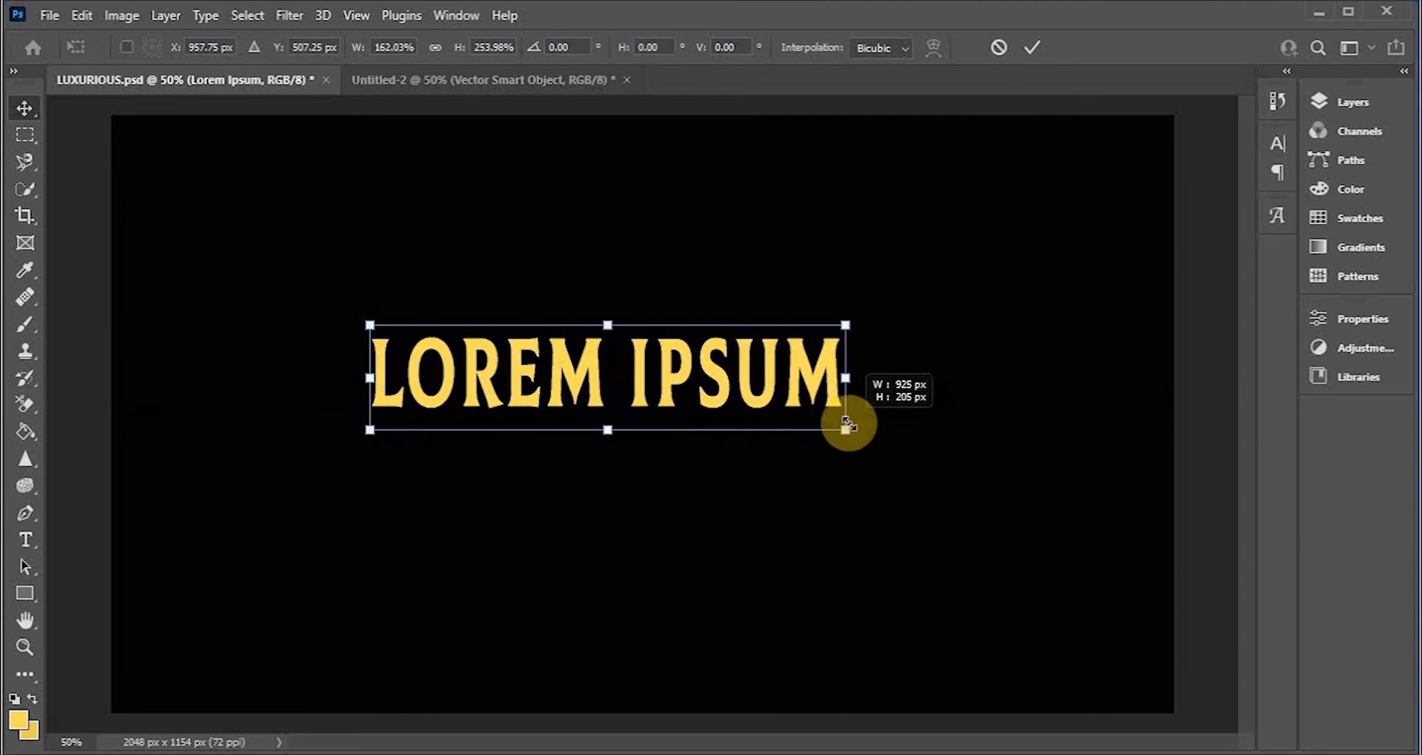
# Step: Replace the placeholder text with "LUXURIOUS" using the Type tool
pyautogui.click(45, 535)
pyautogui.click(834, 372)
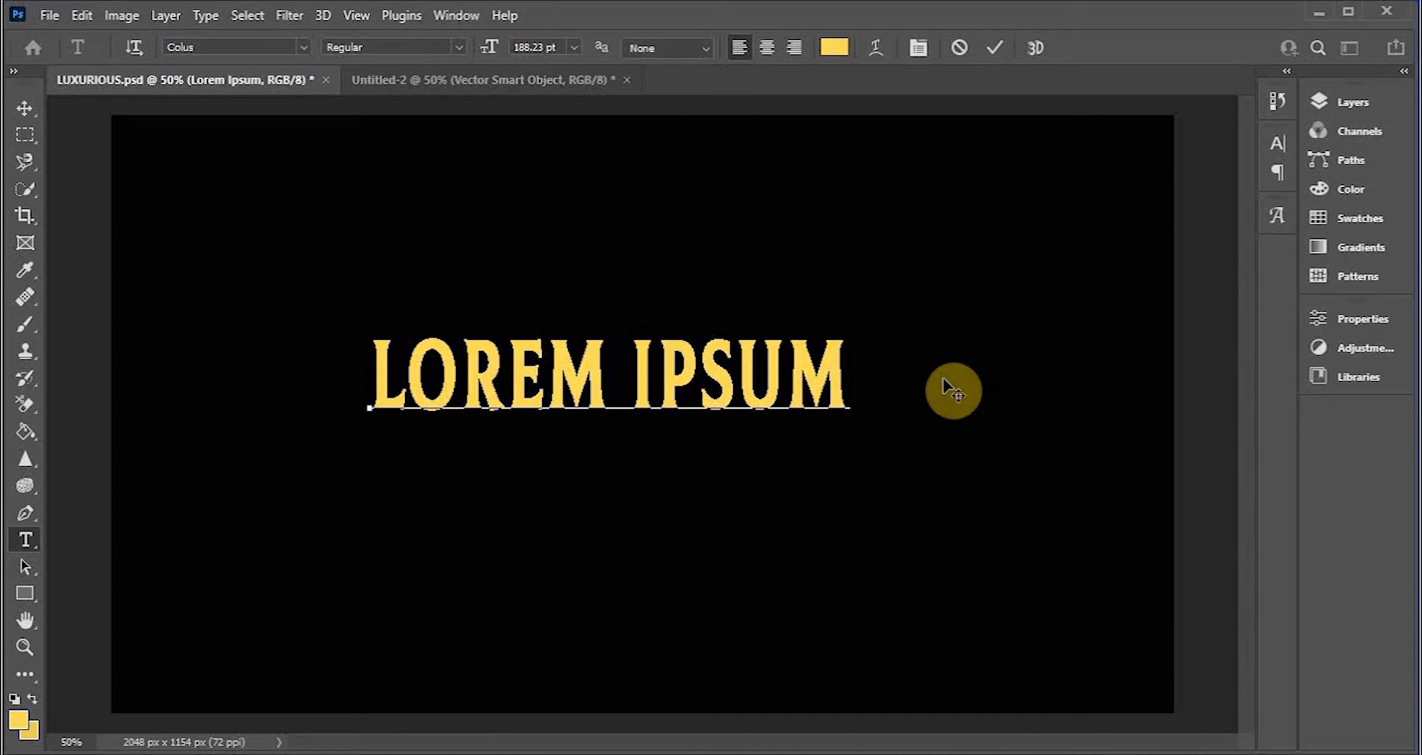
pyautogui.press('BackSpace')
pyautogui.hotkey('ctrl', 'a')
pyautogui.press('BackSpace')
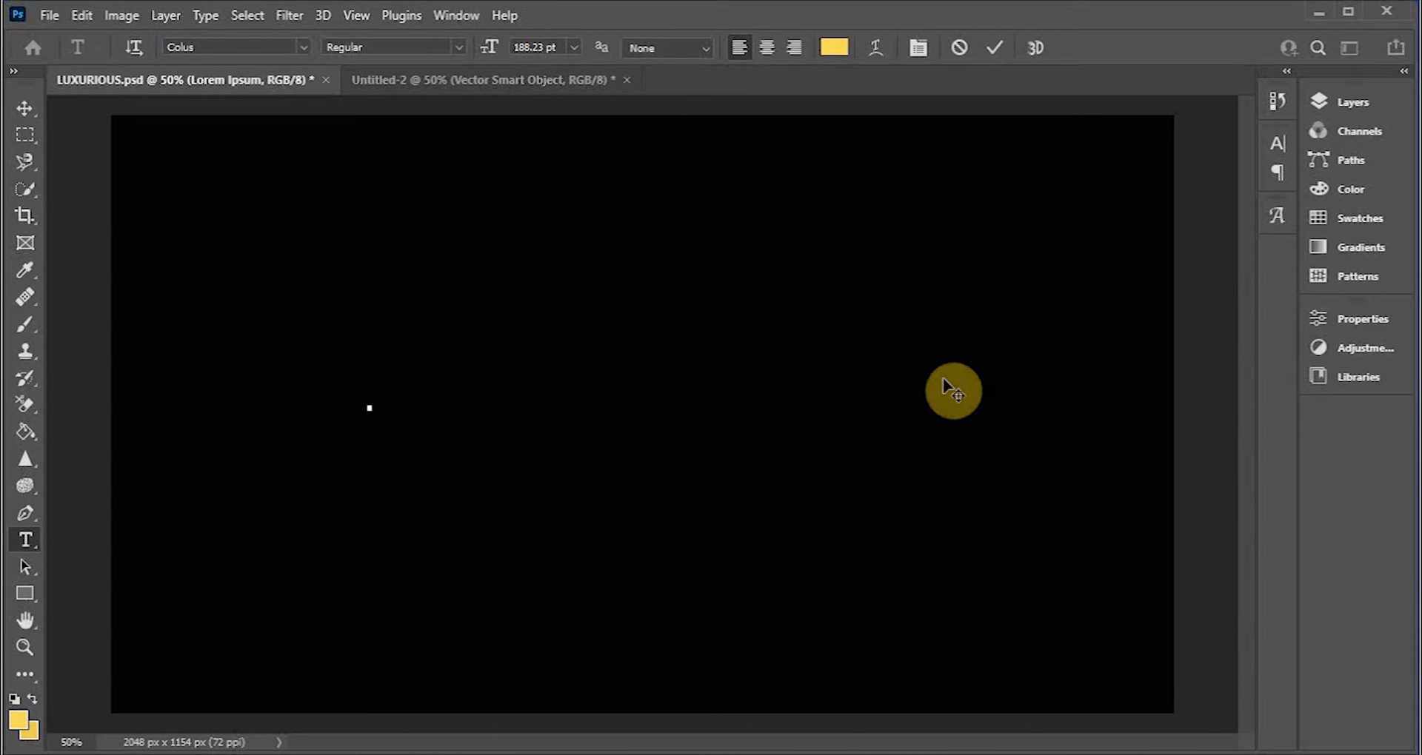
pyautogui.write('L')
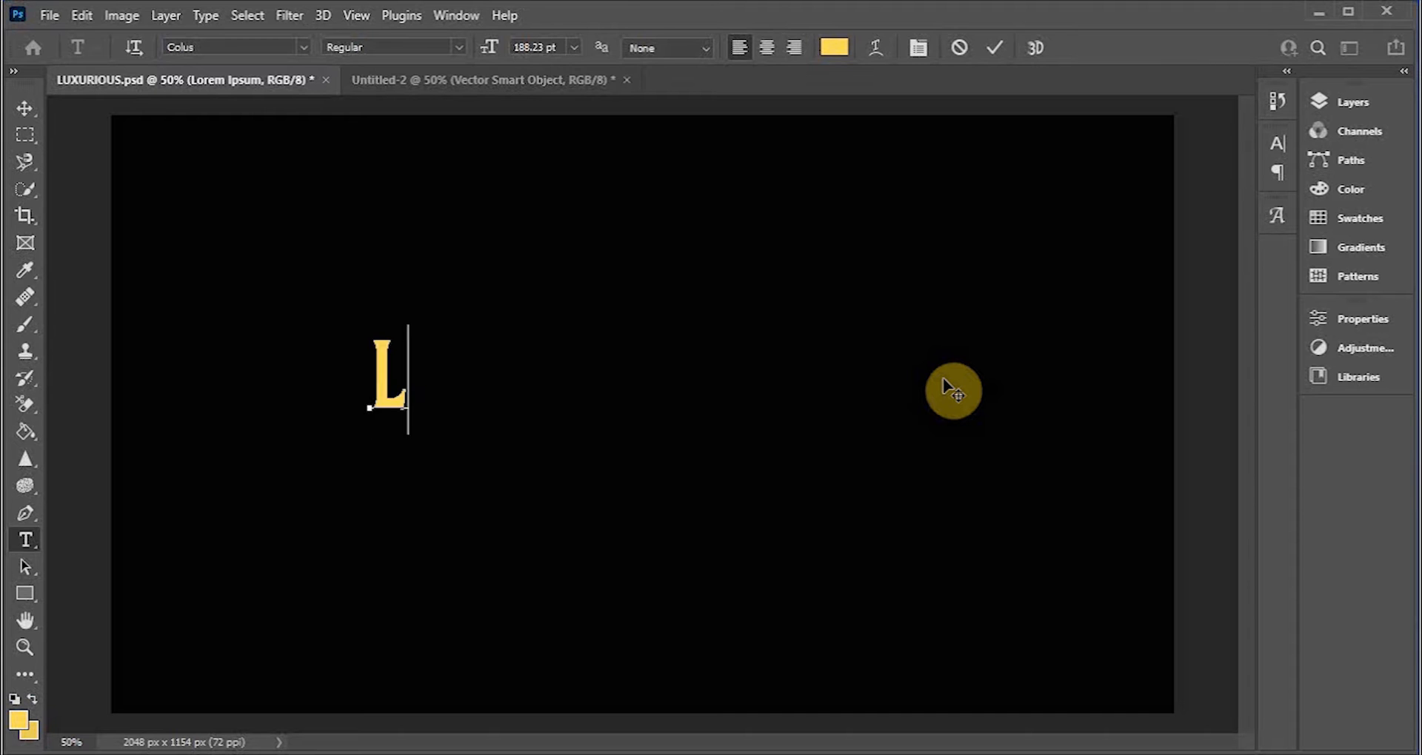
pyautogui.write('UXUR')
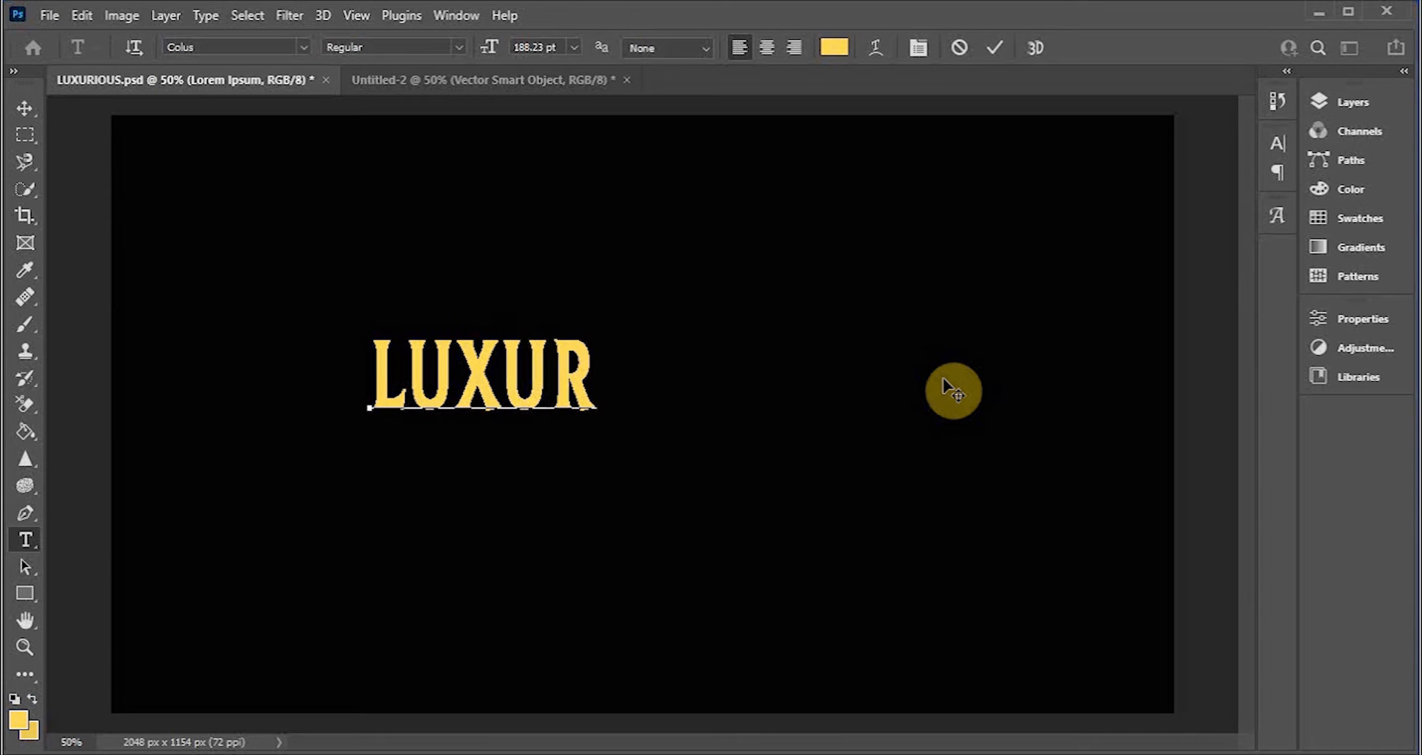
pyautogui.write('IOUS')
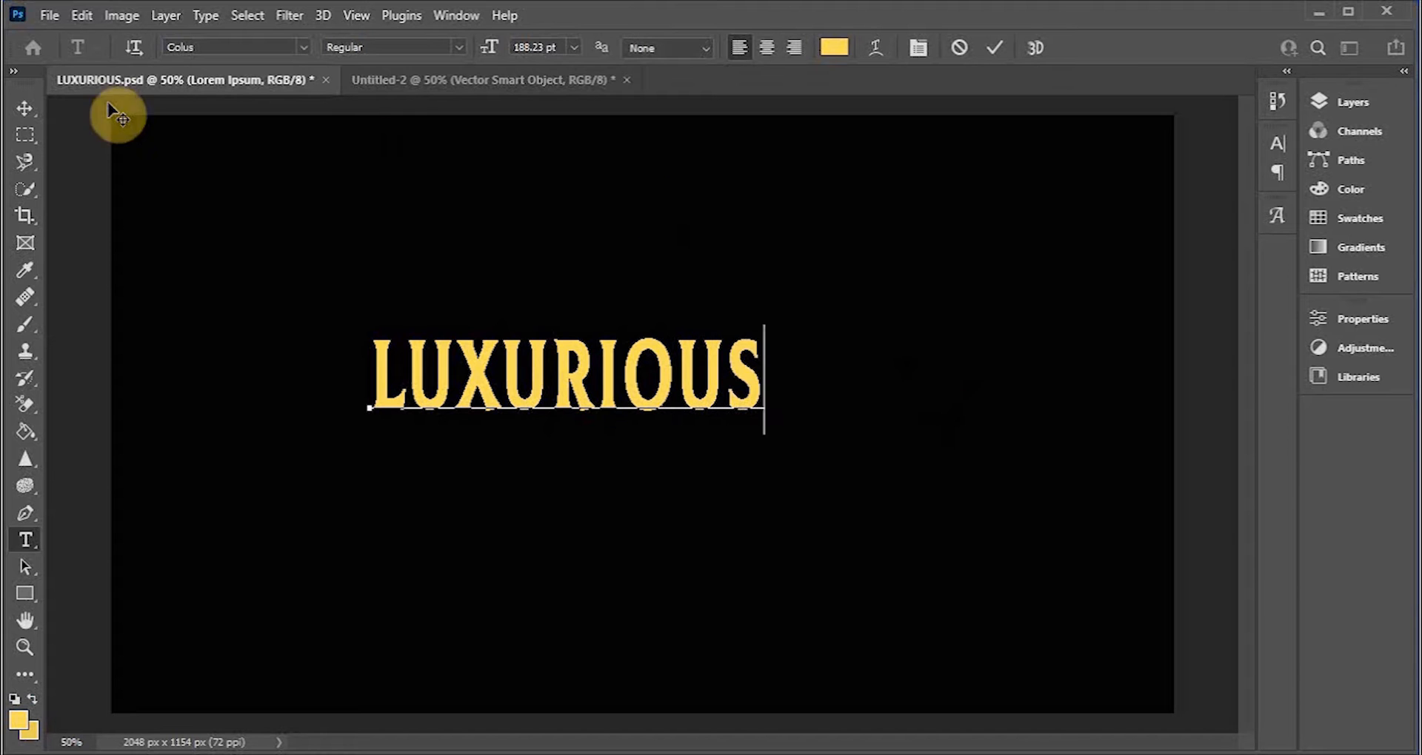
# Step: Commit the text and move the LUXURIOUS text slightly to the right
pyautogui.click(24, 108)
pyautogui.click(566, 248)
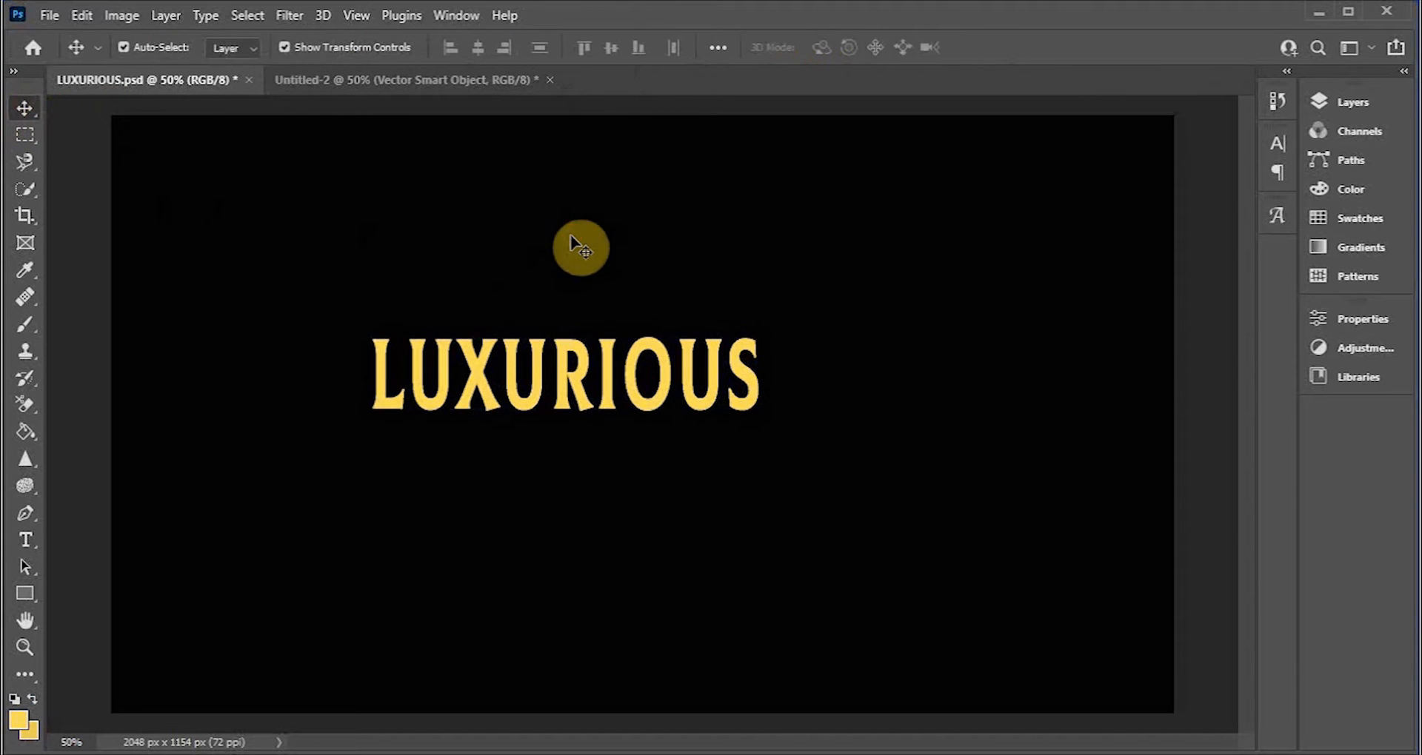
pyautogui.moveTo(659, 411); pyautogui.dragTo(704, 405)
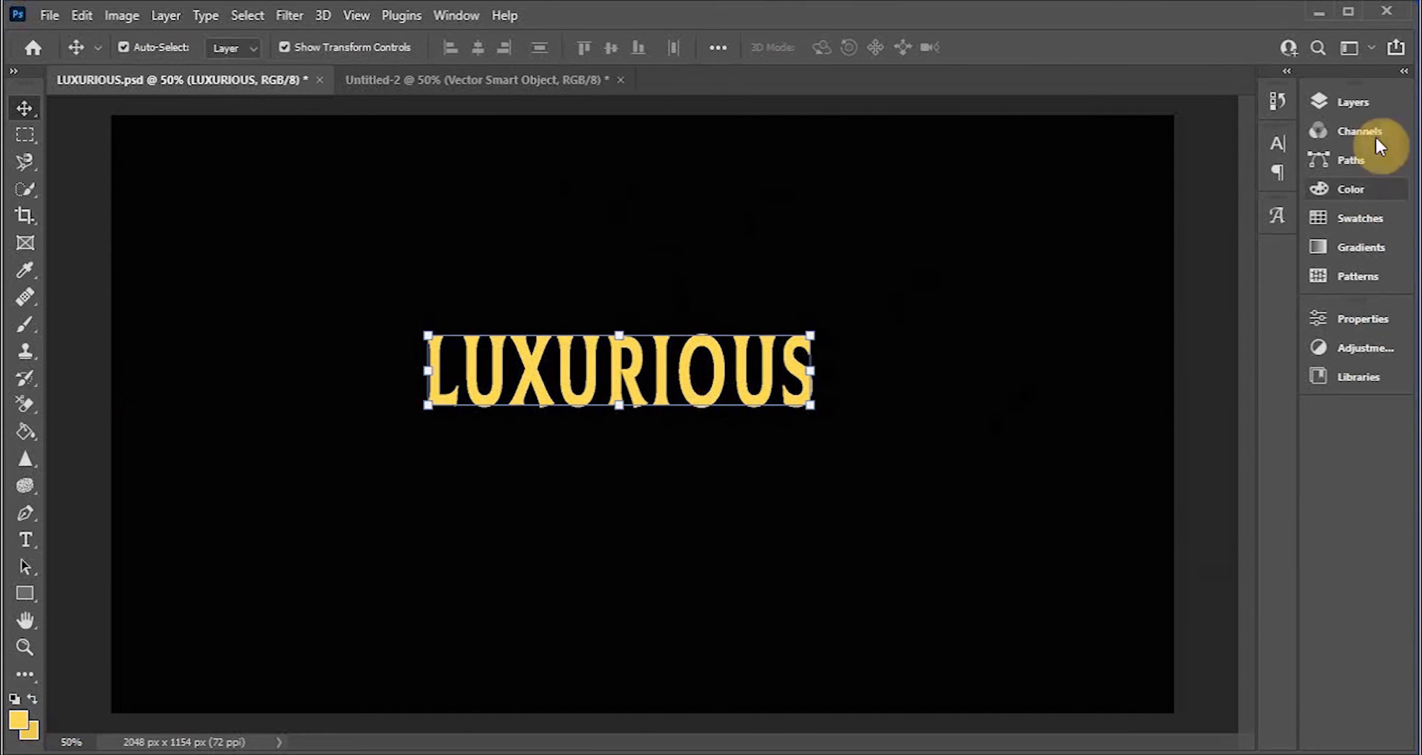
# Step: Copy the ornament frame from the Untitled-2 document into the LUXURIOUS document around the text
pyautogui.click(534, 75)
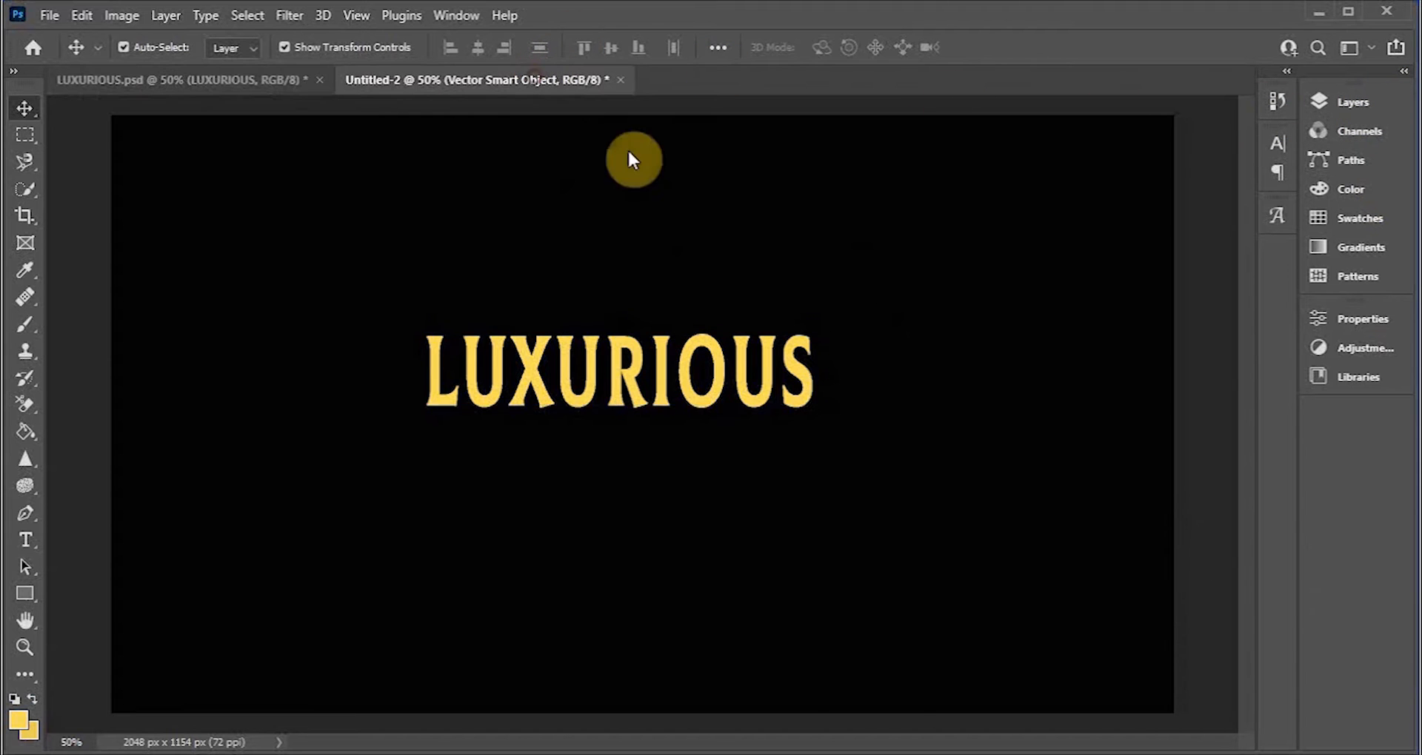
pyautogui.click(735, 216)
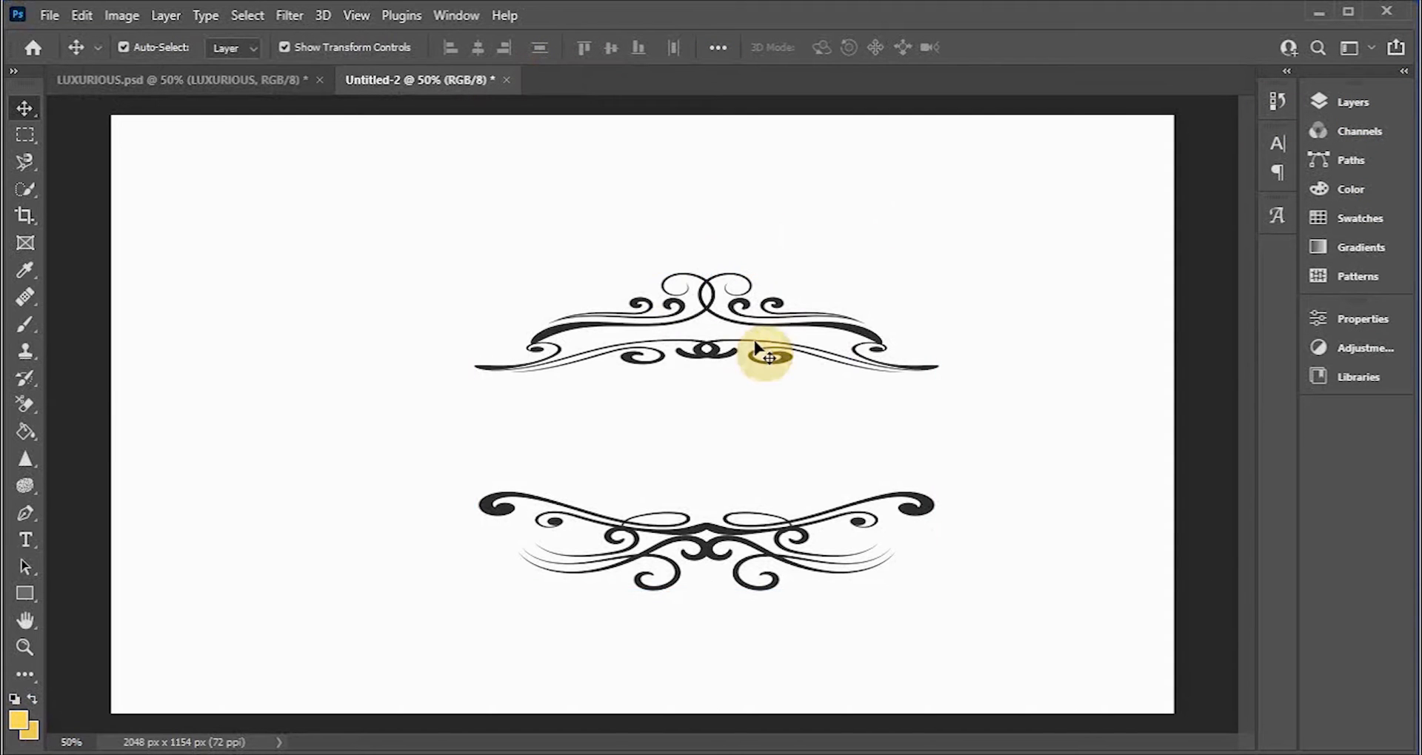
pyautogui.click(705, 367)
pyautogui.click(704, 360)
pyautogui.click(642, 330)
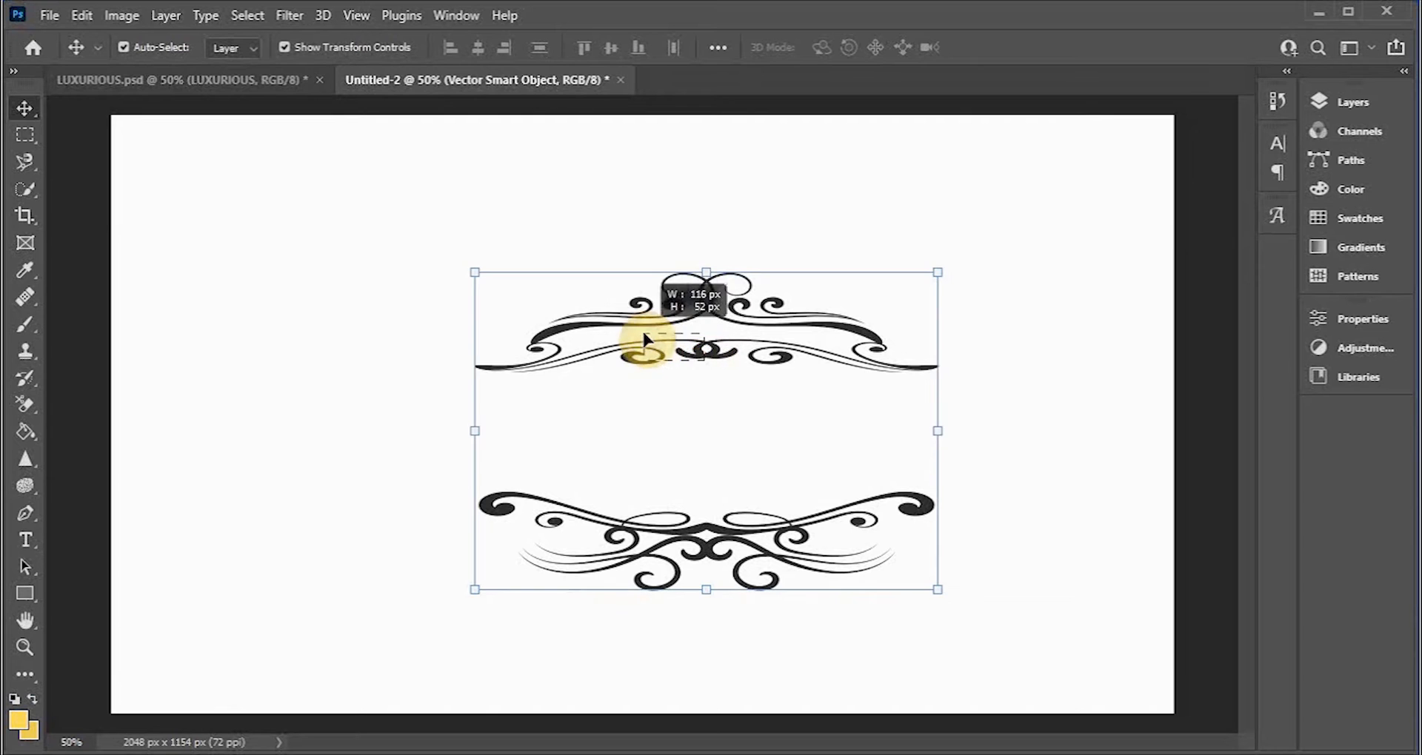
pyautogui.click(558, 330)
pyautogui.moveTo(558, 335); pyautogui.dragTo(337, 141)
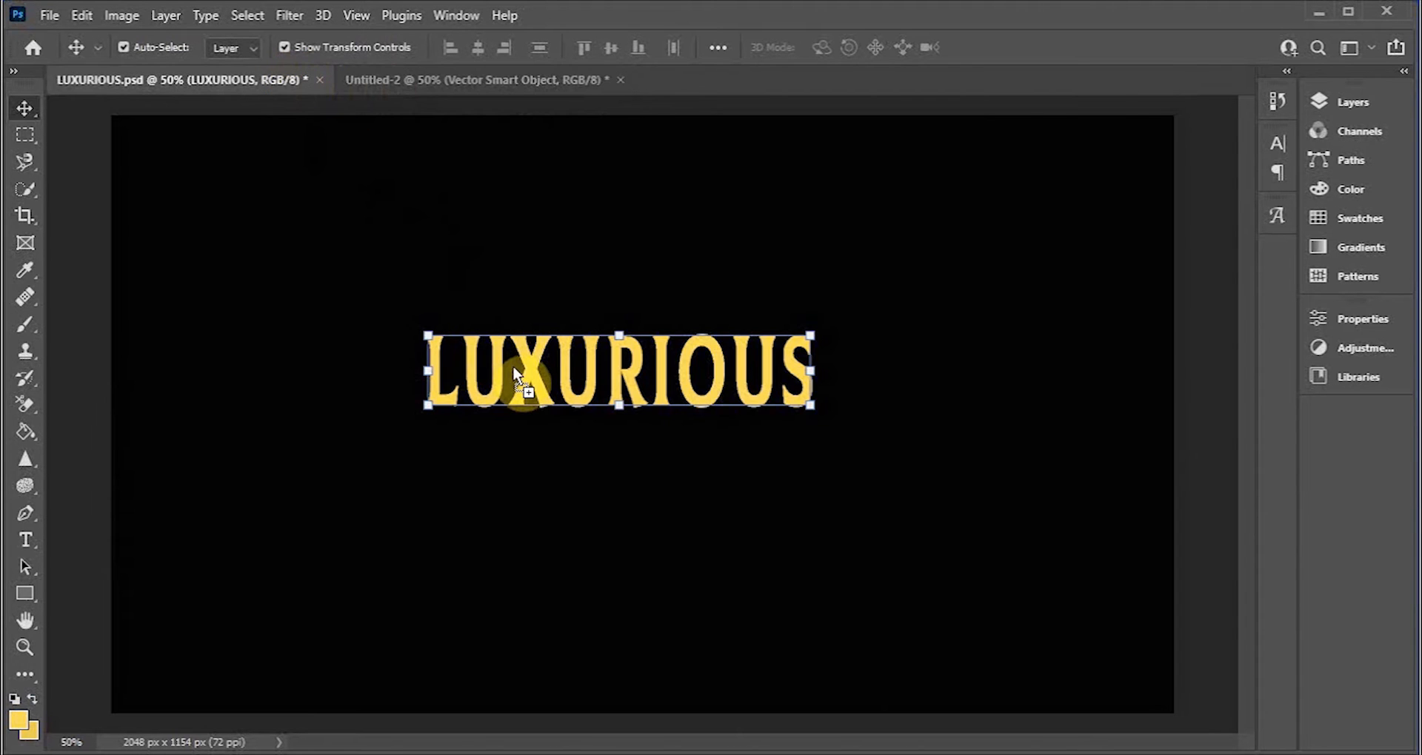
pyautogui.moveTo(512, 366); pyautogui.dragTo(513, 366)
pyautogui.moveTo(590, 294); pyautogui.dragTo(720, 301)
pyautogui.click(1018, 300)
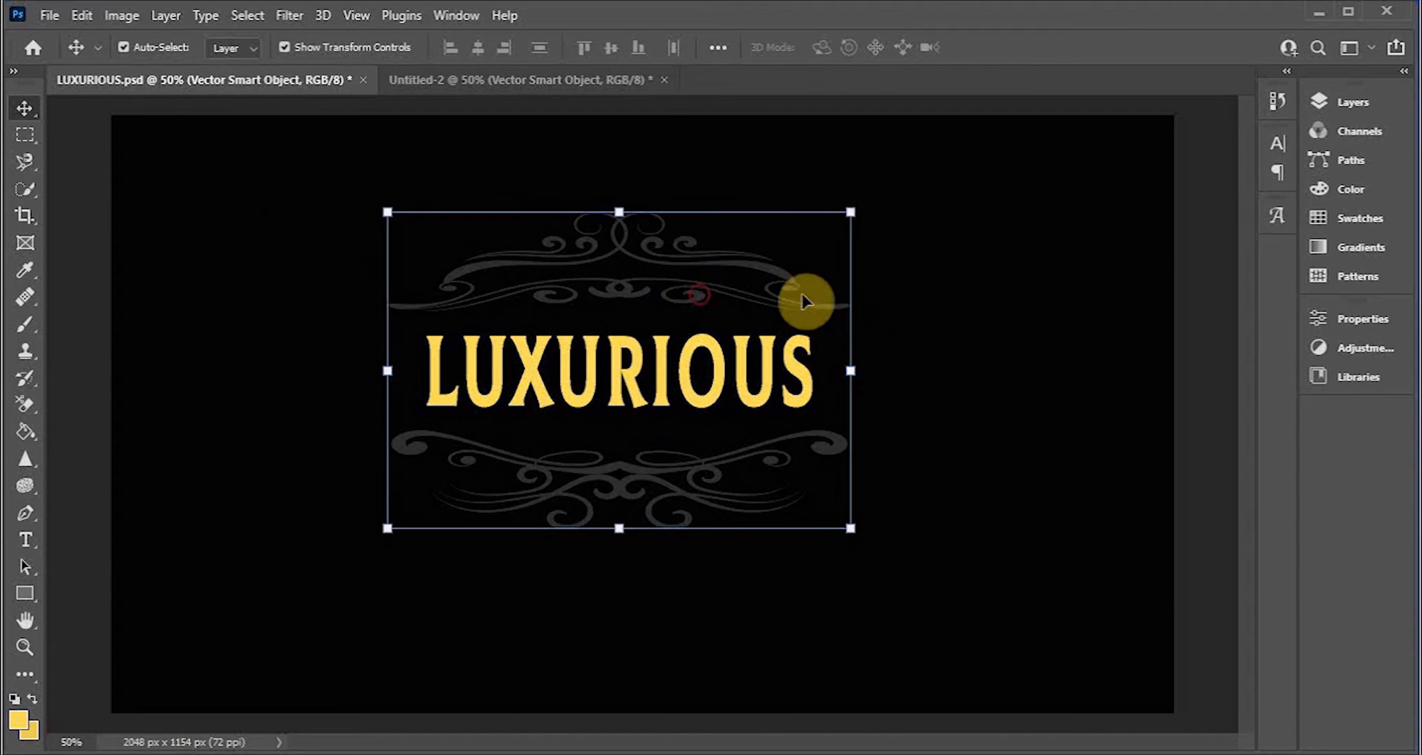
# Step: Scale the LUXURIOUS text larger and reposition it inside the ornament frame
pyautogui.click(805, 402)
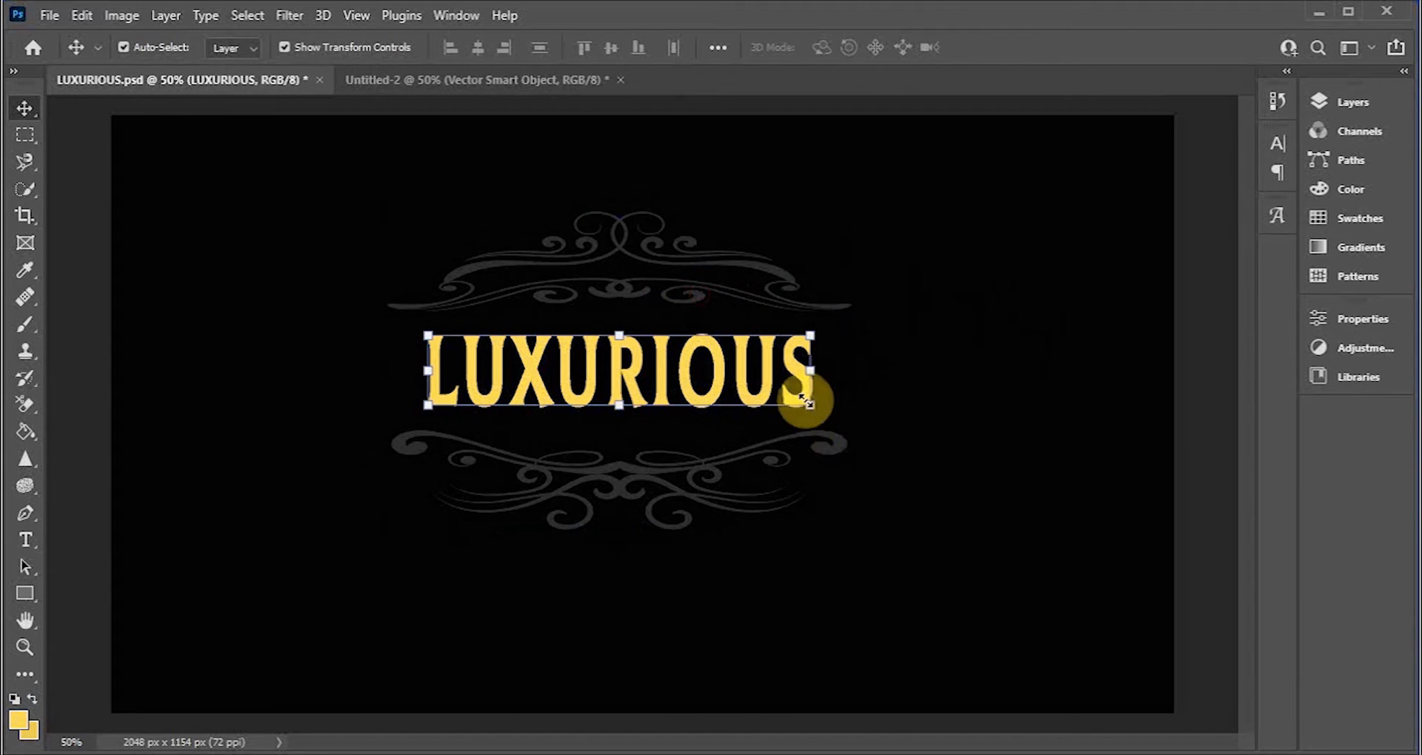
pyautogui.moveTo(813, 403); pyautogui.dragTo(797, 373)
pyautogui.moveTo(619, 423); pyautogui.dragTo(633, 487)
pyautogui.click(1032, 48)
pyautogui.click(981, 279)
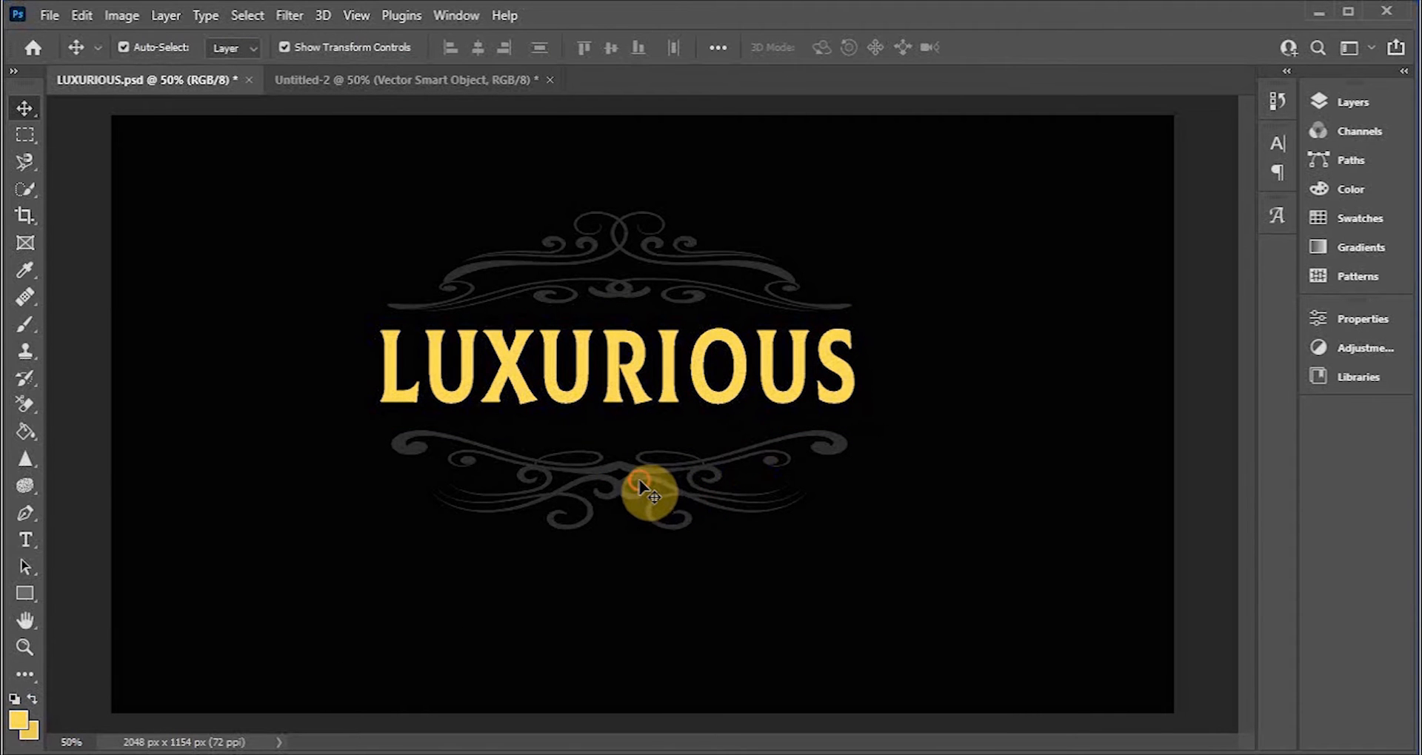
# Step: Enlarge the ornament frame with a free transform and apply it
pyautogui.moveTo(626, 469); pyautogui.dragTo(624, 480)
pyautogui.moveTo(849, 543); pyautogui.dragTo(900, 576)
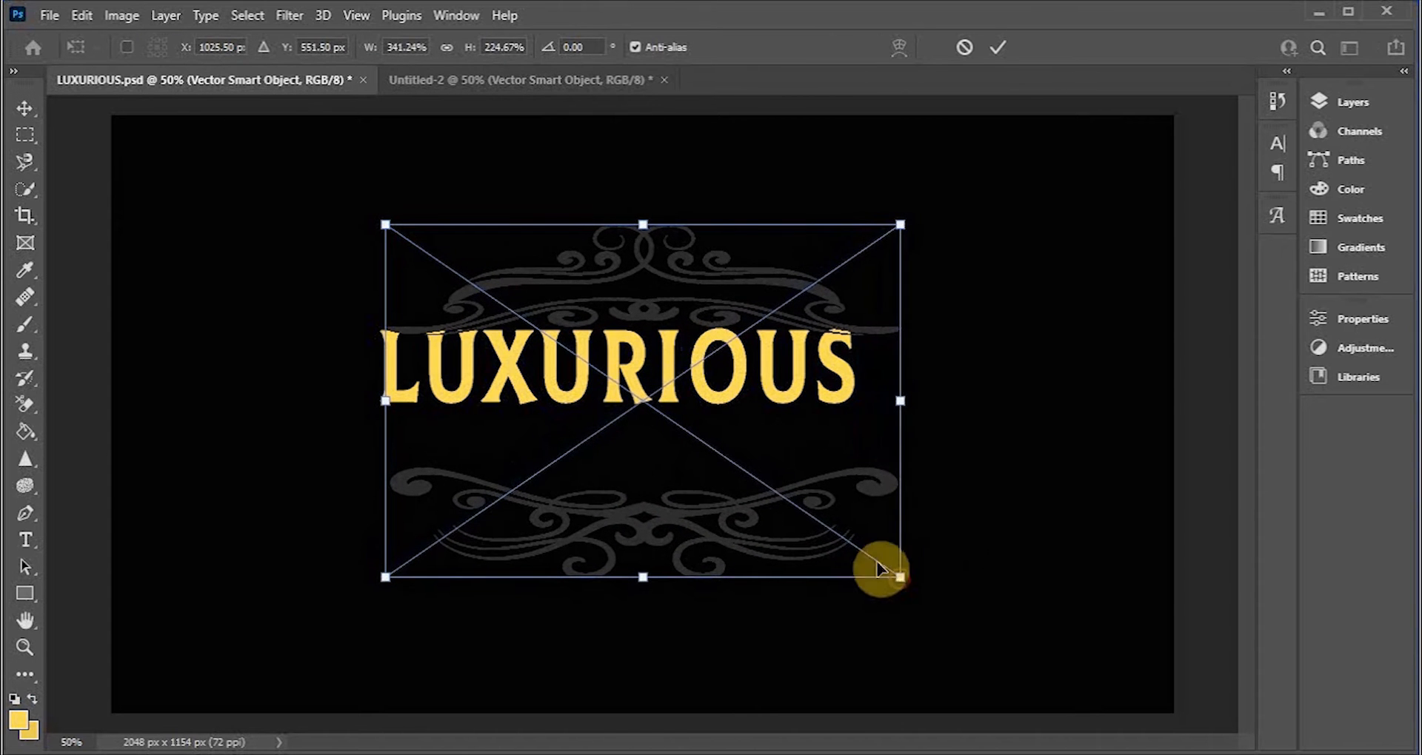
pyautogui.click(1000, 47)
# Step: Move the text down and widen it slightly to fit between the ornament's halves
pyautogui.click(970, 257)
pyautogui.moveTo(716, 403); pyautogui.dragTo(722, 432)
pyautogui.moveTo(862, 434); pyautogui.dragTo(881, 443)
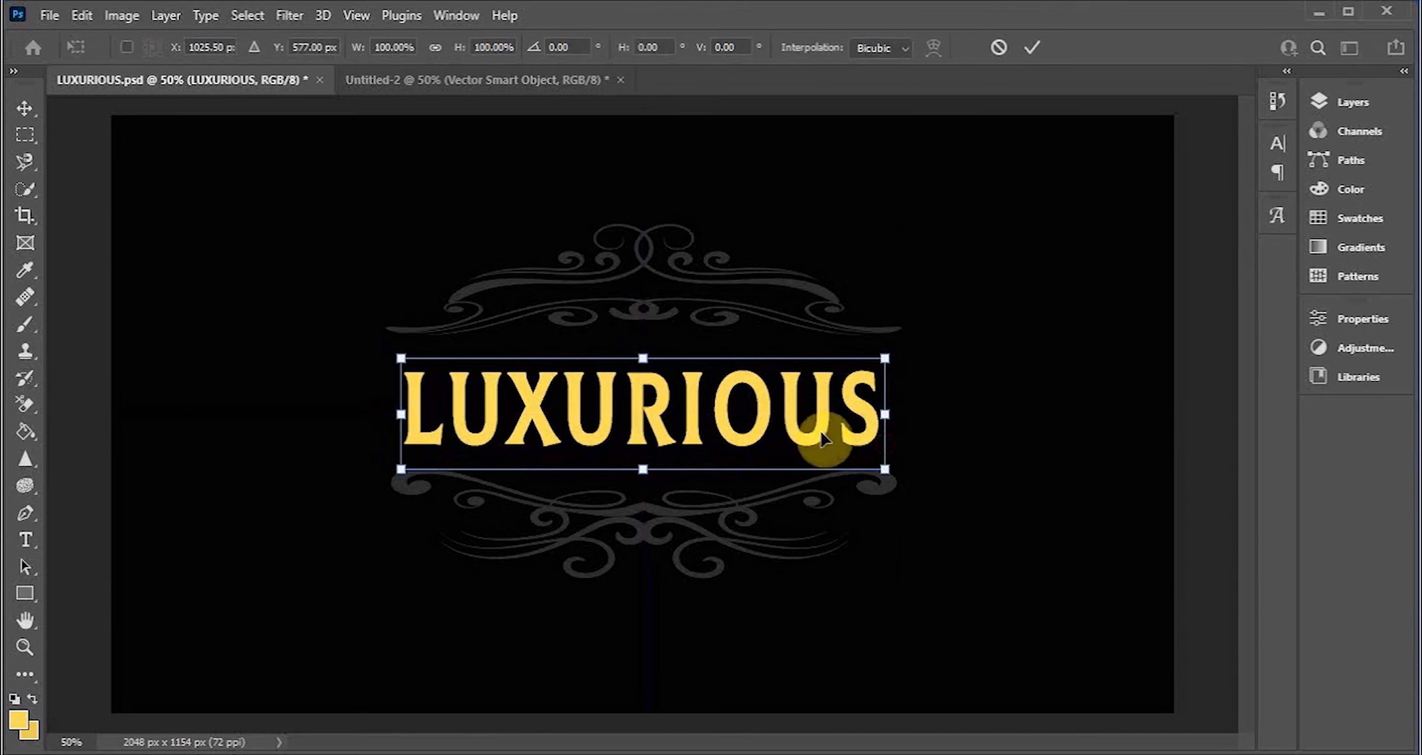
pyautogui.moveTo(885, 361); pyautogui.dragTo(899, 361)
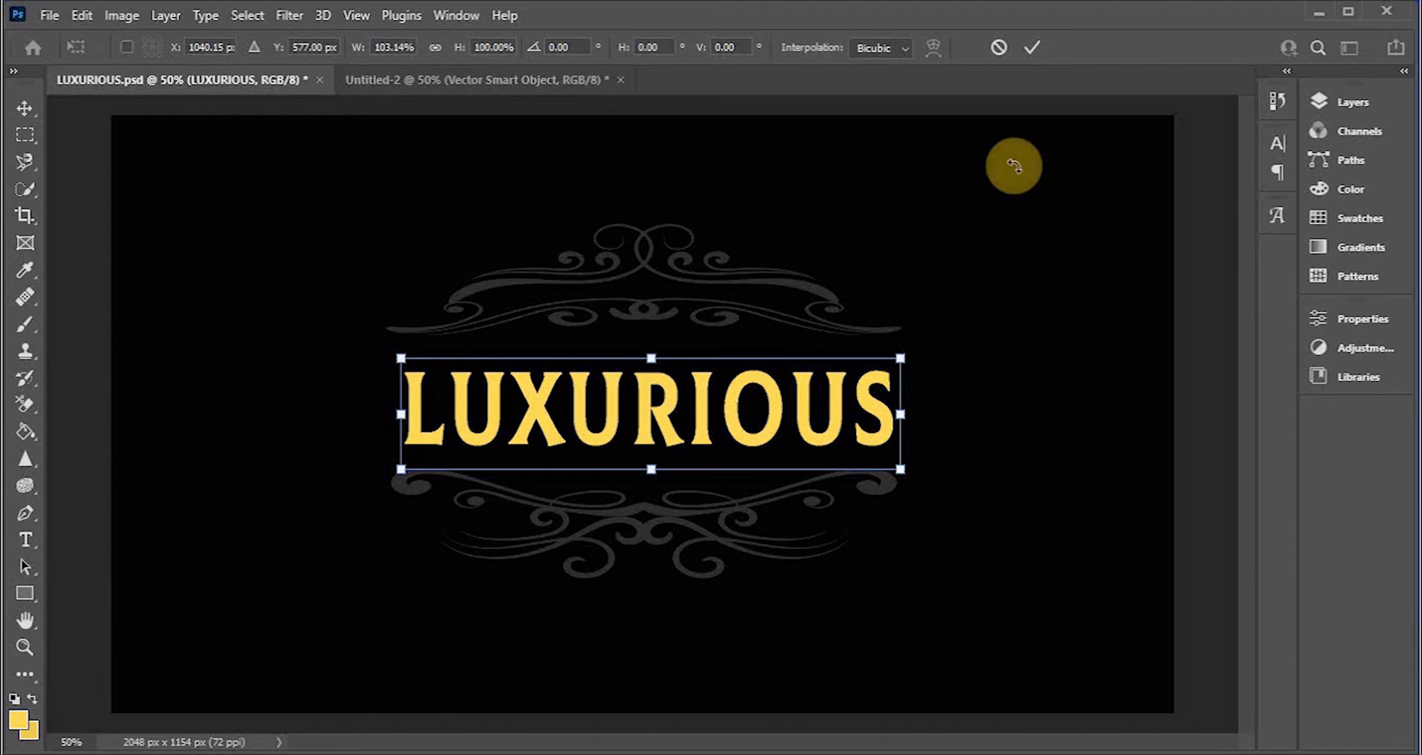
pyautogui.click(1033, 49)
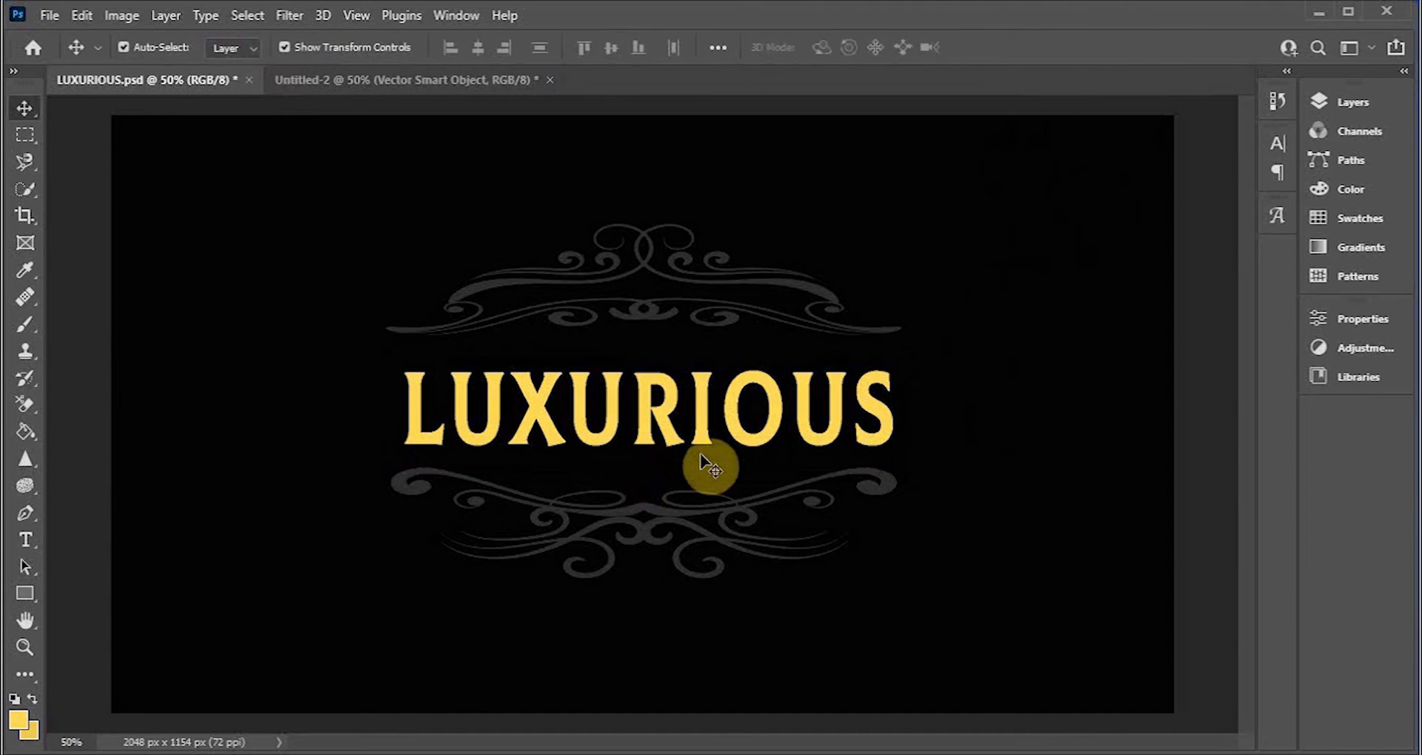
pyautogui.moveTo(697, 437); pyautogui.dragTo(700, 435)
pyautogui.click(979, 435)
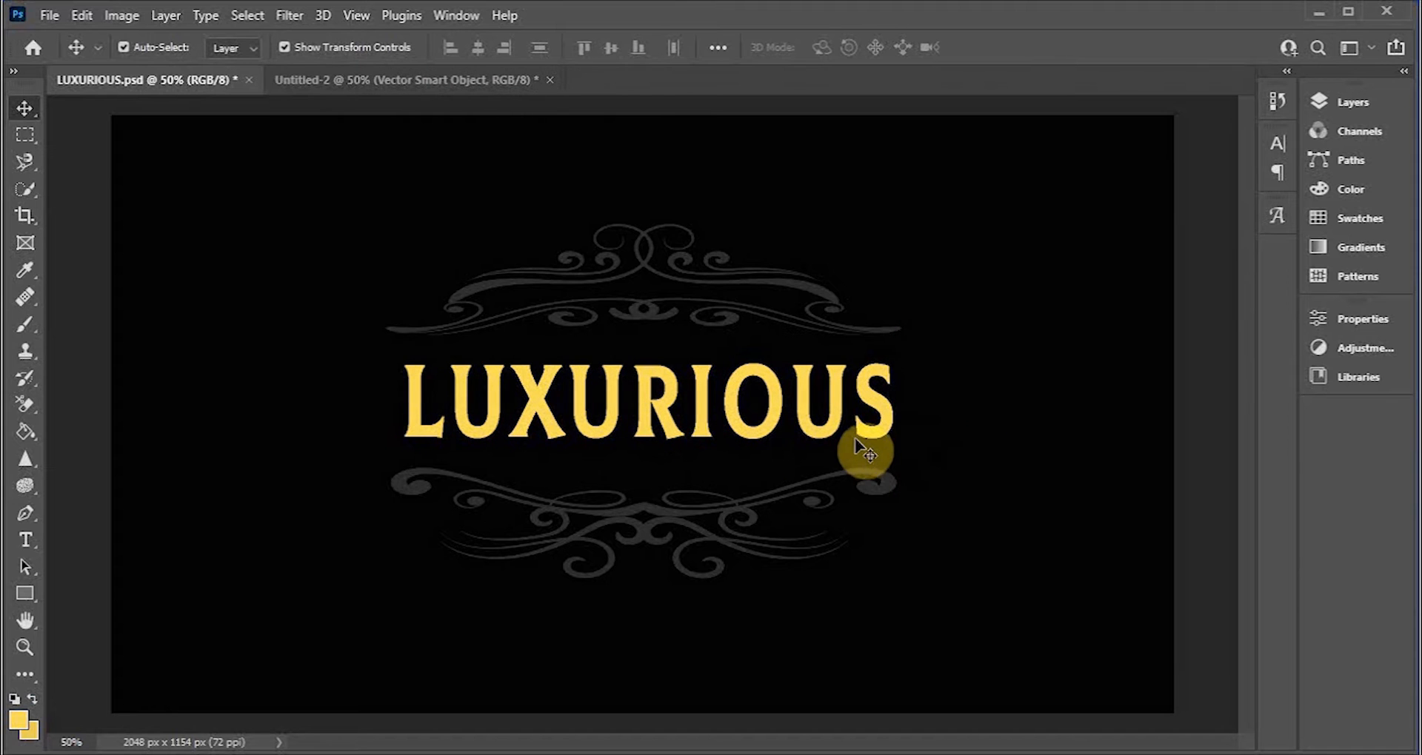
pyautogui.click(834, 426)
pyautogui.click(1041, 429)
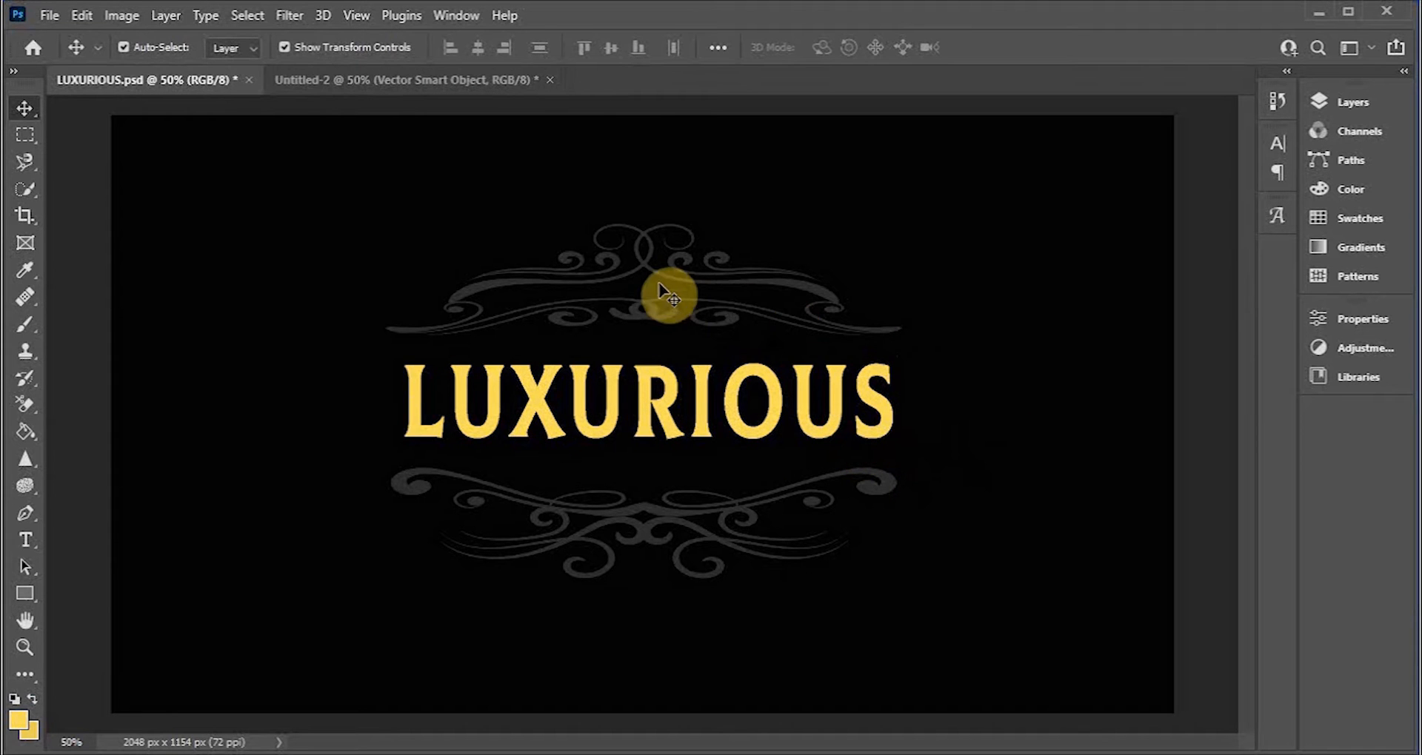
# Step: Select the ornament's Vector Smart Object layer and add a Gradient Overlay layer style
pyautogui.click(688, 347)
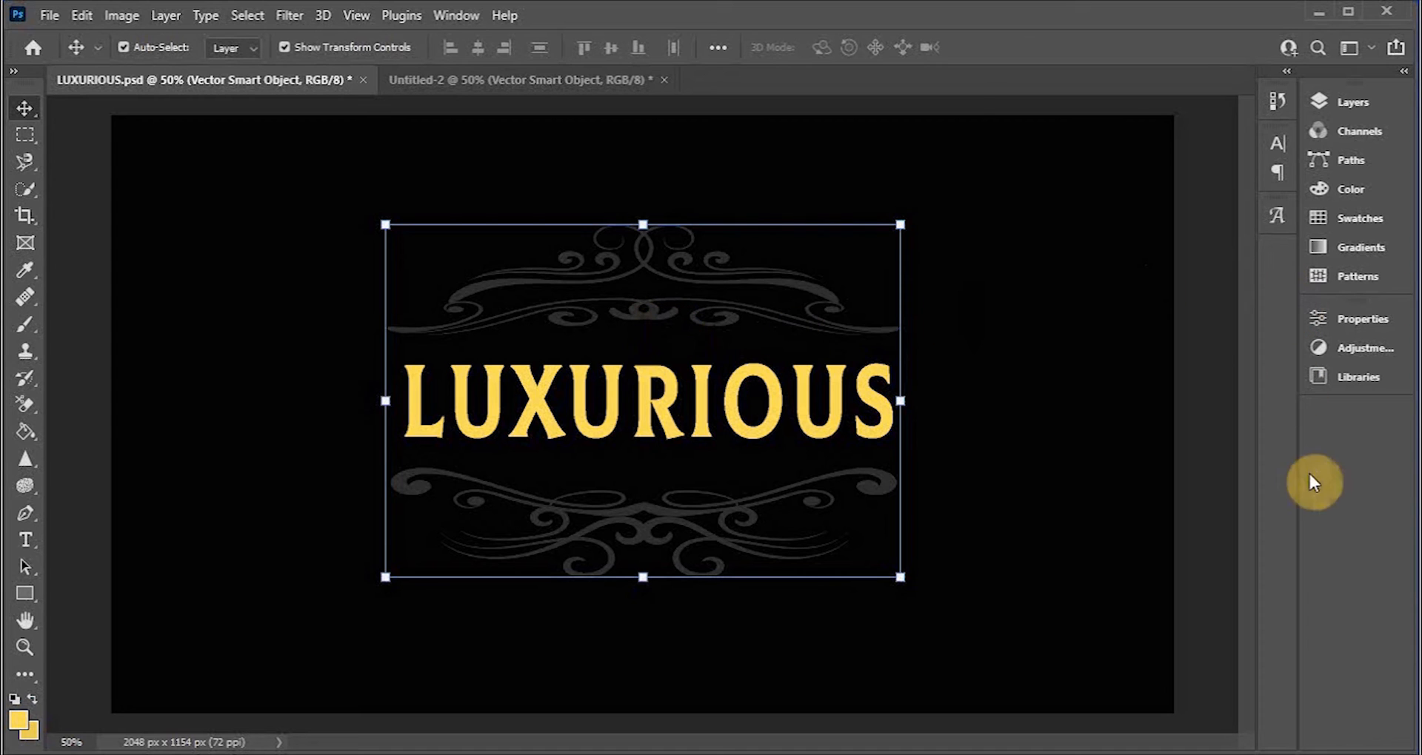
pyautogui.click(1330, 100)
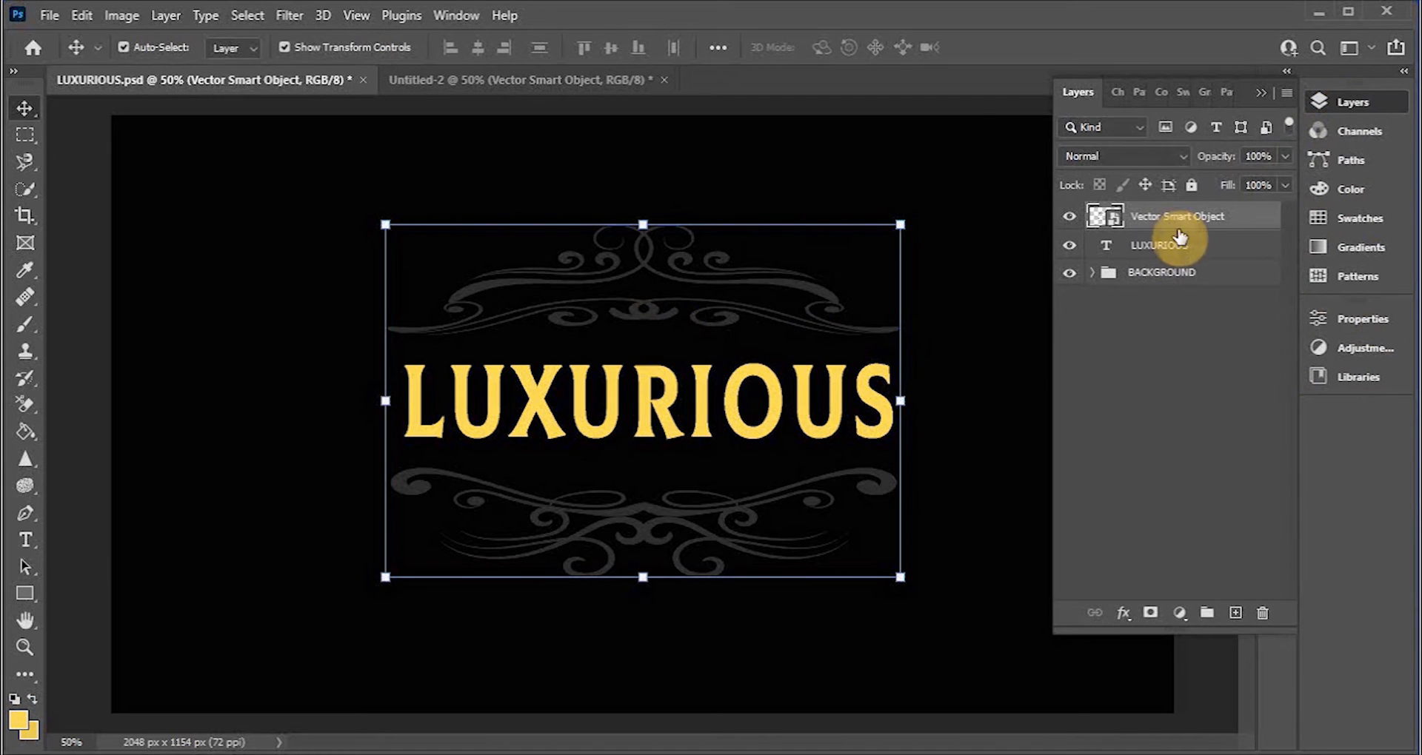
pyautogui.click(1260, 217)
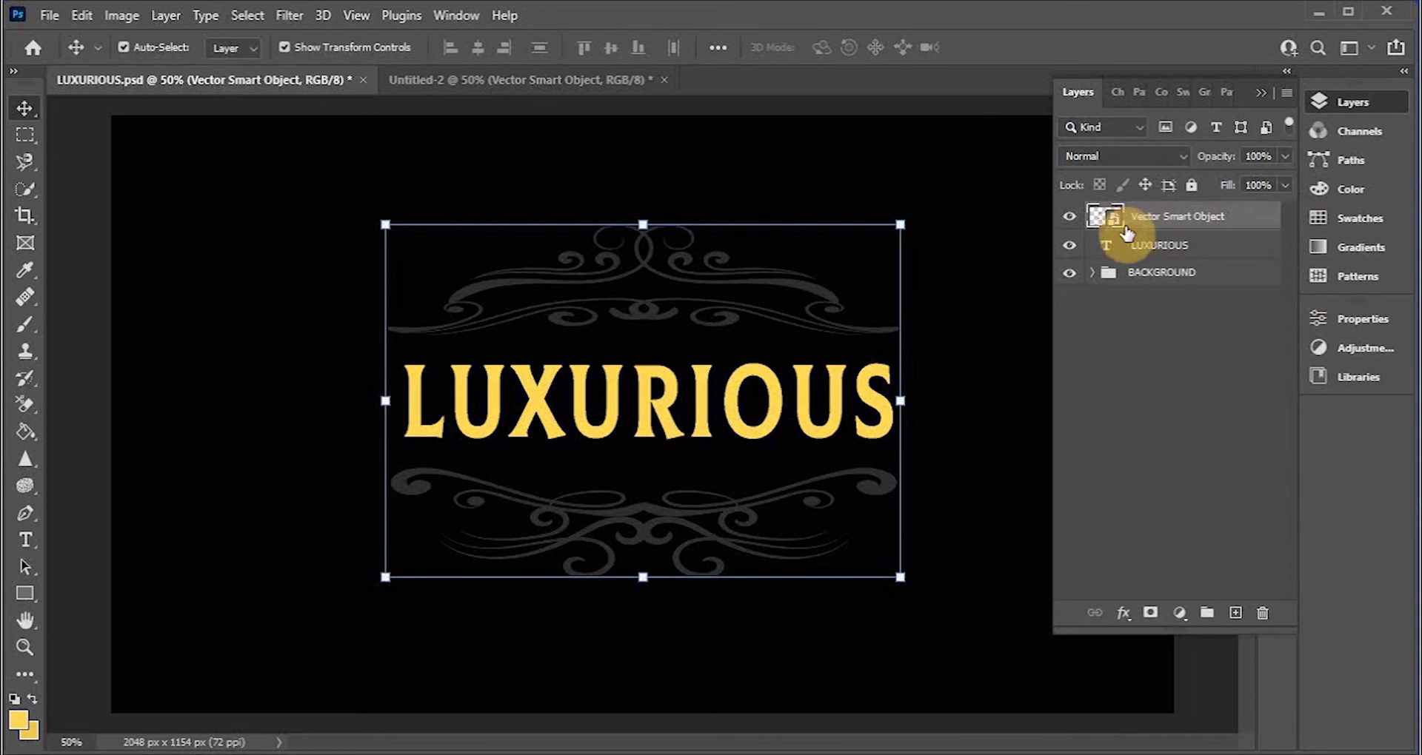
pyautogui.click(1126, 621)
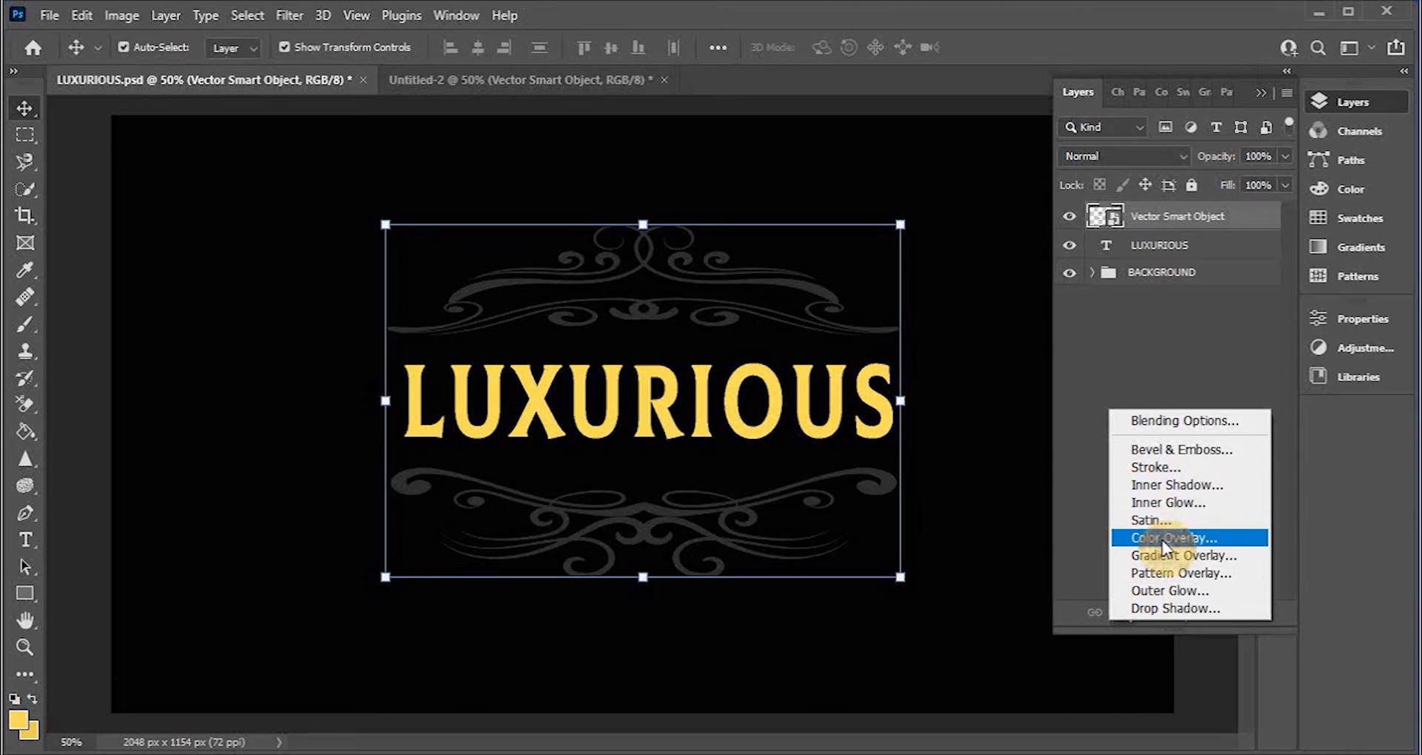
pyautogui.click(1188, 553)
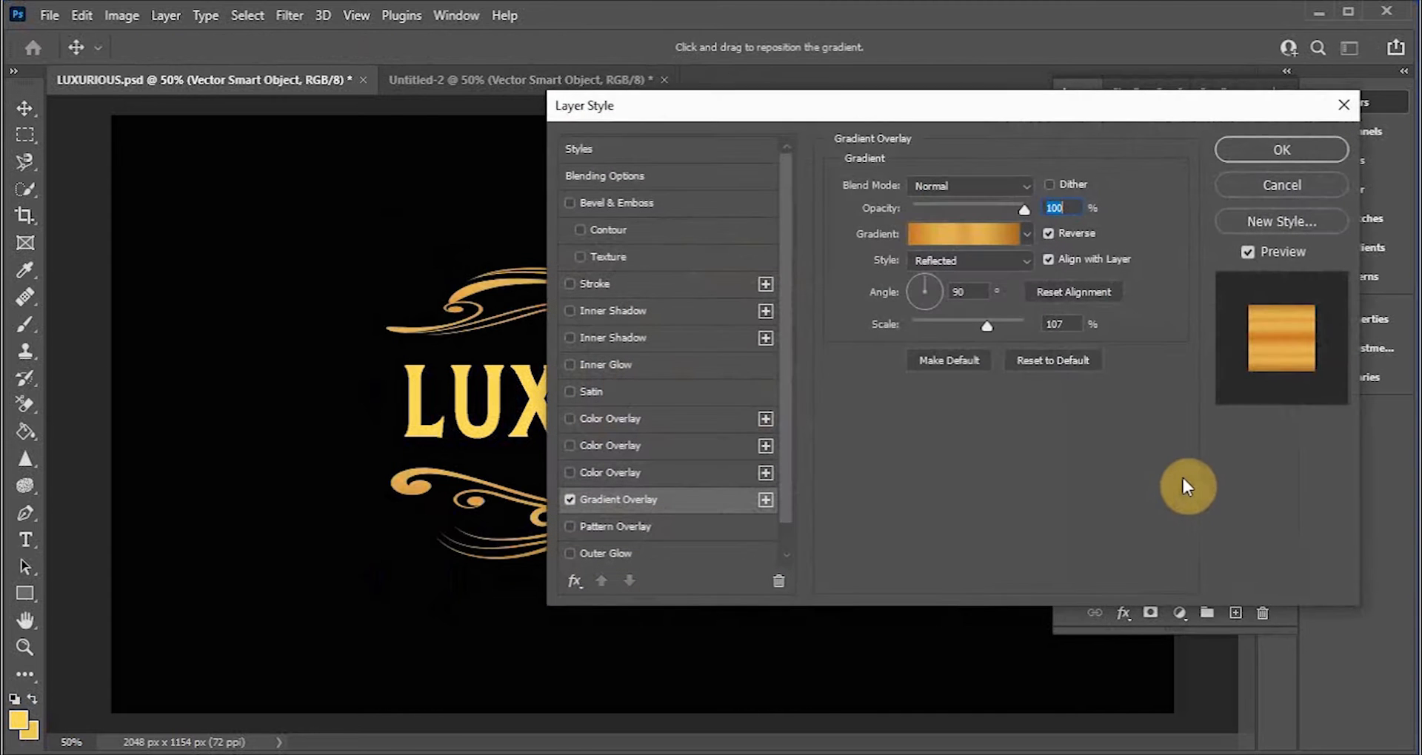
pyautogui.moveTo(988, 123); pyautogui.dragTo(1126, 102)
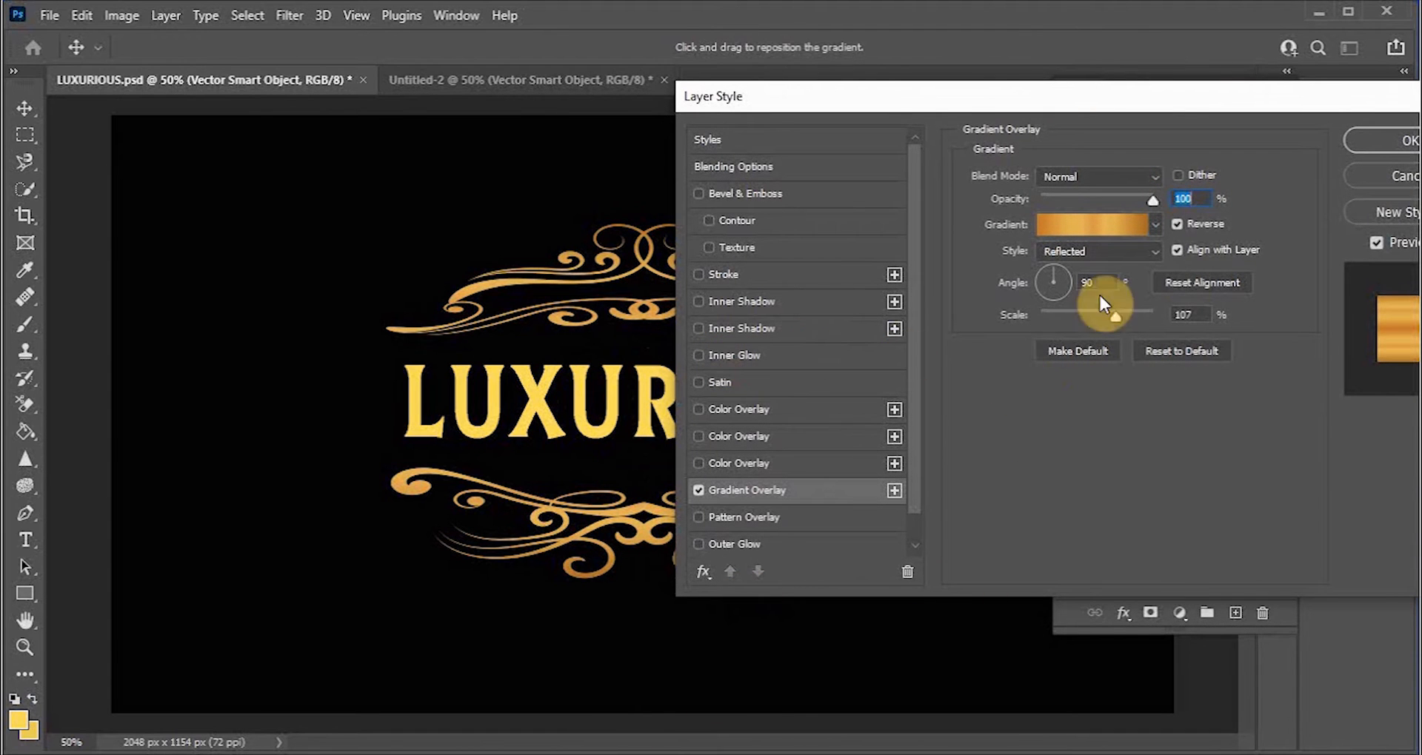
# Step: Open the overlay's gradient editor and try gold custom presets from the preset list
pyautogui.click(1117, 225)
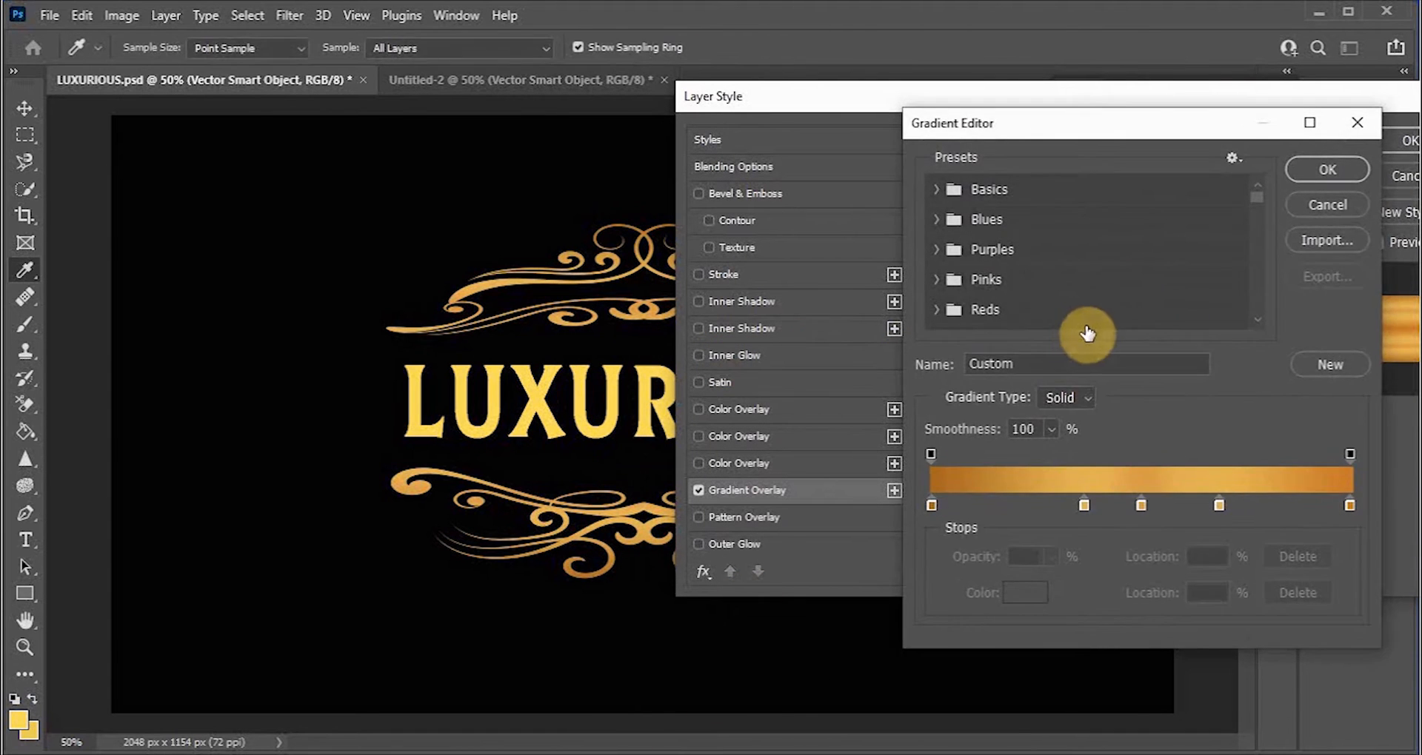
pyautogui.scroll(-5, 987, 263)
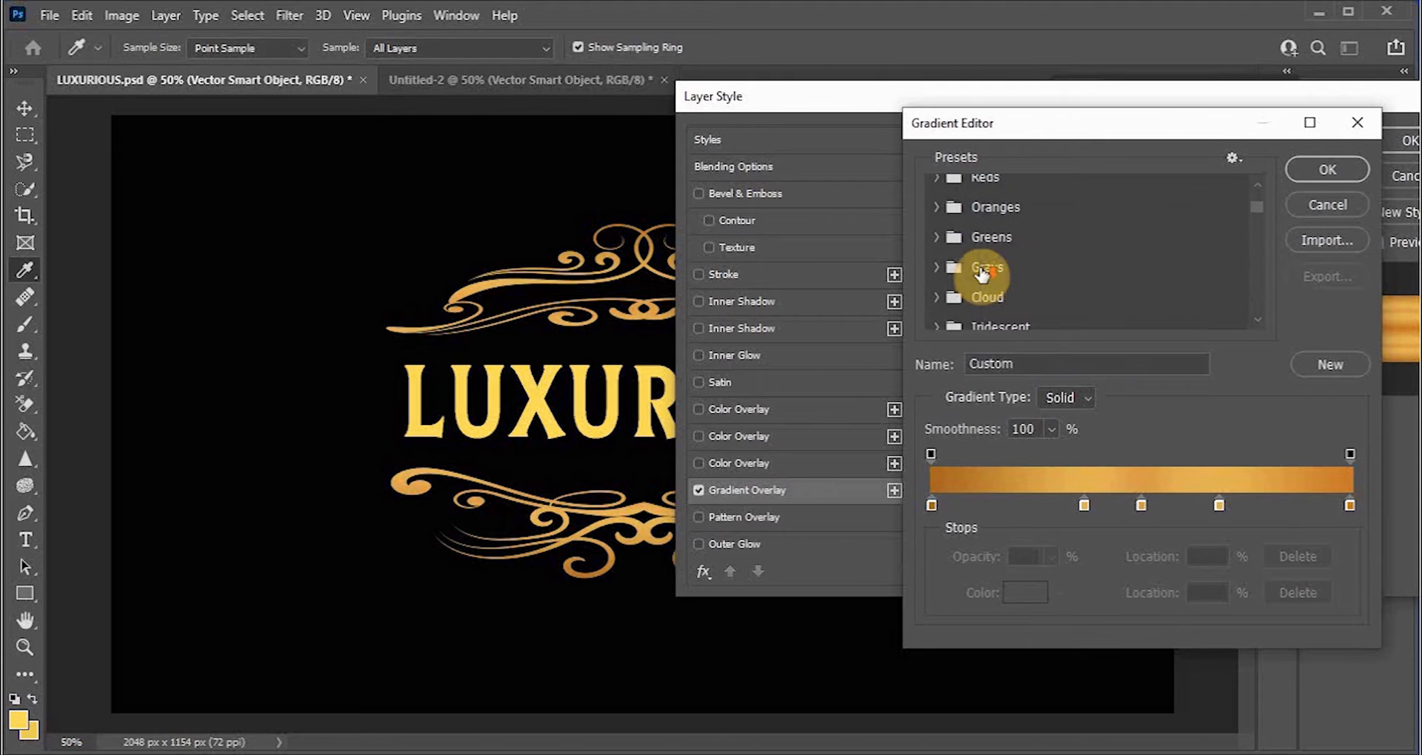
pyautogui.scroll(-4, 981, 279)
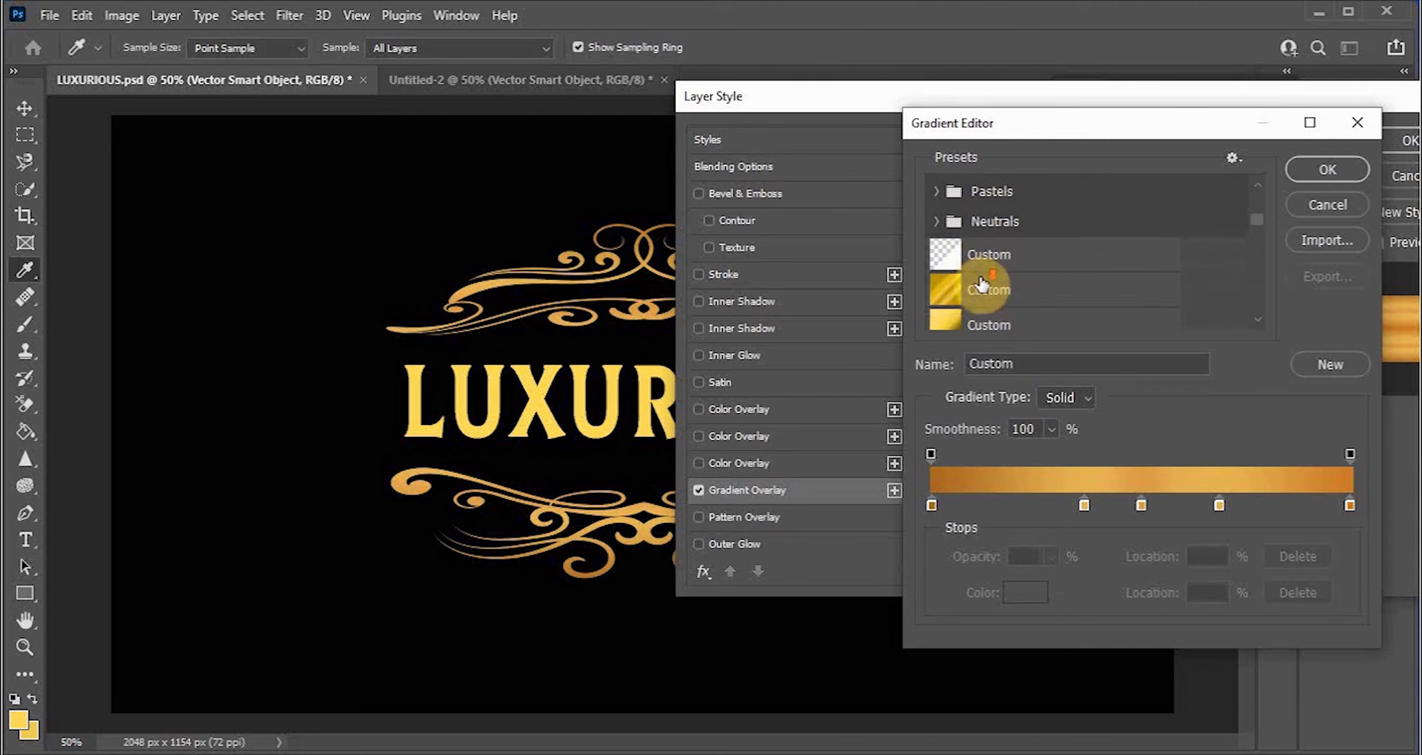
pyautogui.click(945, 290)
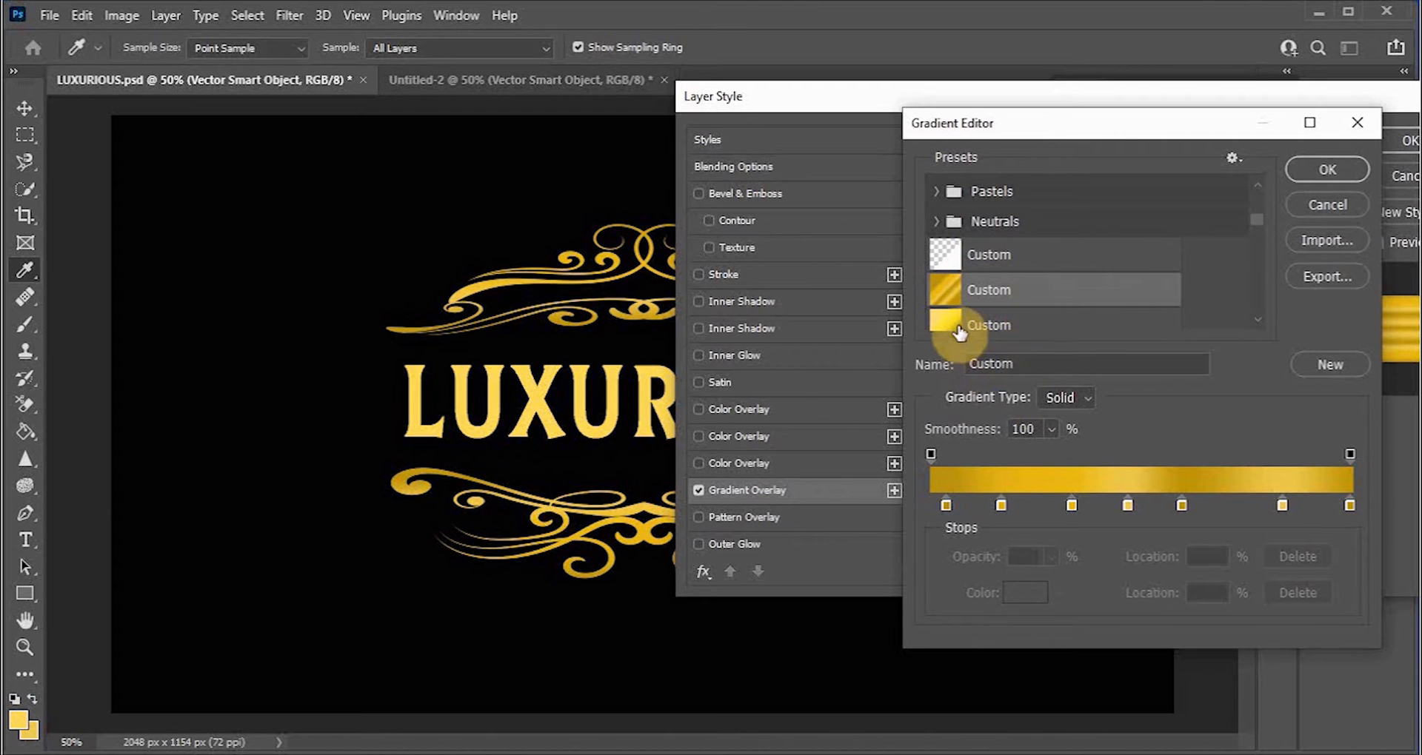
pyautogui.scroll(-4, 962, 326)
pyautogui.scroll(-5, 971, 303)
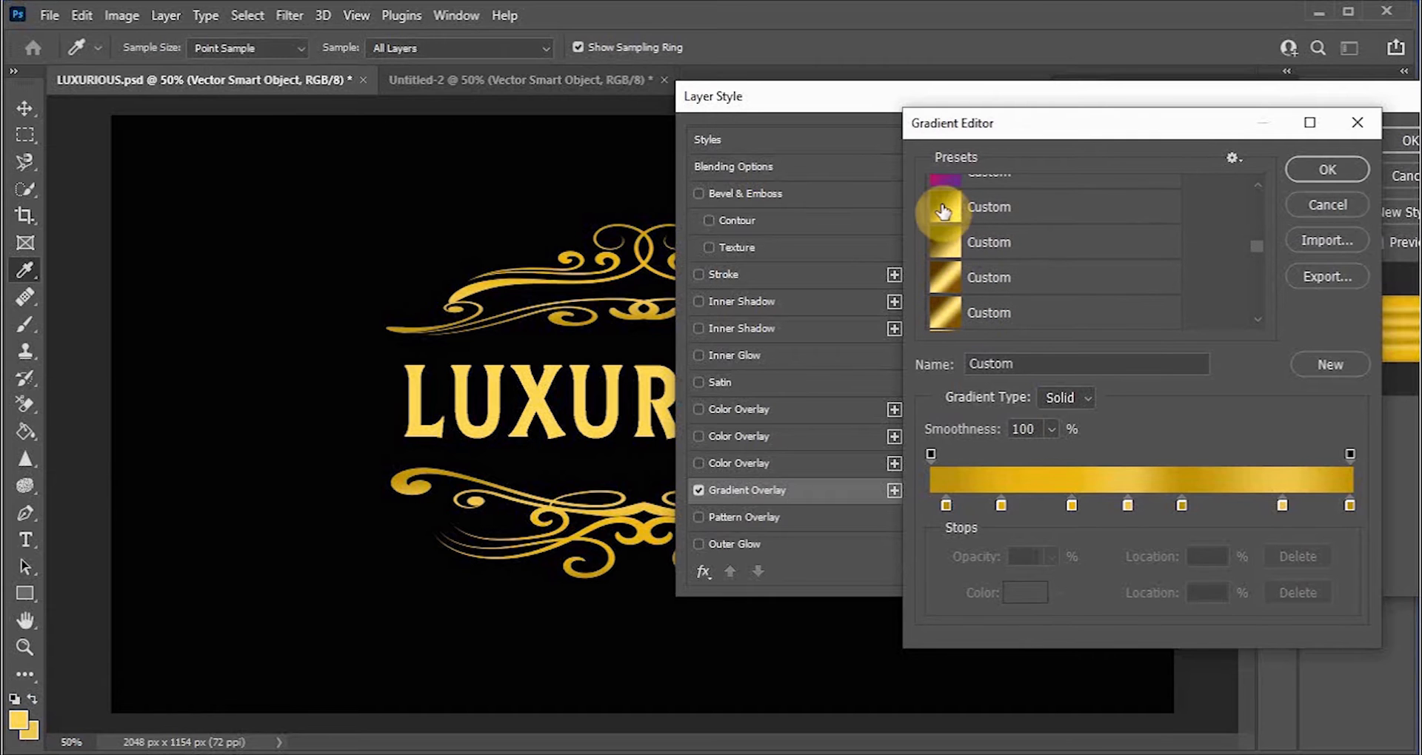
pyautogui.click(943, 213)
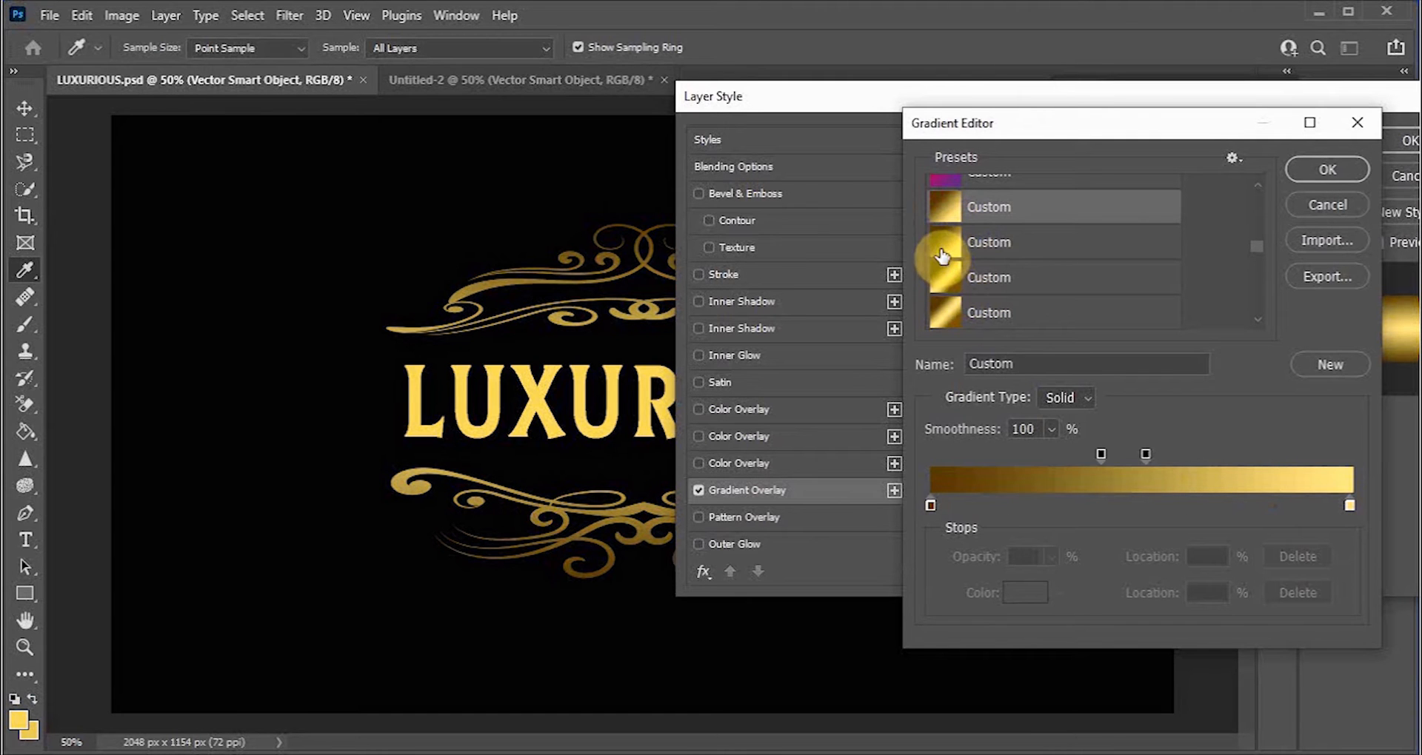
# Step: Pick a gold custom gradient preset for the ornament's overlay and confirm the gradient editor
pyautogui.click(942, 256)
pyautogui.click(936, 284)
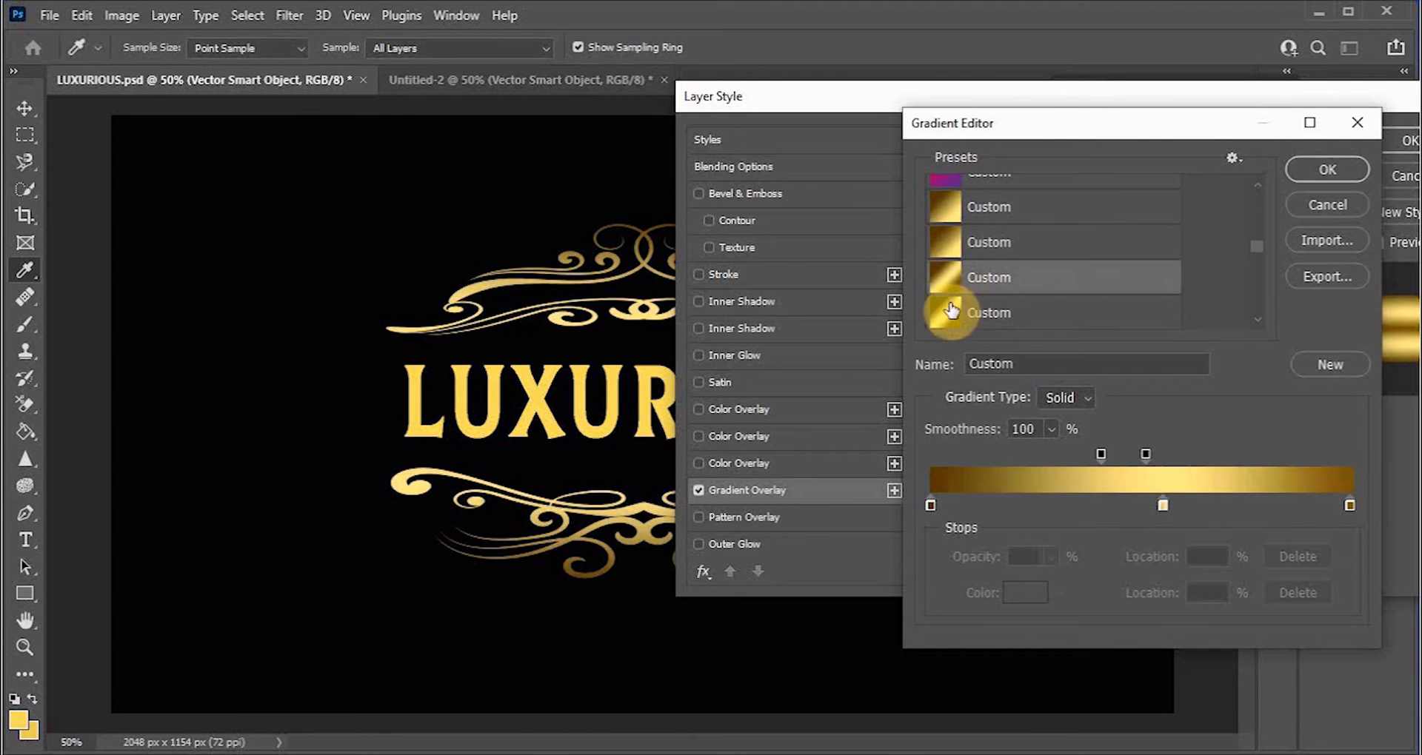
pyautogui.click(942, 318)
pyautogui.scroll(-2, 985, 330)
pyautogui.scroll(-1, 985, 330)
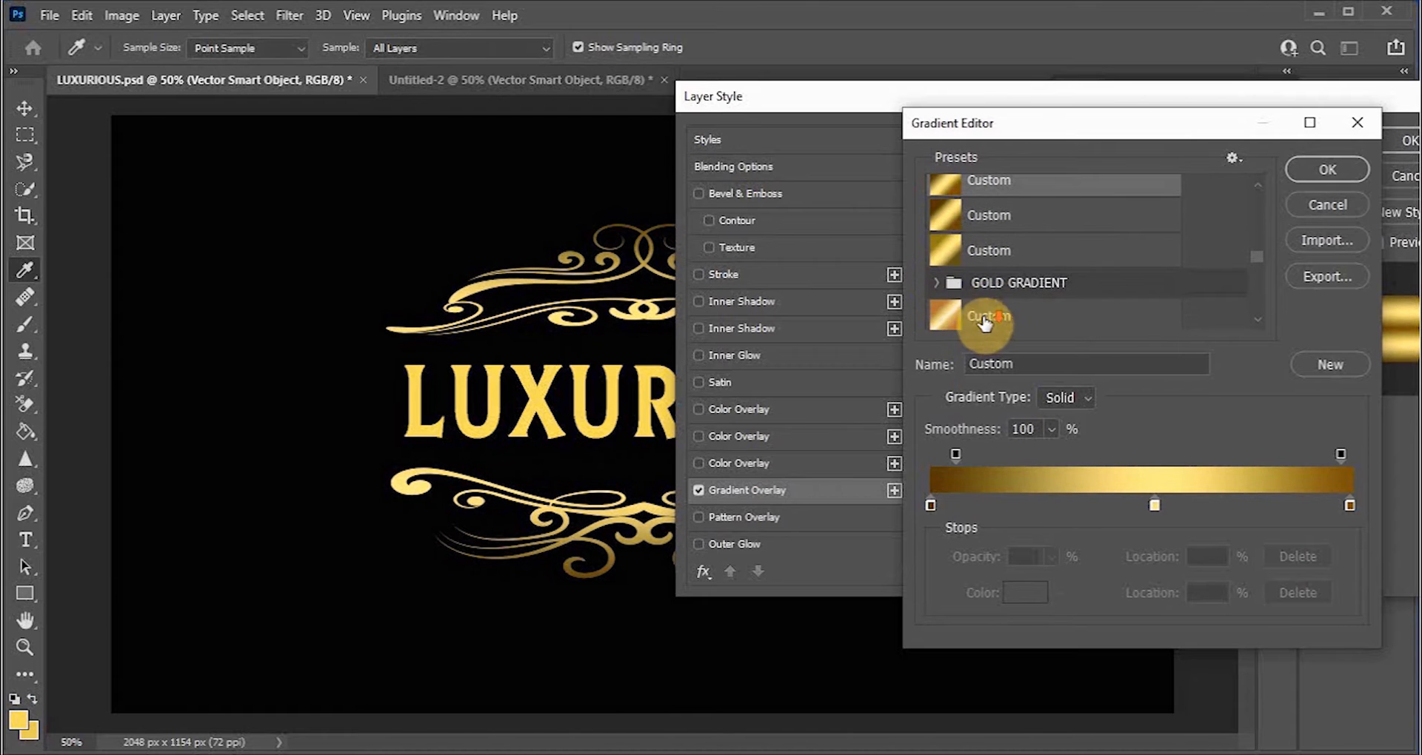
pyautogui.click(944, 248)
pyautogui.scroll(-1, 1014, 291)
pyautogui.scroll(-2, 1016, 292)
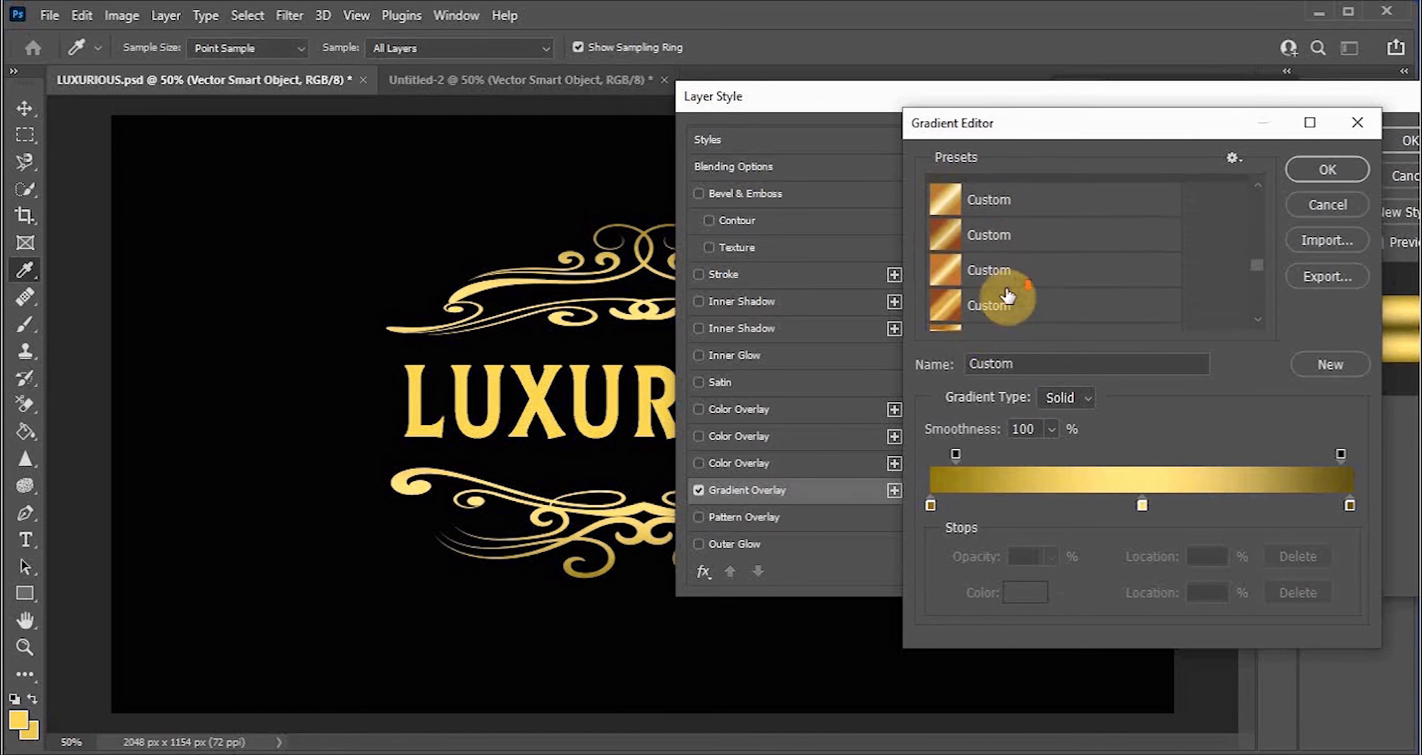
pyautogui.click(942, 275)
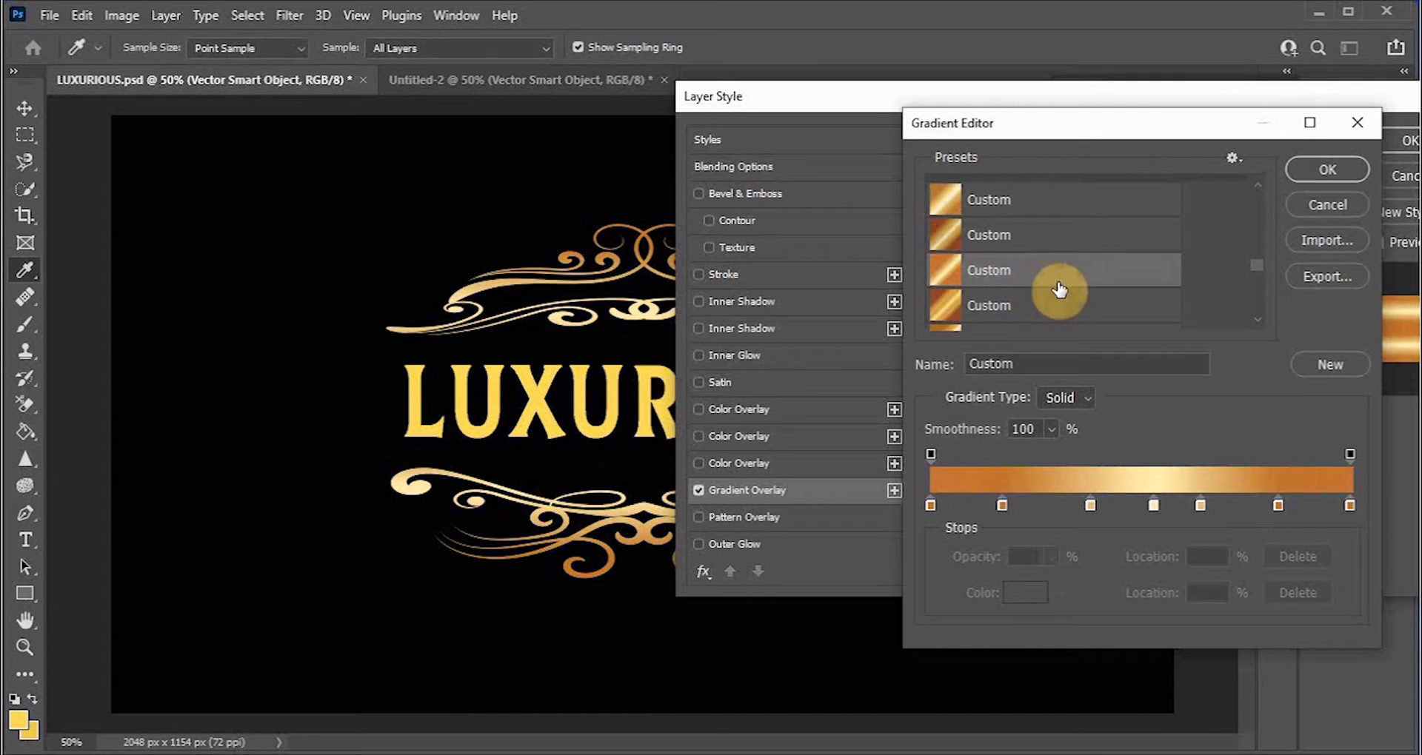
pyautogui.click(950, 319)
pyautogui.scroll(-2, 1015, 318)
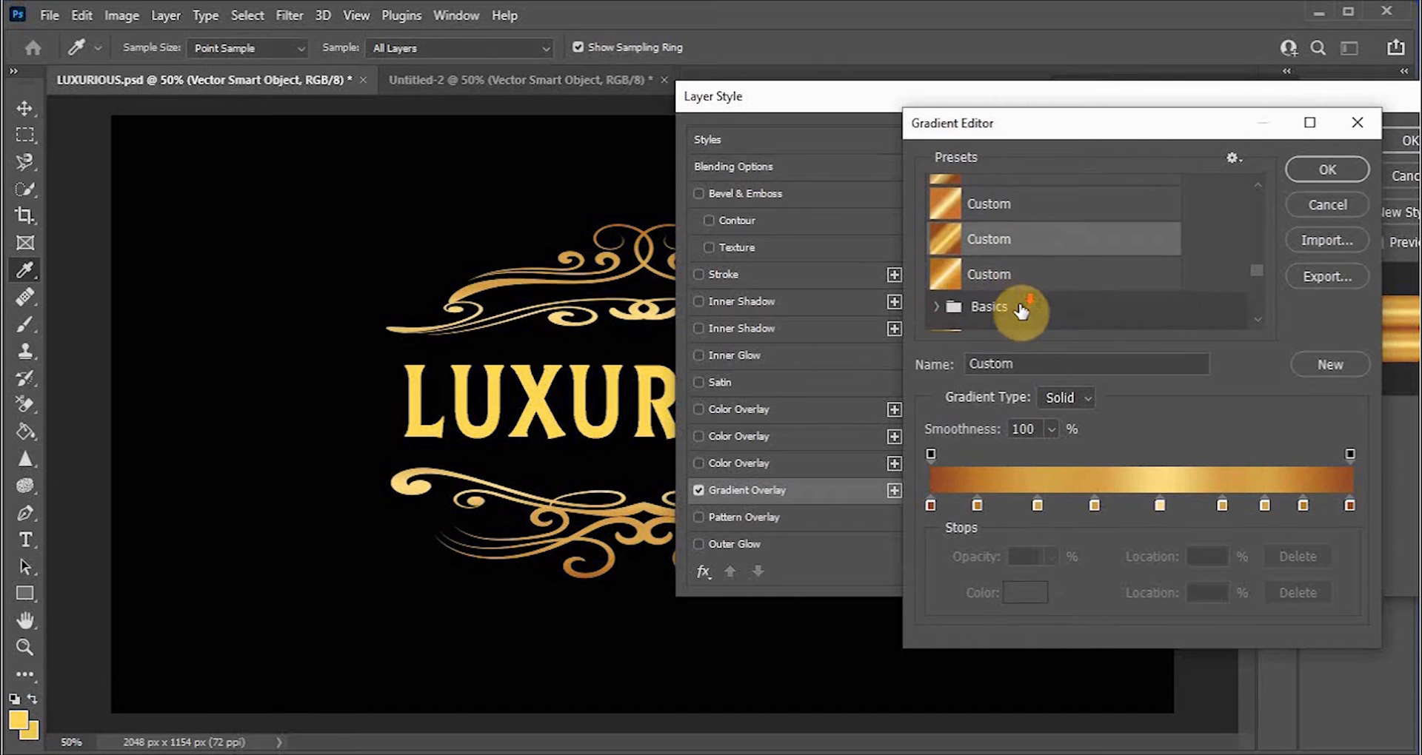
pyautogui.click(955, 281)
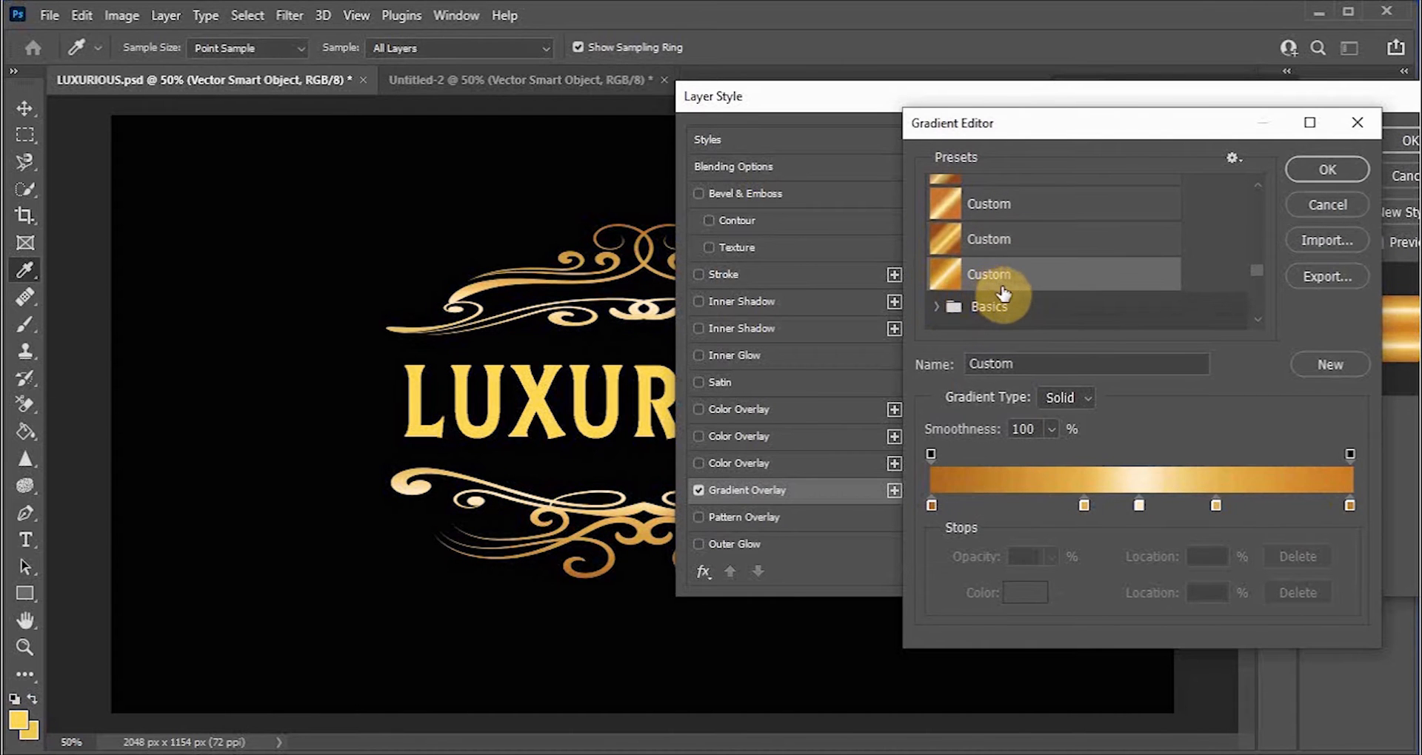
pyautogui.scroll(-4, 970, 293)
pyautogui.scroll(-5, 957, 298)
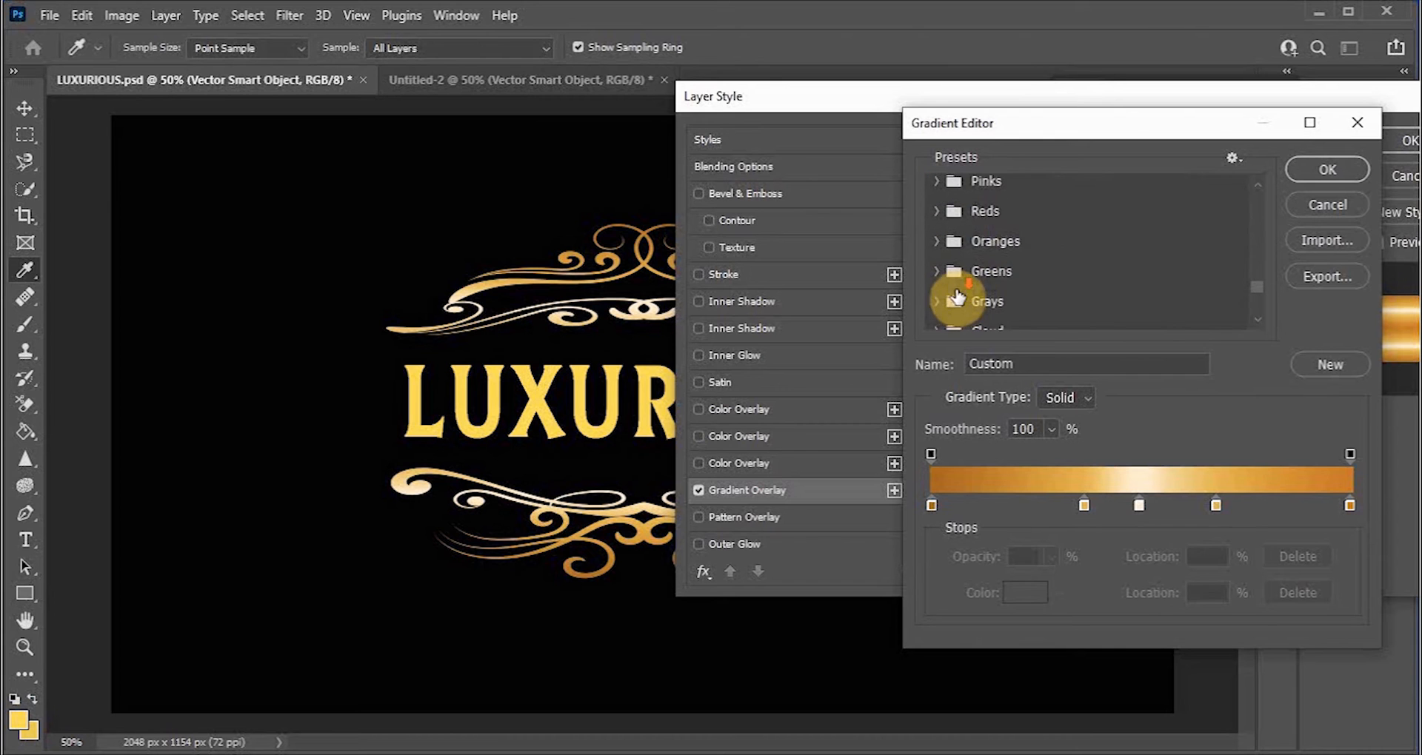
pyautogui.click(954, 296)
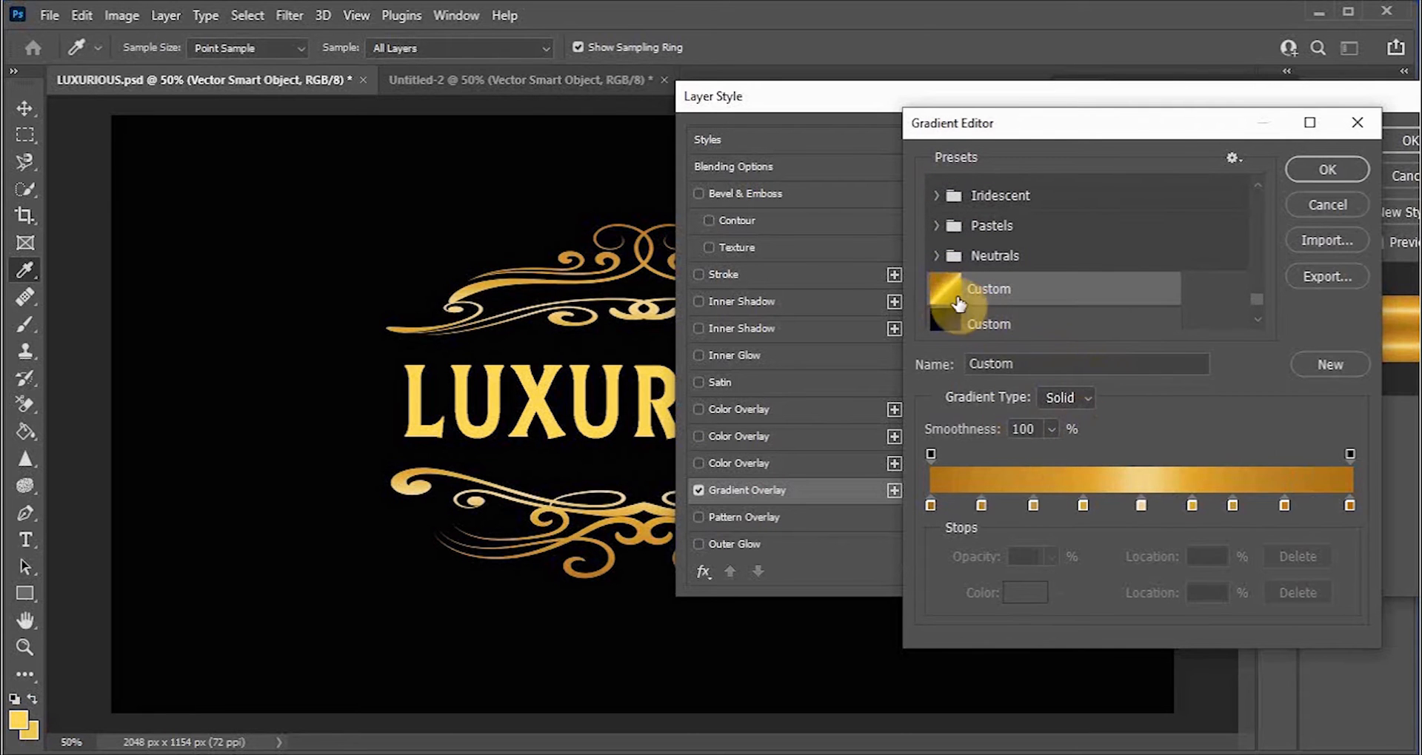
pyautogui.scroll(-1, 957, 296)
pyautogui.click(954, 311)
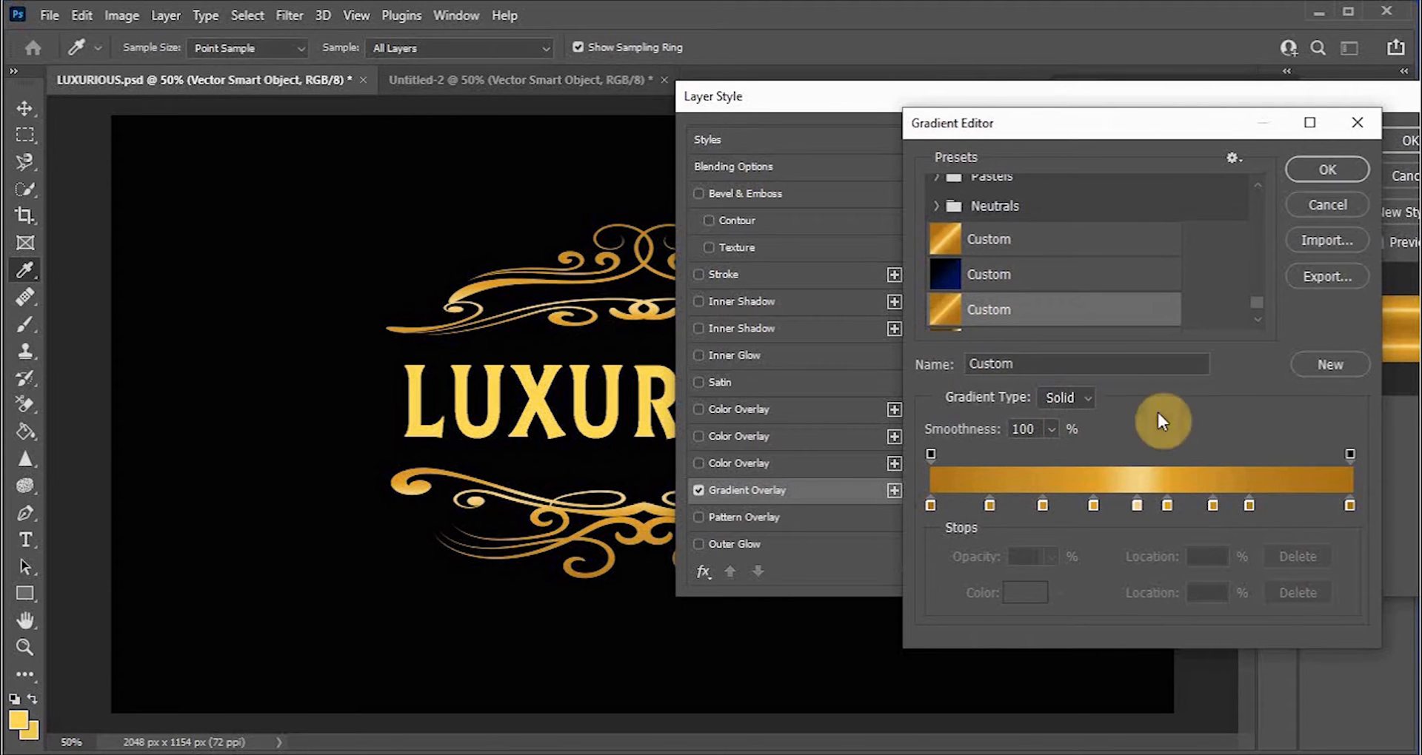
pyautogui.click(1327, 169)
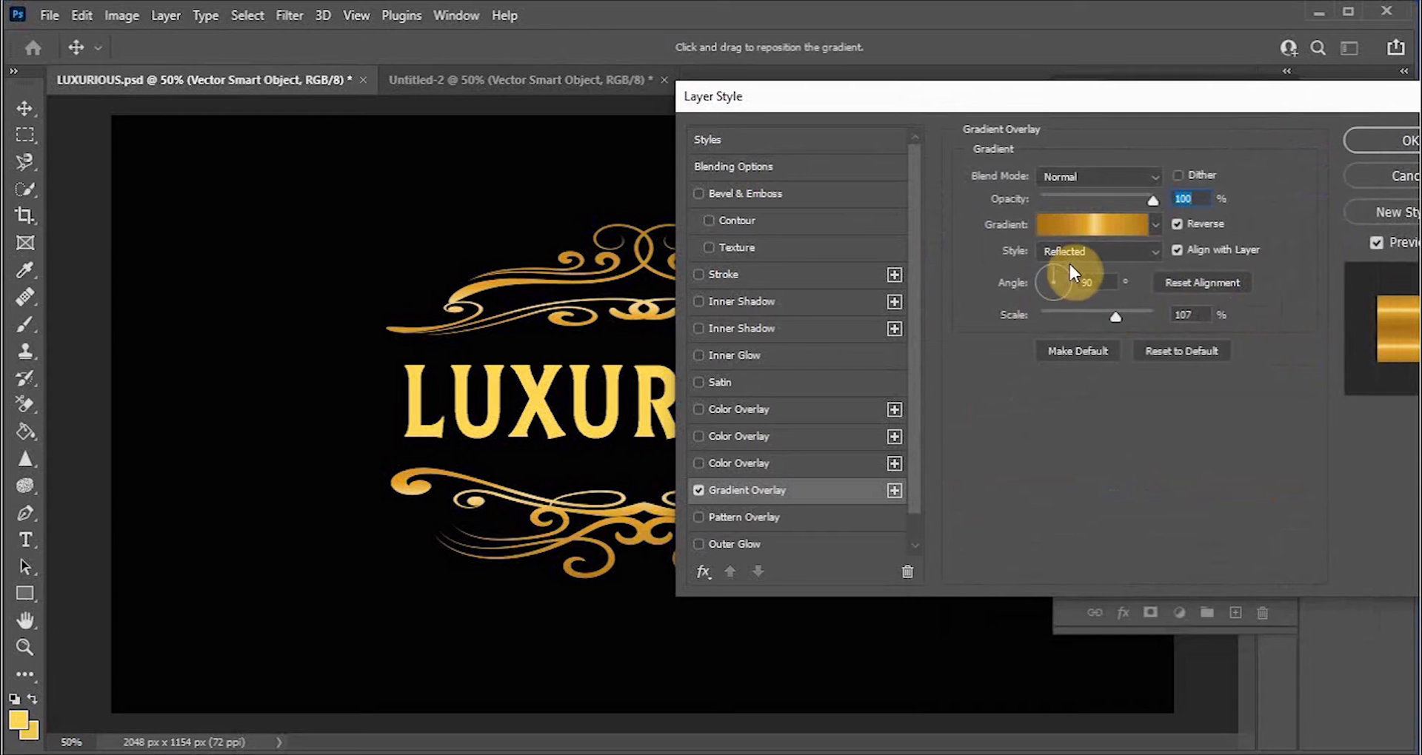
# Step: Set the gradient overlay style to Diamond and its scale to 112%
pyautogui.click(1148, 249)
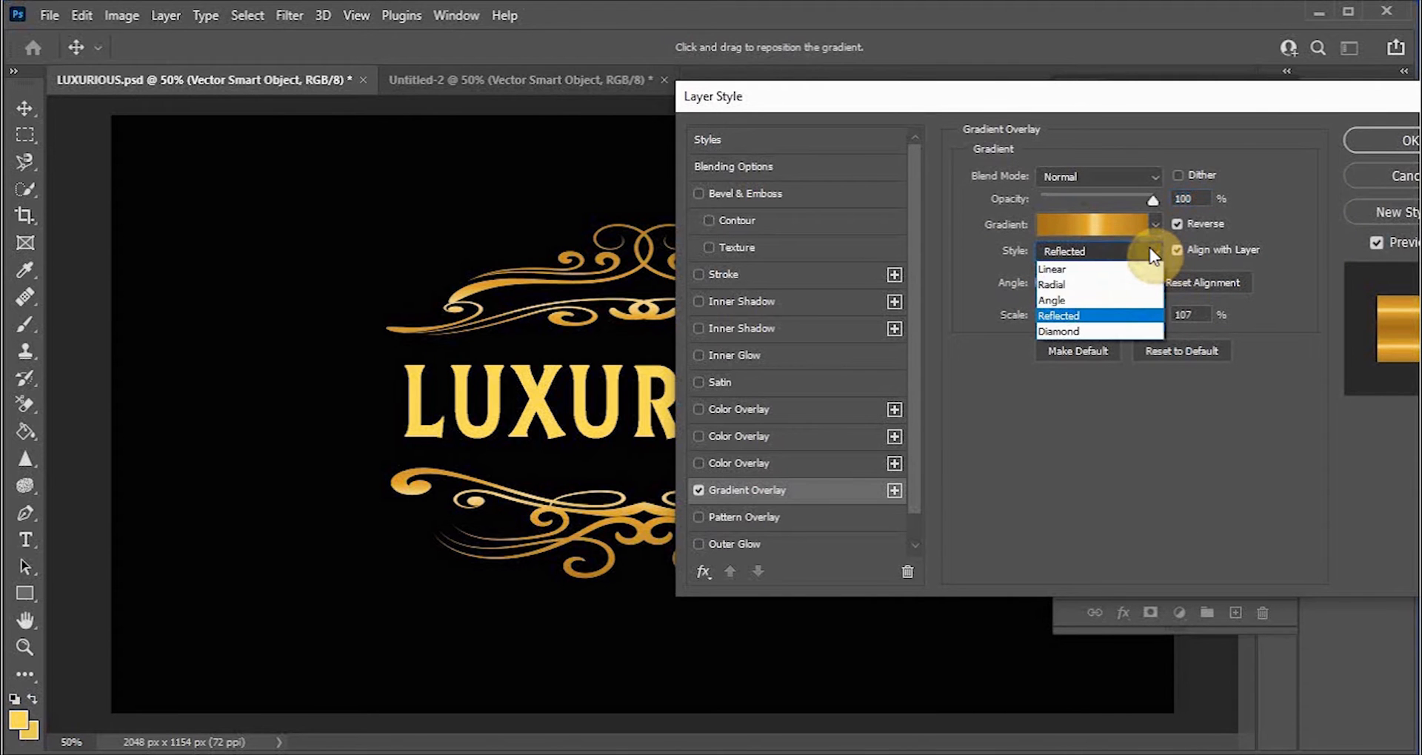
pyautogui.click(1064, 269)
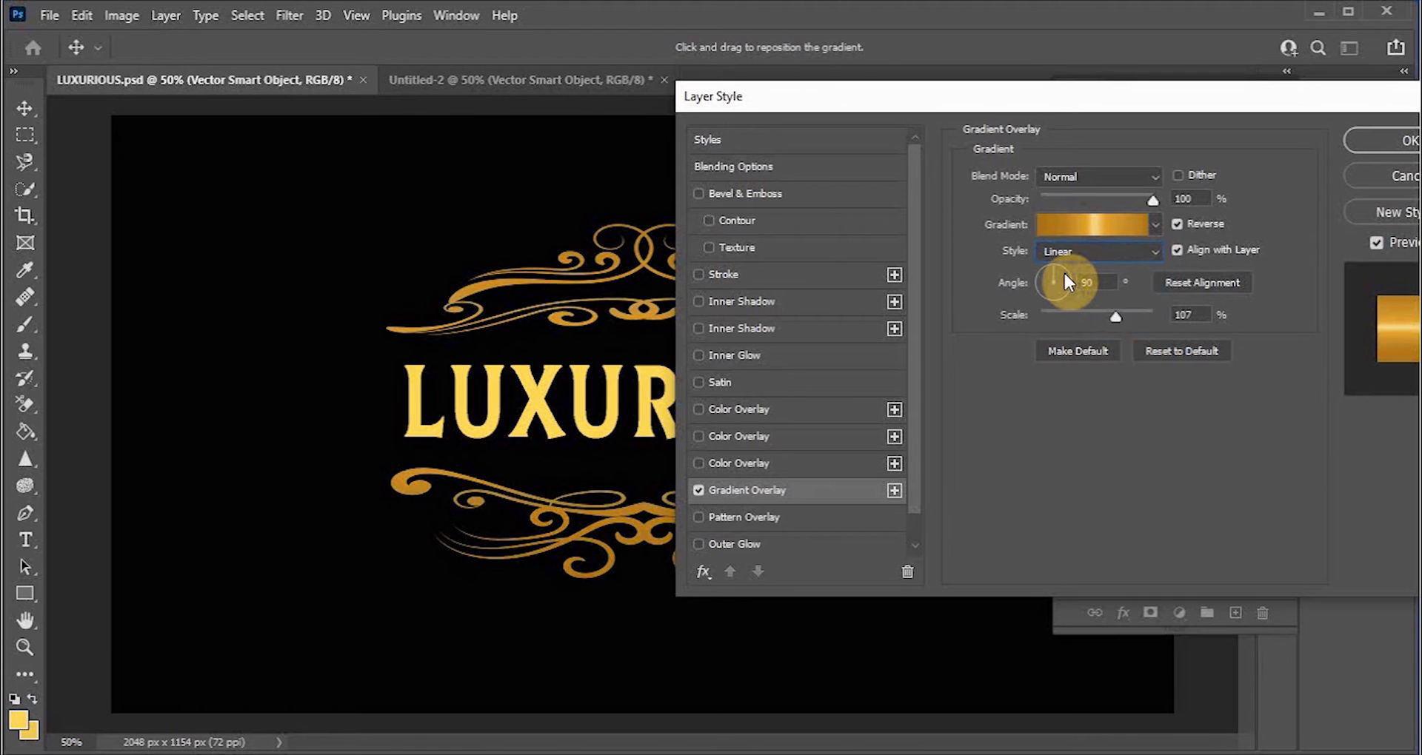
pyautogui.click(1118, 250)
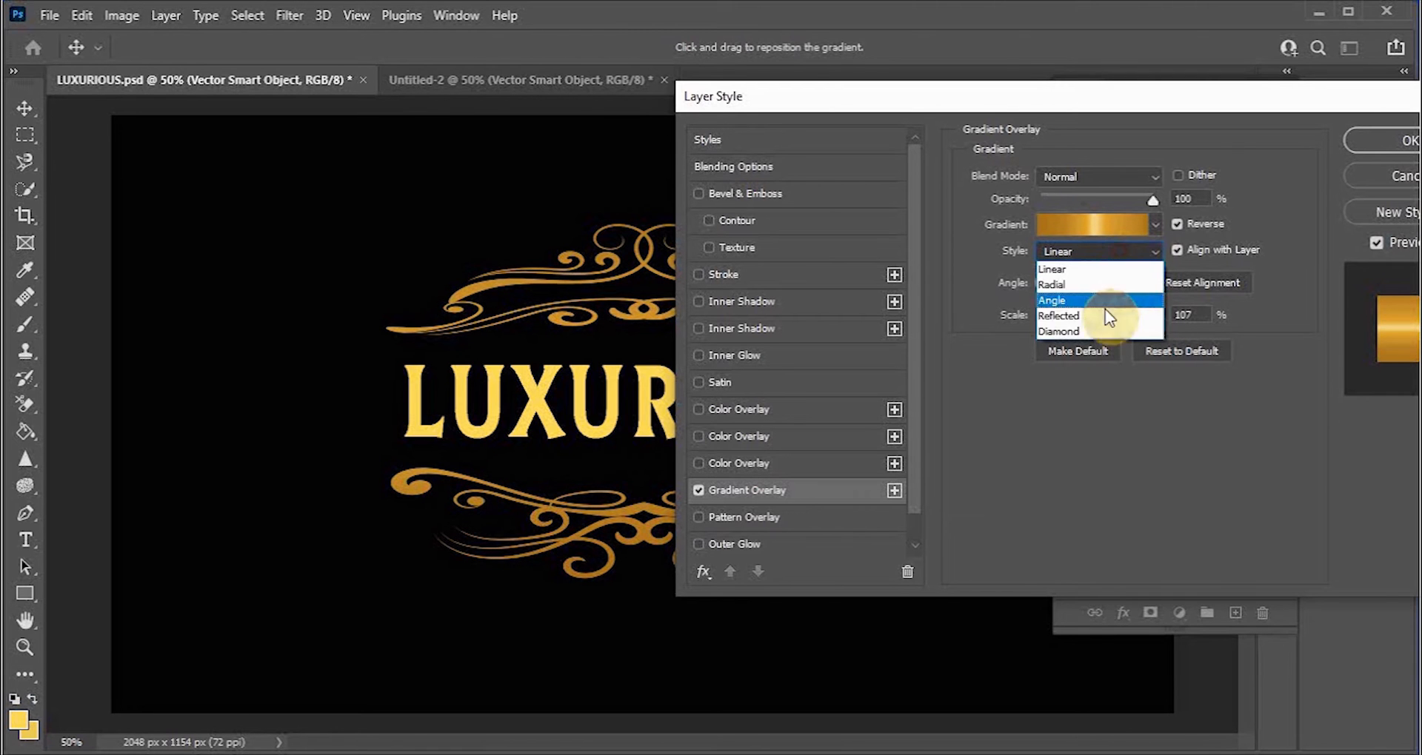
pyautogui.click(1072, 331)
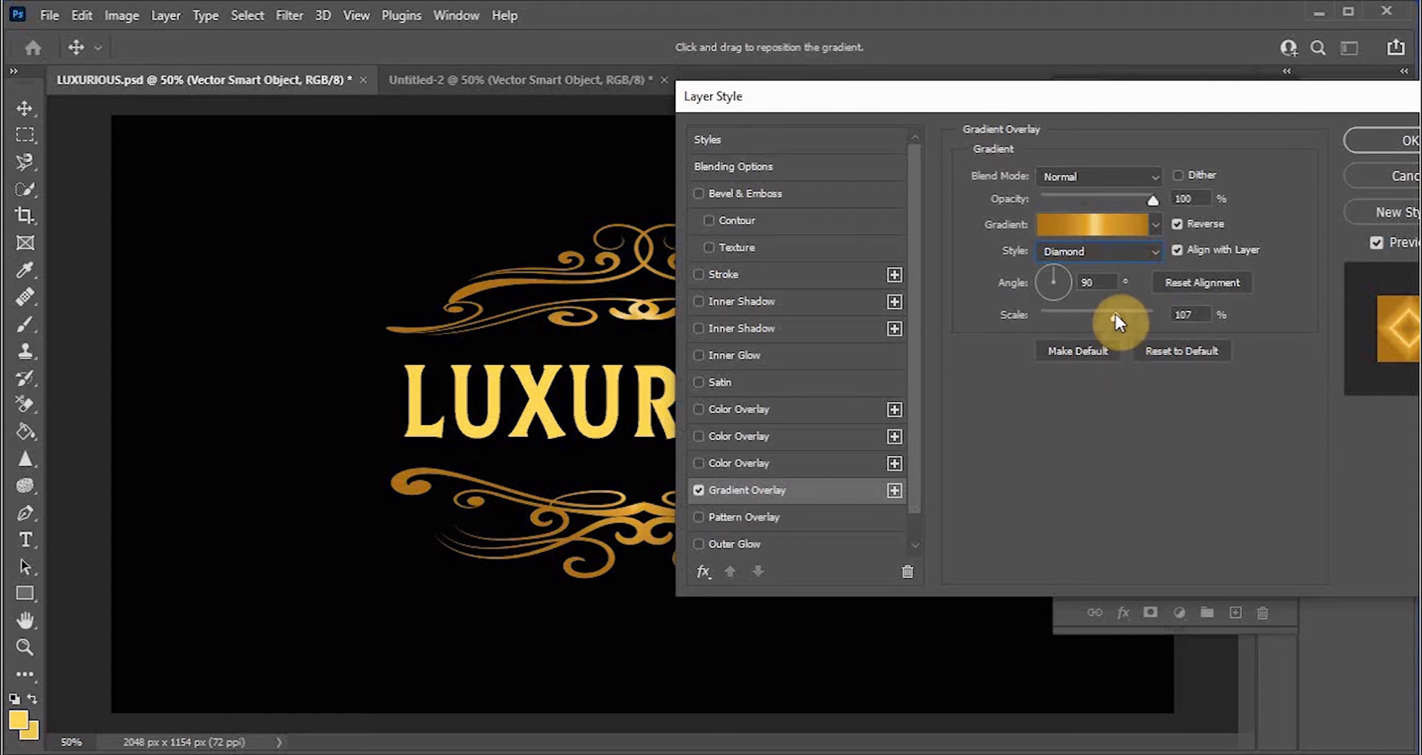
pyautogui.moveTo(1117, 316)
pyautogui.mouseDown()
pyautogui.moveTo(1078, 319)
pyautogui.moveTo(1121, 317)
pyautogui.mouseUp()
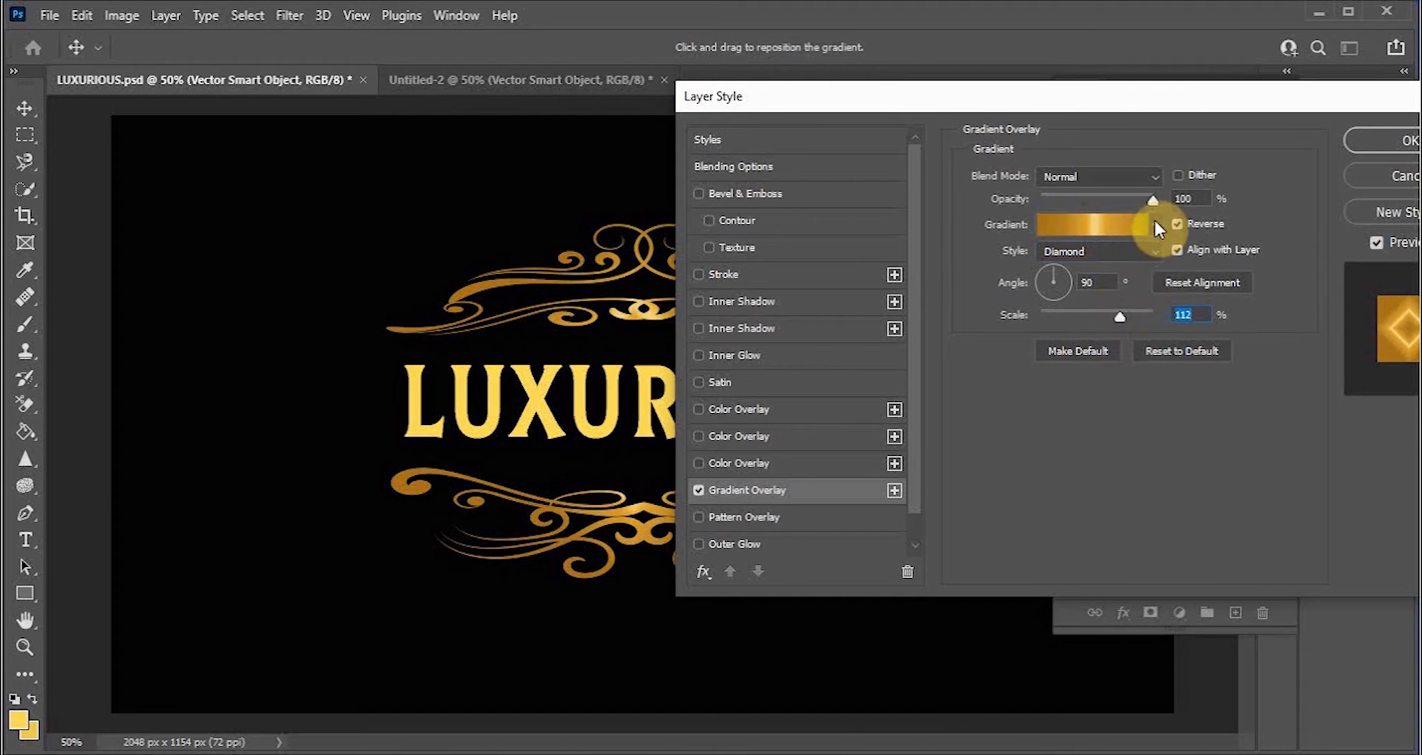
# Step: Try the Exclusion, Multiply, Dissolve and Overlay blend modes on the gradient overlay
pyautogui.click(1149, 175)
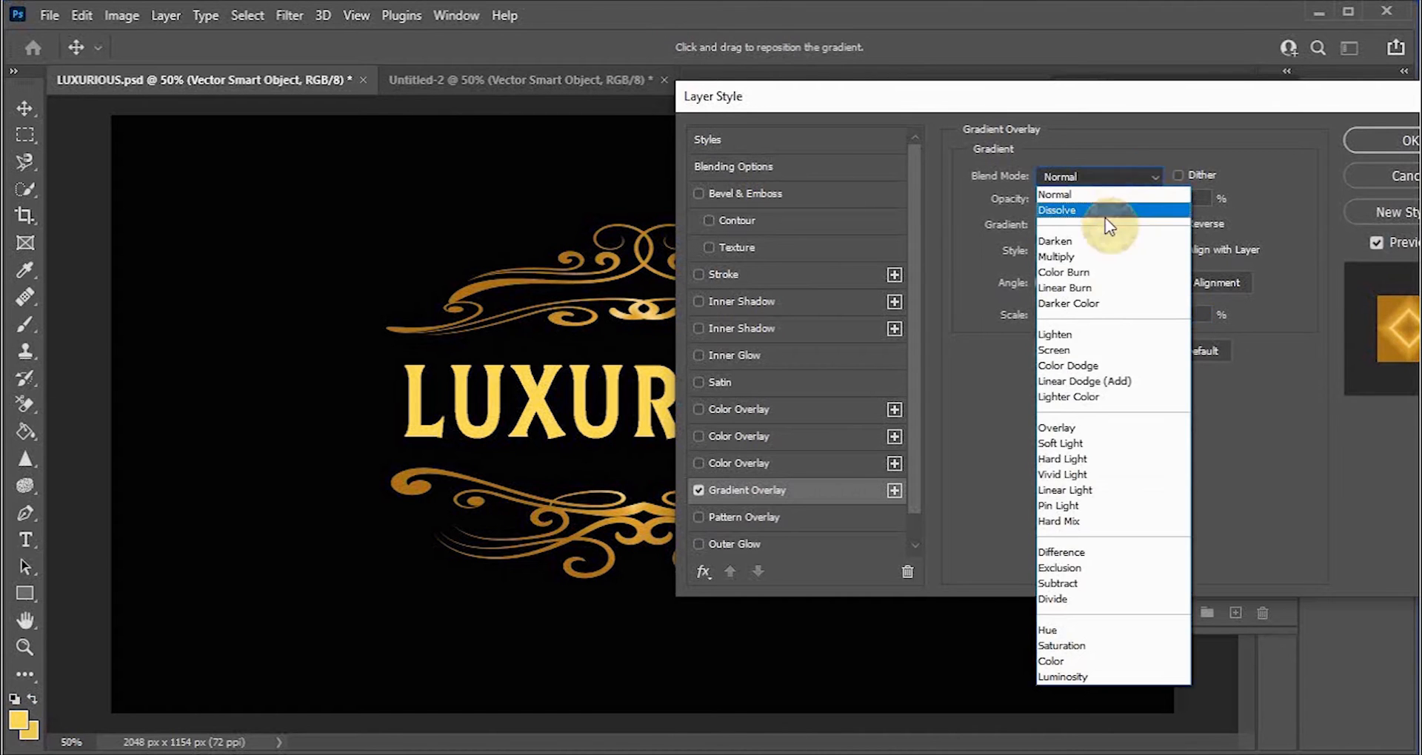
pyautogui.click(1073, 568)
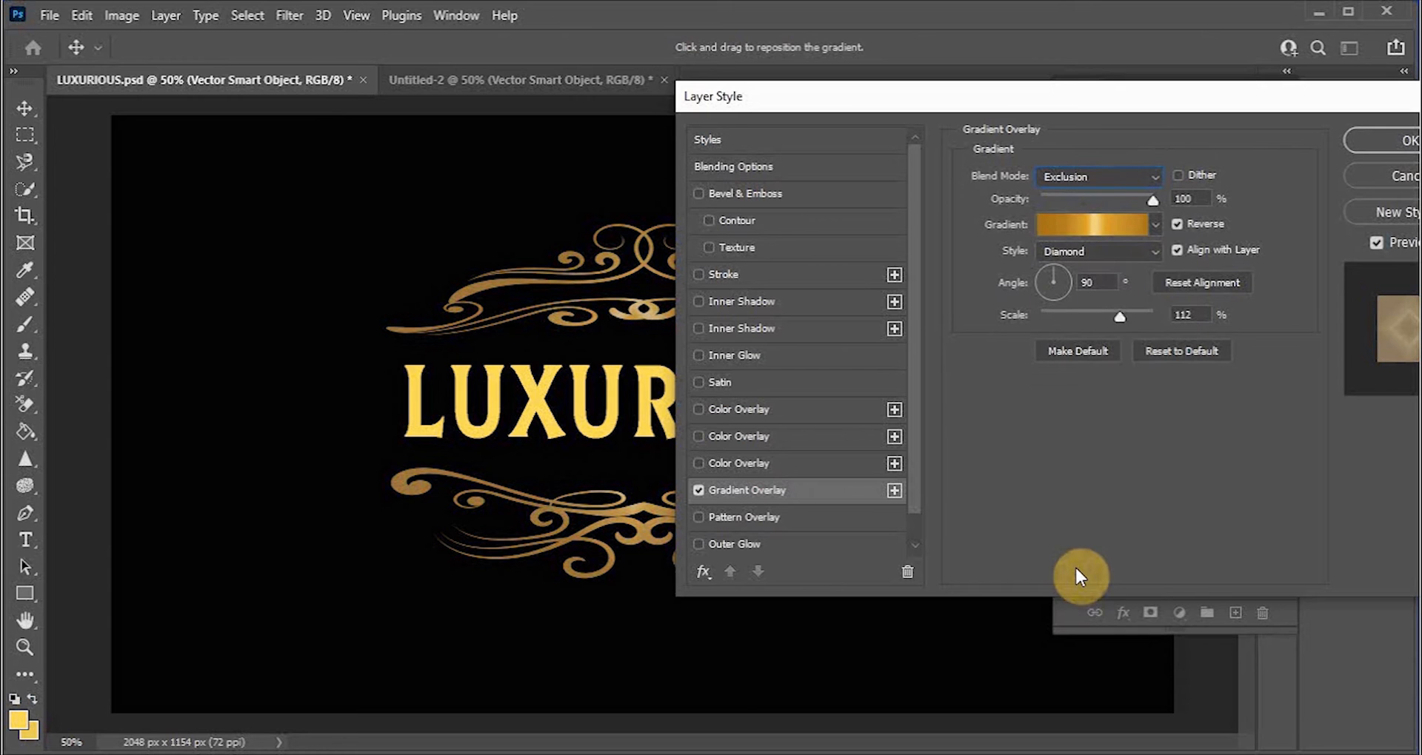
pyautogui.click(1104, 179)
pyautogui.click(1092, 257)
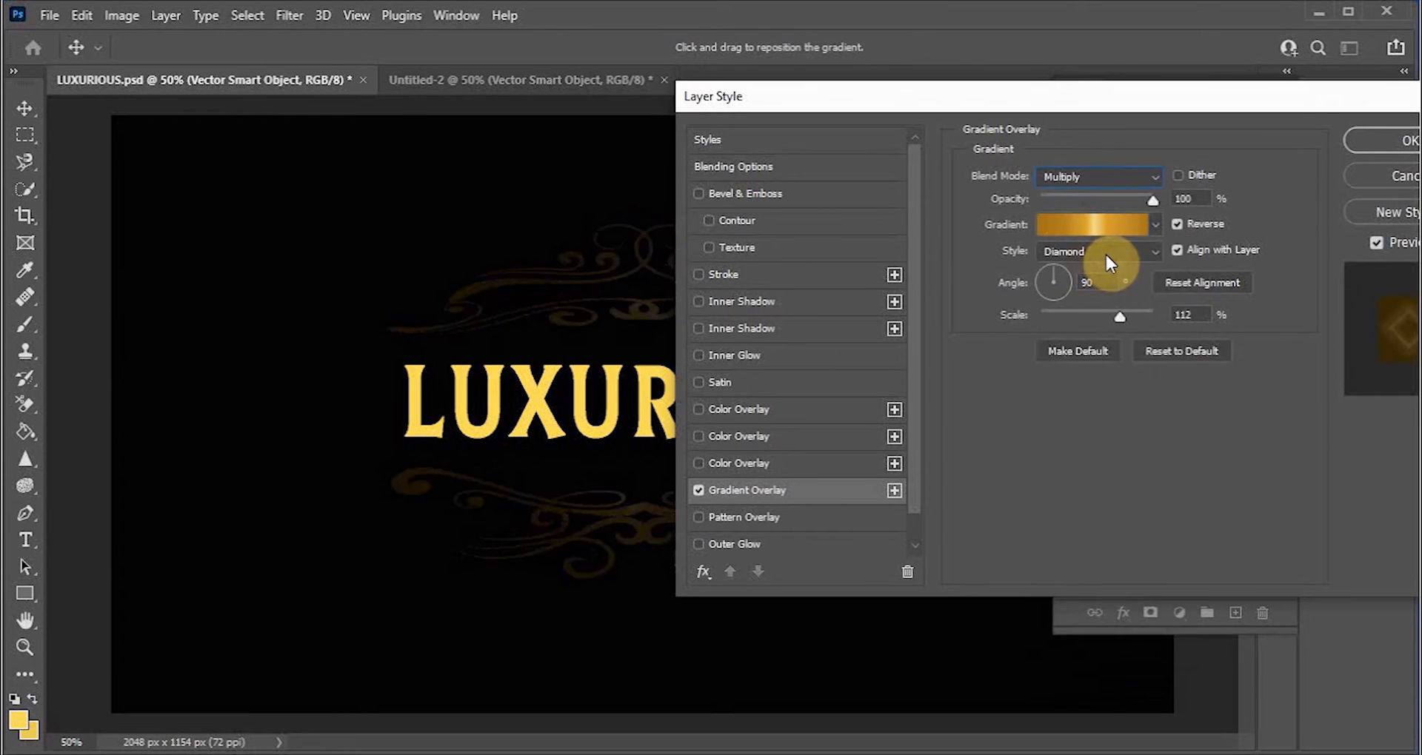
pyautogui.click(1107, 175)
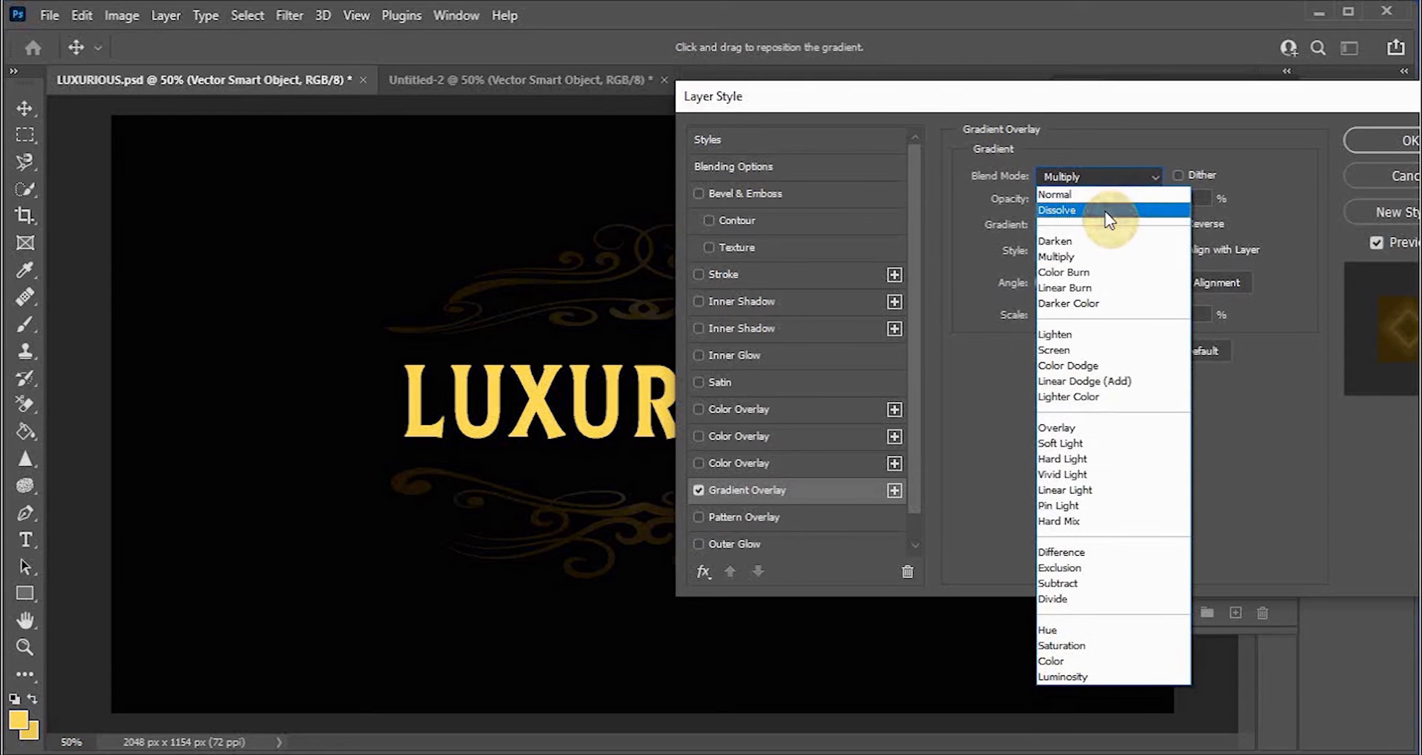
pyautogui.click(1103, 219)
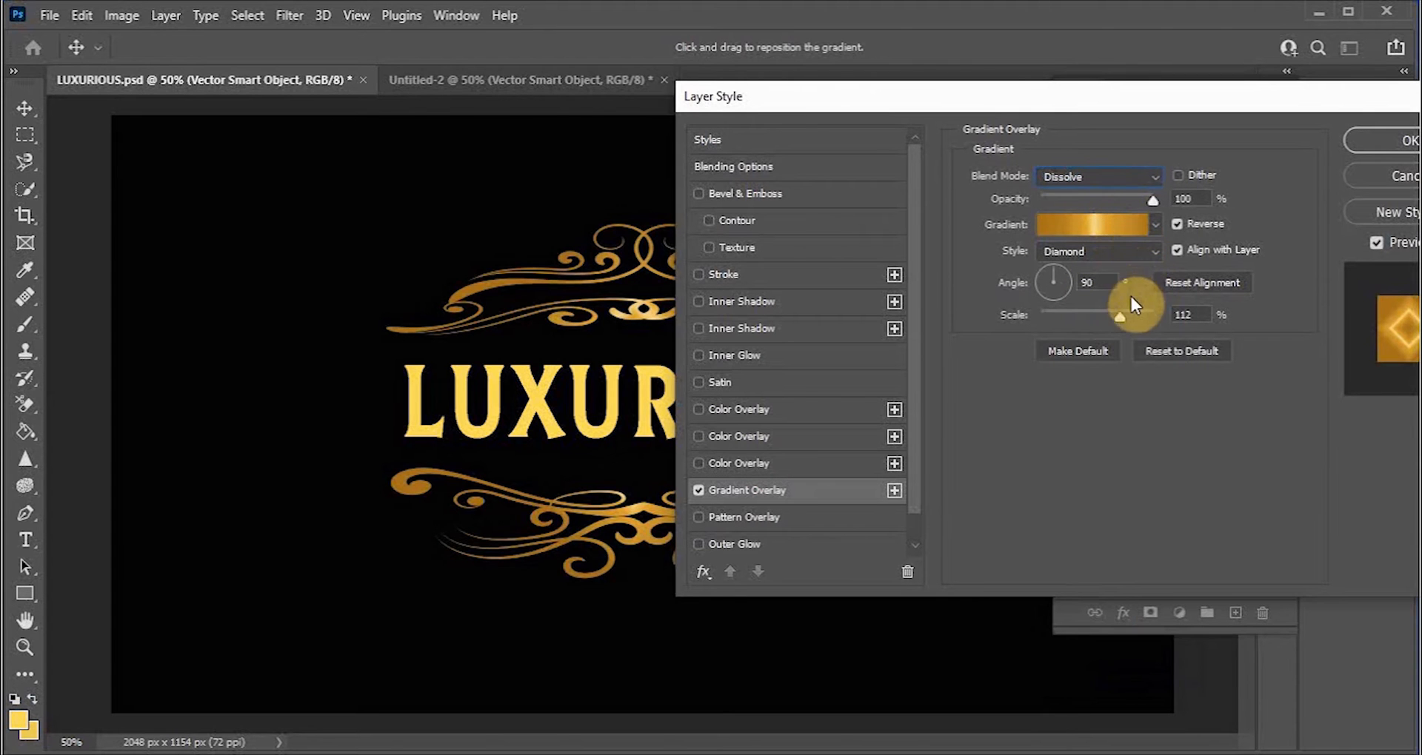
pyautogui.click(1101, 188)
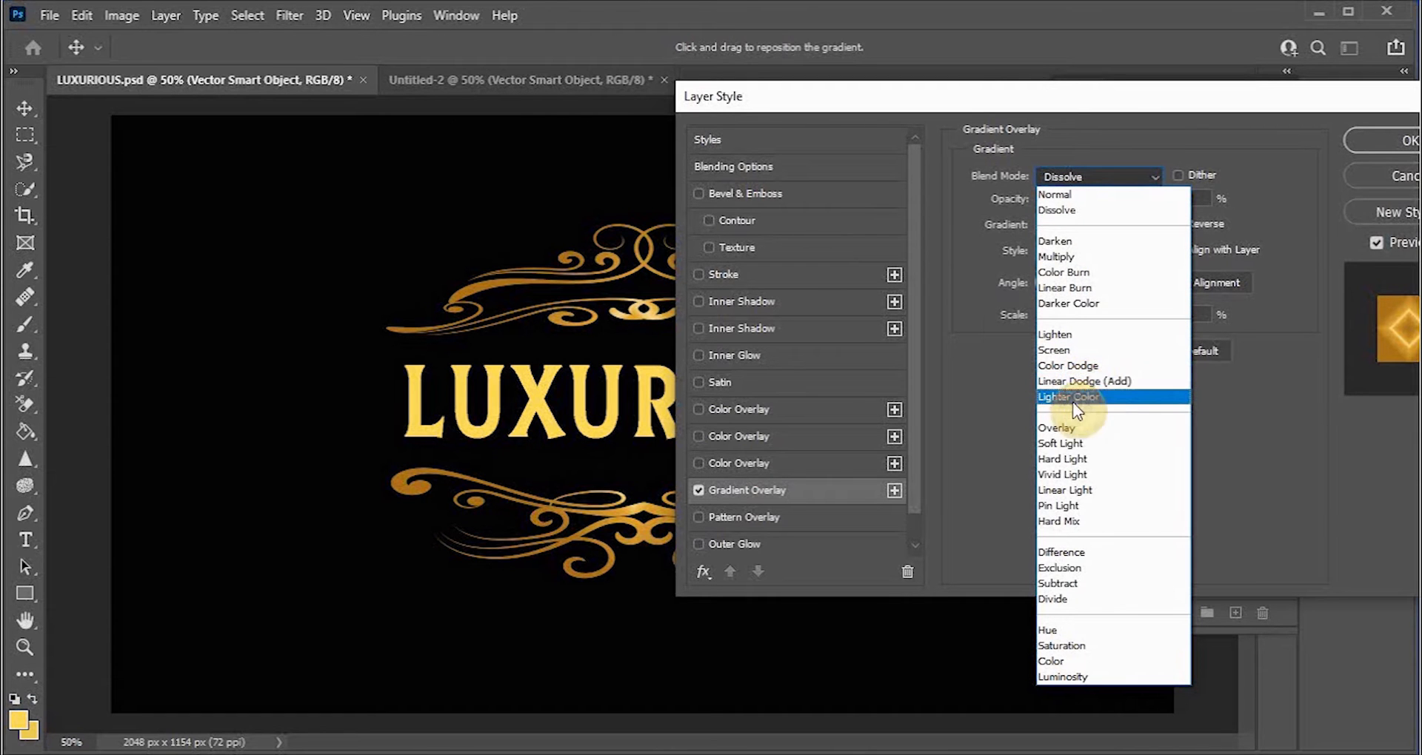
pyautogui.click(1065, 427)
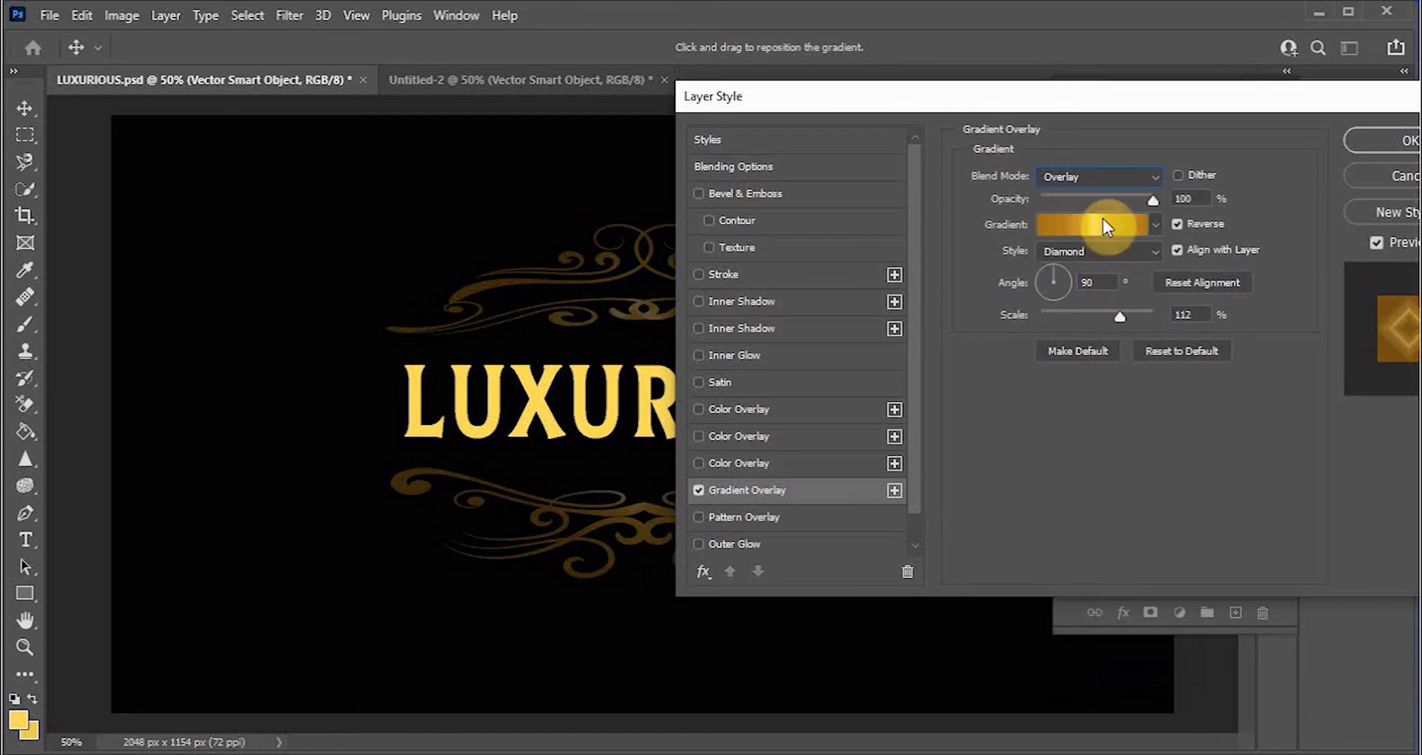
# Step: Try the Hard Light, Linear Light and Difference blend modes, then set the blend mode back to Normal
pyautogui.click(1094, 174)
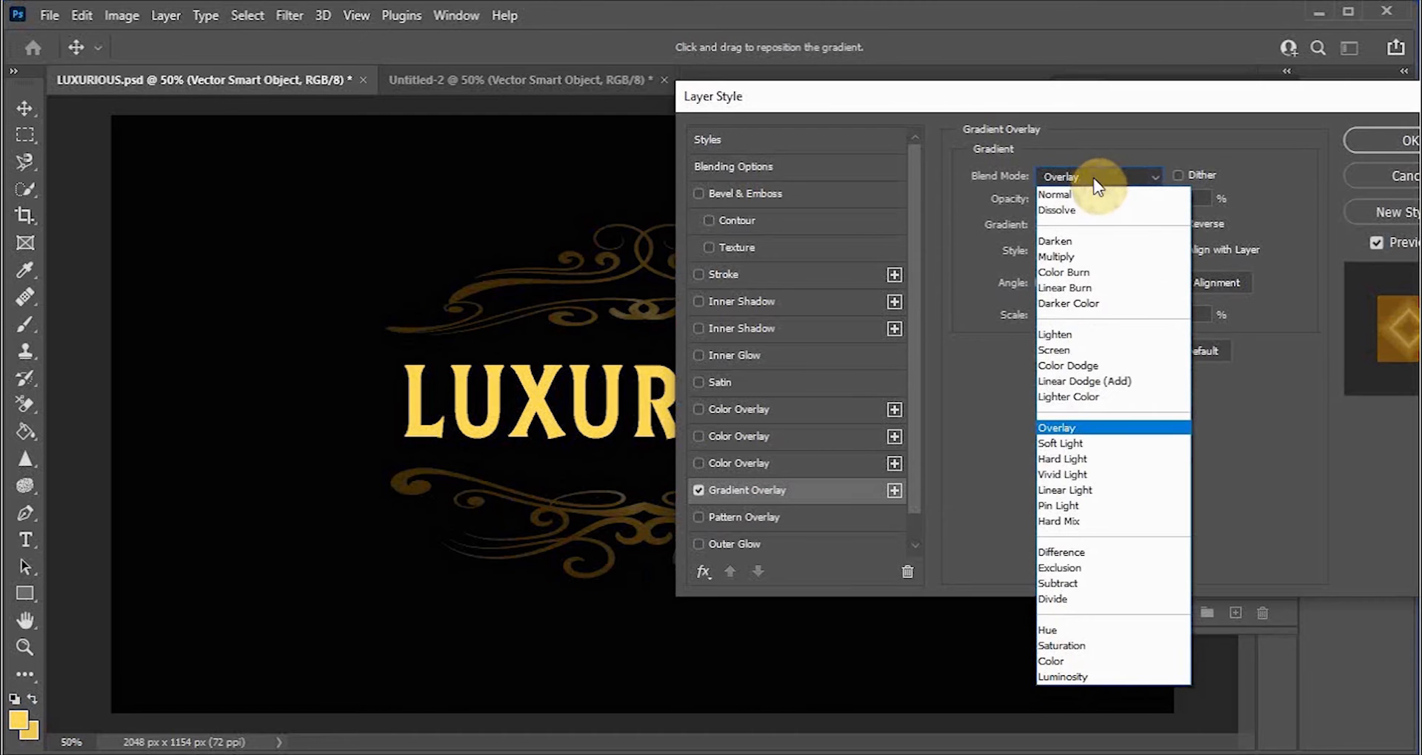
pyautogui.click(1091, 460)
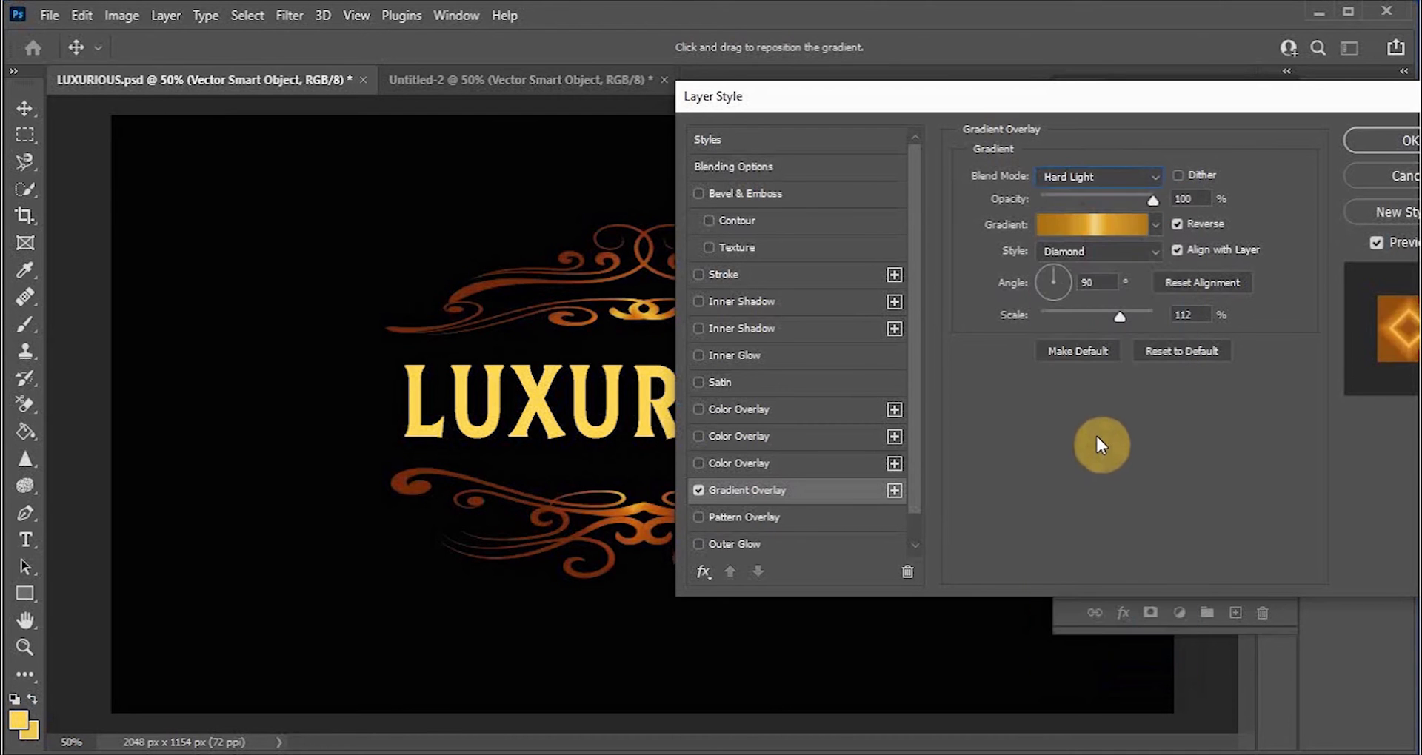
pyautogui.click(1086, 176)
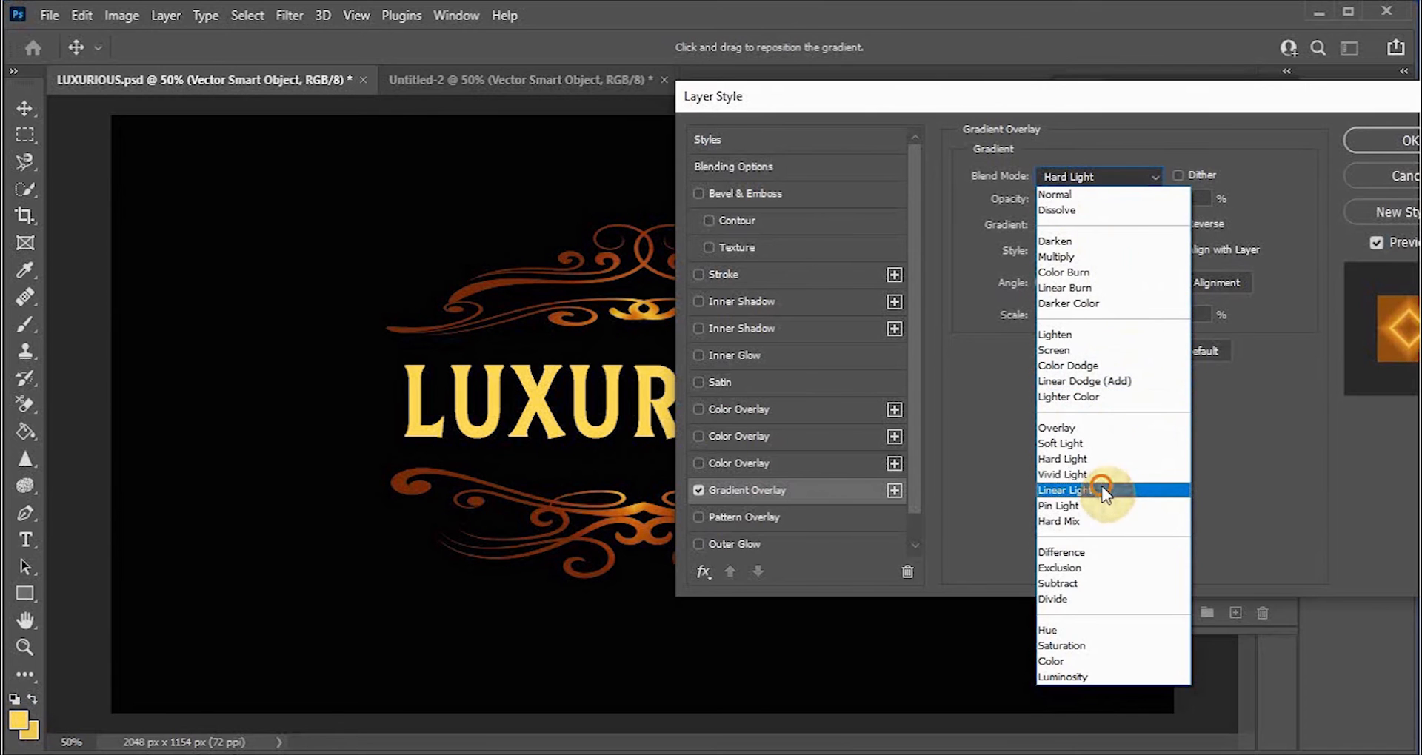
pyautogui.click(1103, 490)
pyautogui.click(1077, 176)
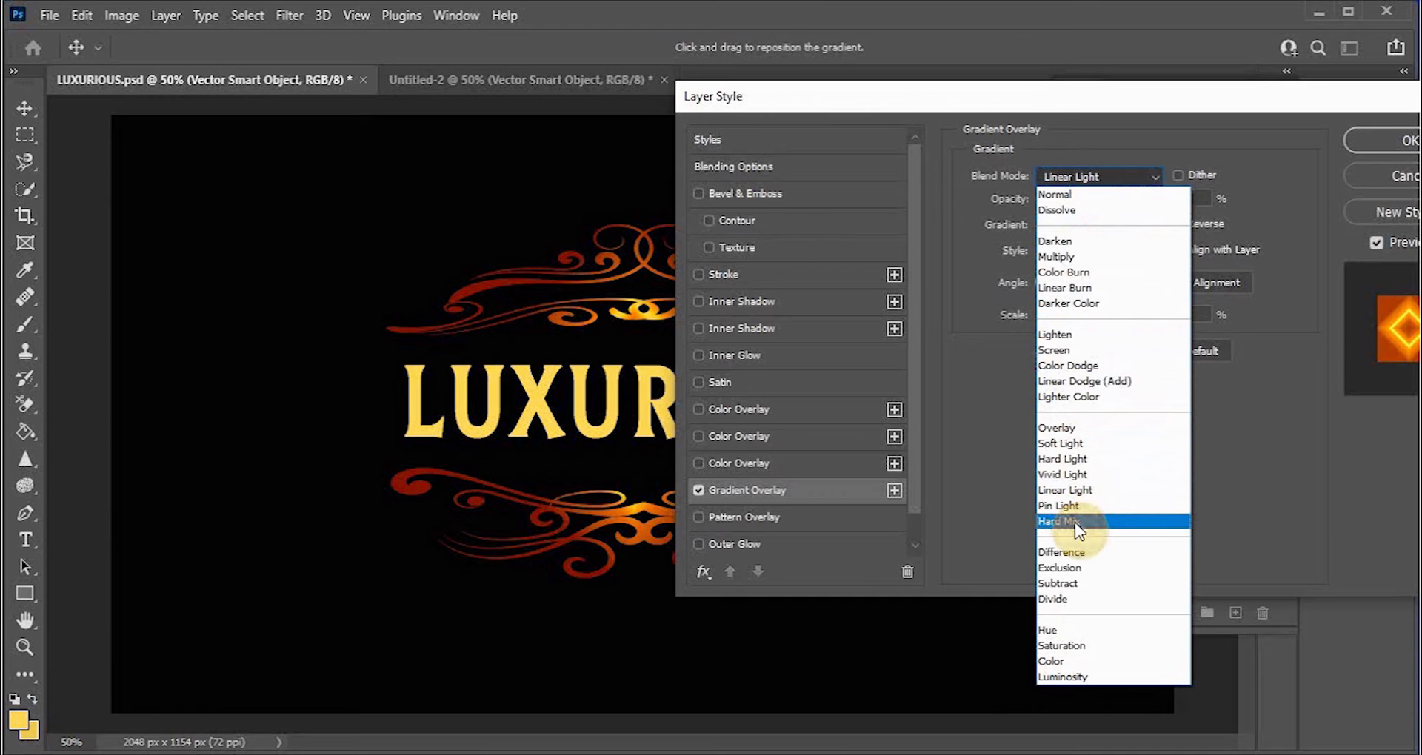
pyautogui.click(1077, 555)
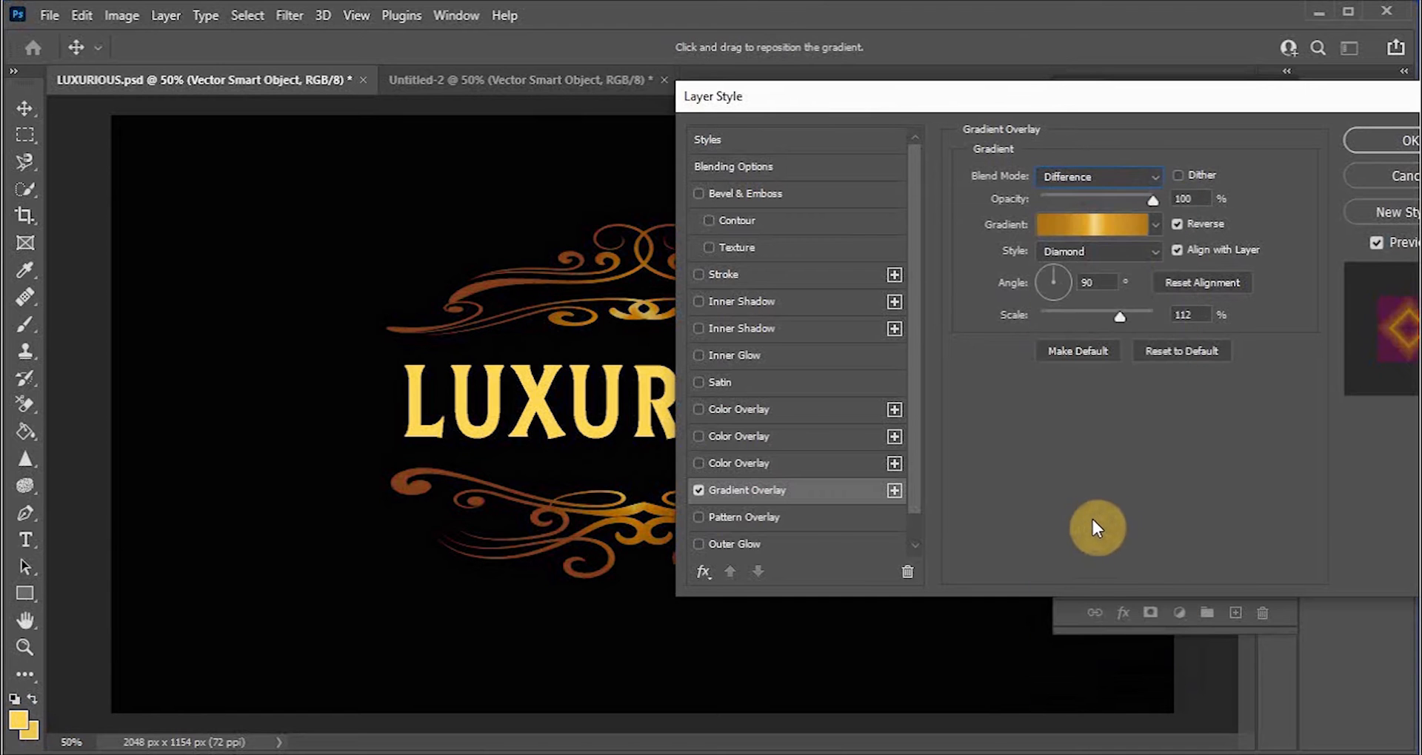
pyautogui.click(1108, 176)
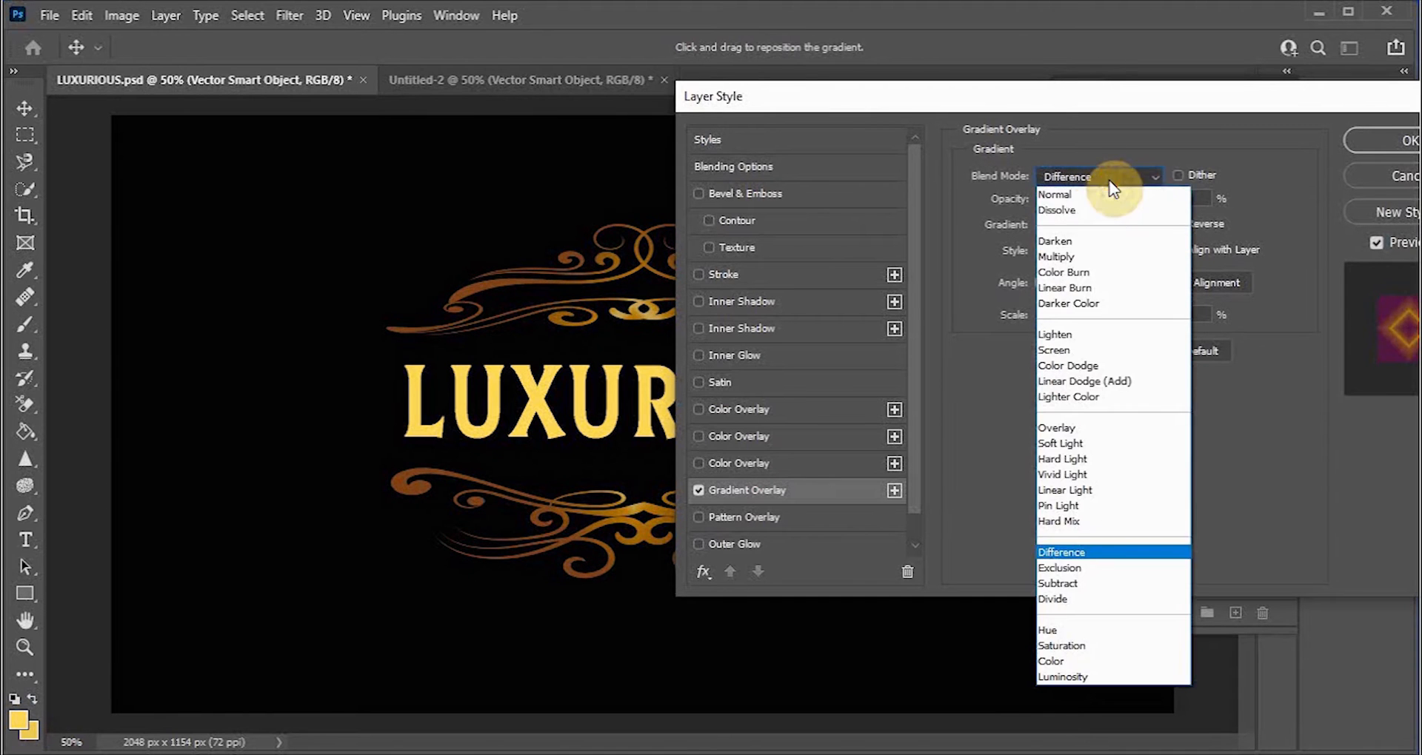
pyautogui.click(1078, 194)
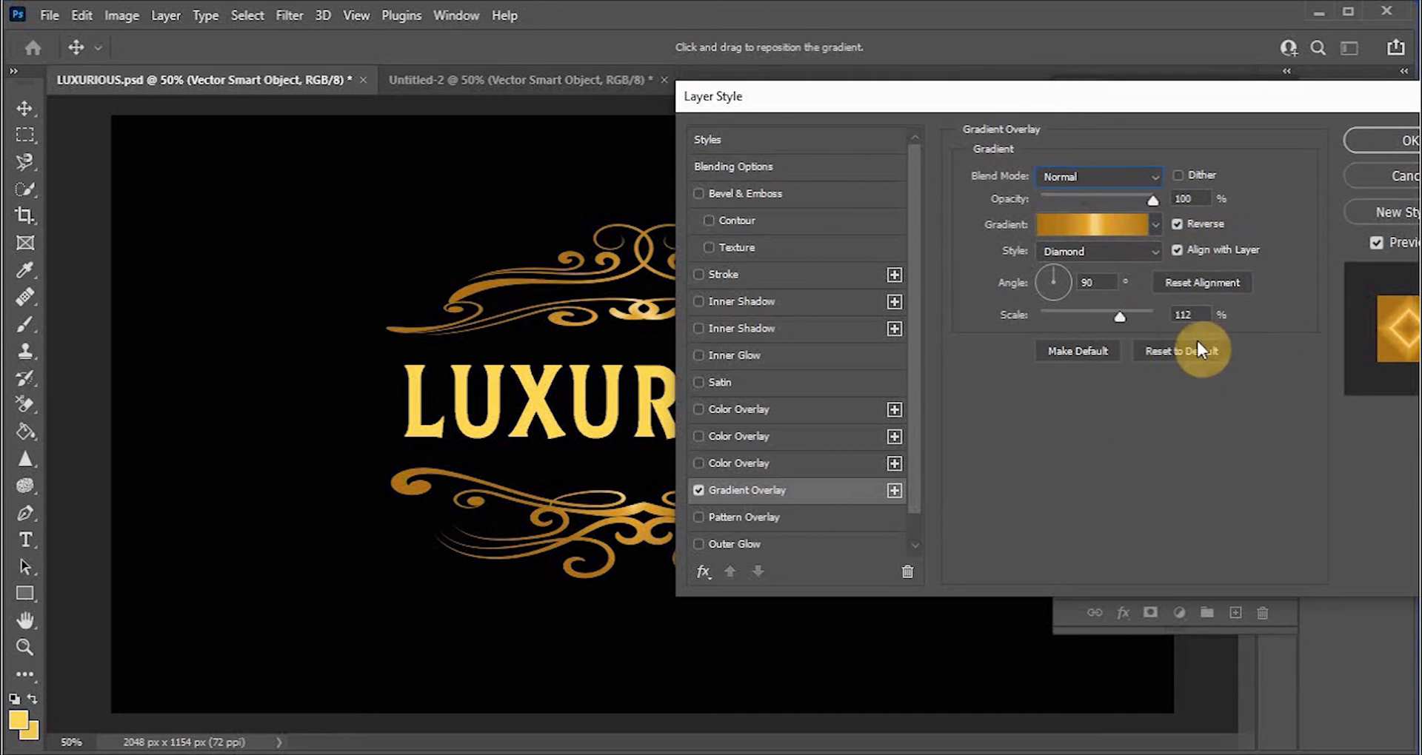
# Step: Increase the gradient overlay scale to 150% and apply the layer style
pyautogui.moveTo(1121, 317); pyautogui.dragTo(1157, 317)
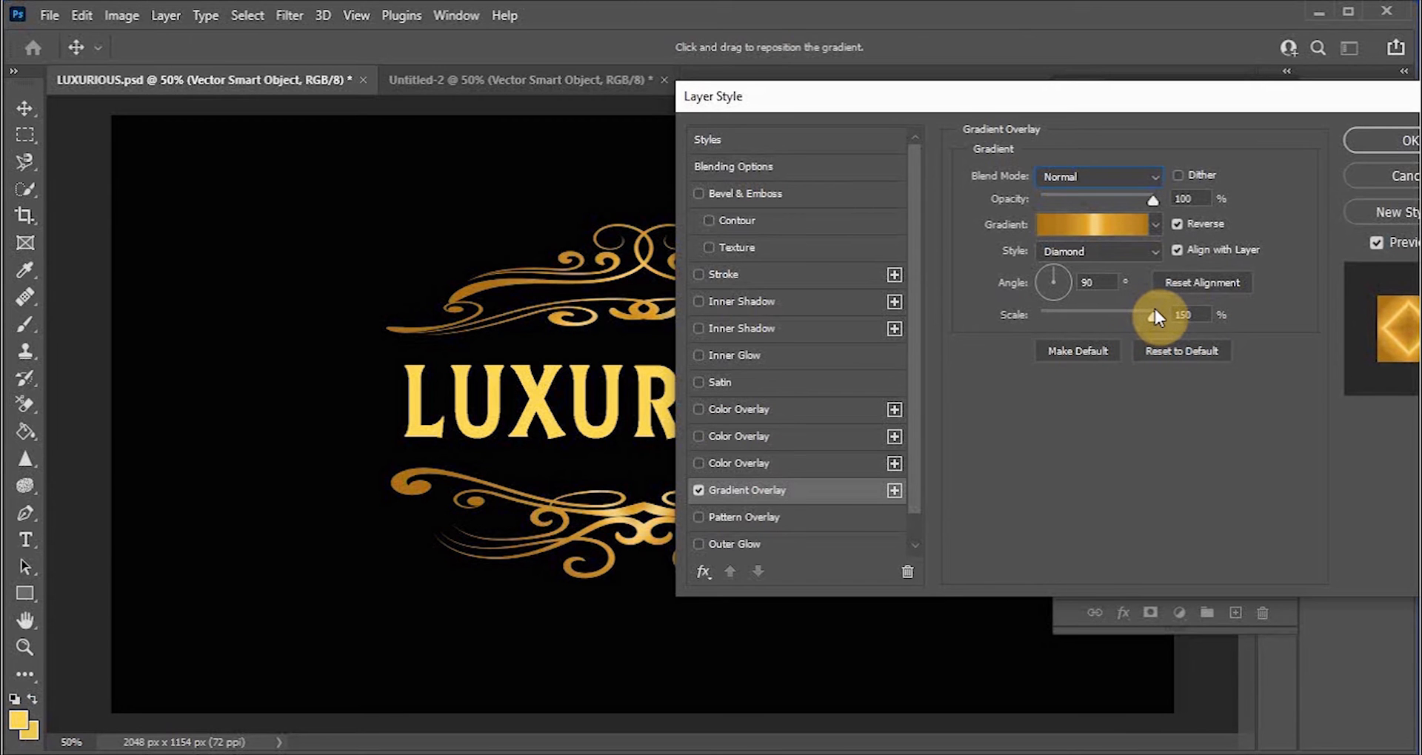
pyautogui.click(1366, 142)
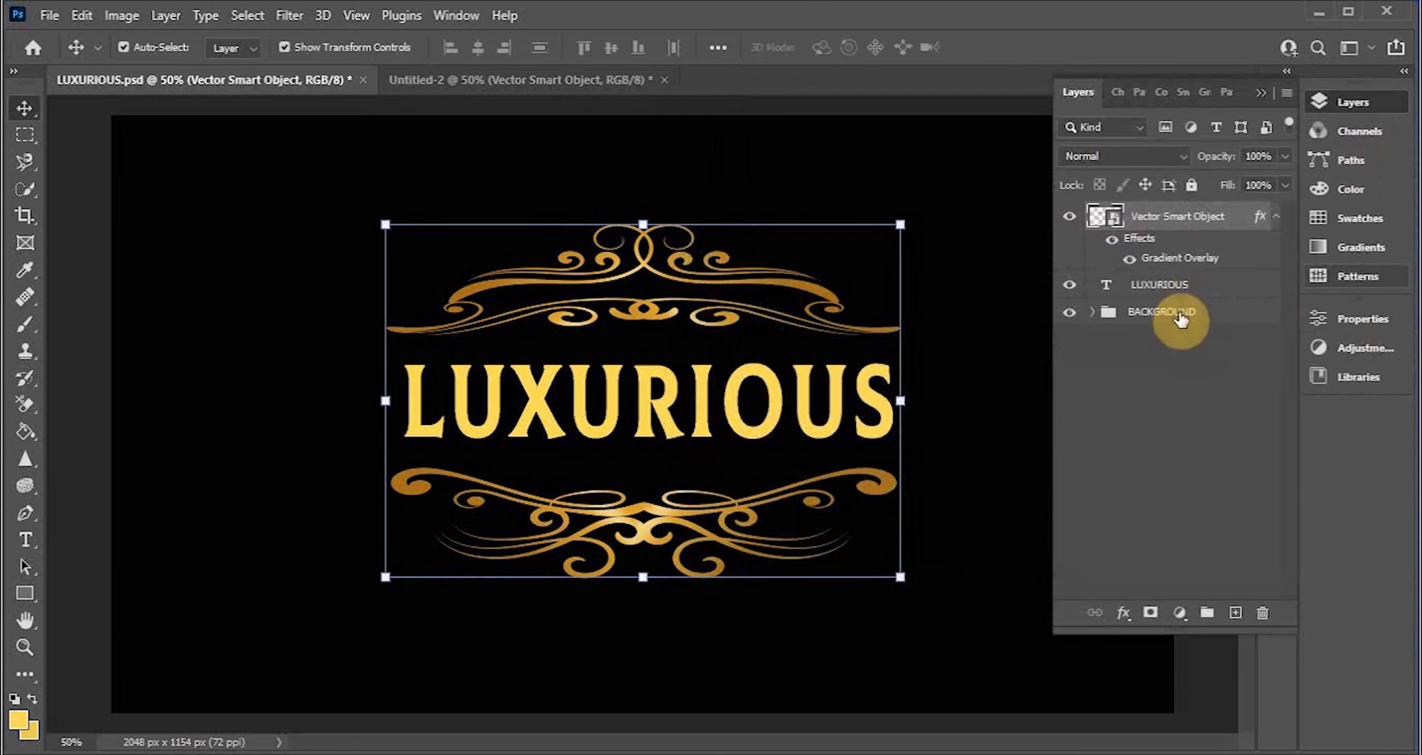
# Step: Add a Stroke layer style to the ornament layer and set its size to 3 px
pyautogui.click(1122, 613)
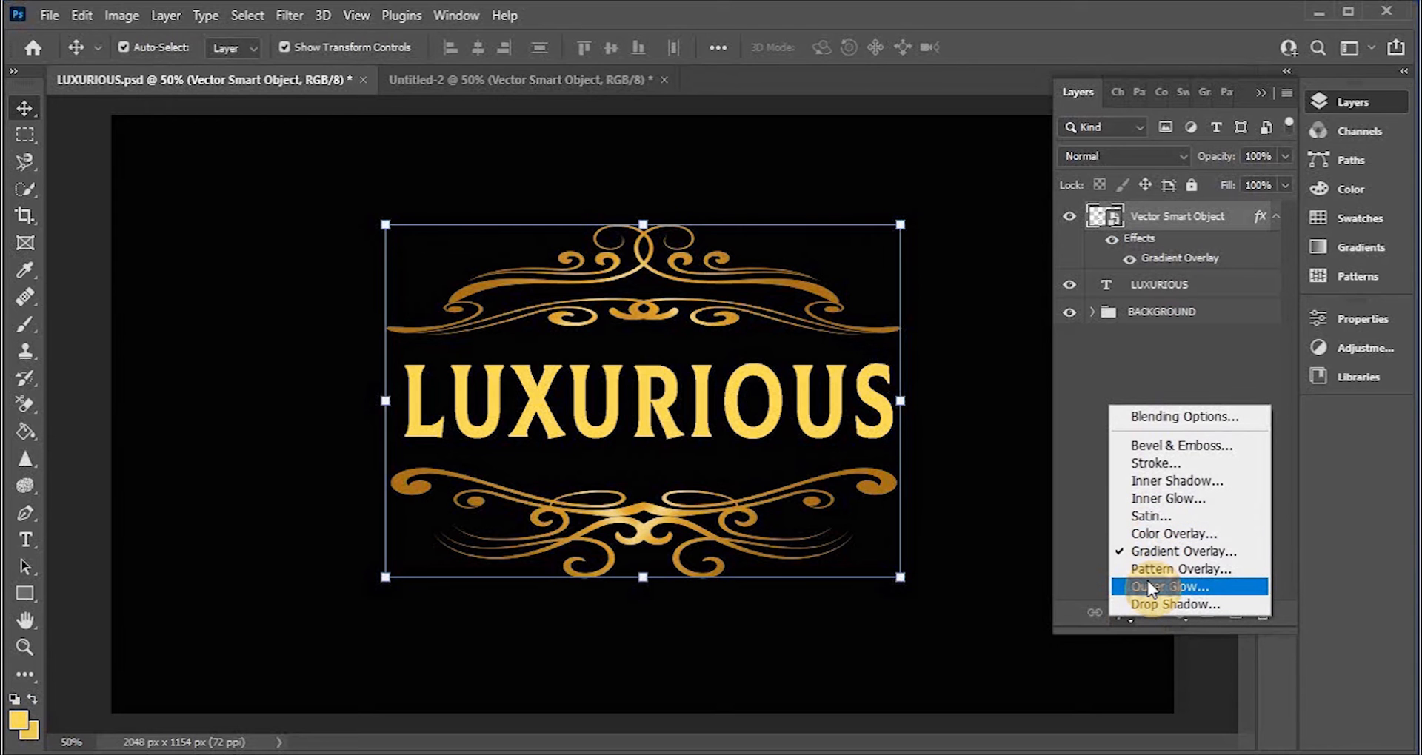
pyautogui.click(1157, 447)
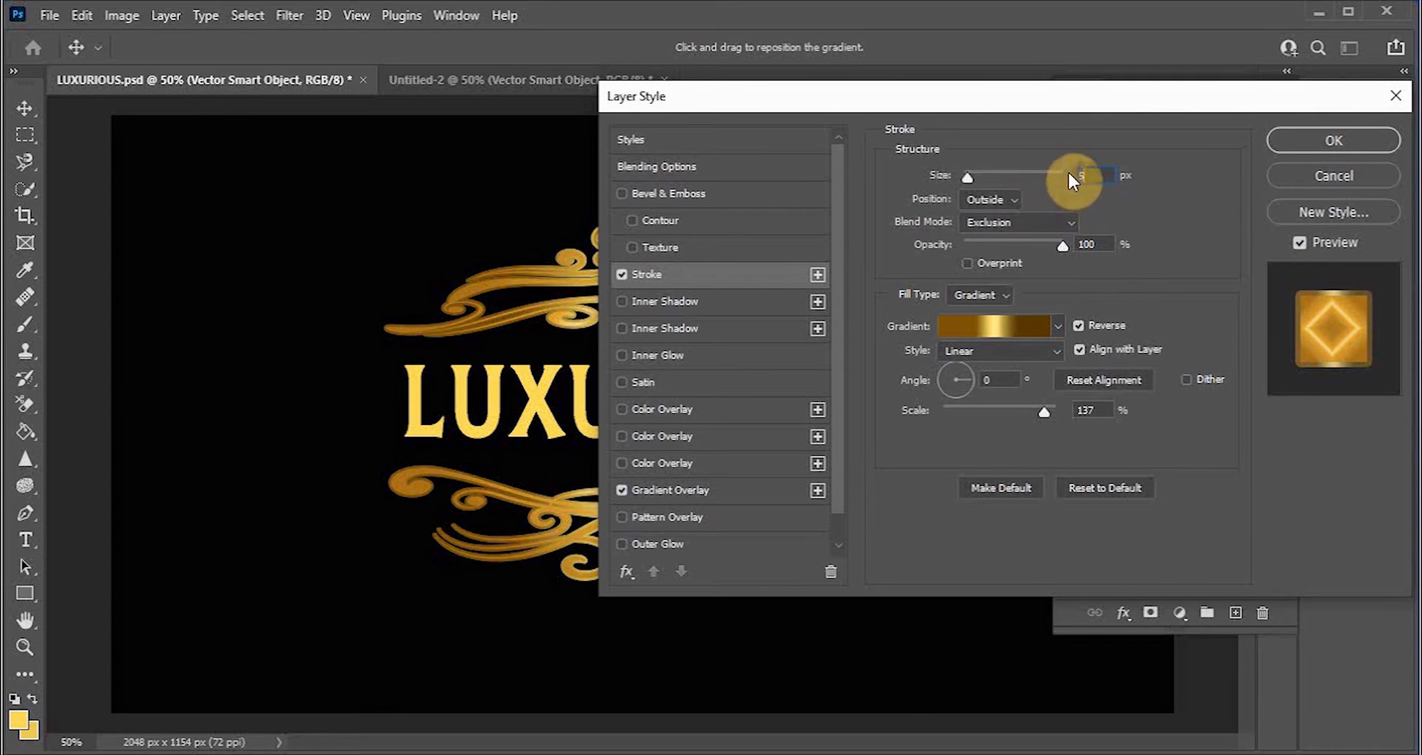
pyautogui.moveTo(965, 178); pyautogui.dragTo(967, 176)
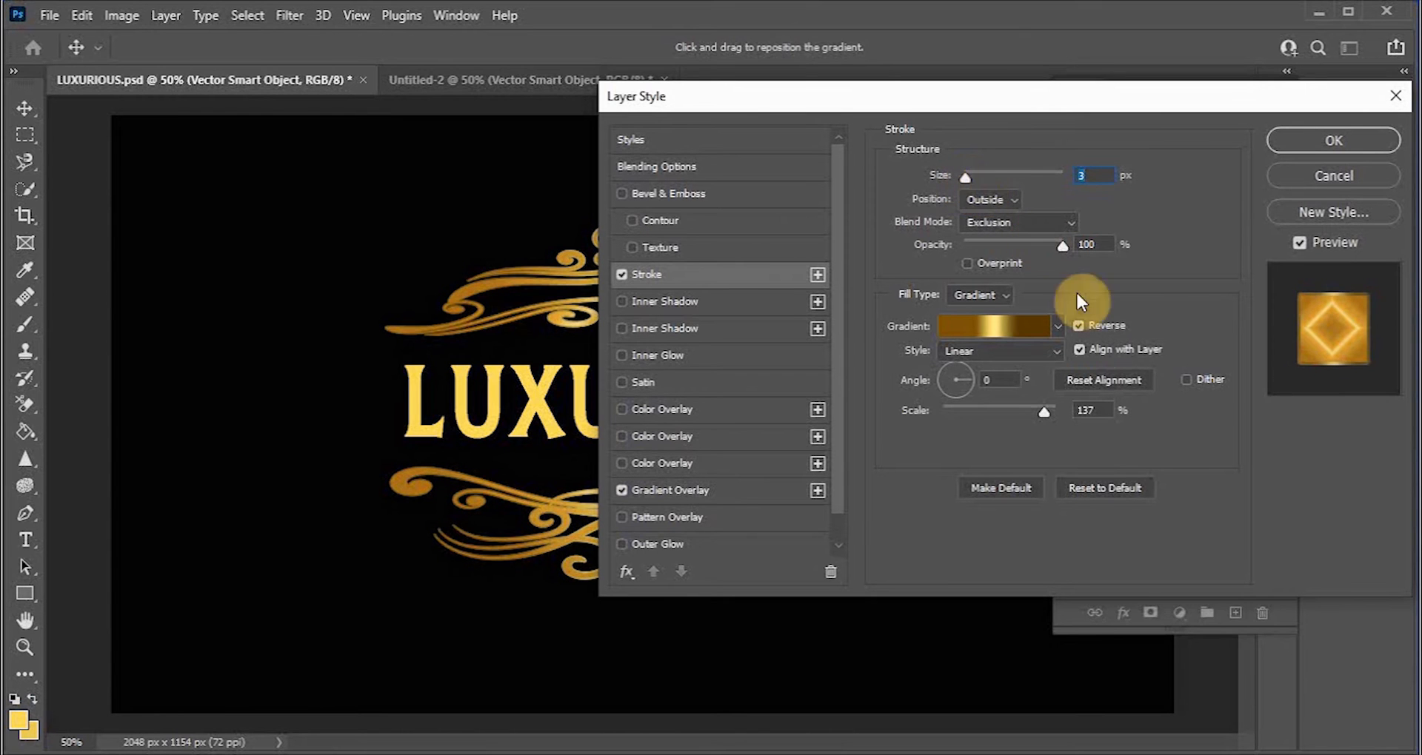
# Step: Set the stroke fill type to Gradient with the Linear style
pyautogui.click(997, 301)
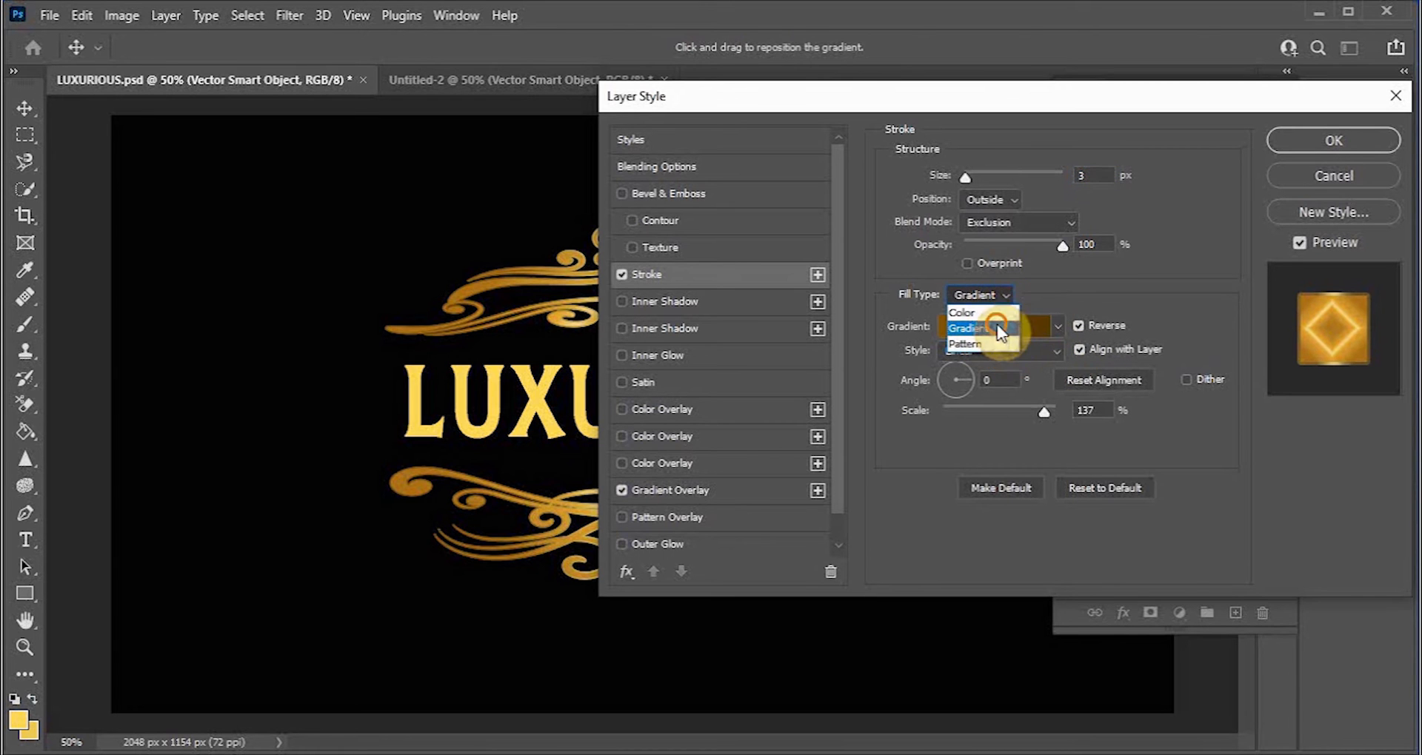
pyautogui.click(997, 326)
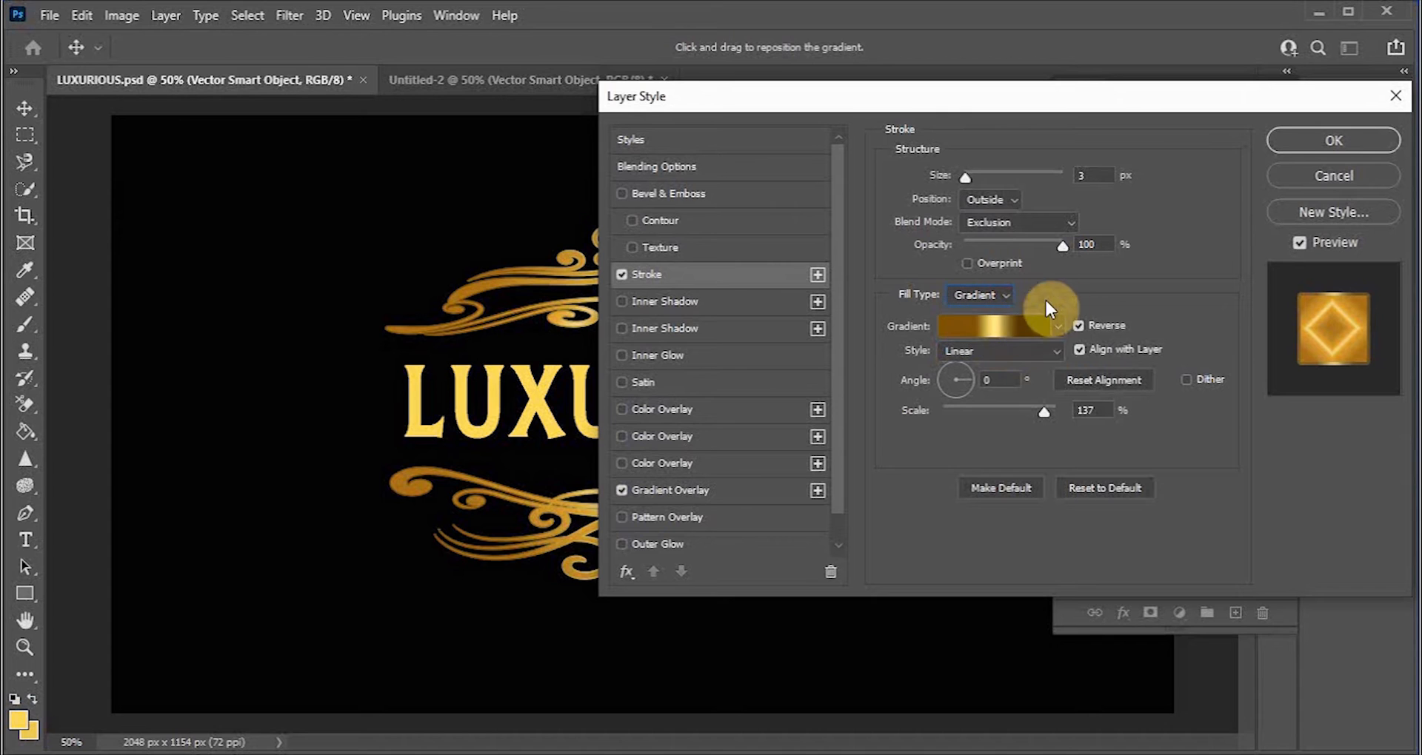
pyautogui.click(1056, 351)
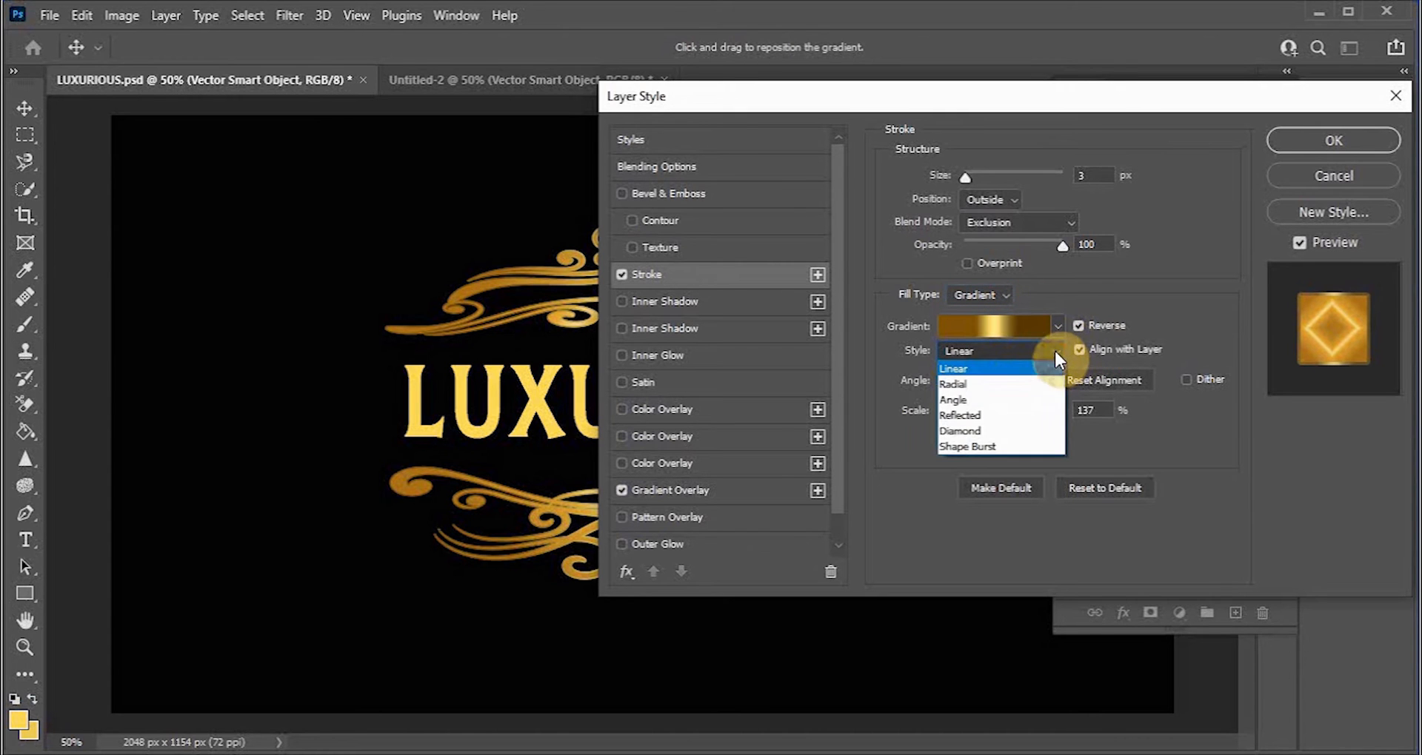
pyautogui.click(992, 369)
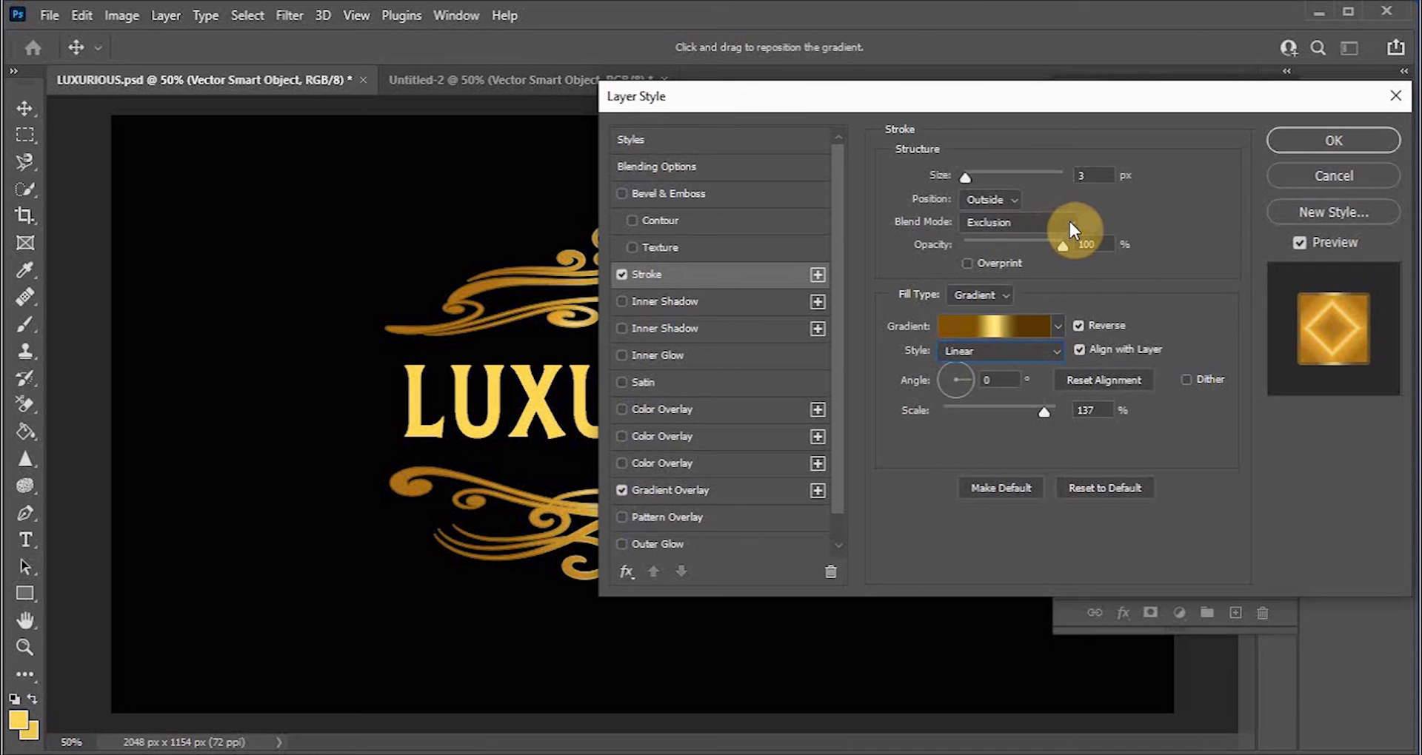
# Step: Set the stroke blend mode to Pin Light and its opacity to 93%
pyautogui.moveTo(1050, 108); pyautogui.dragTo(1209, 108)
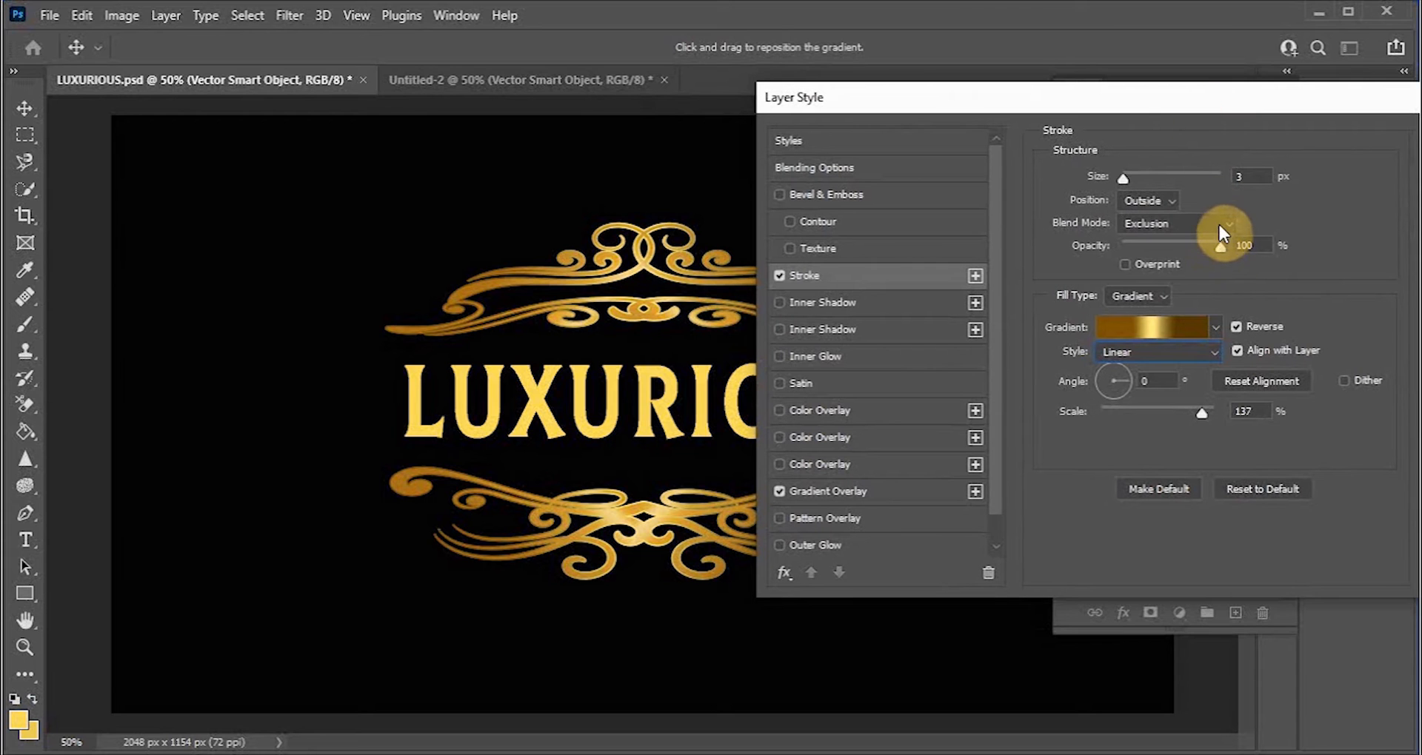
pyautogui.click(1226, 220)
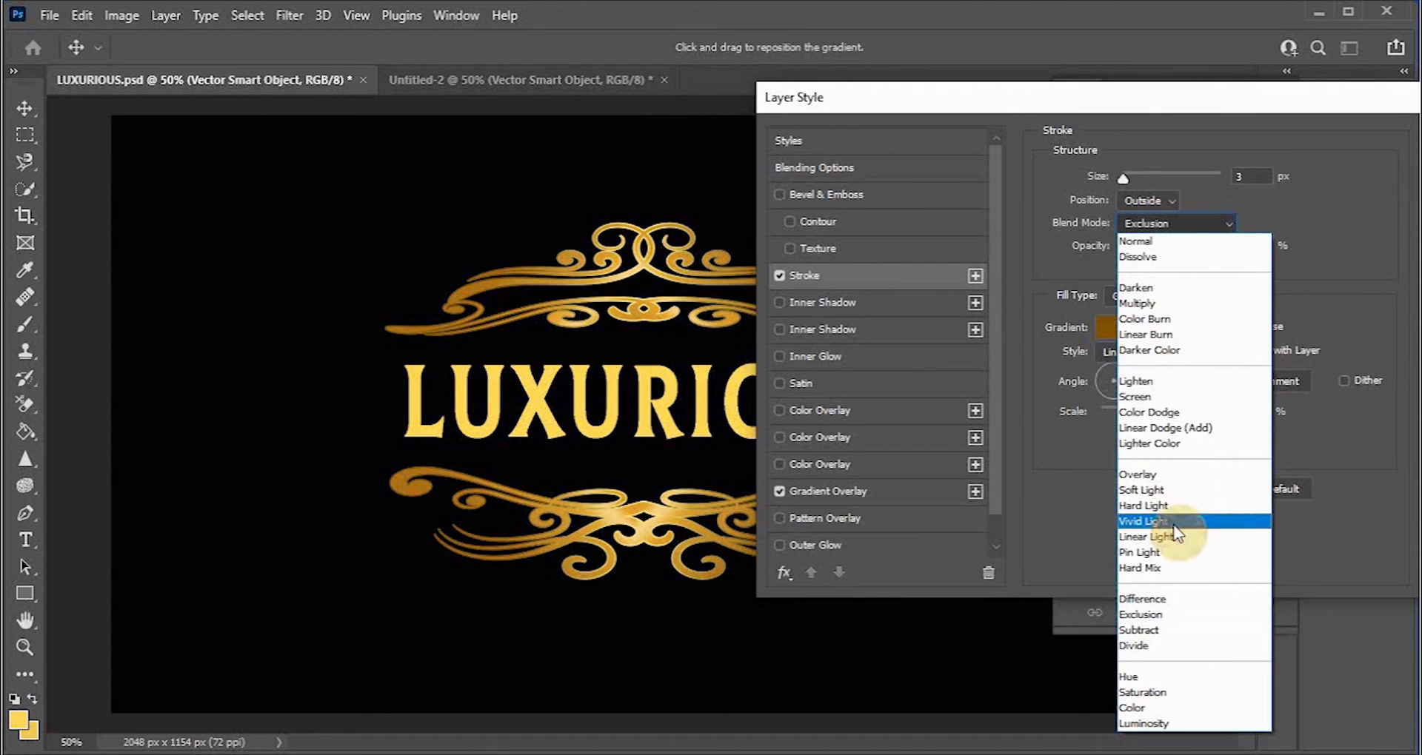
pyautogui.click(1168, 550)
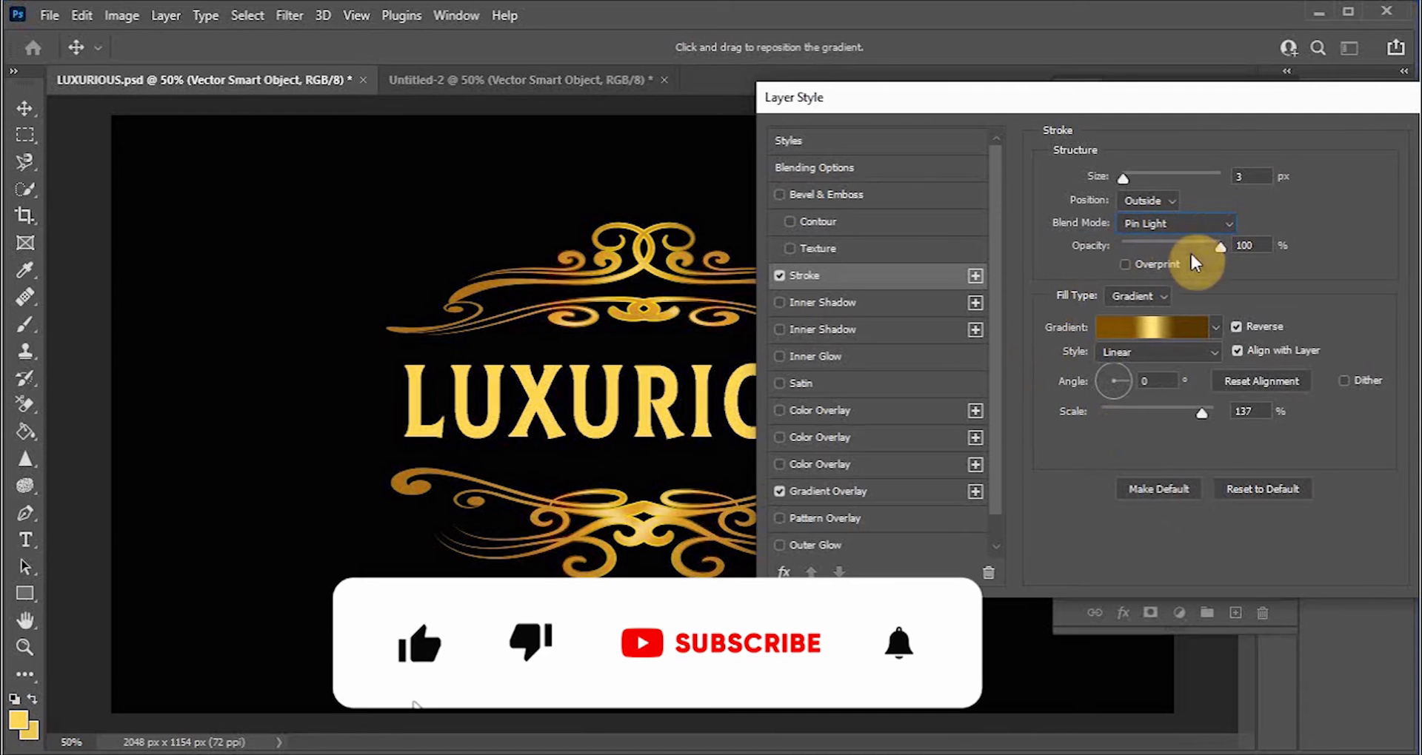
pyautogui.moveTo(1222, 251)
pyautogui.mouseDown()
pyautogui.moveTo(1183, 251)
pyautogui.moveTo(1214, 254)
pyautogui.mouseUp()
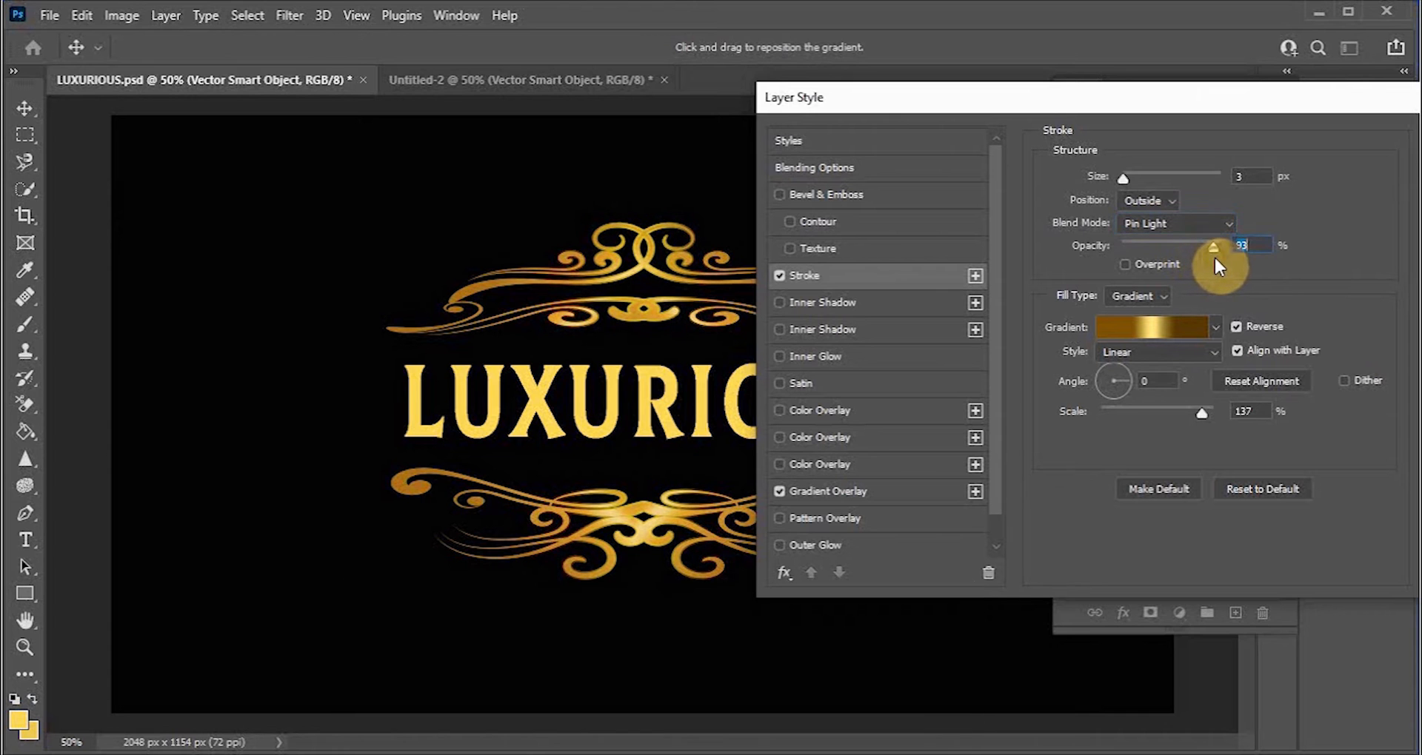
# Step: Toggle the stroke gradient's Reverse option off and back on
pyautogui.click(1235, 327)
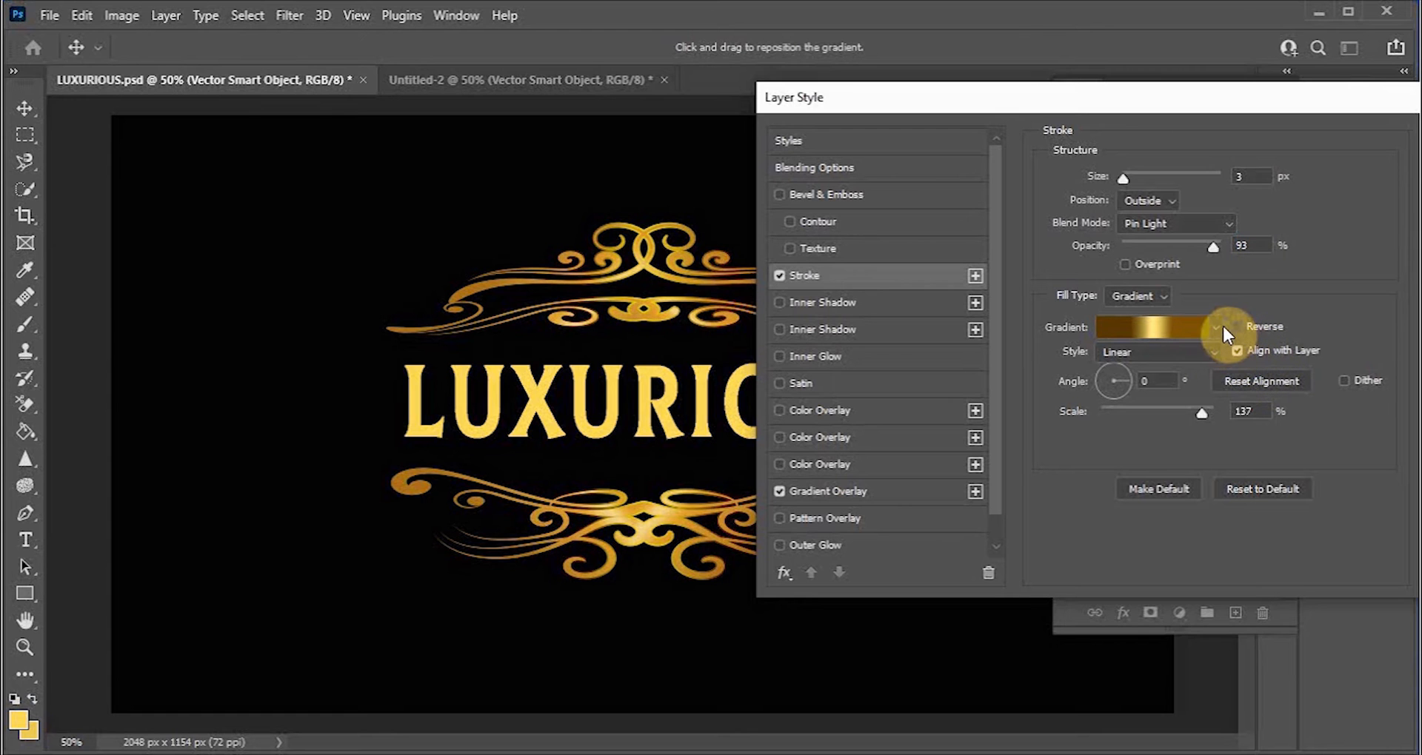
pyautogui.click(1235, 326)
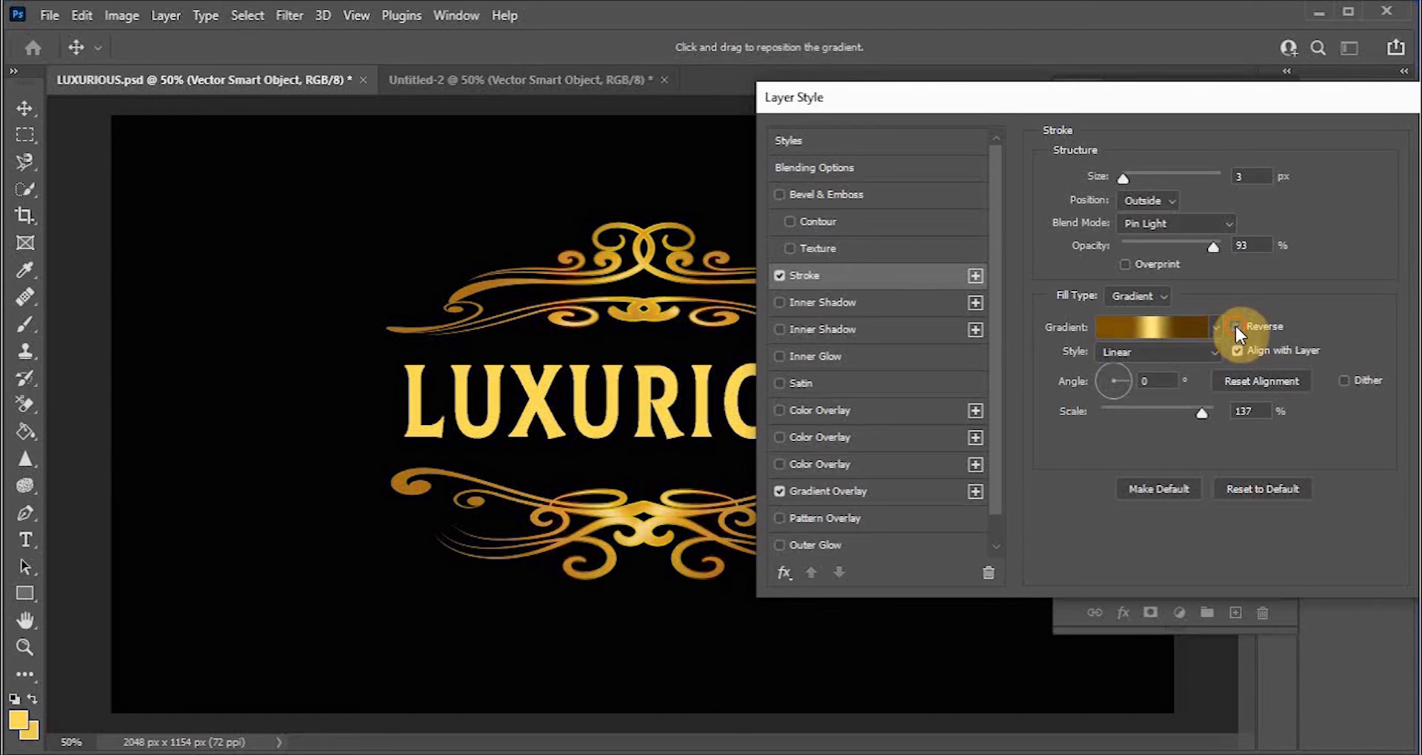
pyautogui.click(1236, 328)
pyautogui.click(1235, 326)
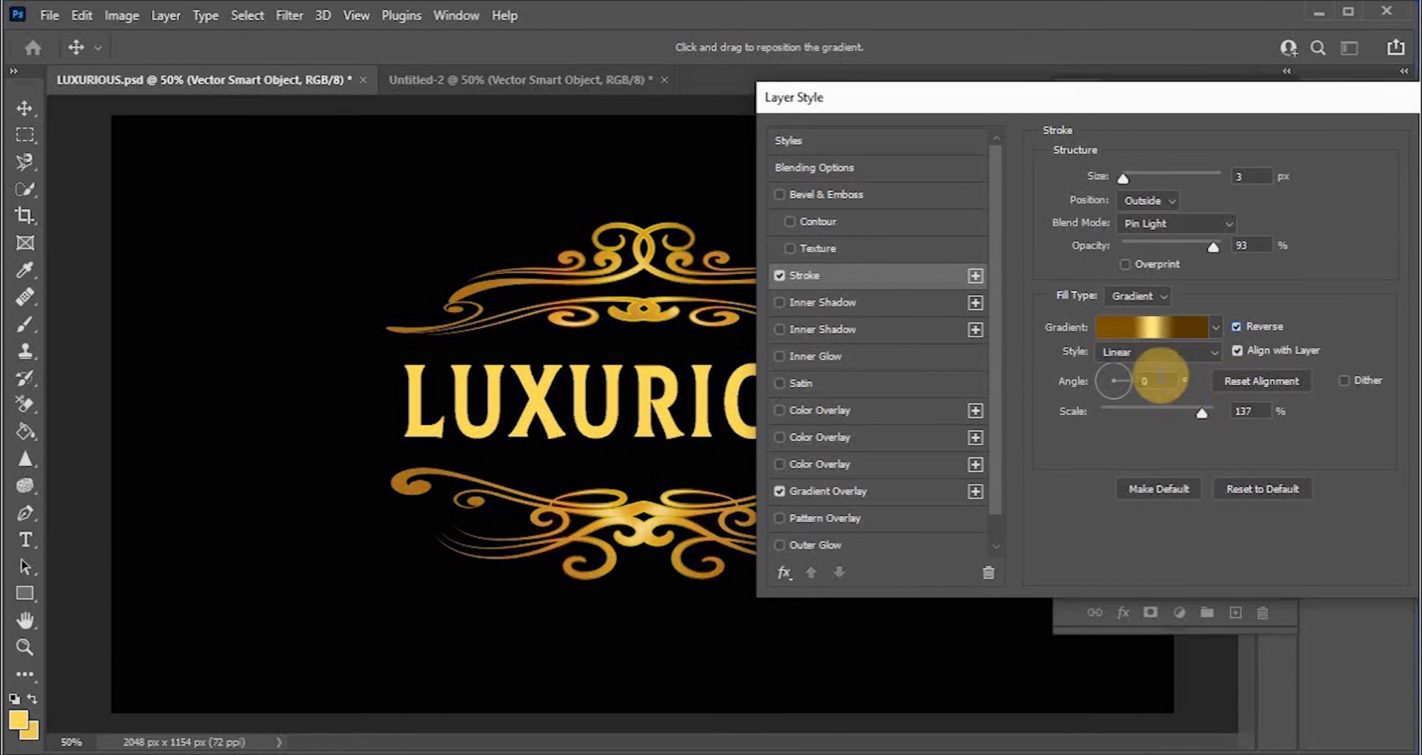
# Step: Open the stroke gradient and reposition its color stops to about 30% and 69% and adjust the midpoints
pyautogui.moveTo(1208, 108); pyautogui.dragTo(1210, 74)
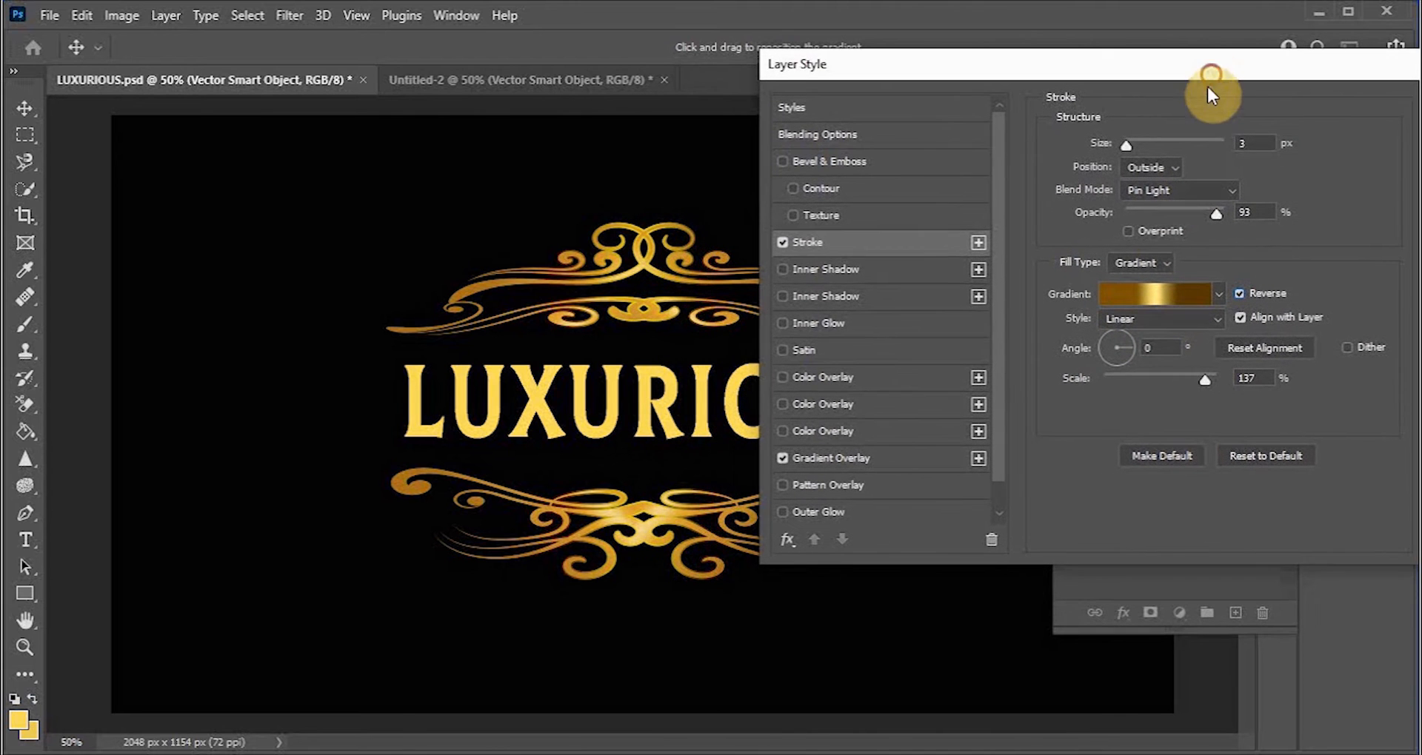
pyautogui.click(1170, 291)
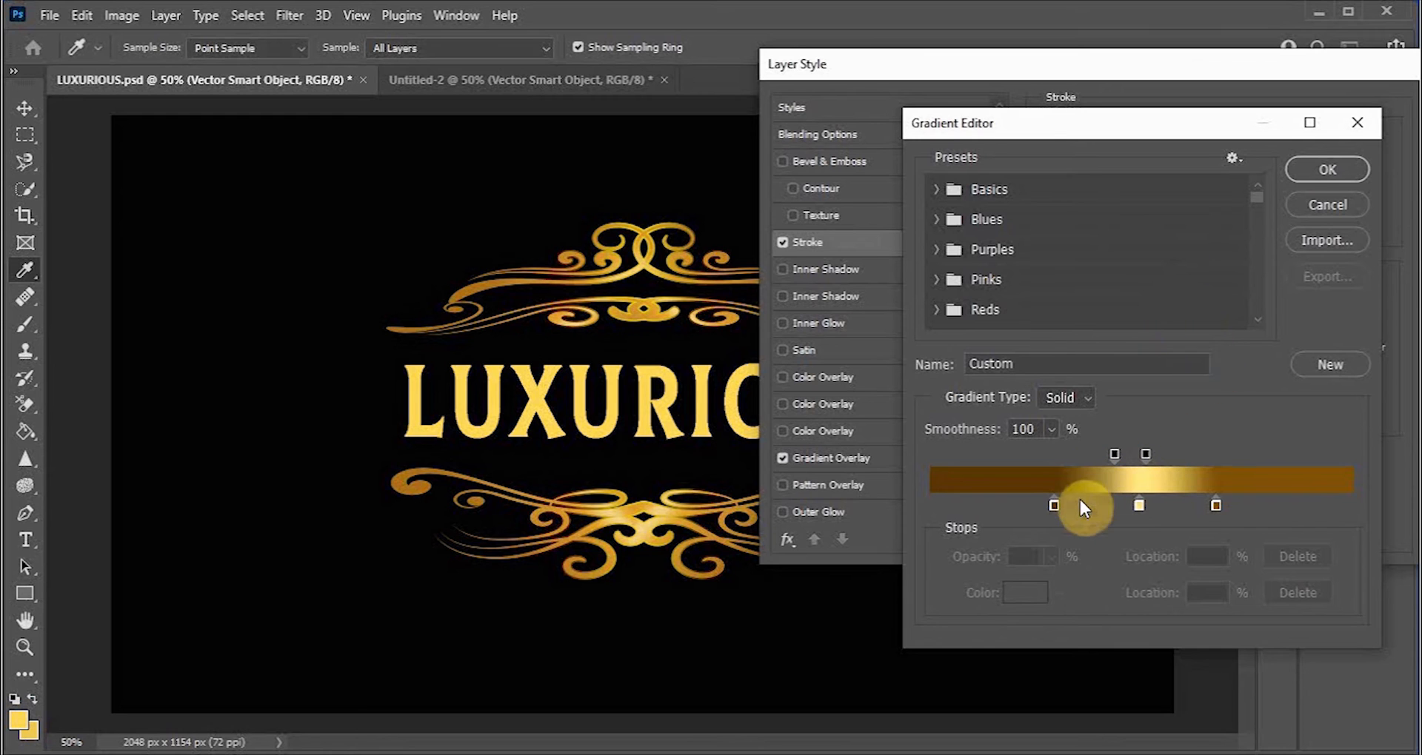
pyautogui.moveTo(1053, 504); pyautogui.dragTo(1028, 505)
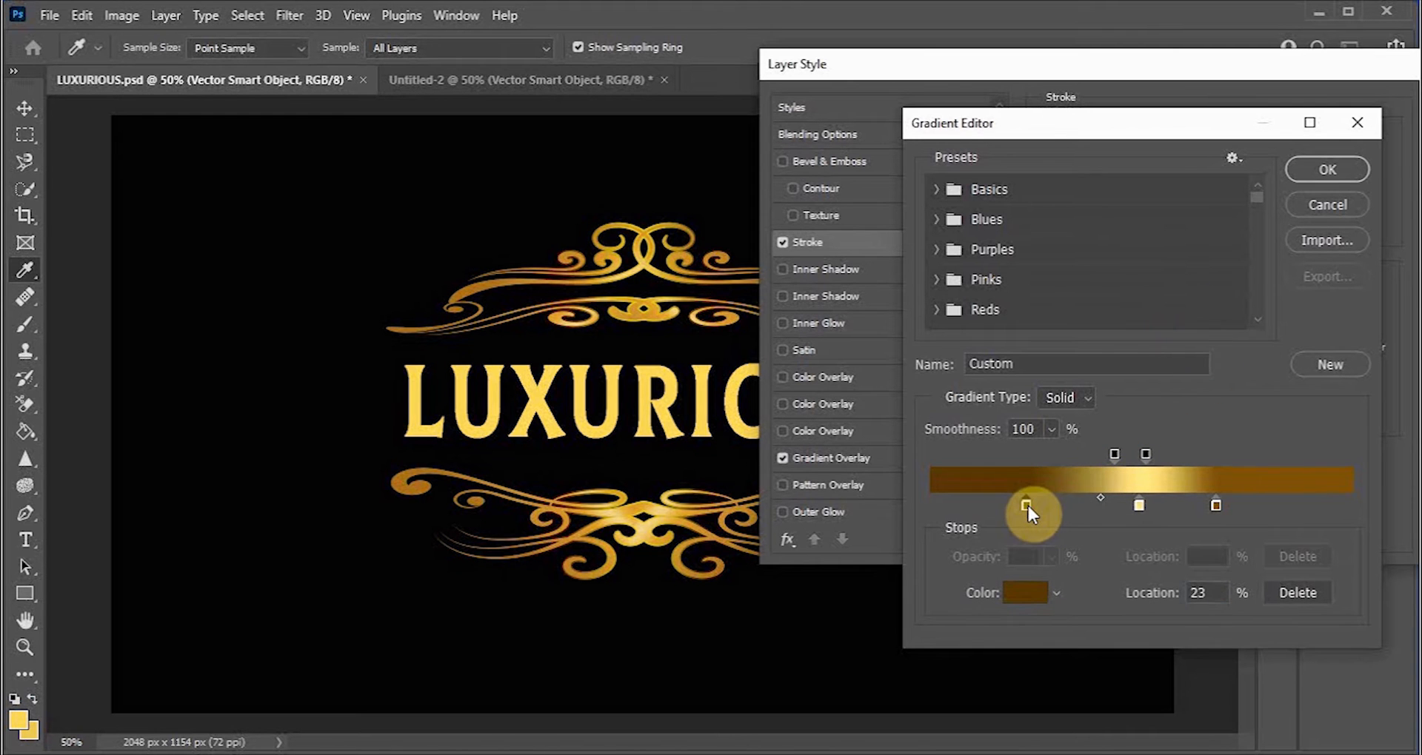
pyautogui.moveTo(1216, 508); pyautogui.dragTo(1243, 508)
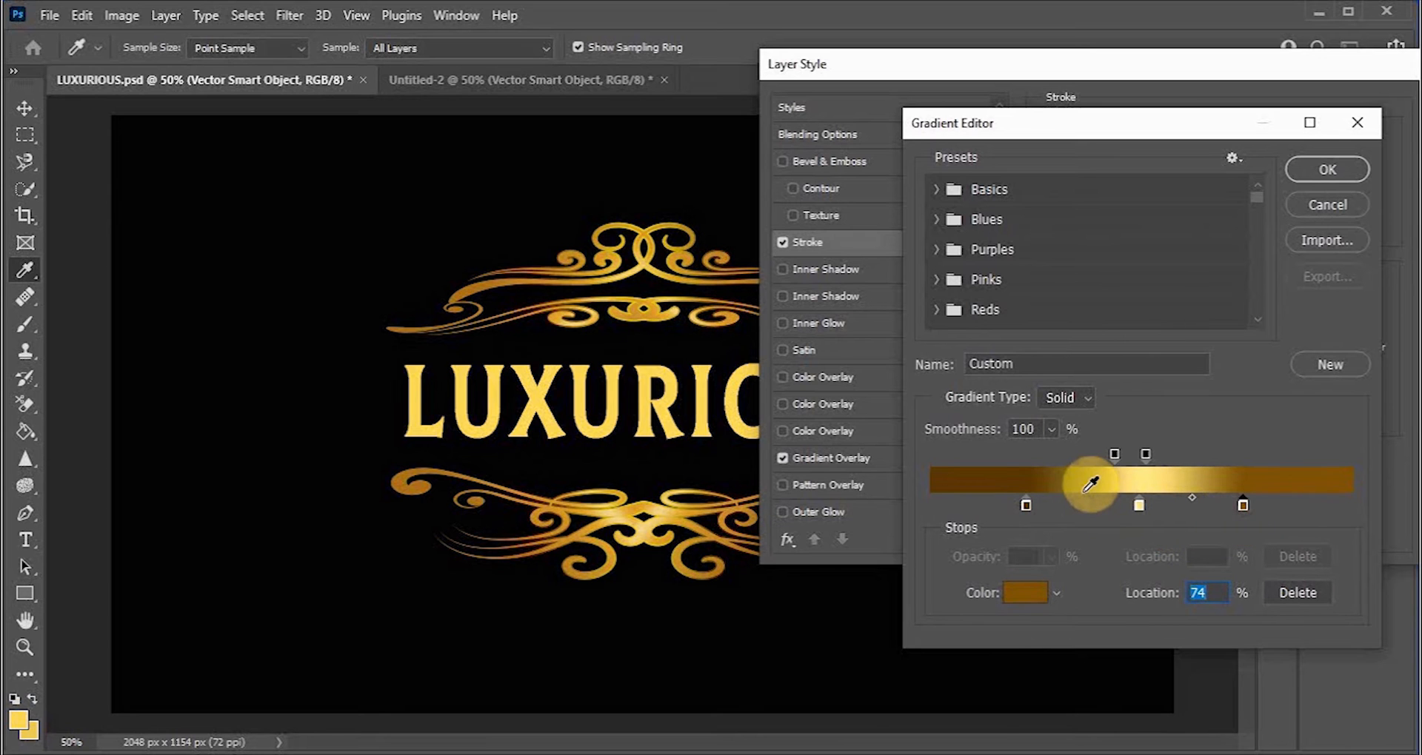
pyautogui.moveTo(1029, 504); pyautogui.dragTo(1140, 508)
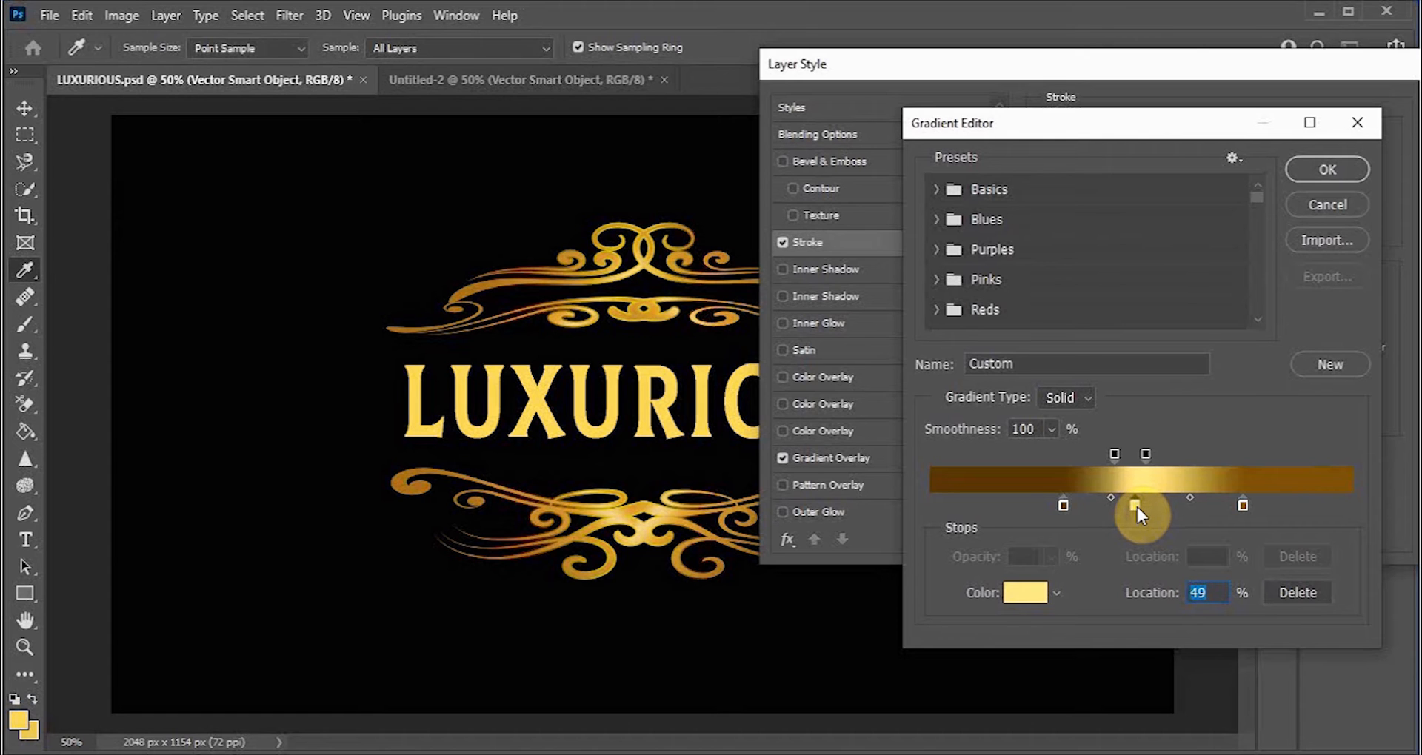
pyautogui.moveTo(1190, 498); pyautogui.dragTo(1163, 499)
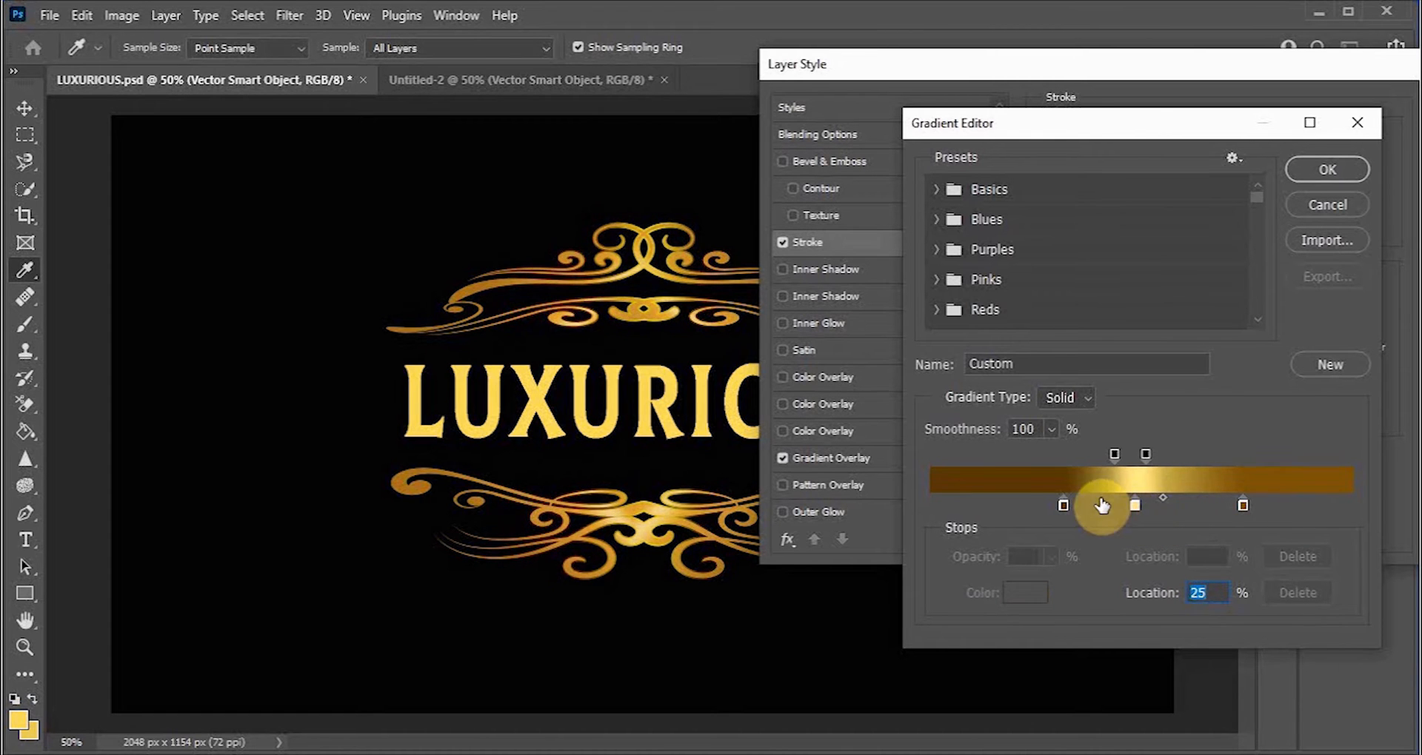
pyautogui.click(1067, 505)
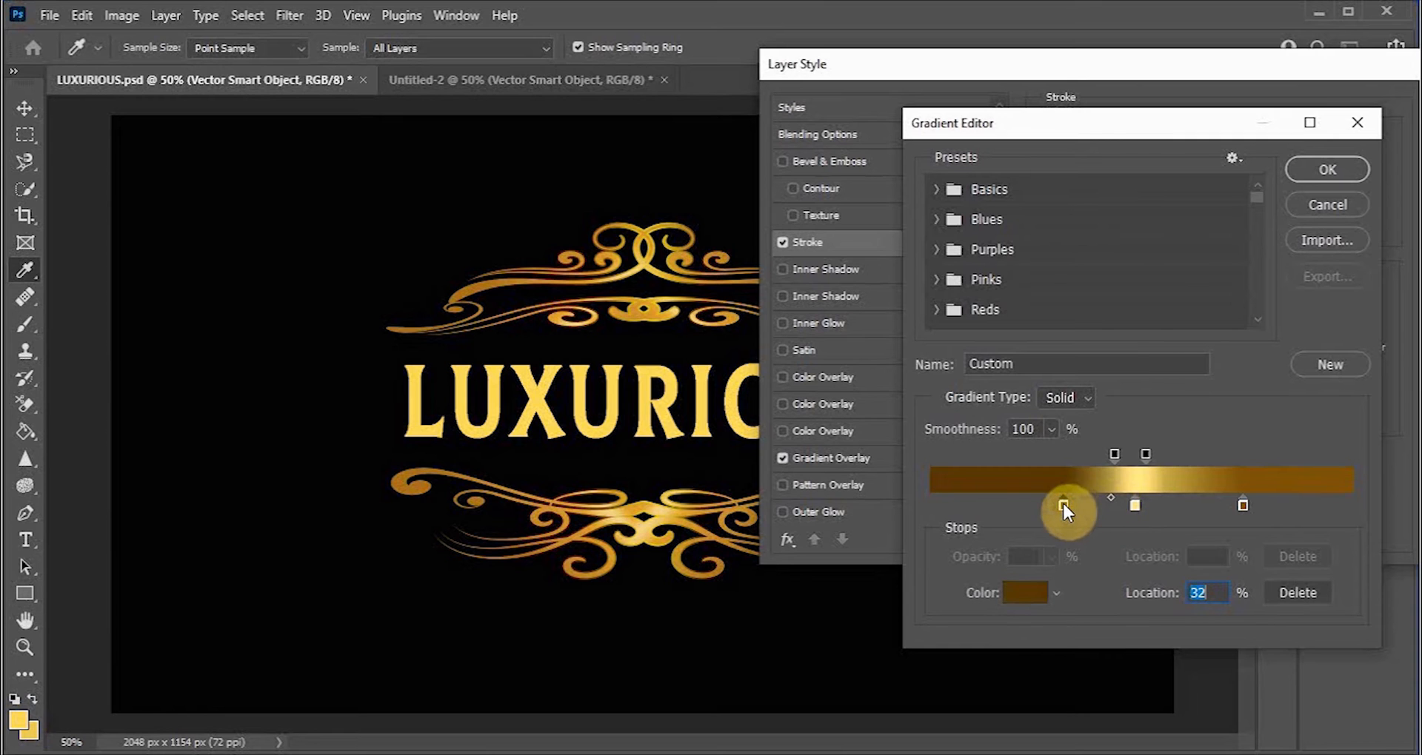
pyautogui.moveTo(1110, 501); pyautogui.dragTo(1141, 505)
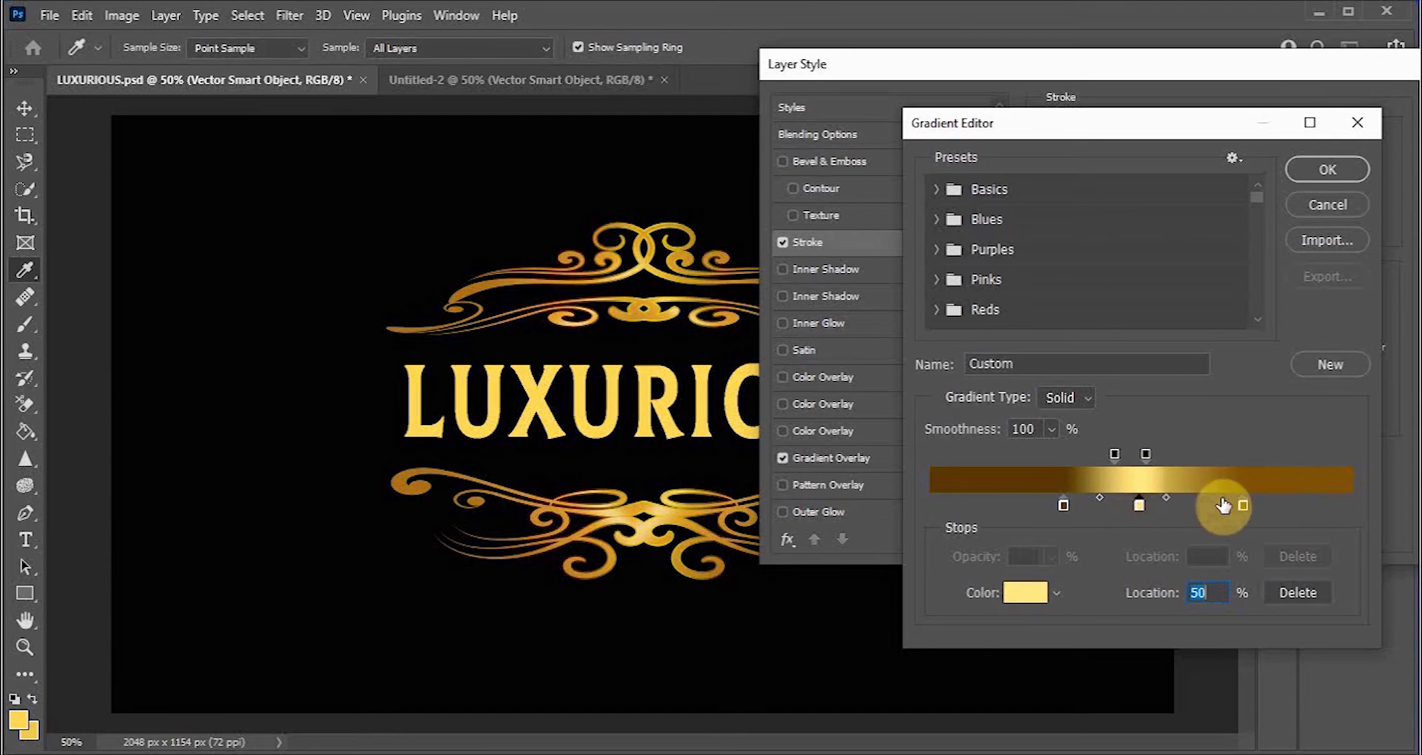
pyautogui.moveTo(1244, 504); pyautogui.dragTo(1219, 505)
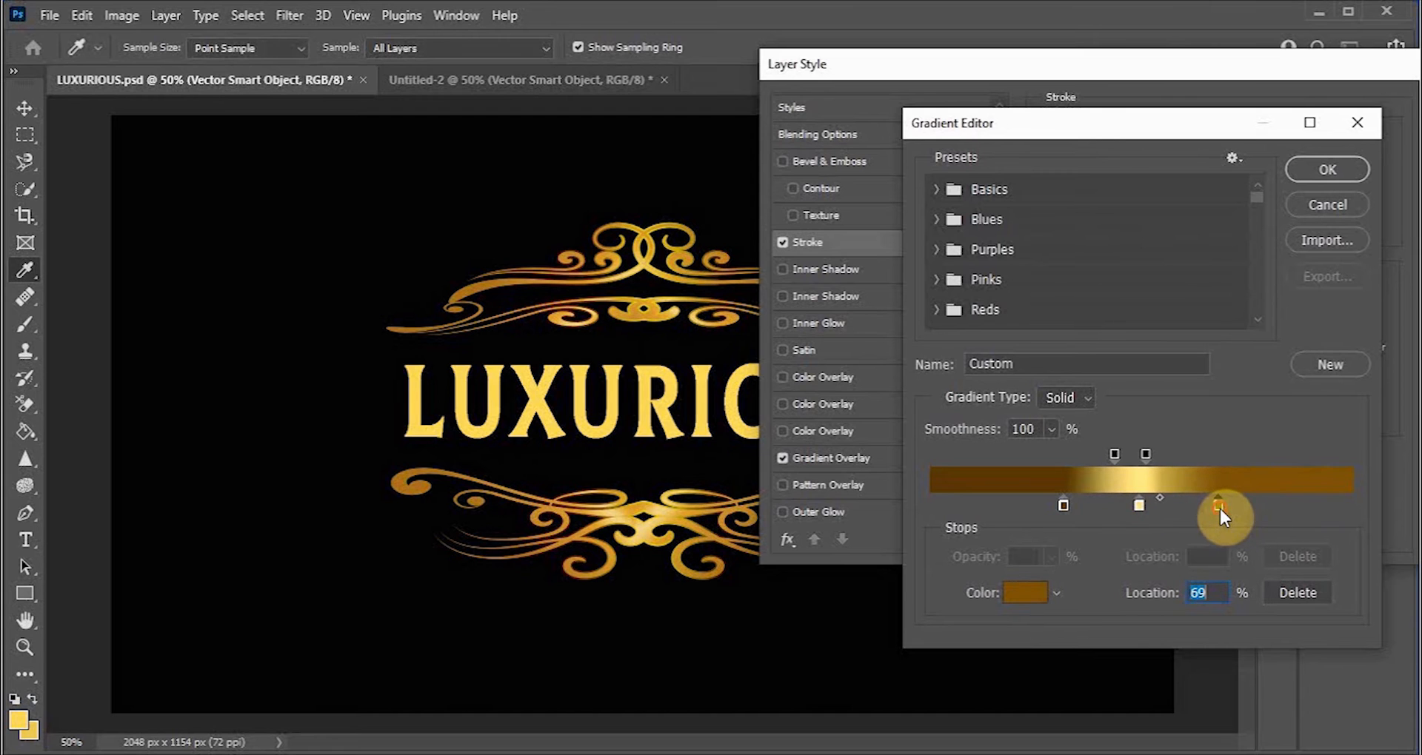
pyautogui.moveTo(1063, 504); pyautogui.dragTo(1056, 499)
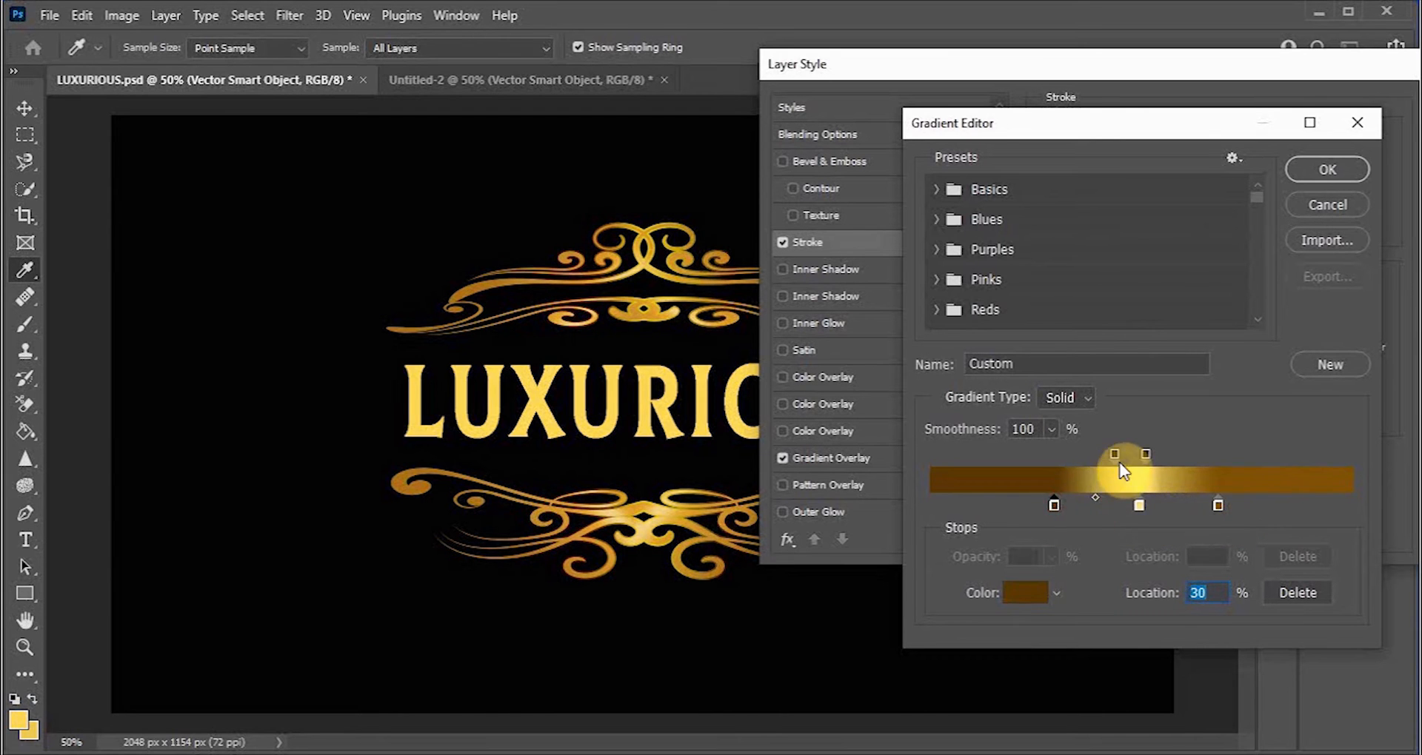
# Step: Delete one of the stroke gradient's opacity stops and apply the edited gradient
pyautogui.moveTo(1115, 456); pyautogui.dragTo(1084, 458)
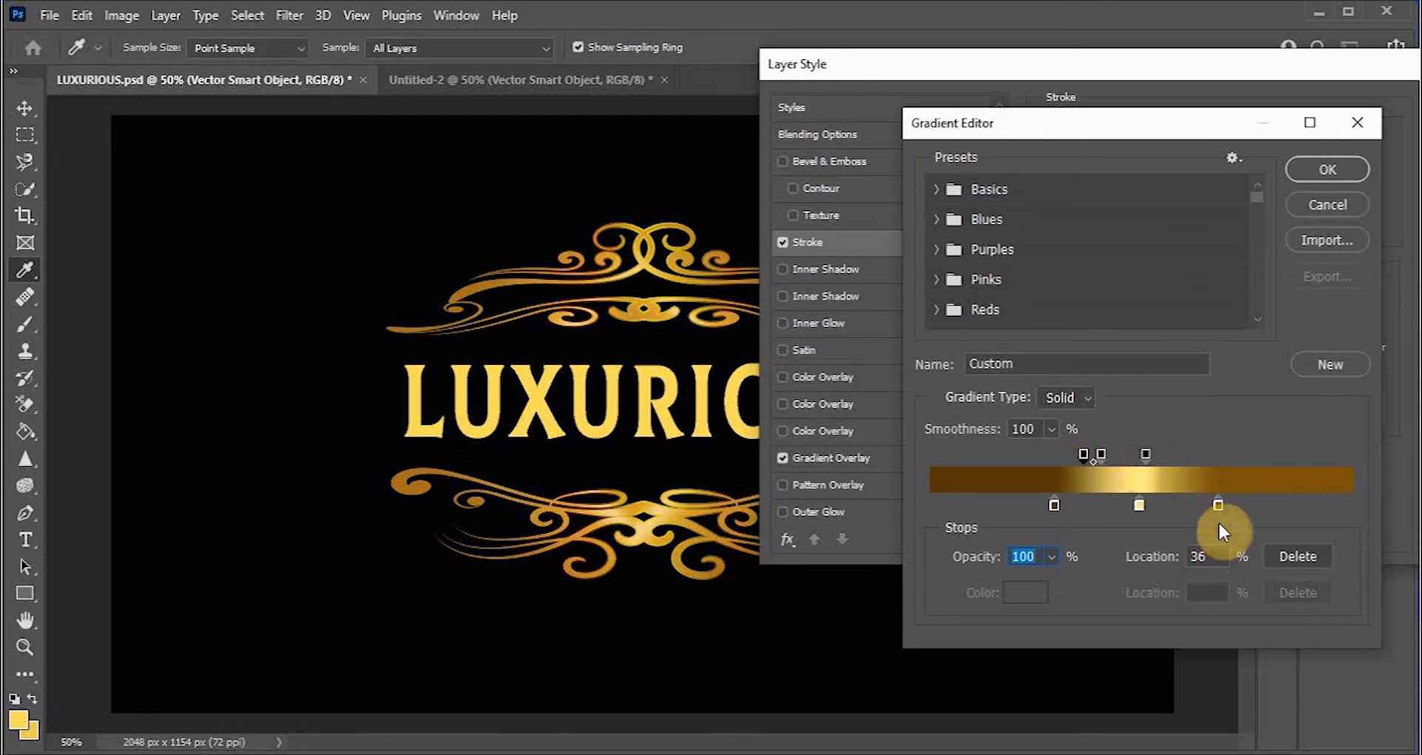
pyautogui.click(1293, 555)
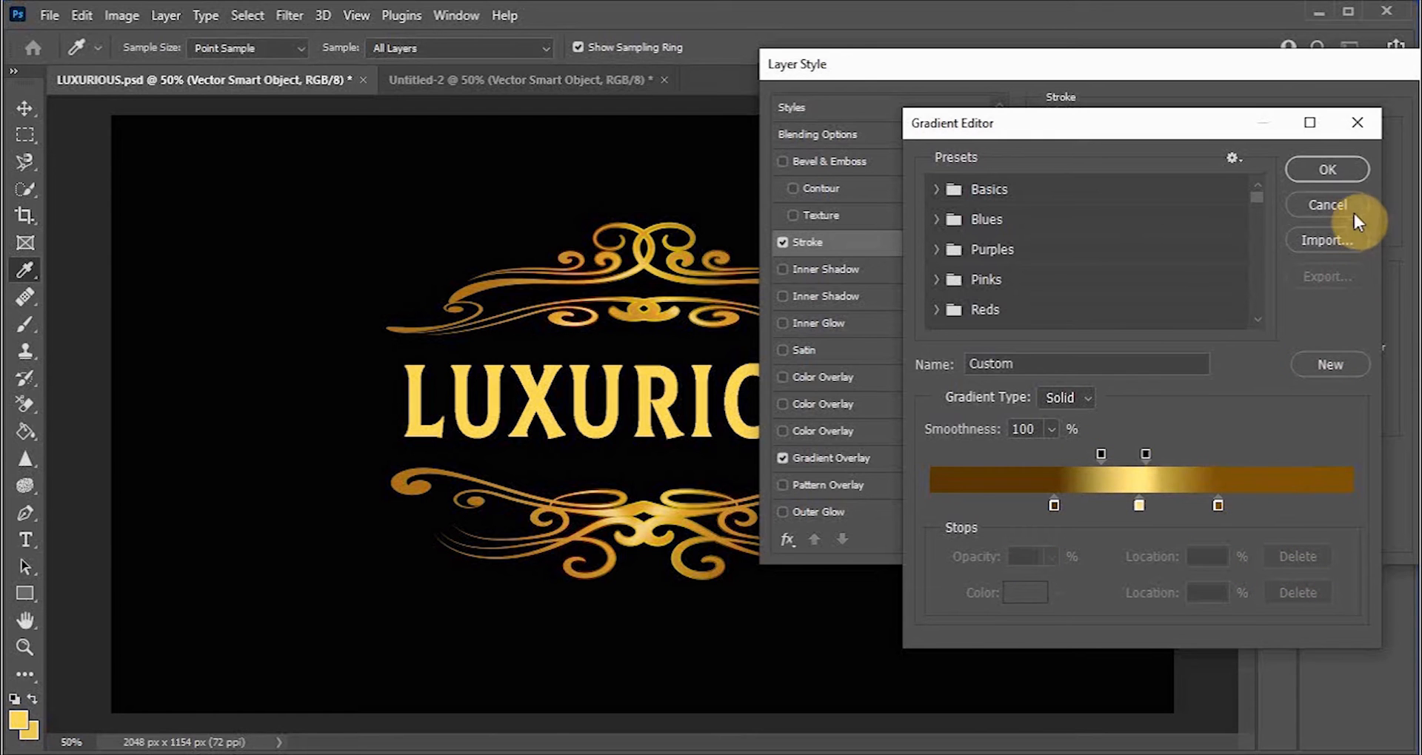
pyautogui.click(1328, 170)
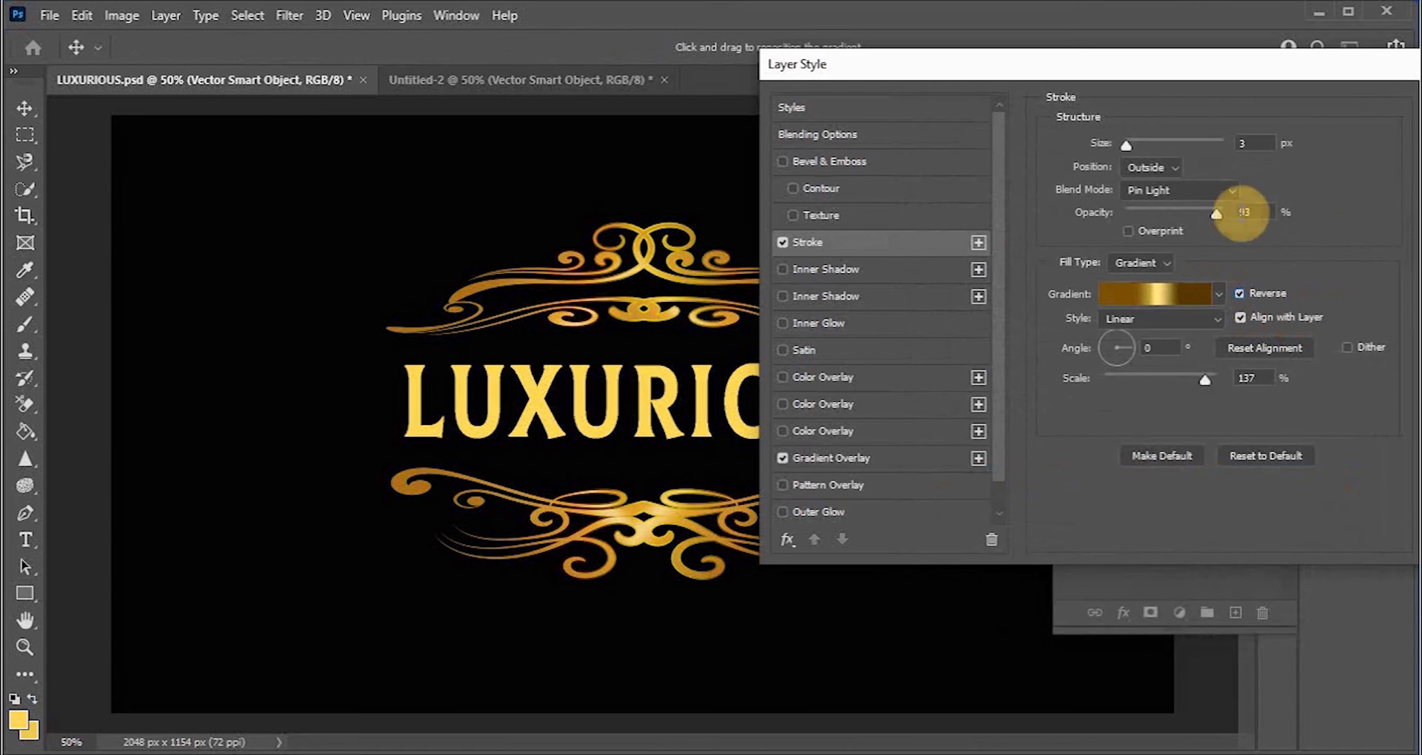
# Step: Set the stroke size to 4 px
pyautogui.doubleClick(1244, 145)
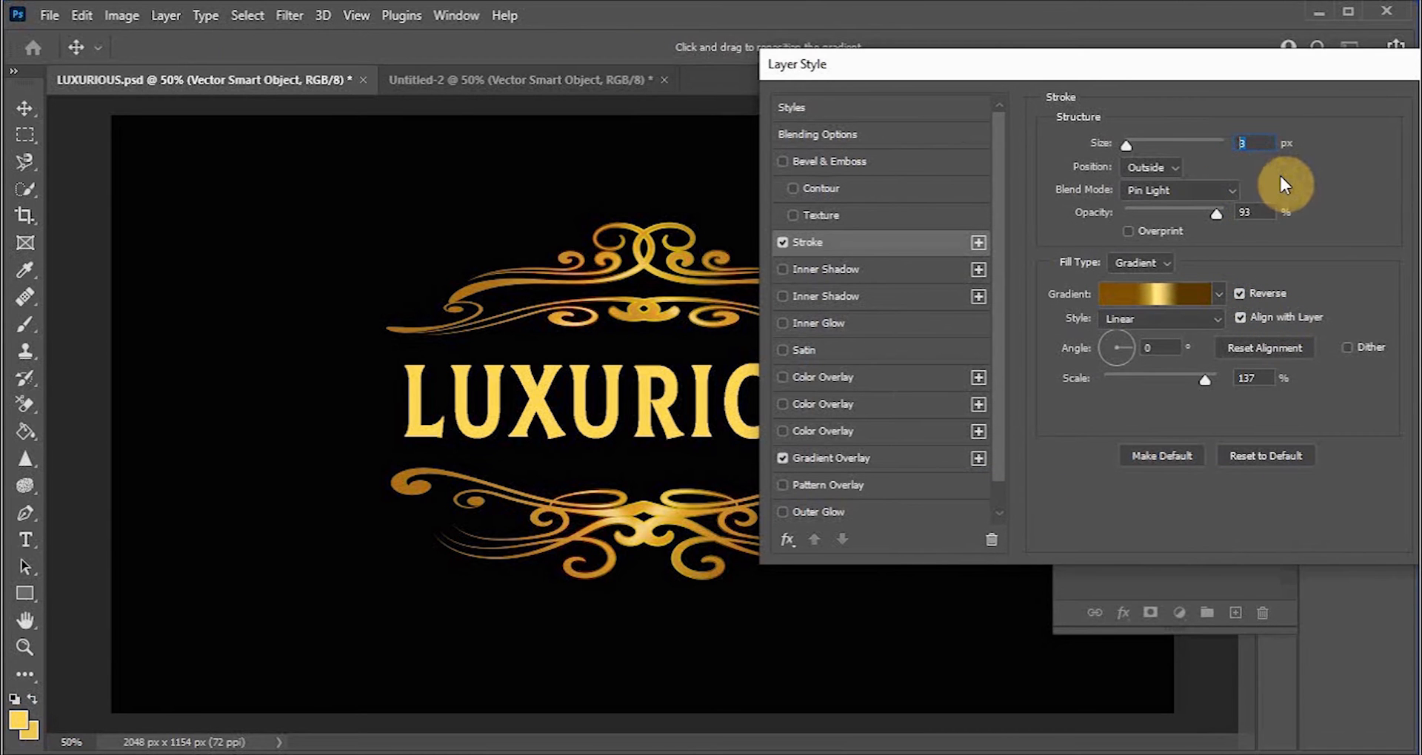
pyautogui.write('4')
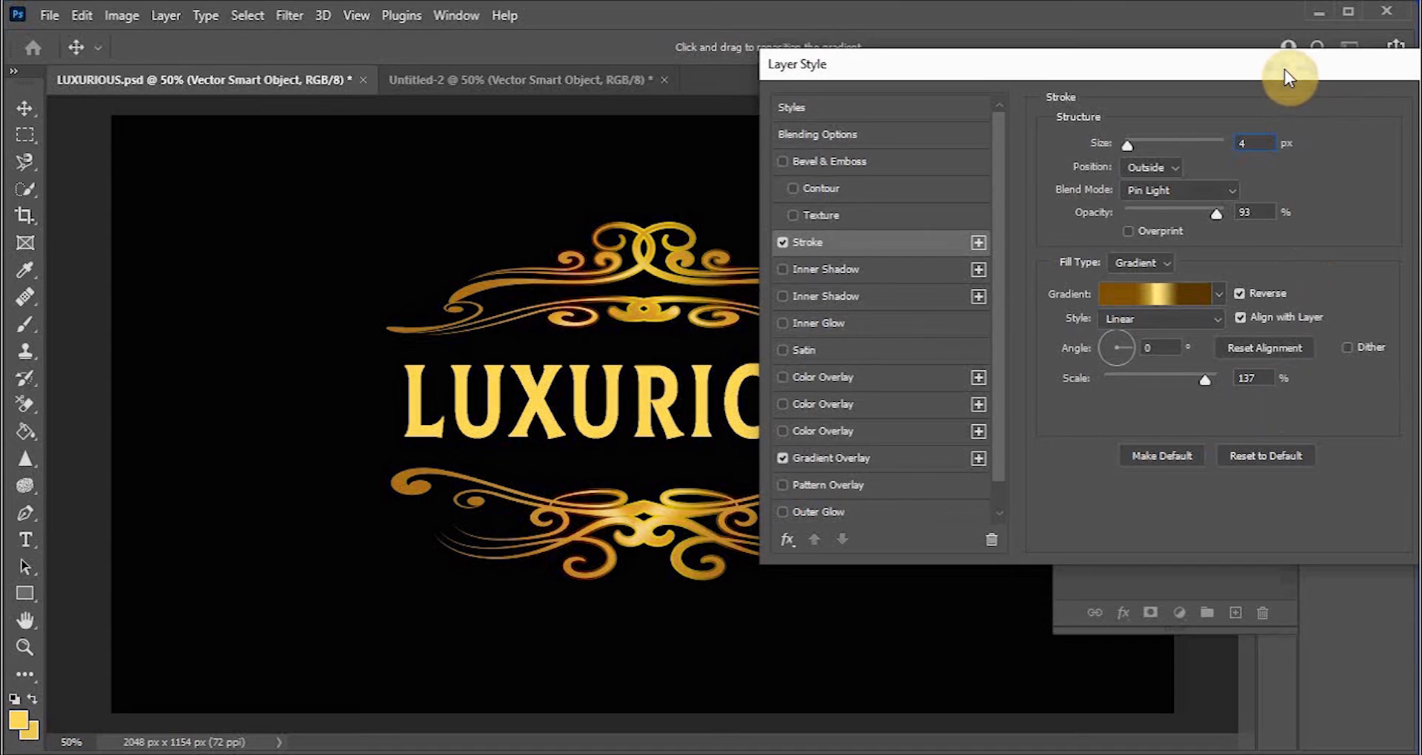
# Step: Change the stroke gradient's left color stop to the golden color c6941a
pyautogui.click(1180, 300)
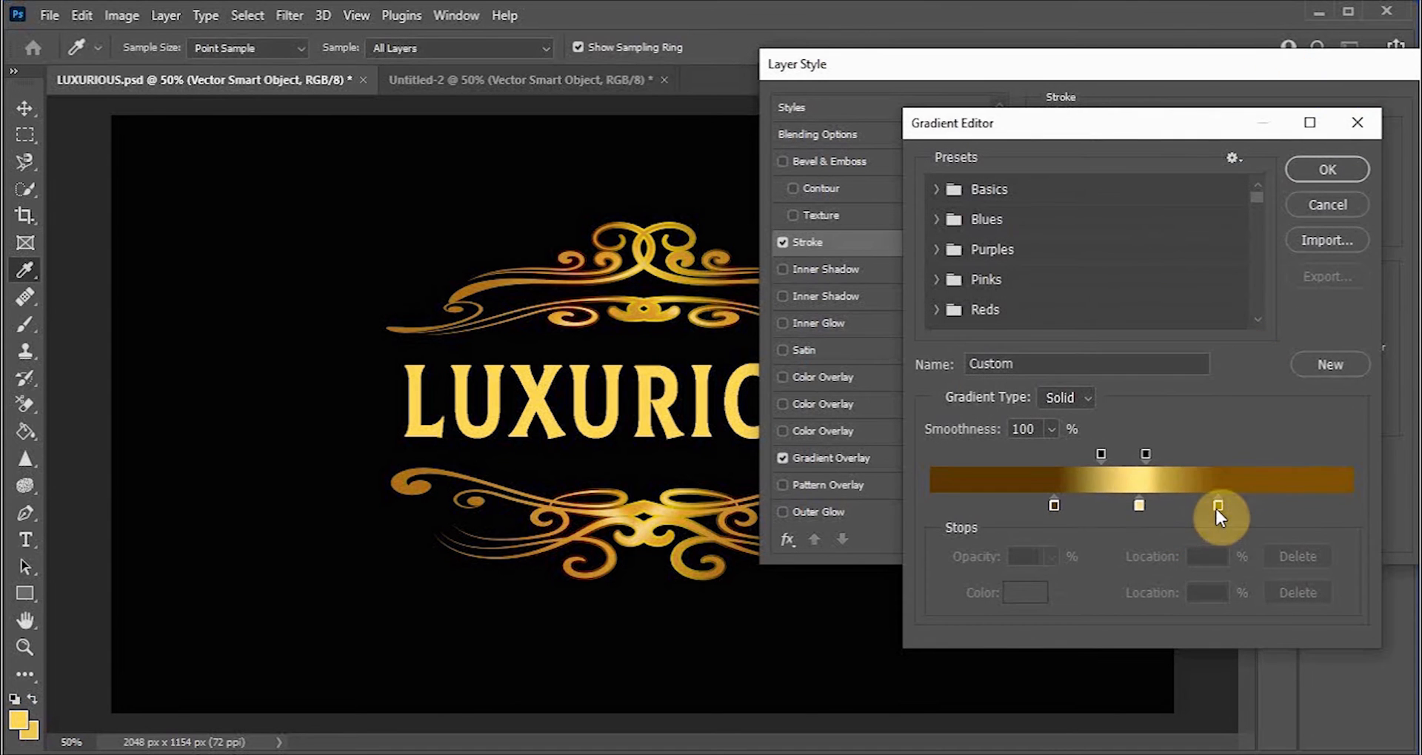
pyautogui.click(1054, 506)
pyautogui.doubleClick(1054, 505)
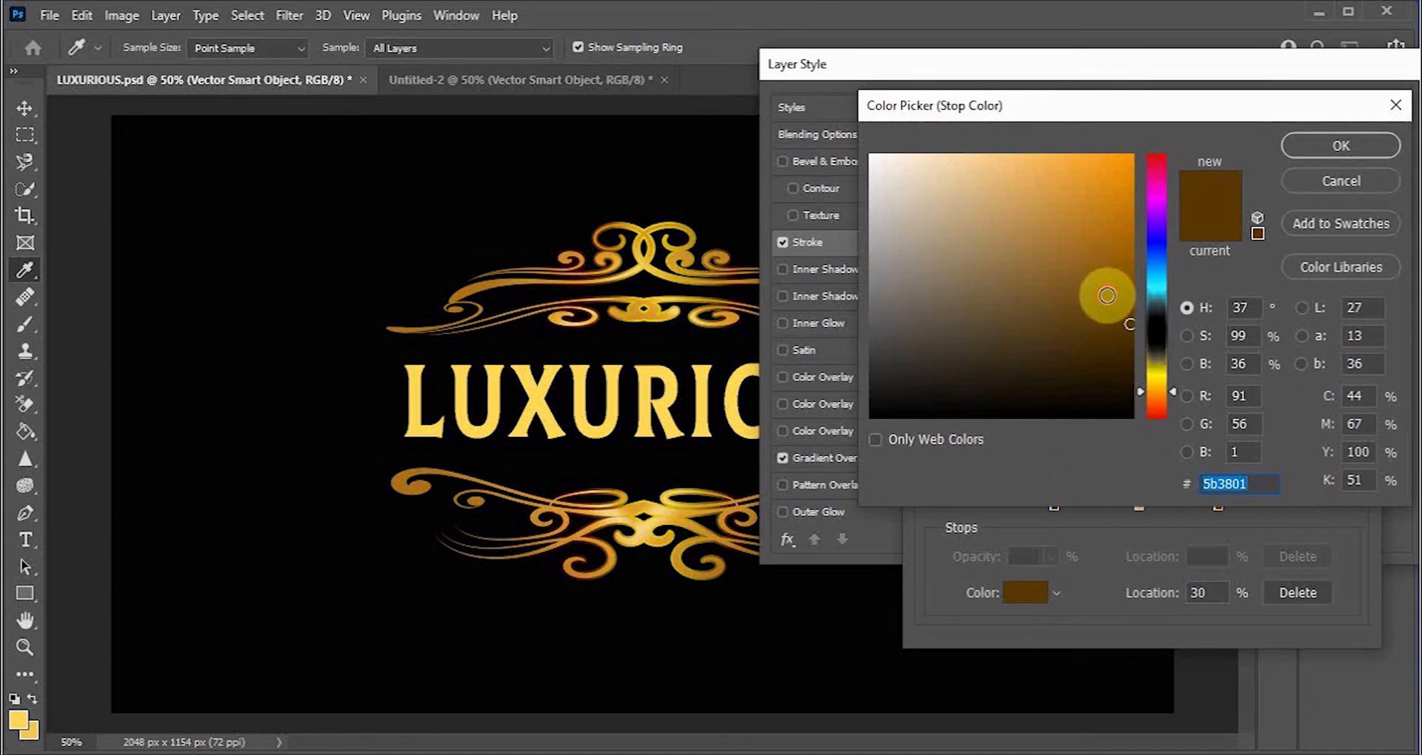
pyautogui.click(1104, 290)
pyautogui.click(1095, 244)
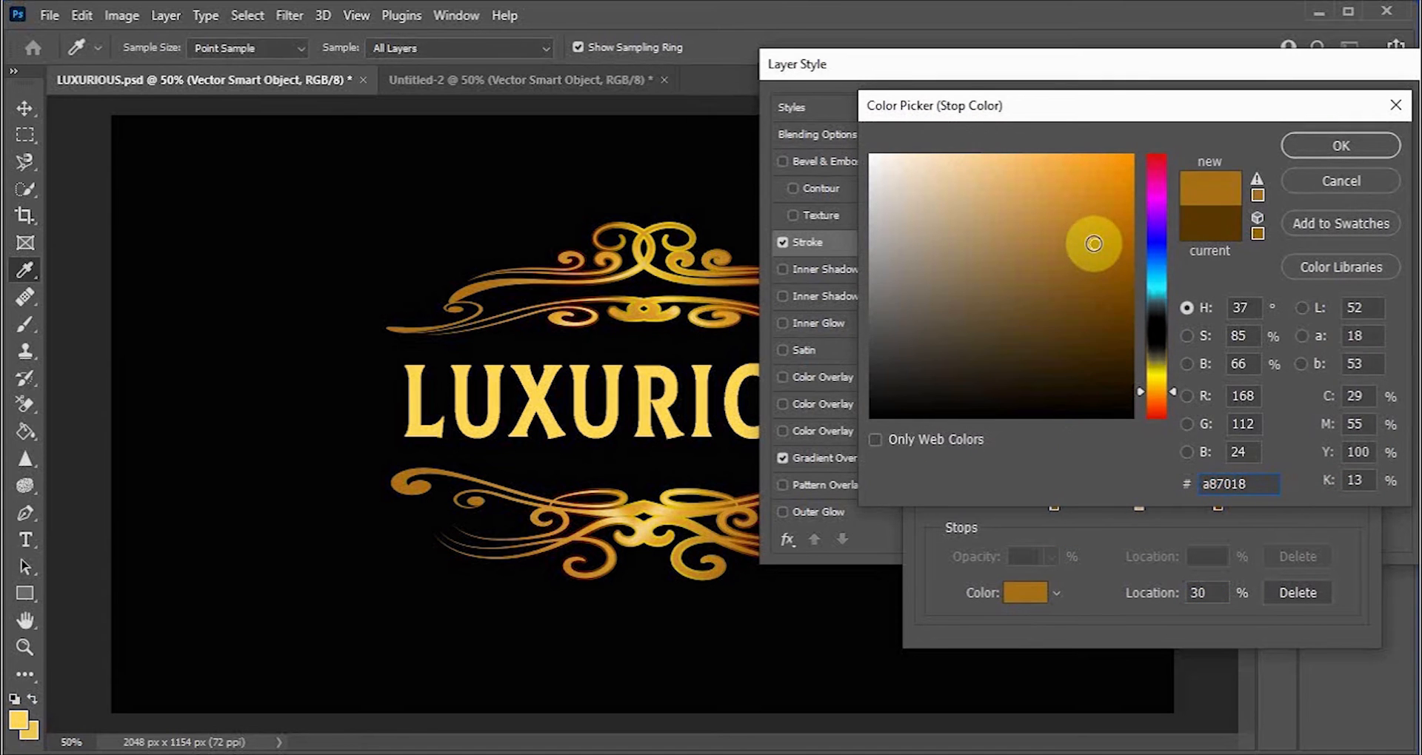
pyautogui.moveTo(1177, 388); pyautogui.dragTo(1173, 386)
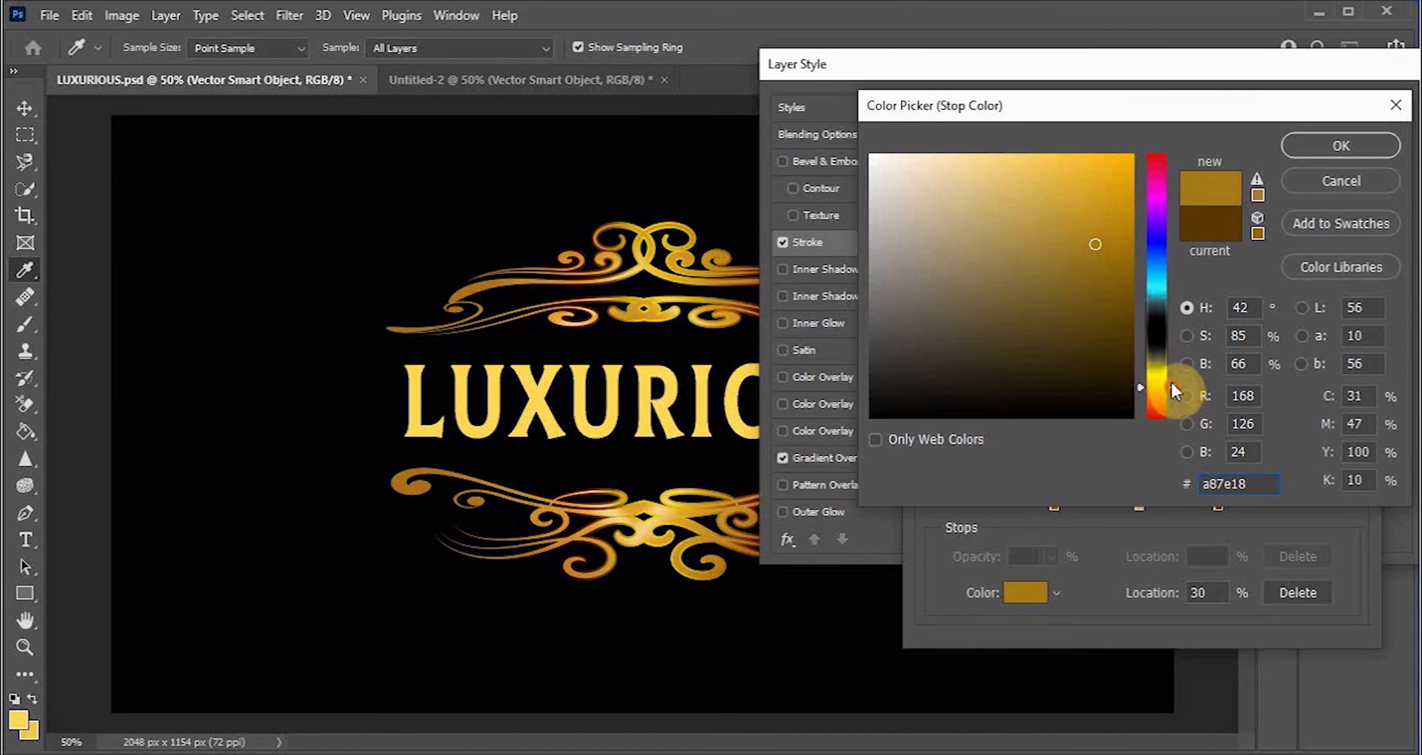
pyautogui.click(1098, 214)
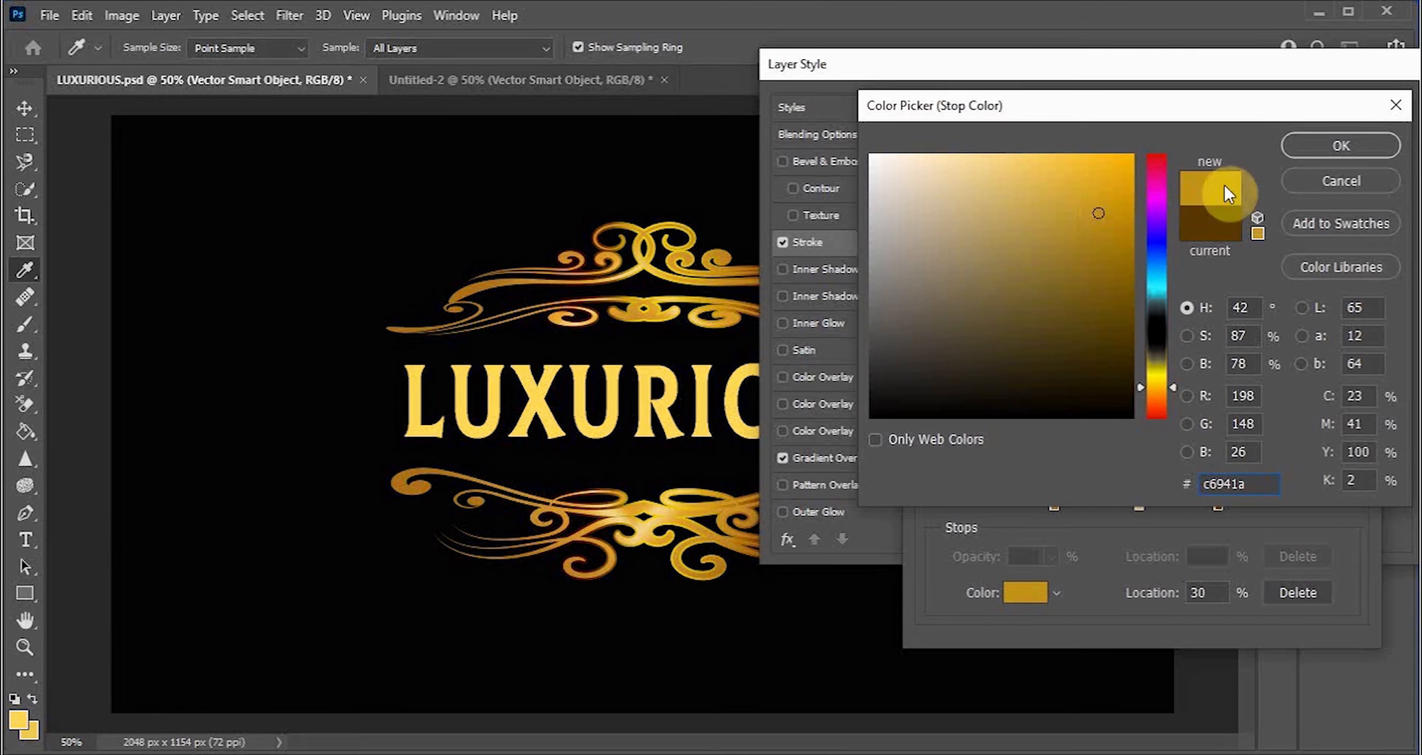
pyautogui.click(1309, 147)
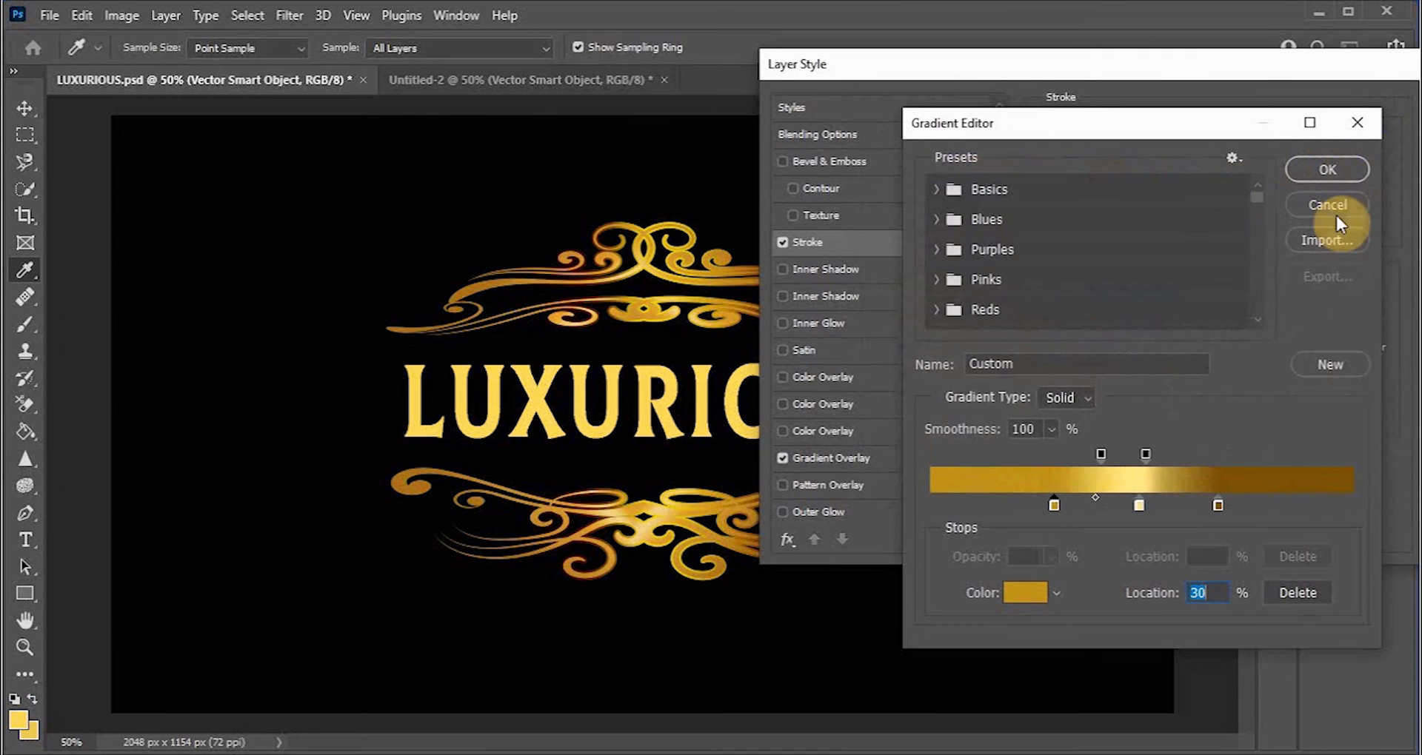
# Step: Change the stroke gradient's right color stop to the golden color c5a510
pyautogui.doubleClick(1216, 503)
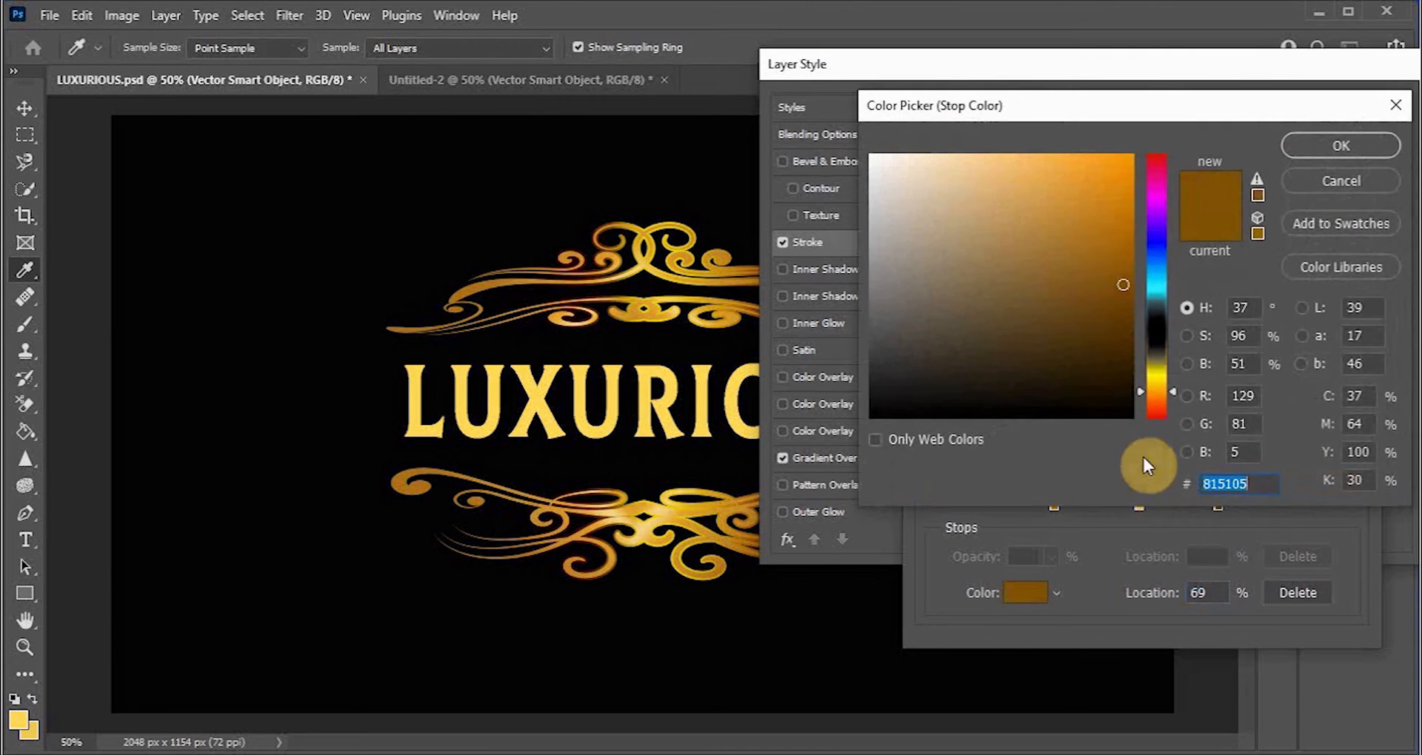
pyautogui.moveTo(1171, 389); pyautogui.dragTo(1171, 385)
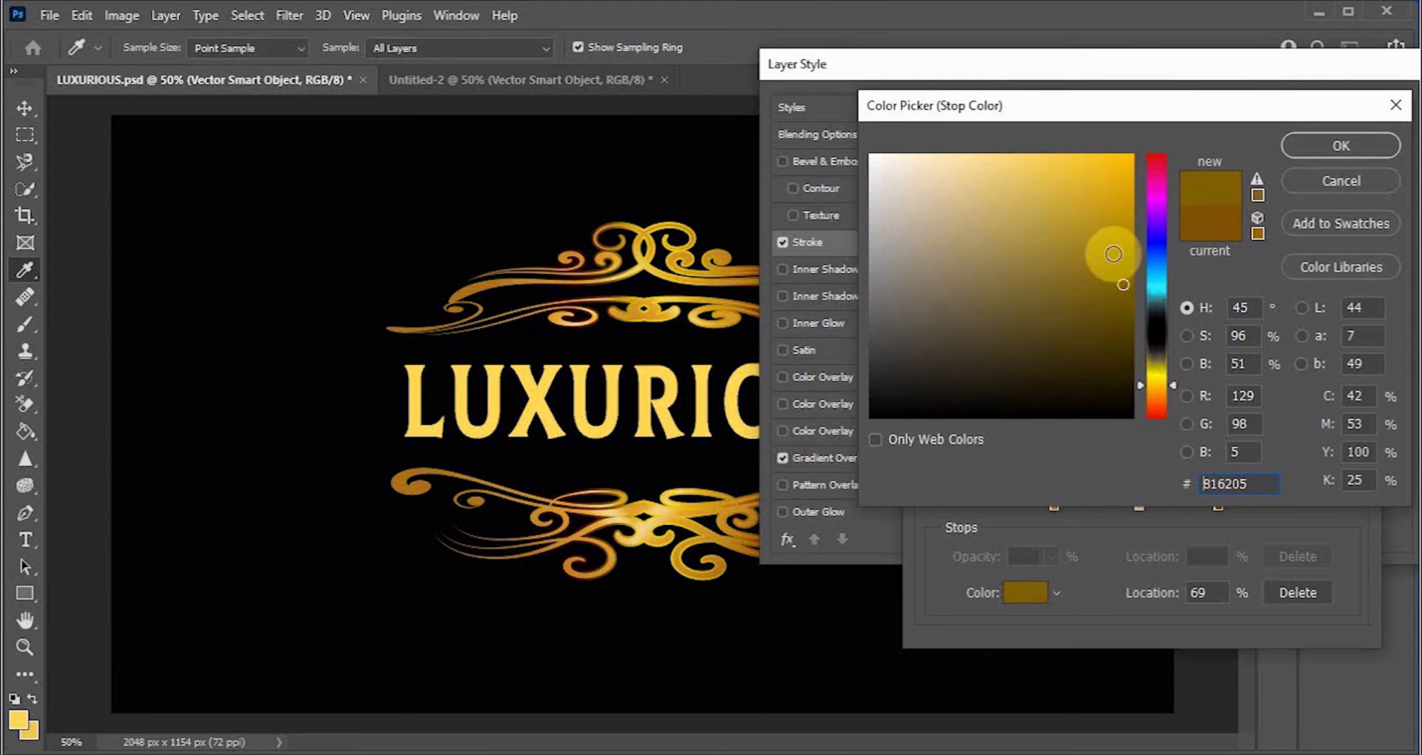
pyautogui.click(1103, 245)
pyautogui.moveTo(1103, 245)
pyautogui.mouseDown()
pyautogui.moveTo(1117, 212)
pyautogui.moveTo(1106, 252)
pyautogui.mouseUp()
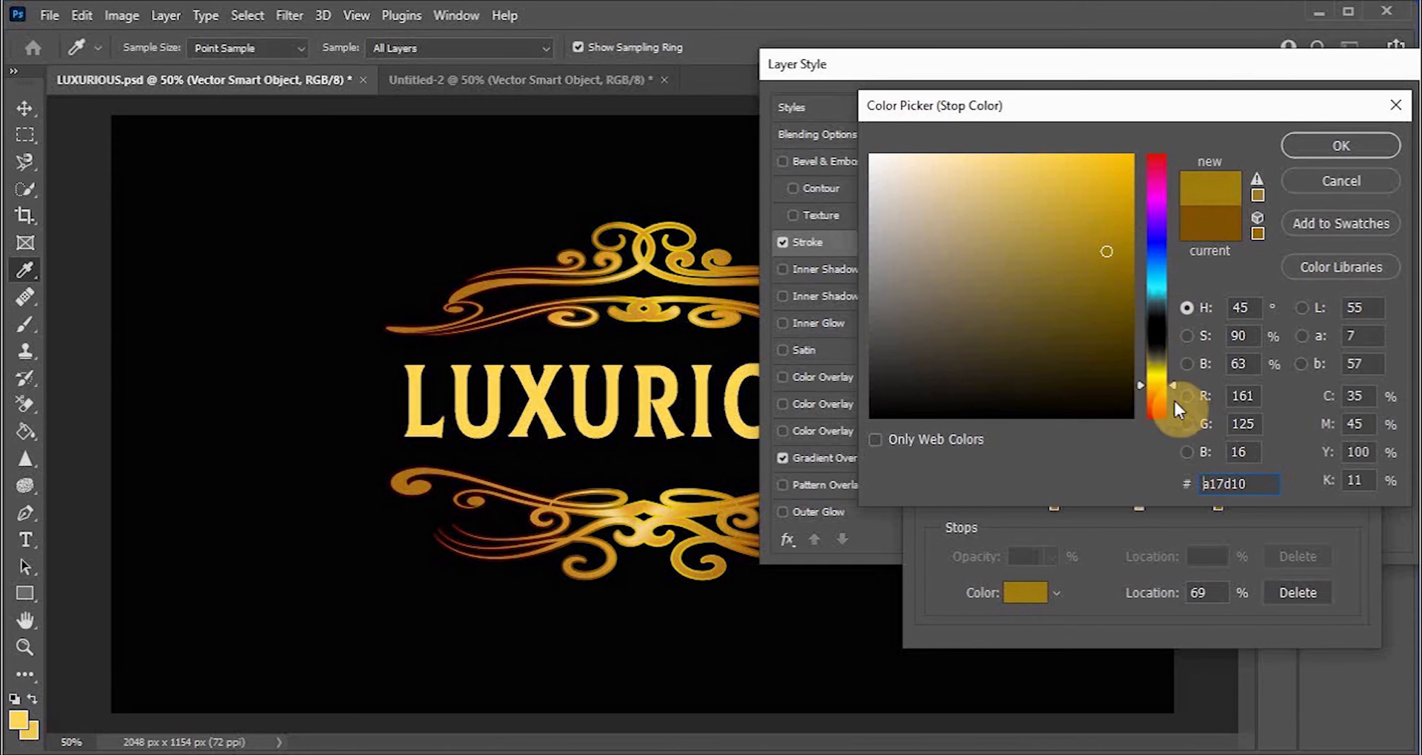
pyautogui.click(1172, 382)
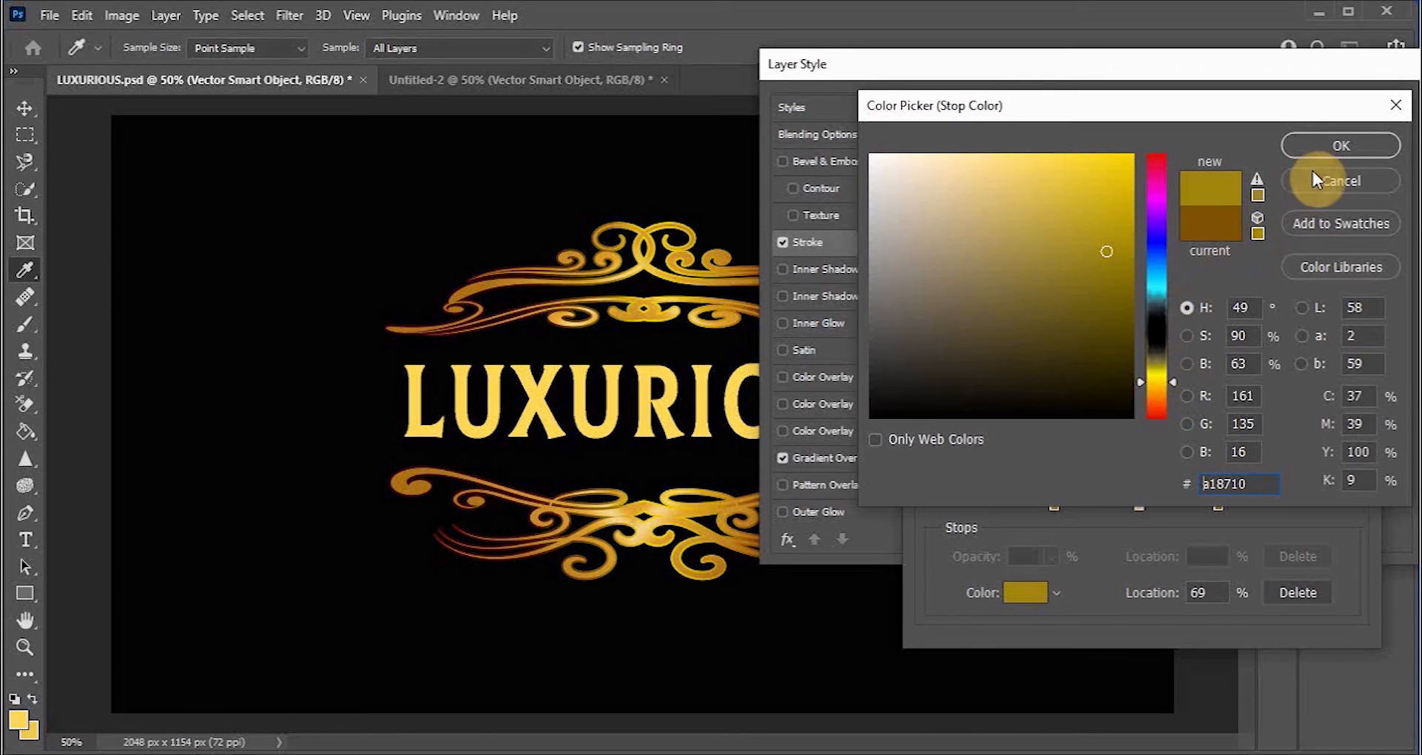
pyautogui.click(1111, 214)
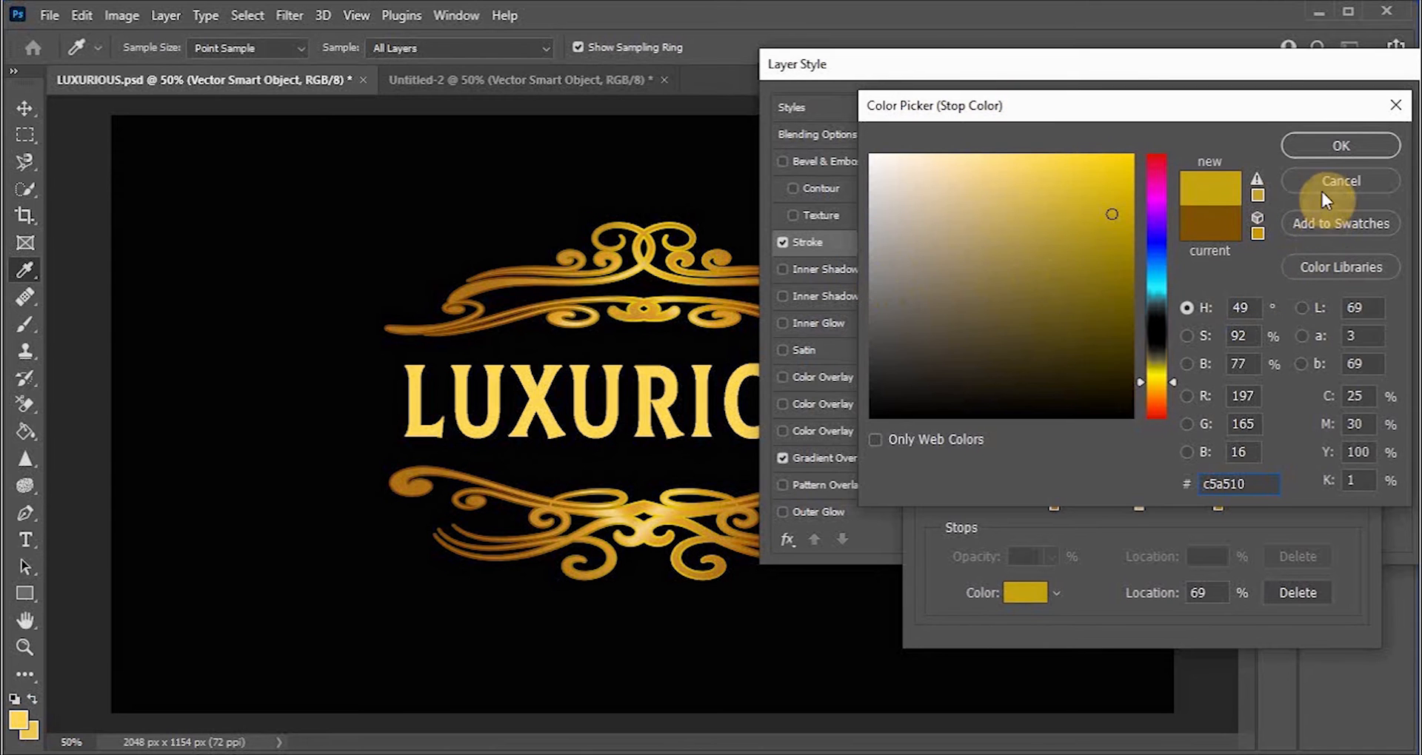
pyautogui.click(1333, 149)
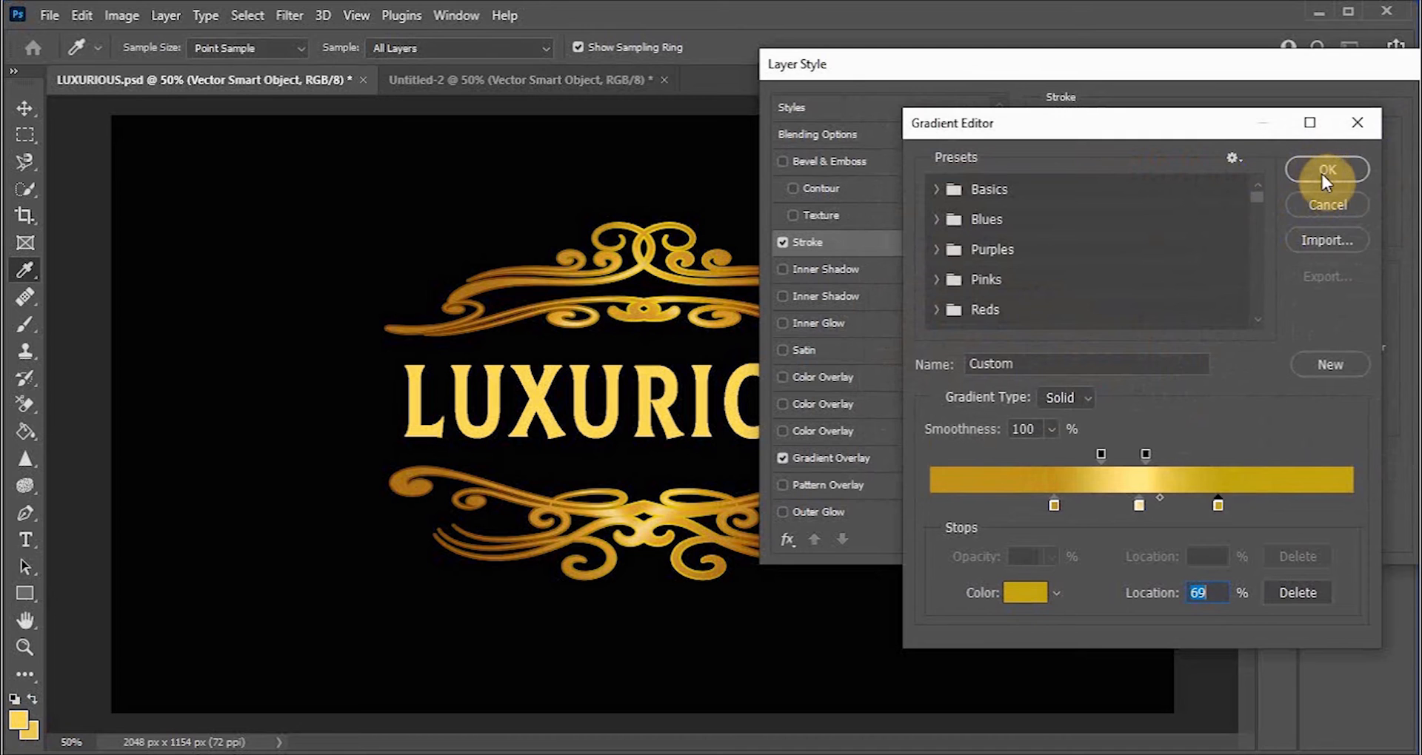
# Step: Reposition the stroke gradient's stops and midpoints, moving the middle stop to about 57%, and apply the gradient
pyautogui.moveTo(1220, 502); pyautogui.dragTo(1266, 502)
pyautogui.moveTo(1146, 455); pyautogui.dragTo(1189, 455)
pyautogui.moveTo(1101, 461); pyautogui.dragTo(1122, 457)
pyautogui.click(1139, 506)
pyautogui.moveTo(1140, 504); pyautogui.dragTo(1168, 502)
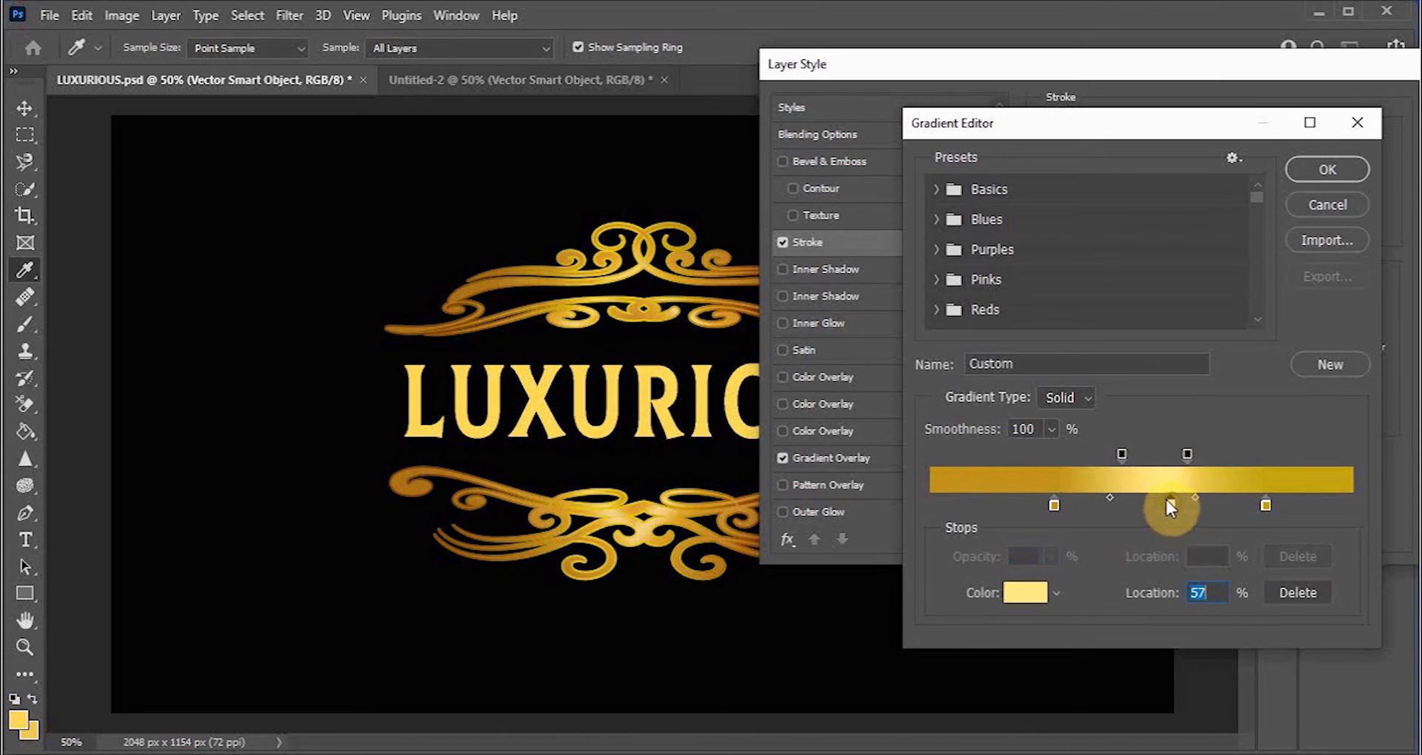
pyautogui.click(1326, 171)
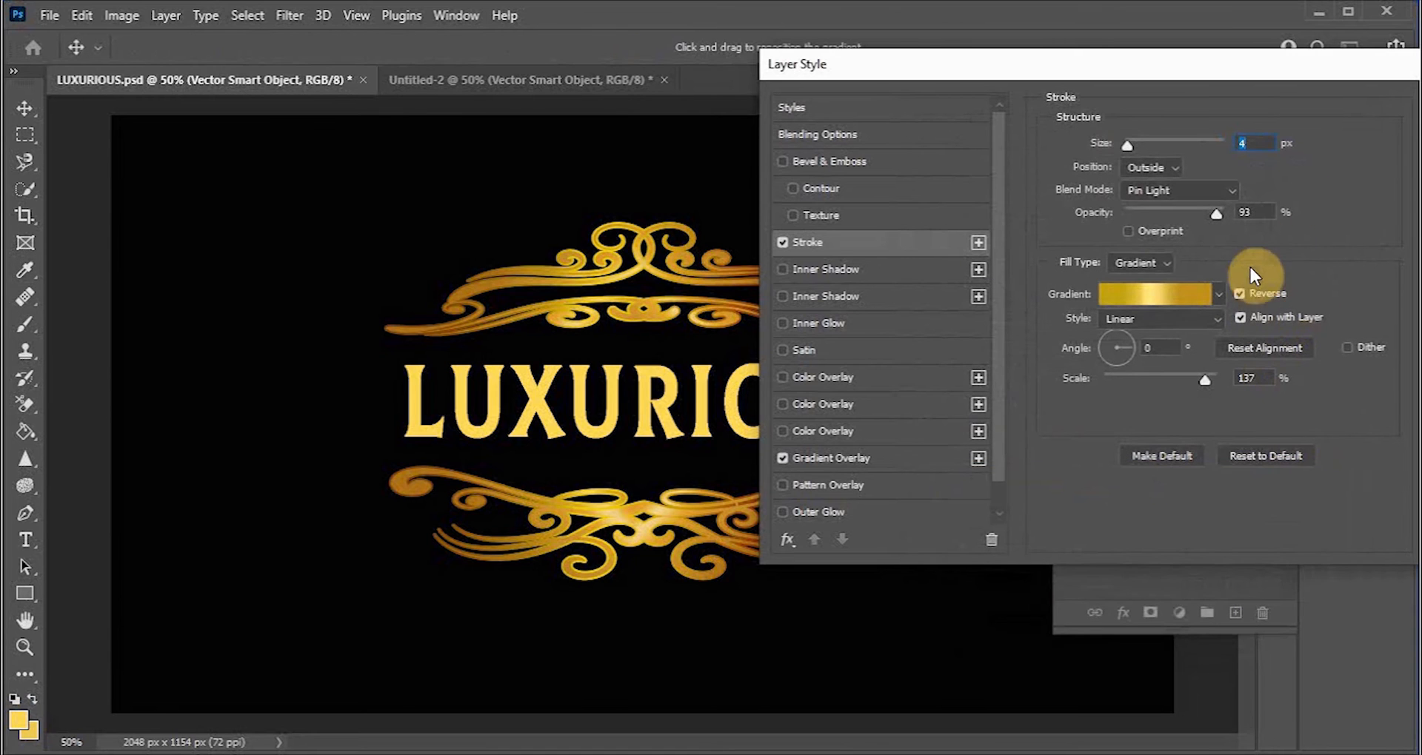
# Step: Set the stroke position to Center and its blend mode to Screen
pyautogui.click(1170, 170)
pyautogui.click(1159, 217)
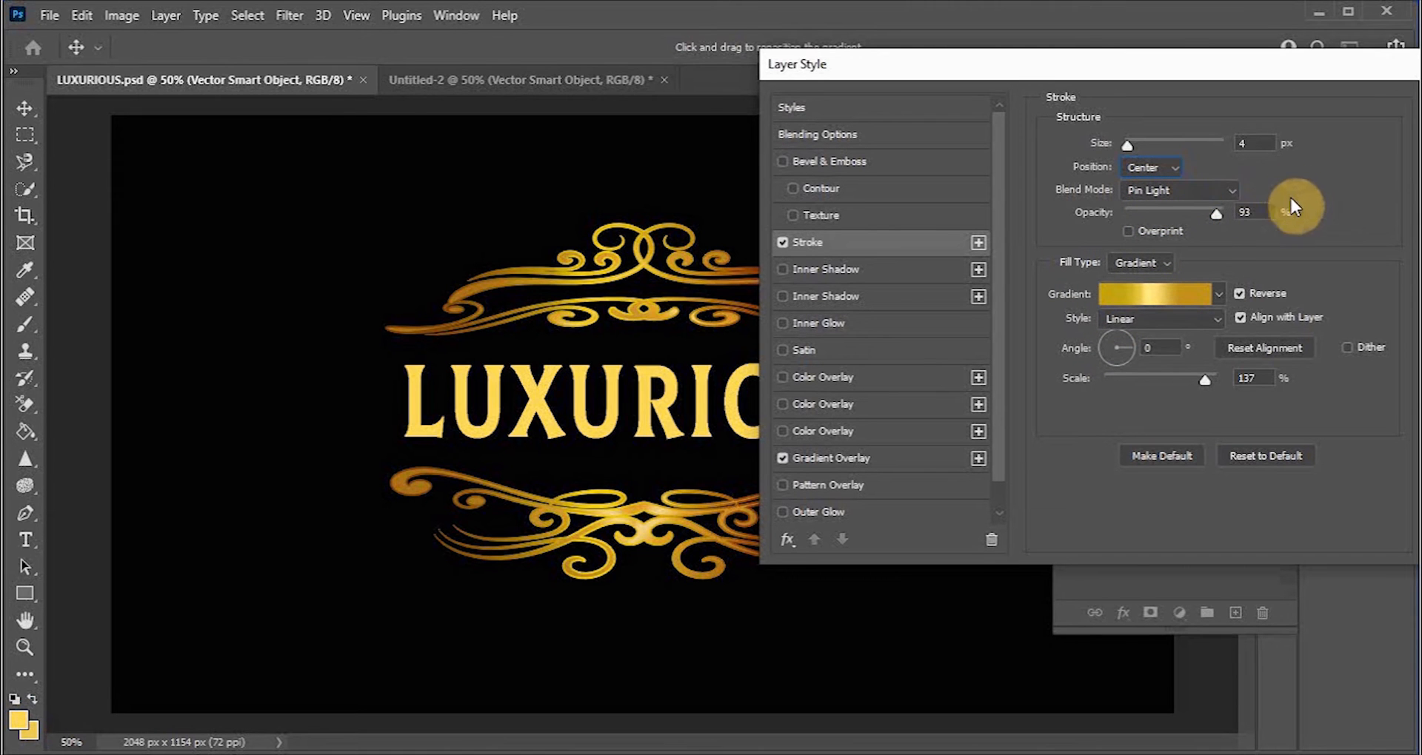
pyautogui.click(1225, 189)
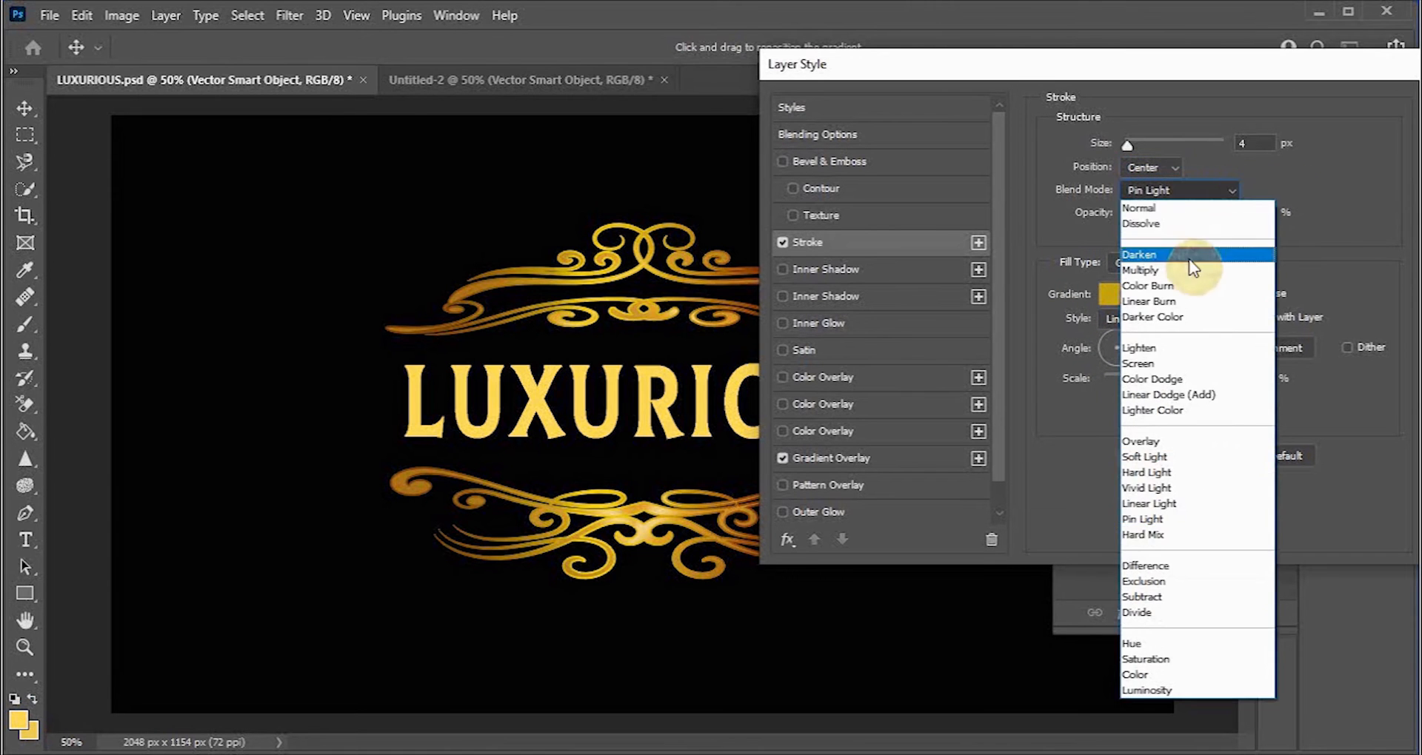
pyautogui.click(1183, 271)
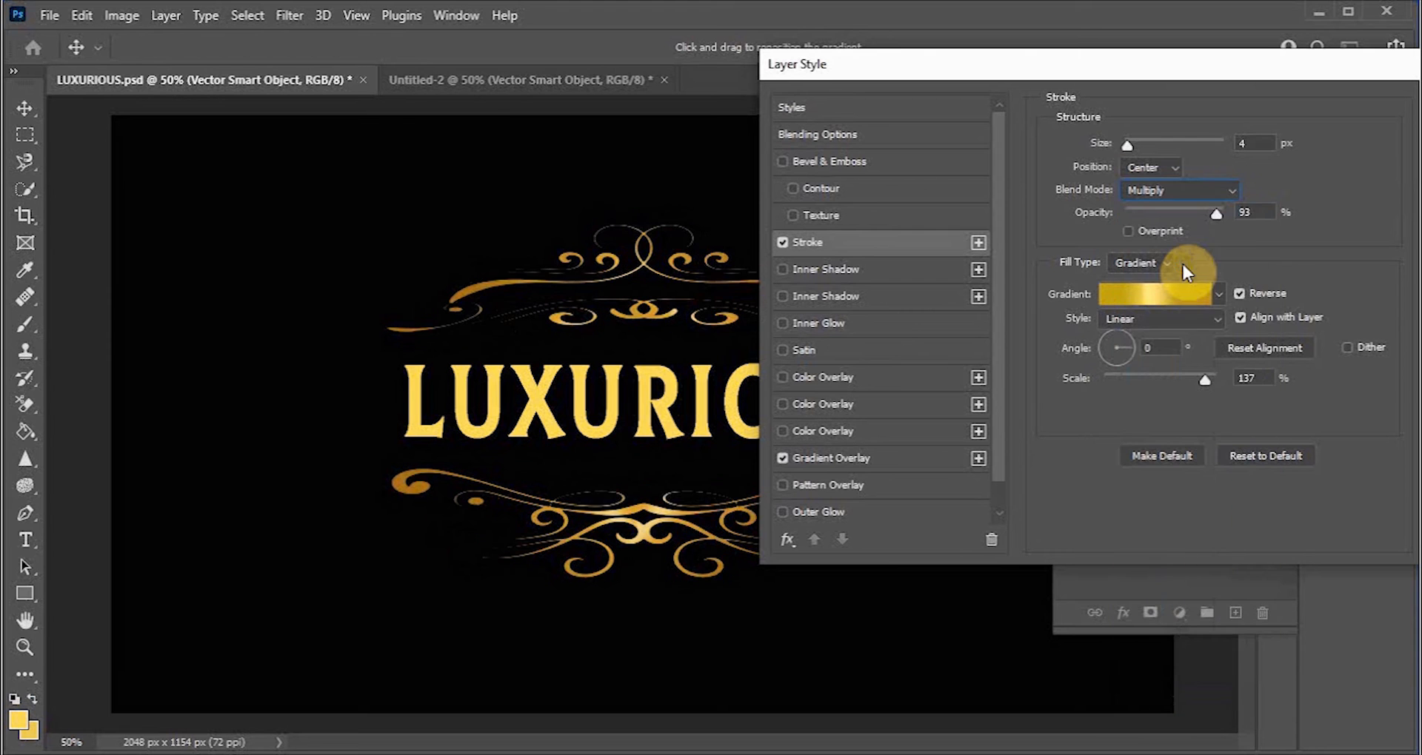
pyautogui.click(1170, 193)
pyautogui.click(1162, 361)
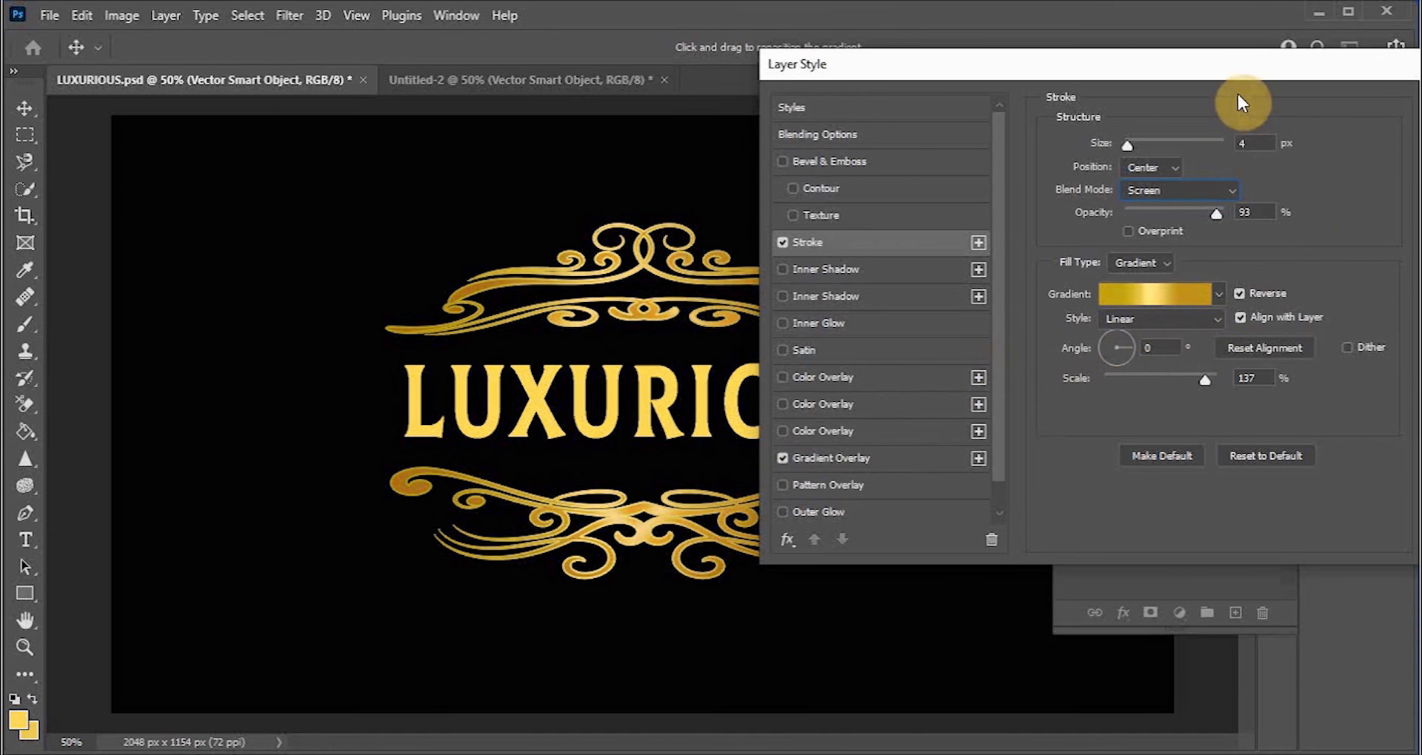
# Step: Set the stroke gradient scale to 63% and the stroke opacity to 79%
pyautogui.moveTo(1237, 69); pyautogui.dragTo(1060, 86)
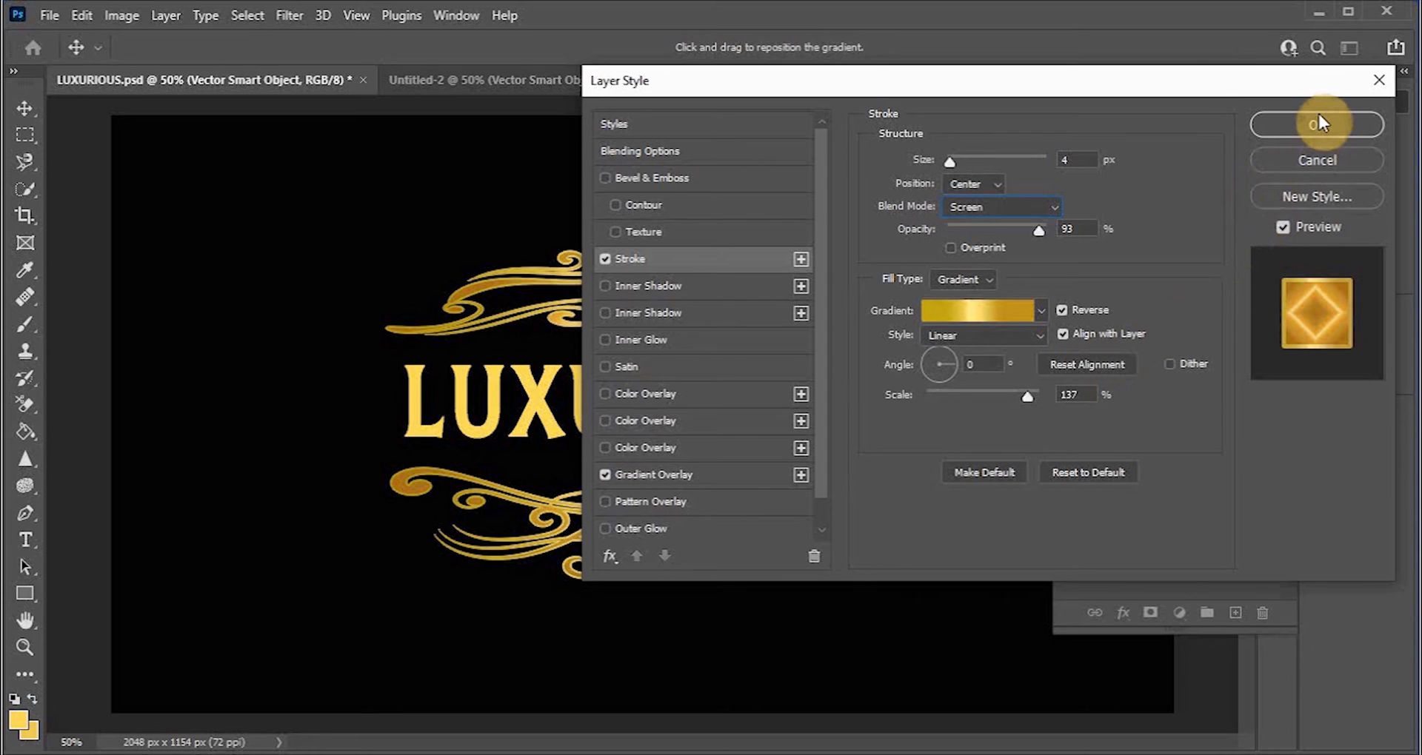
pyautogui.moveTo(1028, 393); pyautogui.dragTo(962, 396)
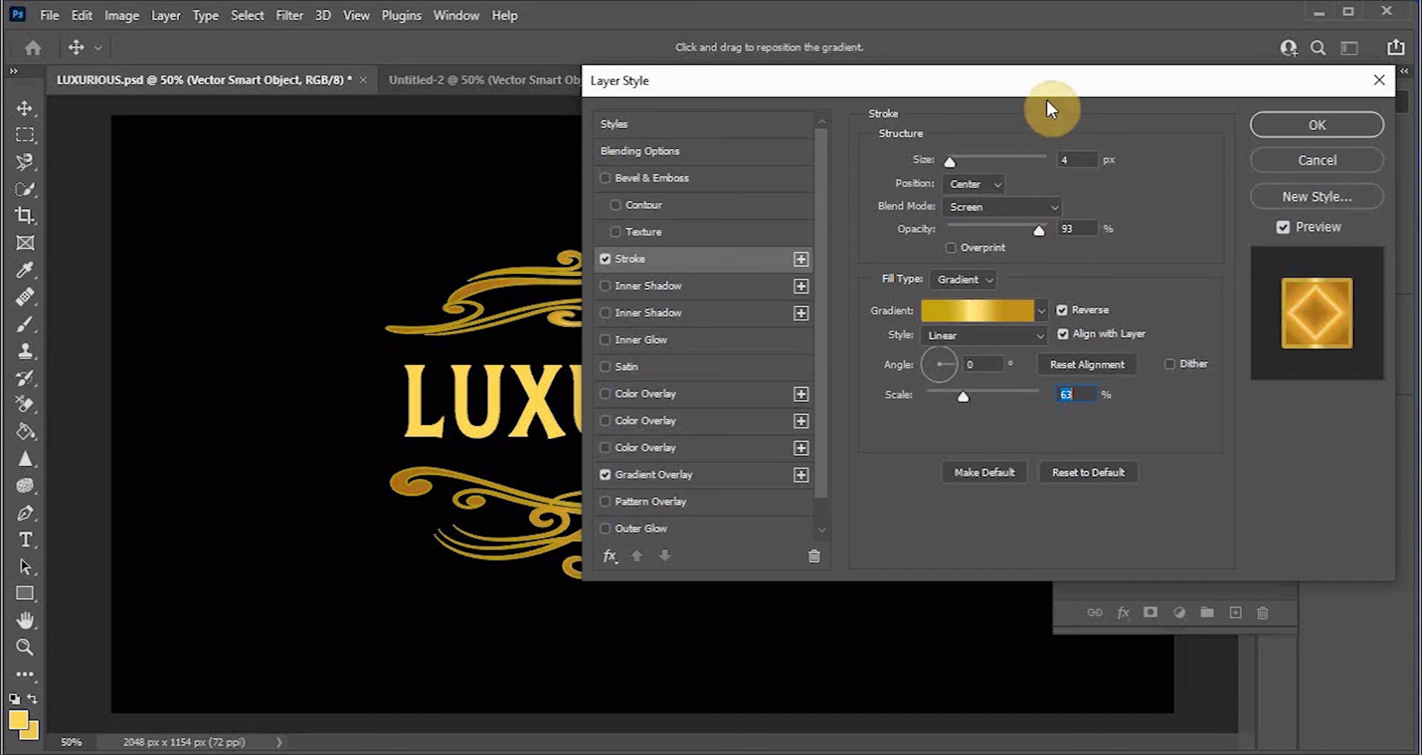
pyautogui.moveTo(1015, 232)
pyautogui.mouseDown()
pyautogui.moveTo(1003, 230)
pyautogui.moveTo(1027, 233)
pyautogui.mouseUp()
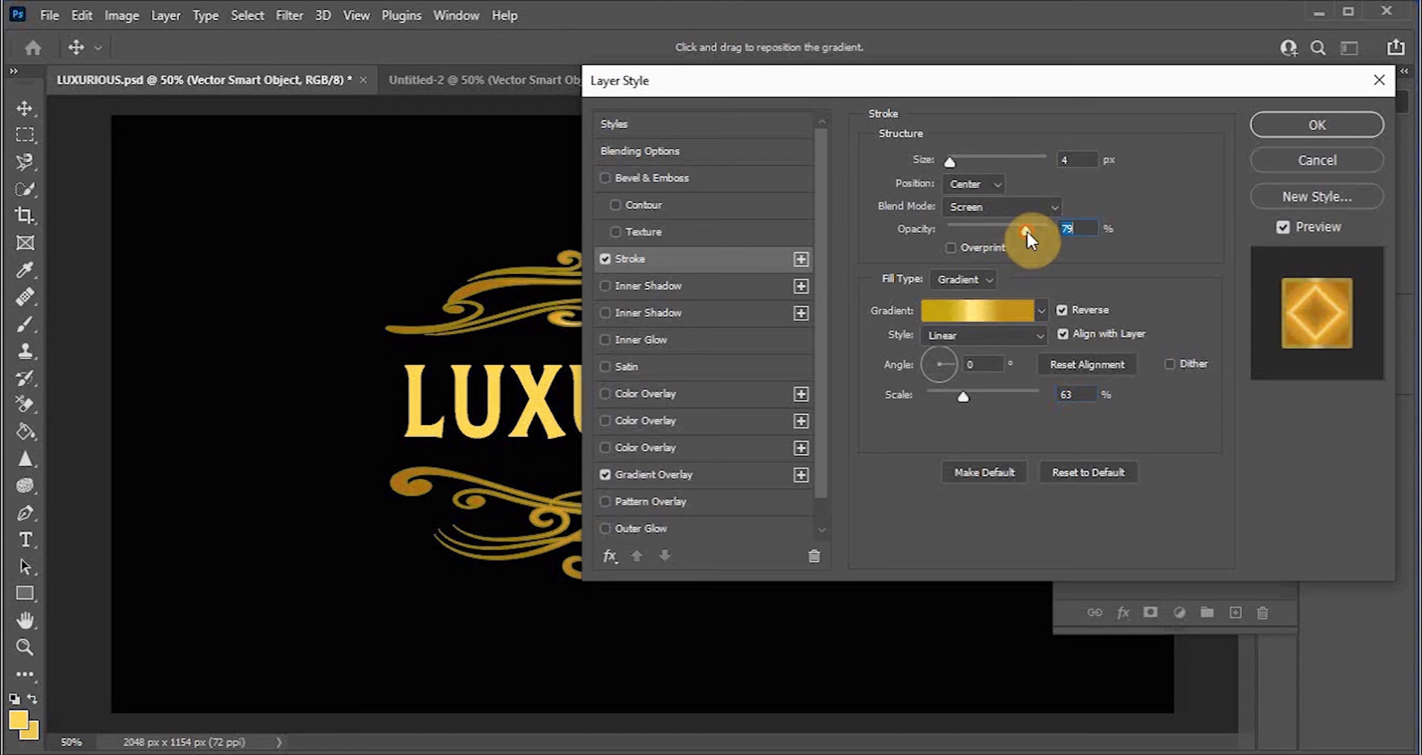
# Step: Try the Lighter Color, Hard Light and Pin Light stroke blend modes, then return to Screen
pyautogui.moveTo(1012, 103); pyautogui.dragTo(1084, 88)
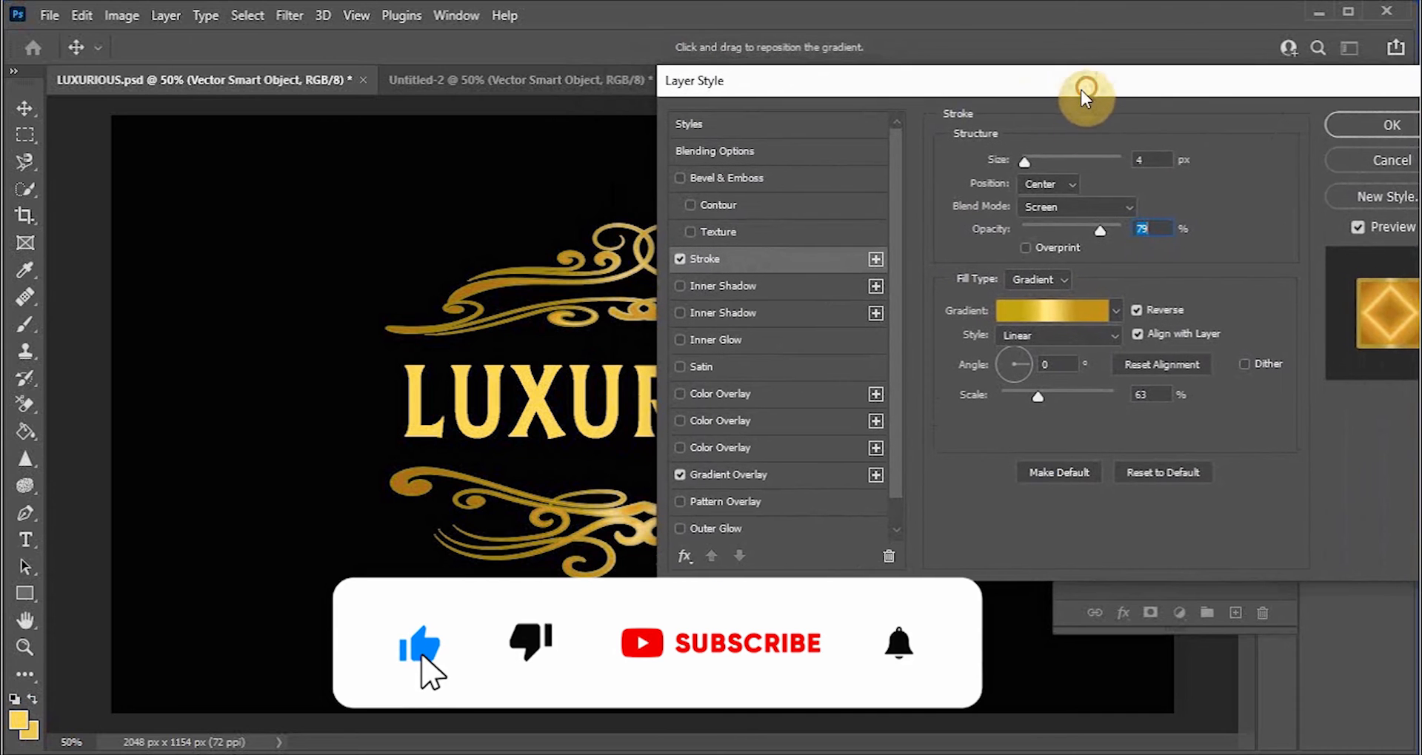
pyautogui.click(1087, 211)
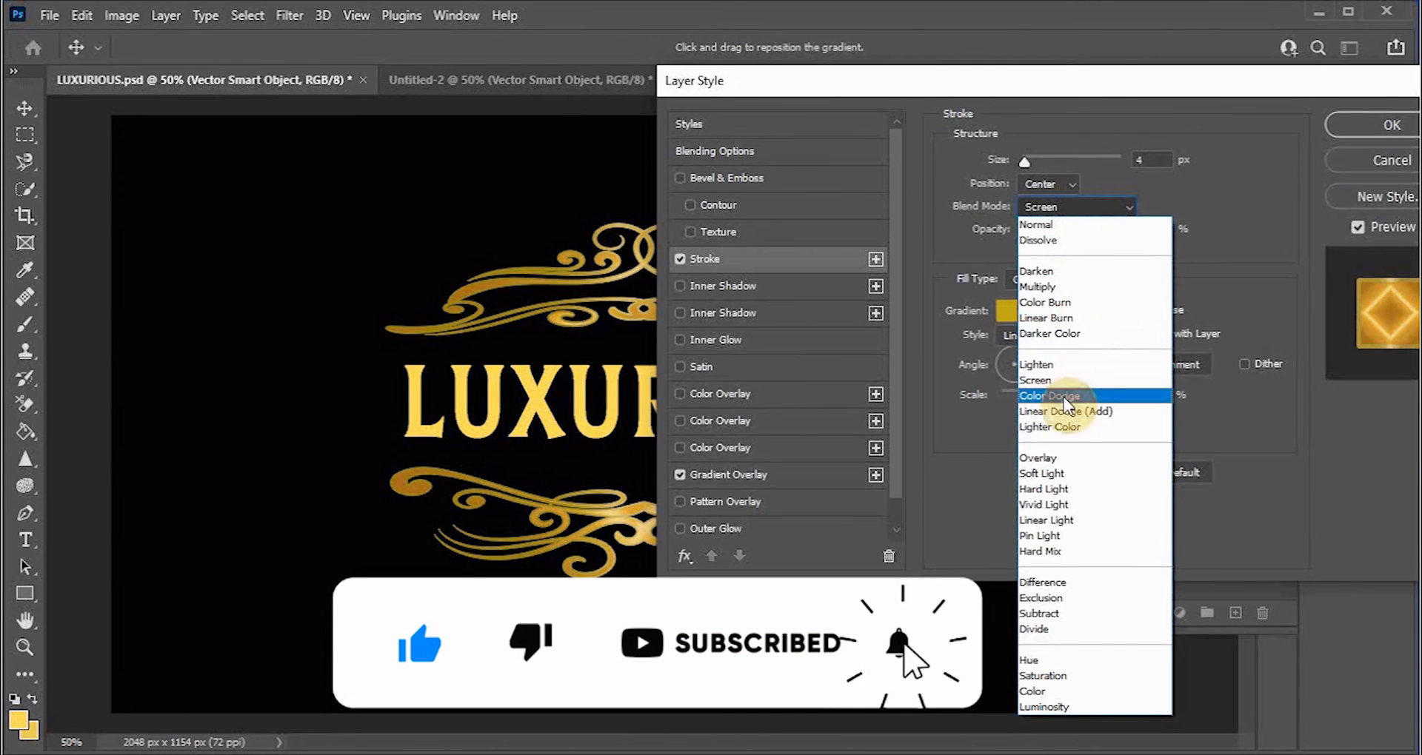
pyautogui.click(1067, 428)
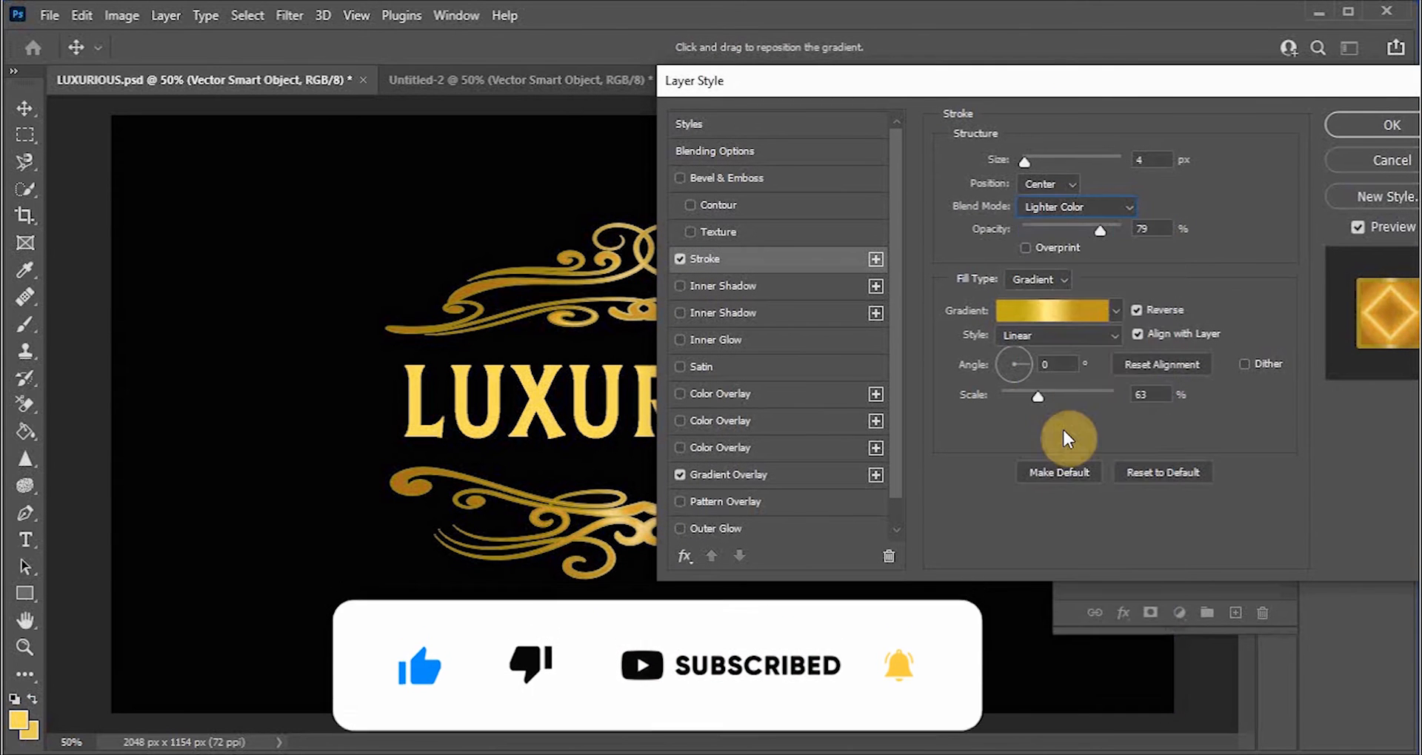
pyautogui.click(1073, 208)
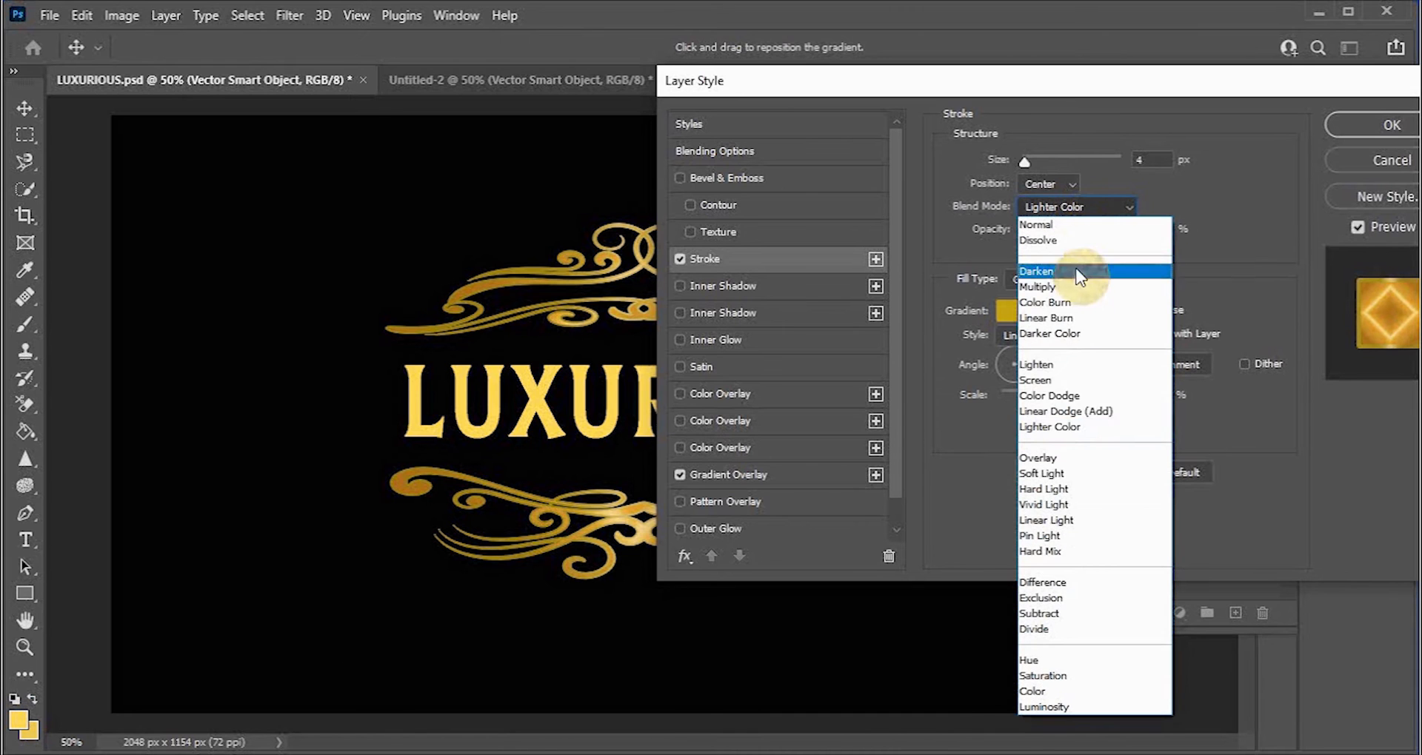
pyautogui.click(1059, 489)
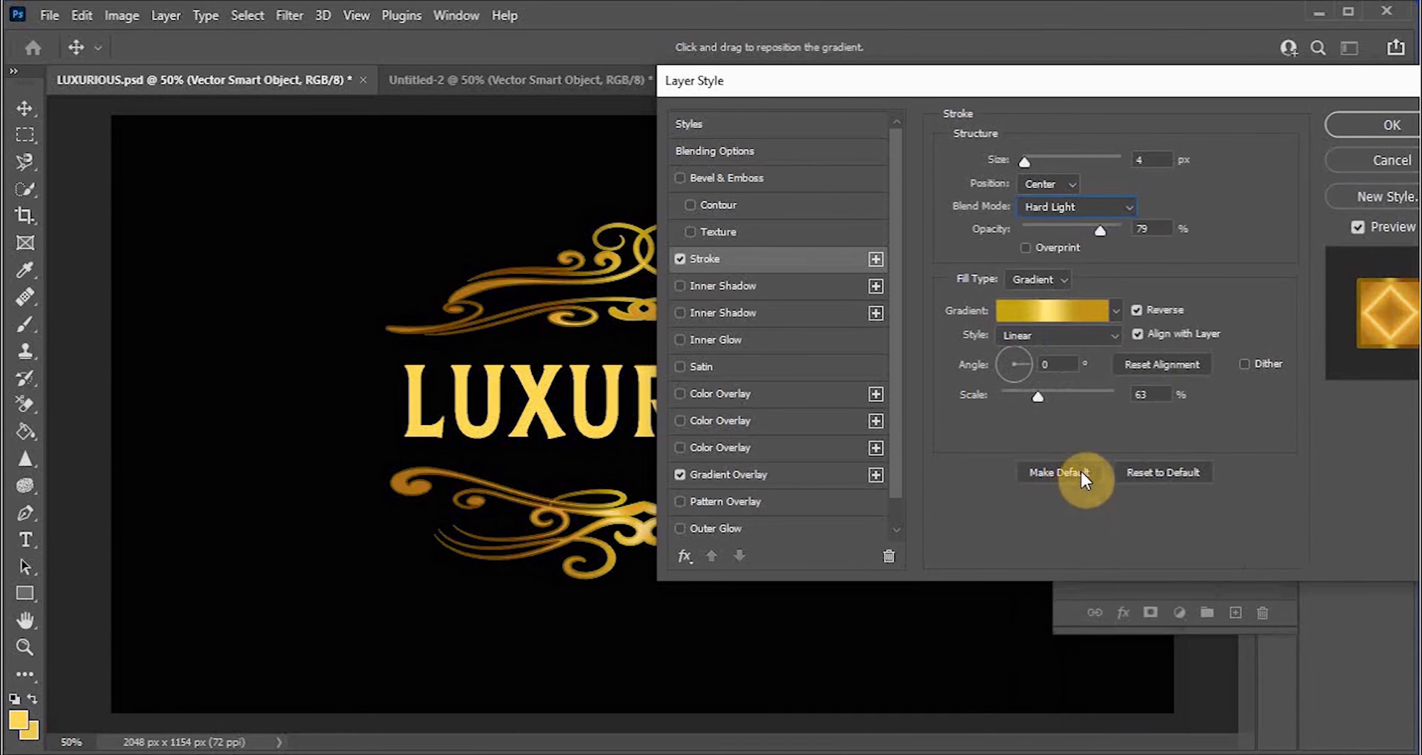
pyautogui.click(1069, 209)
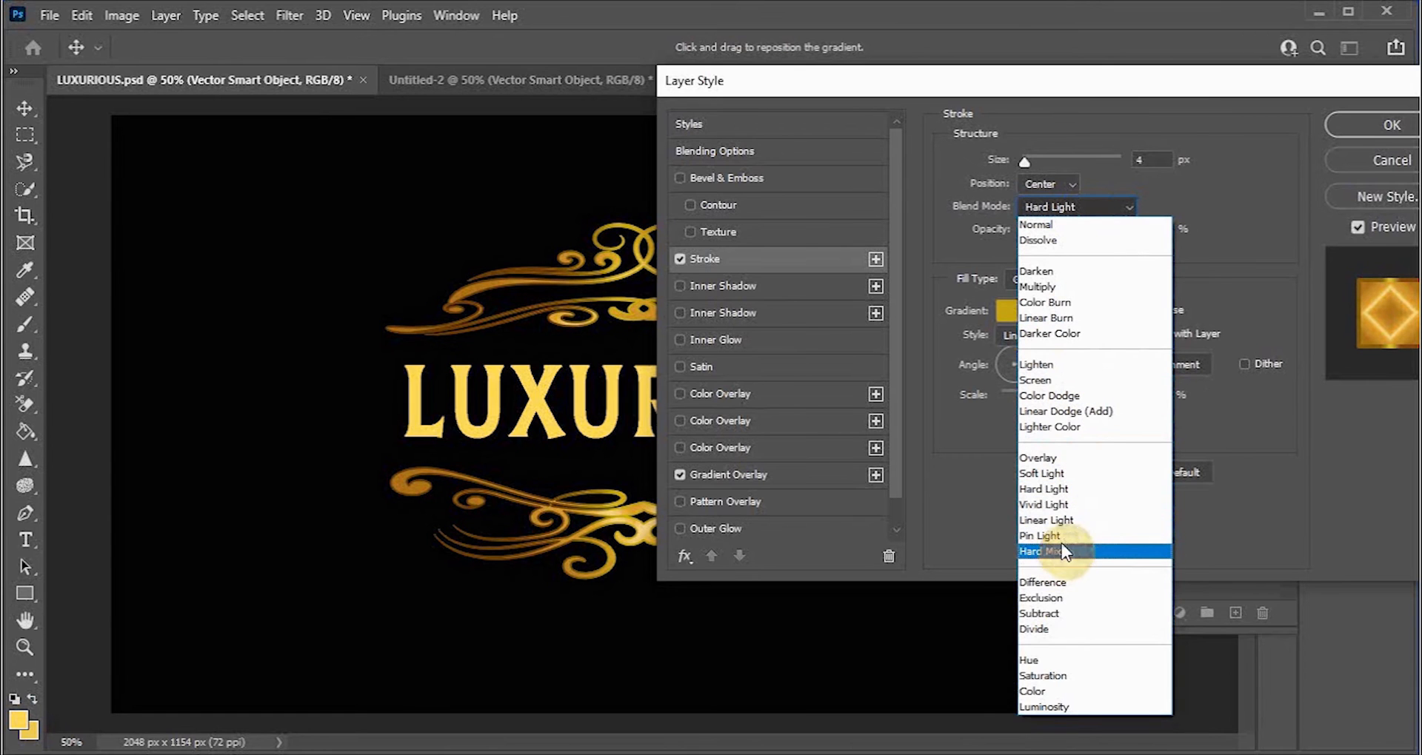
pyautogui.click(1063, 534)
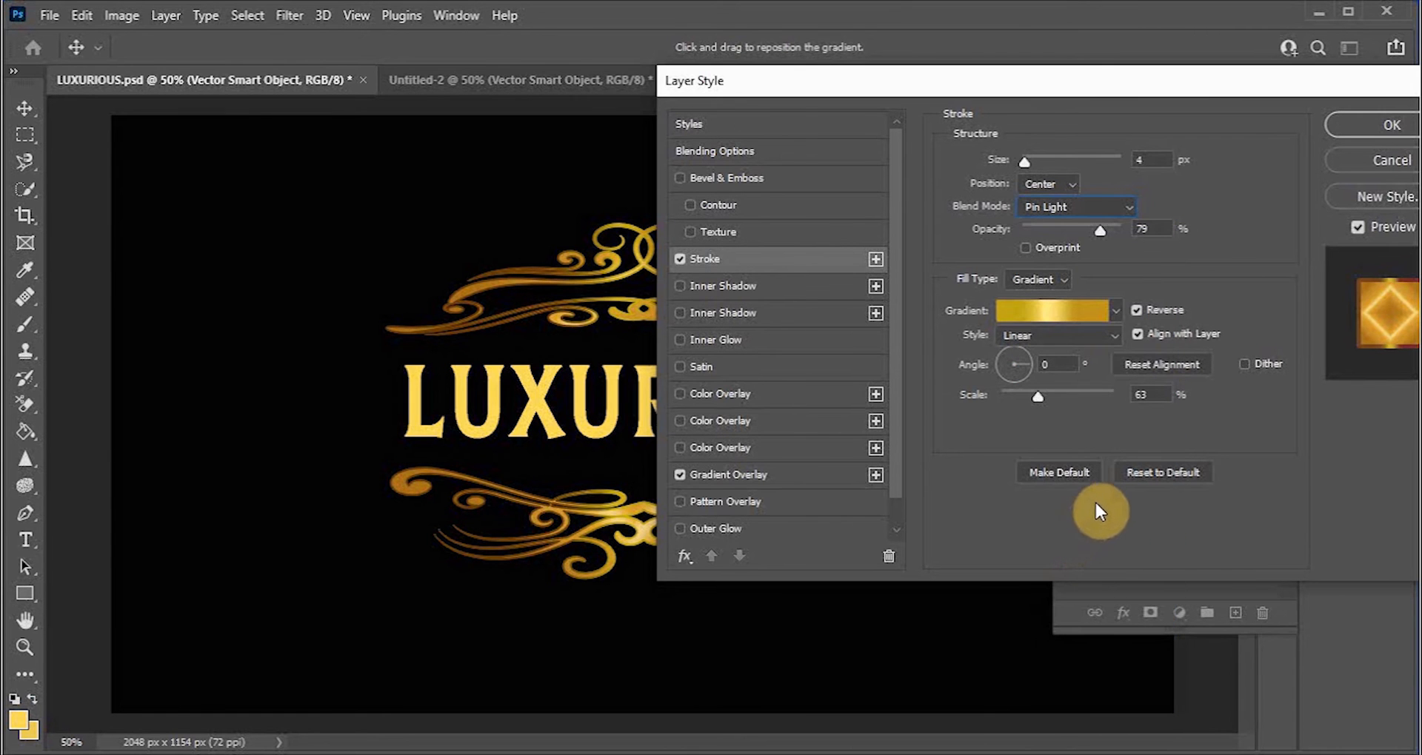
pyautogui.moveTo(1025, 84); pyautogui.dragTo(1223, 92)
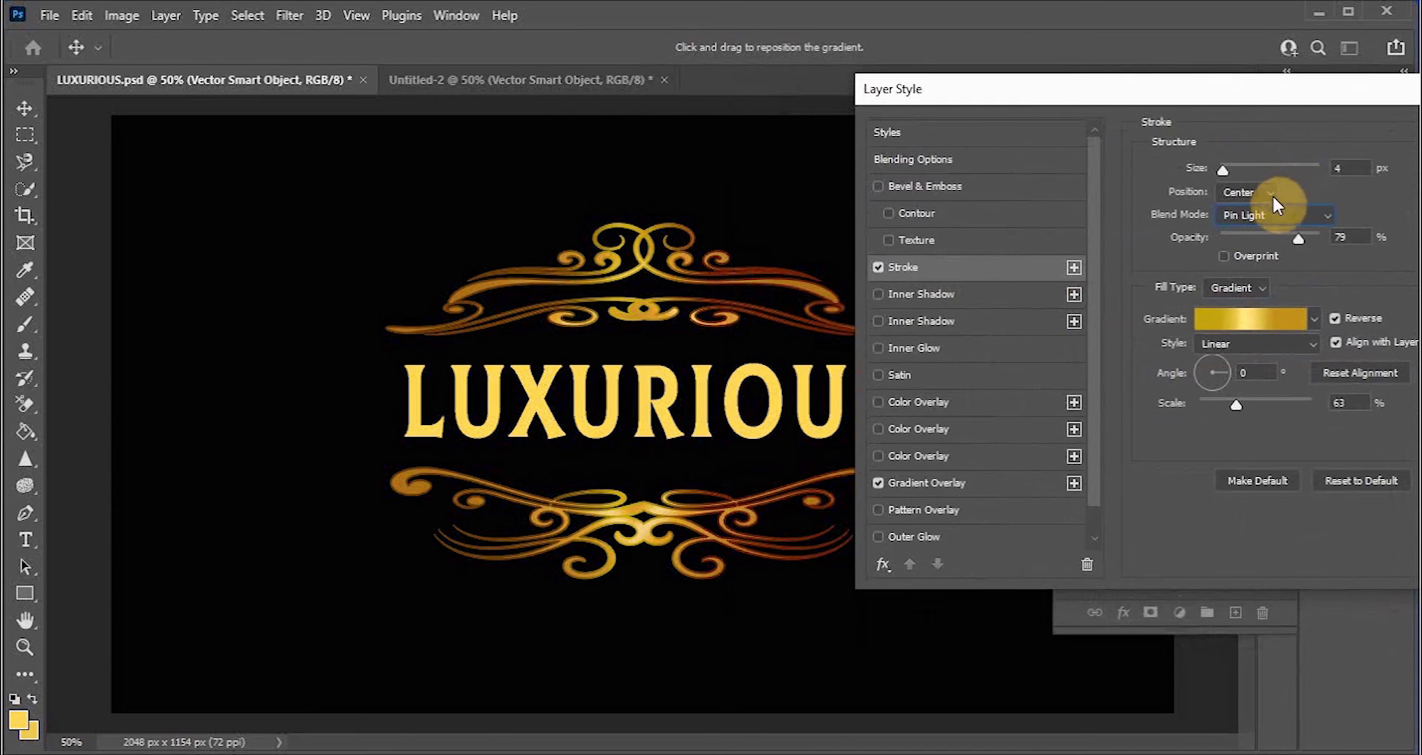
pyautogui.click(1327, 213)
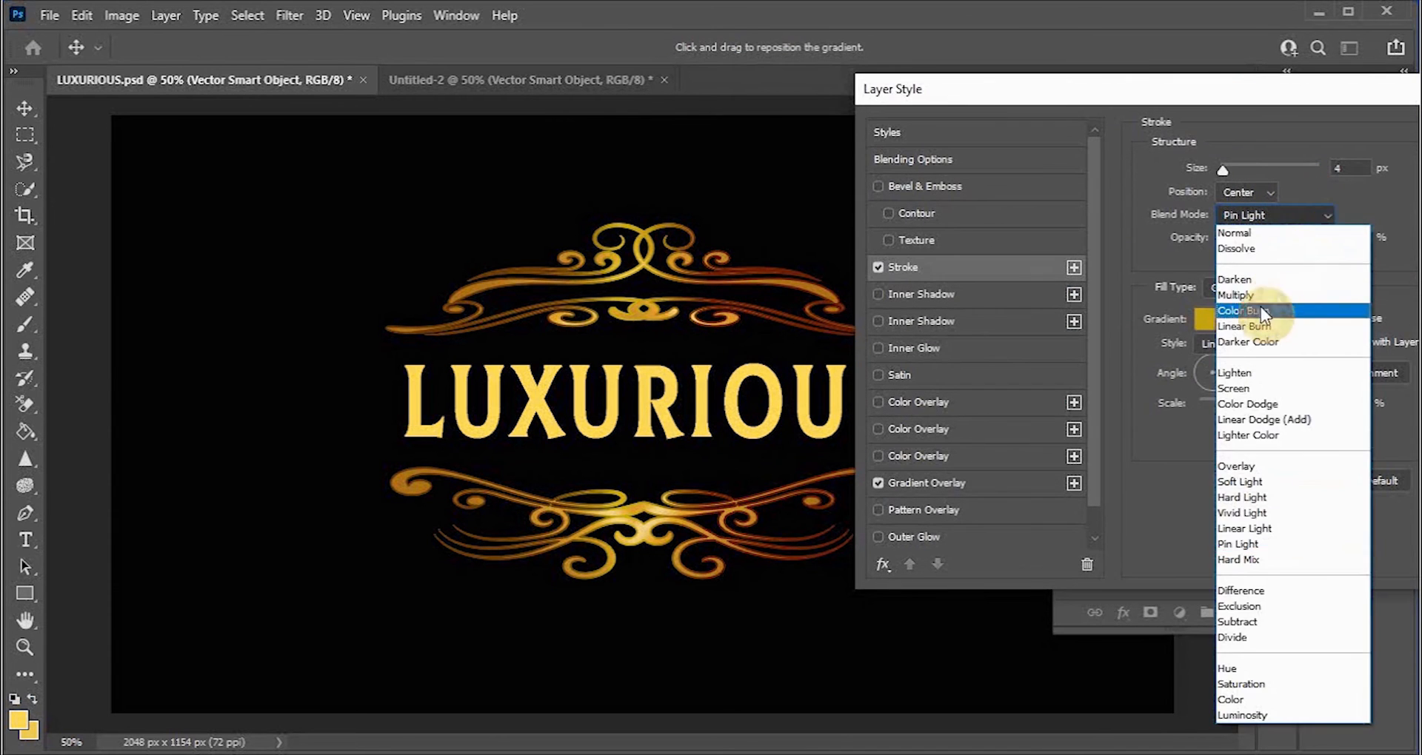
pyautogui.click(1260, 386)
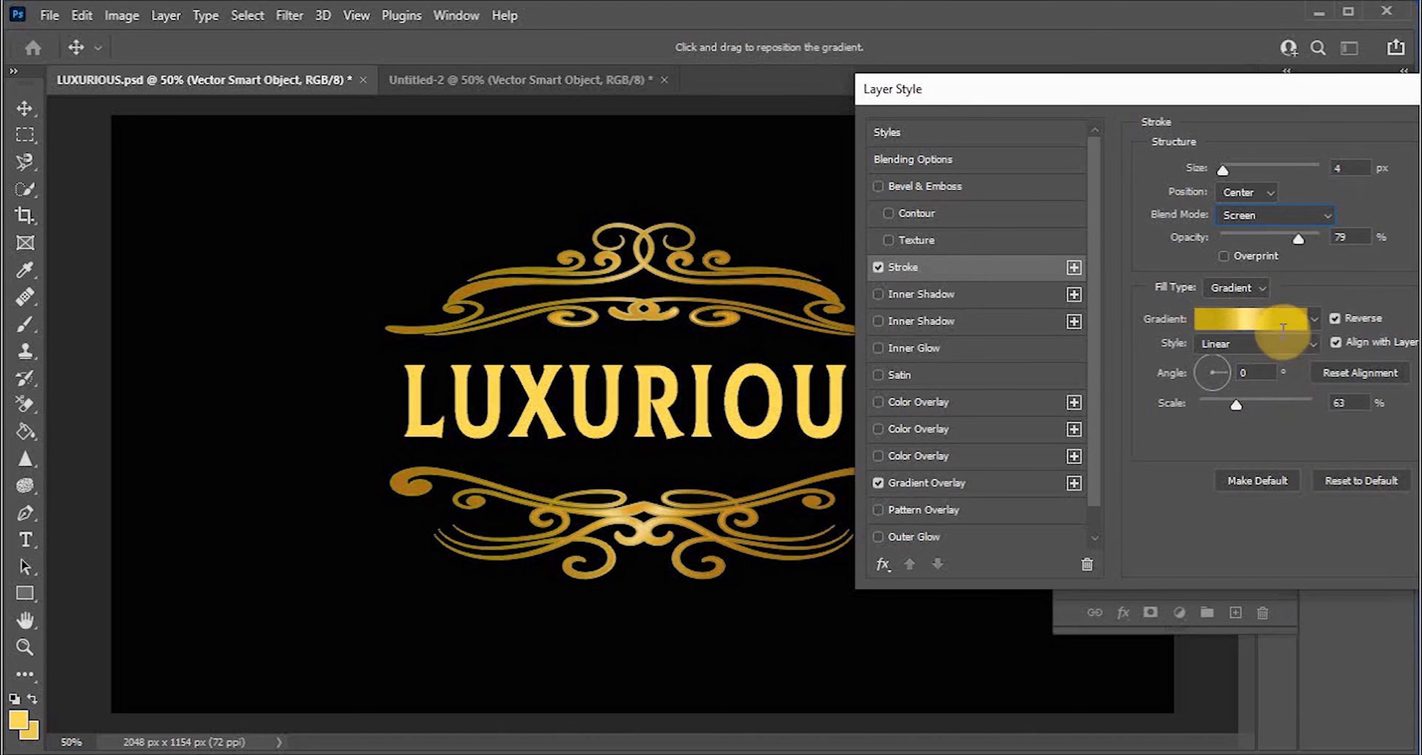
# Step: Apply the layer style to the ornament
pyautogui.moveTo(1232, 92); pyautogui.dragTo(1109, 100)
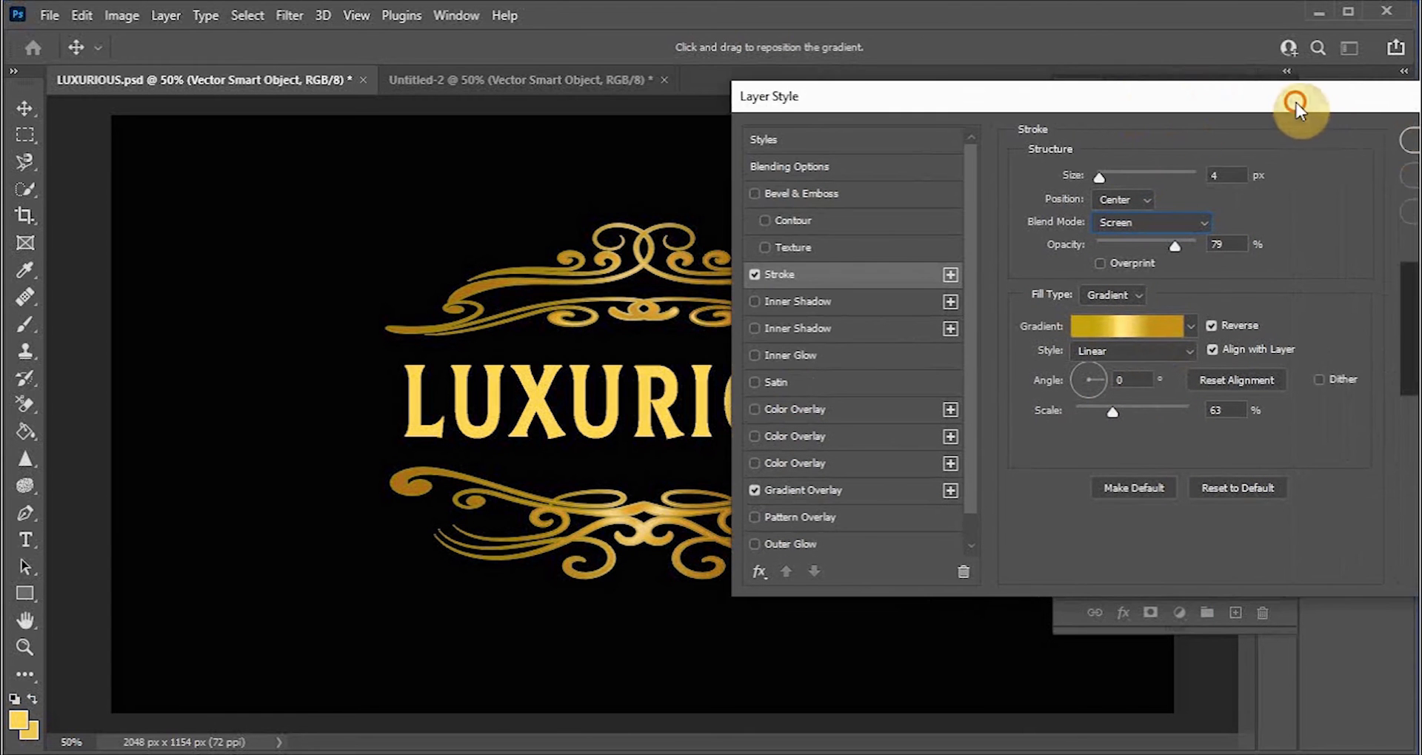
pyautogui.moveTo(1295, 104); pyautogui.dragTo(1148, 109)
pyautogui.click(1318, 145)
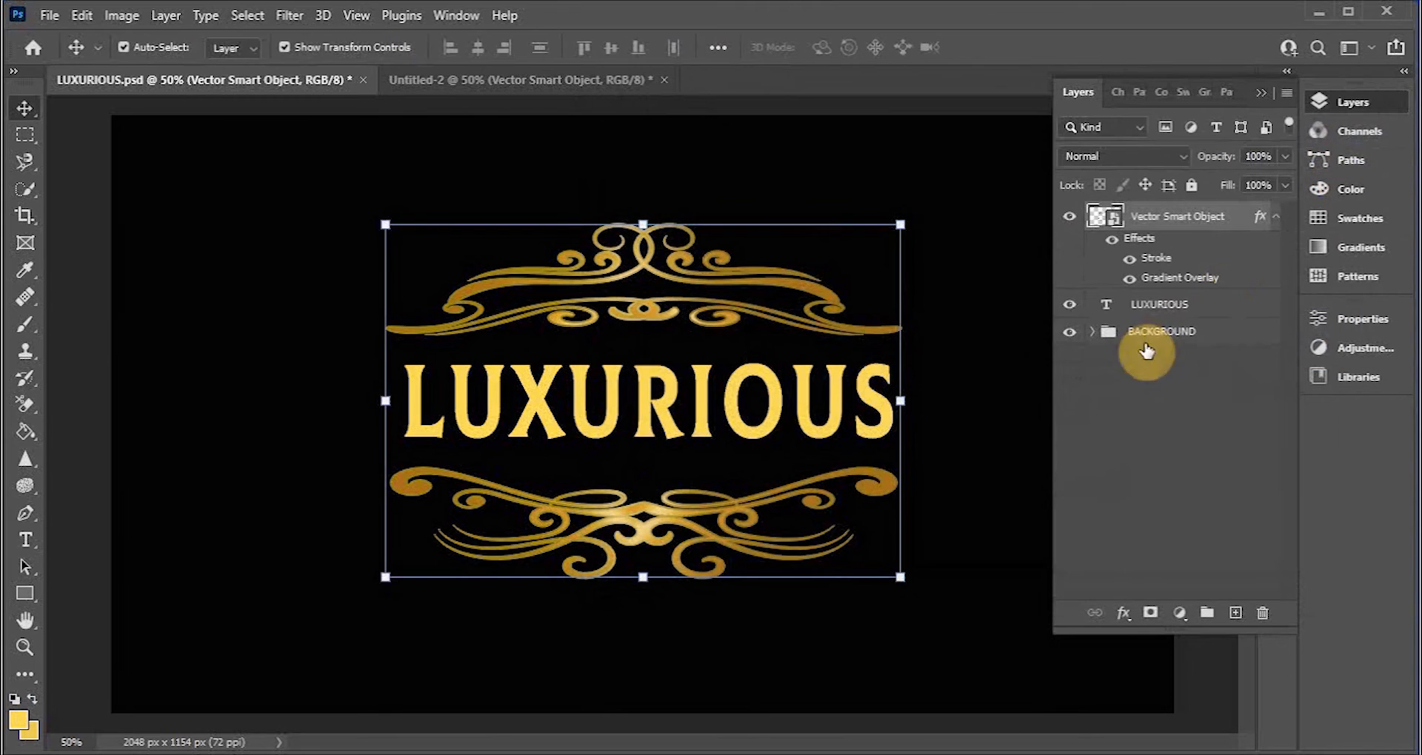
# Step: Select the LUXURIOUS text layer and add a Gradient Overlay effect to it
pyautogui.click(975, 404)
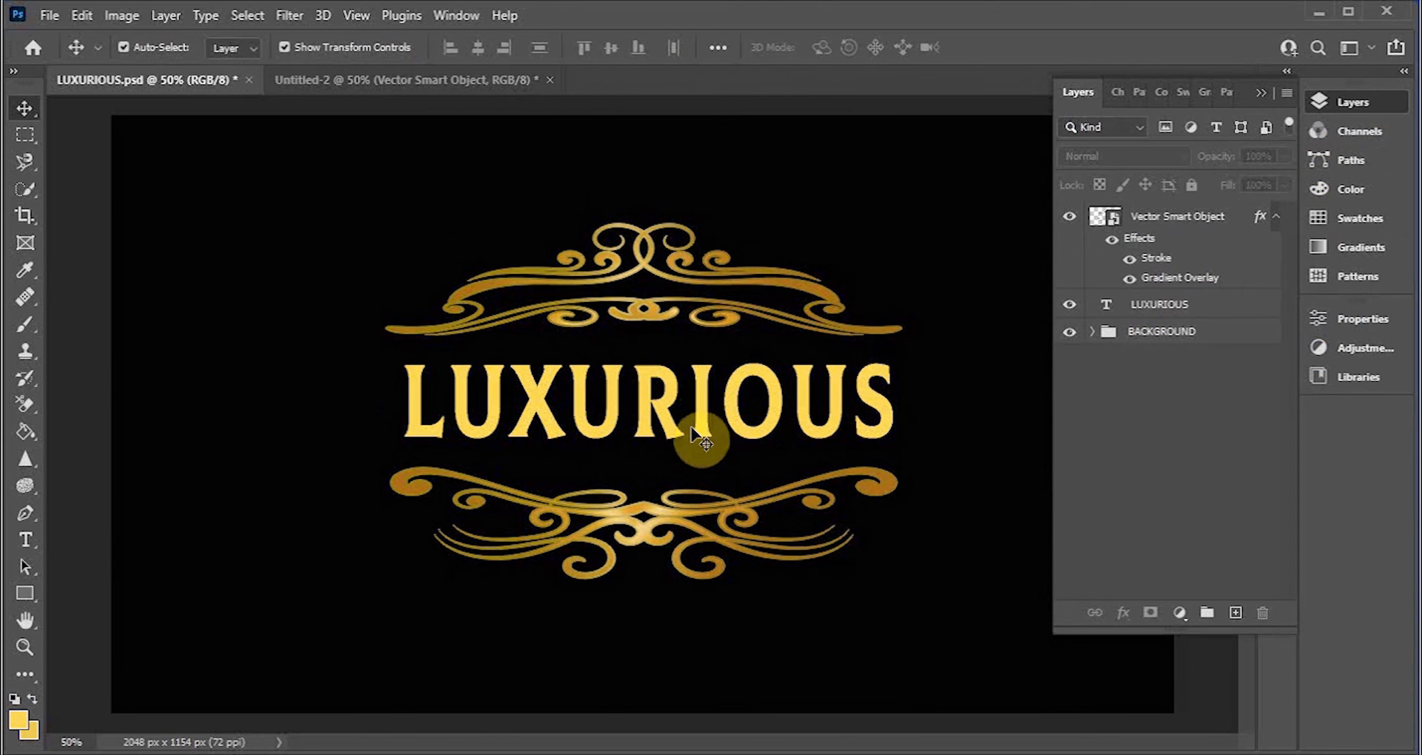
pyautogui.click(711, 438)
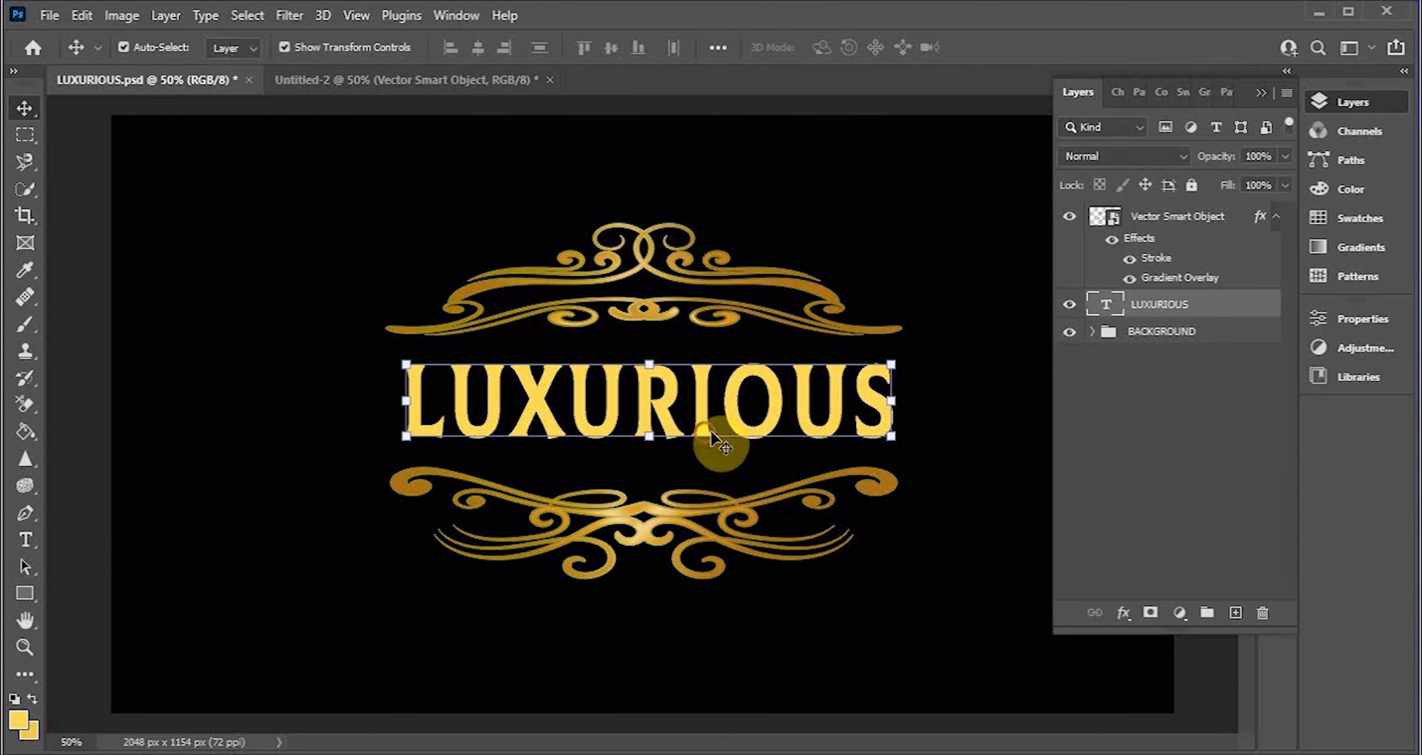
pyautogui.click(1124, 613)
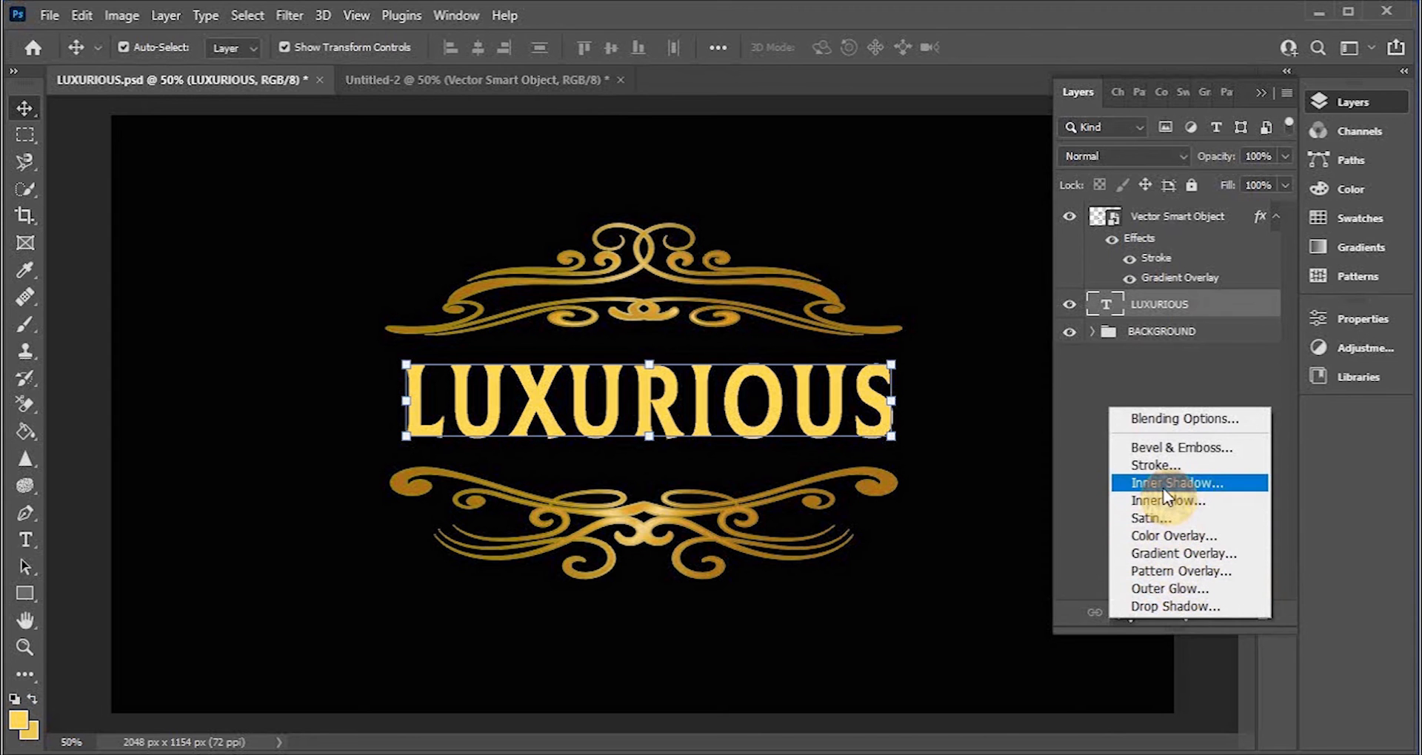
pyautogui.click(1180, 553)
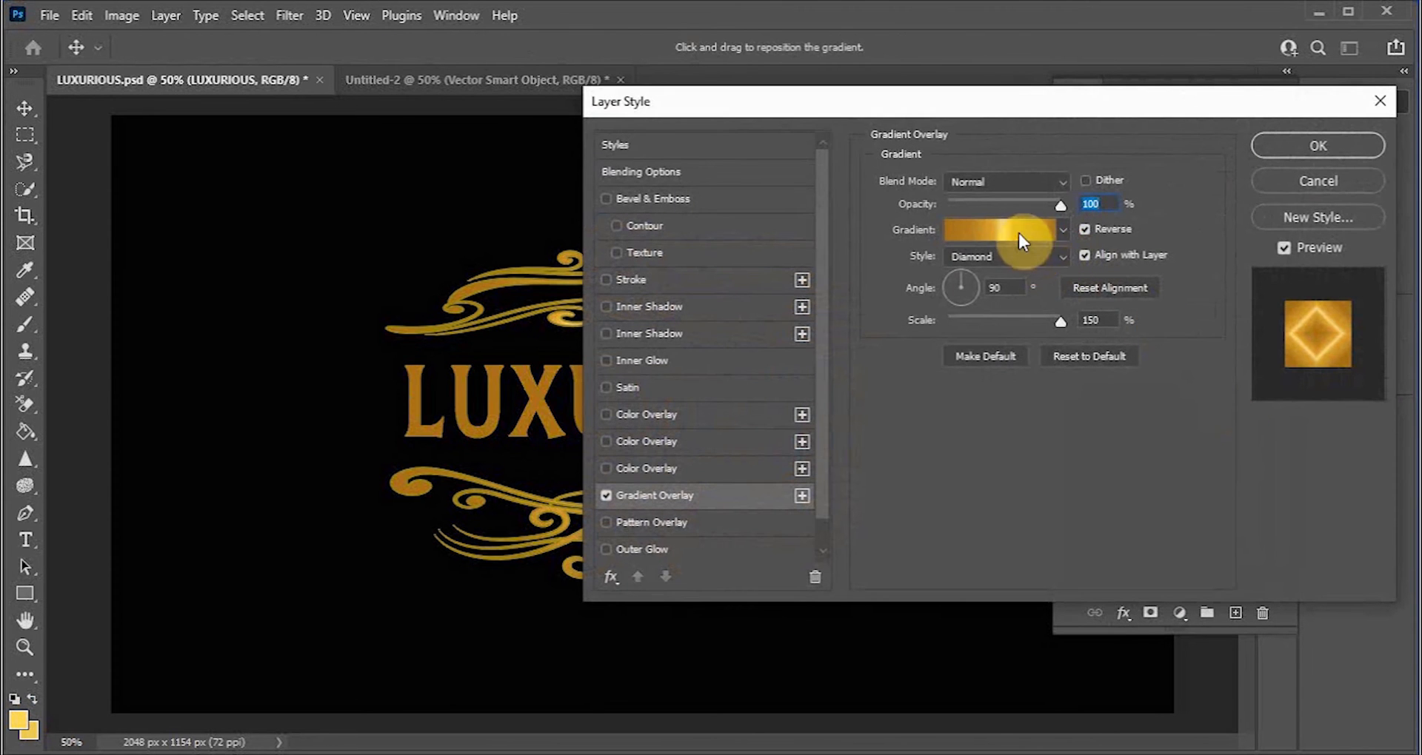
# Step: Open the overlay's gradient and choose a saved custom gold gradient preset
pyautogui.click(1019, 234)
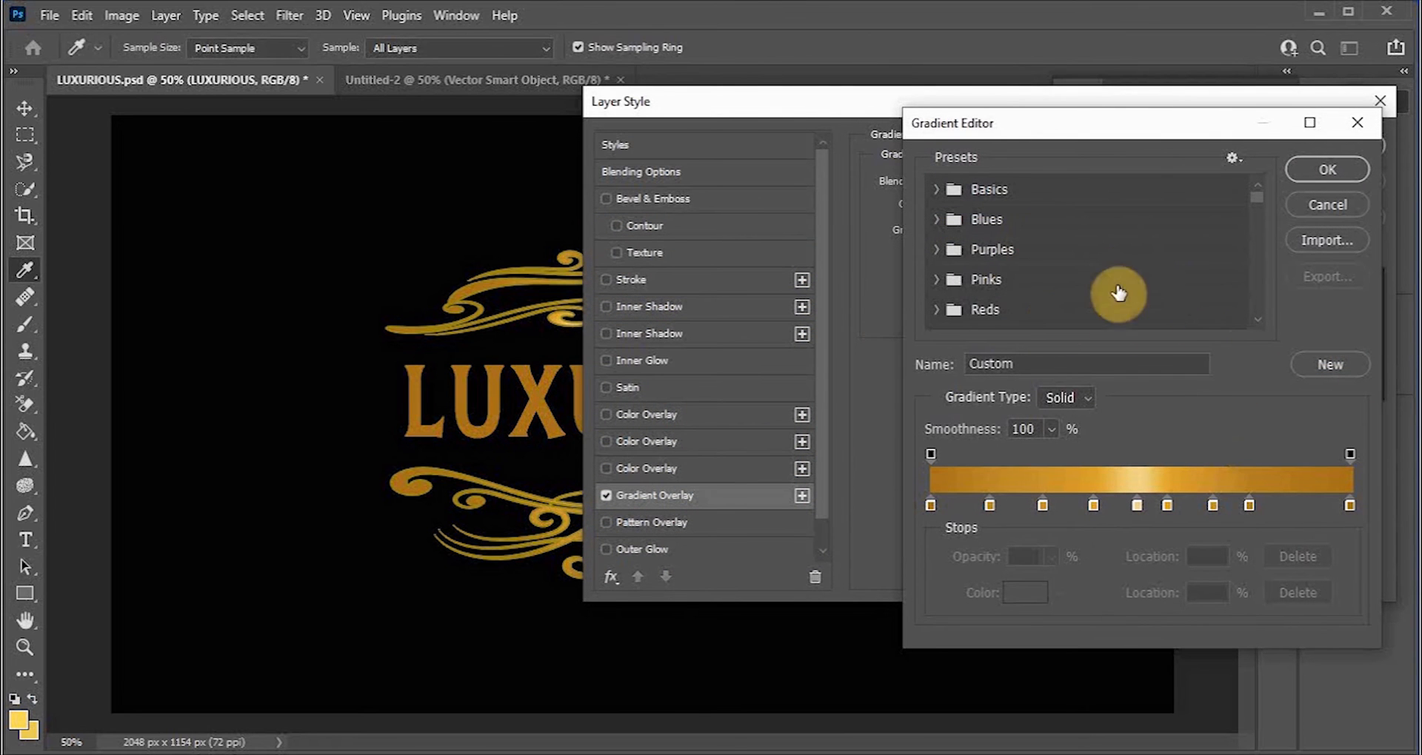
pyautogui.scroll(-5, 1036, 296)
pyautogui.scroll(-10, 1035, 297)
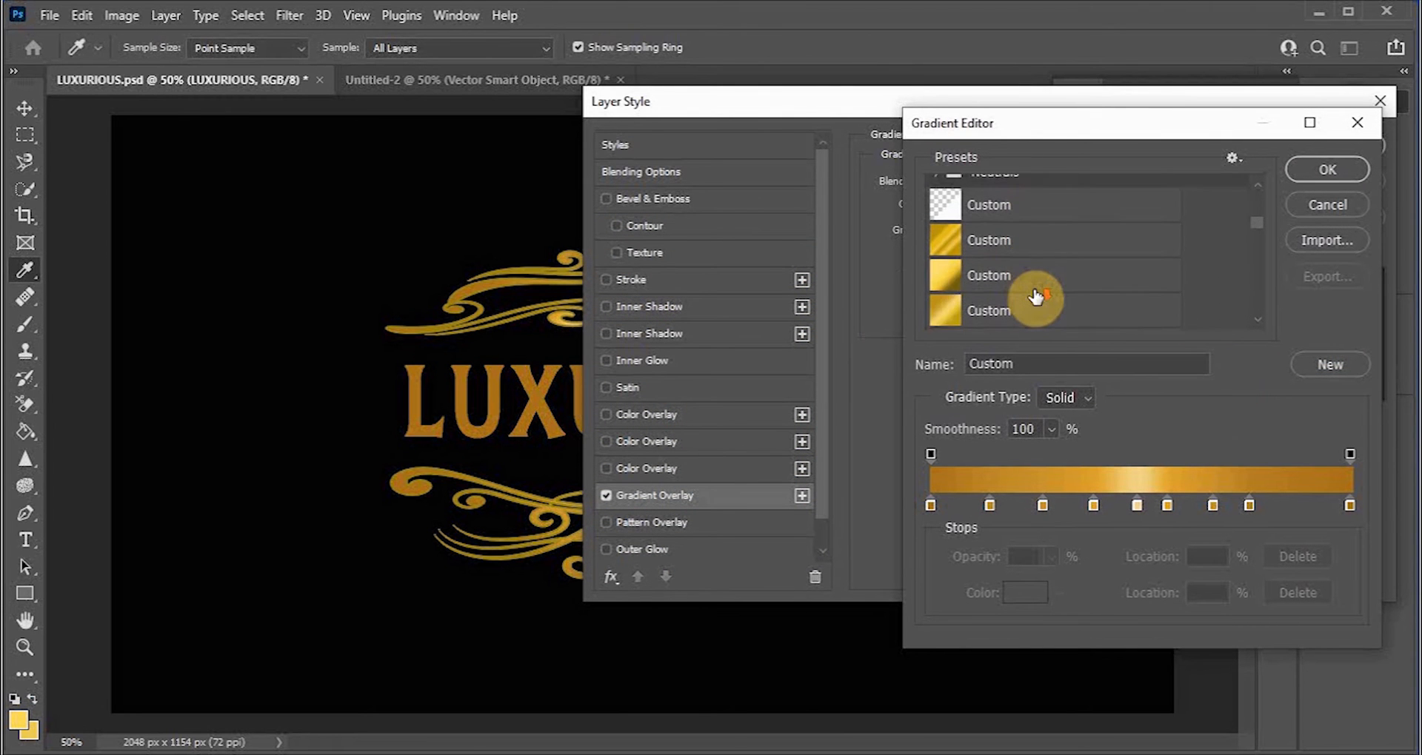
pyautogui.scroll(-3, 1029, 297)
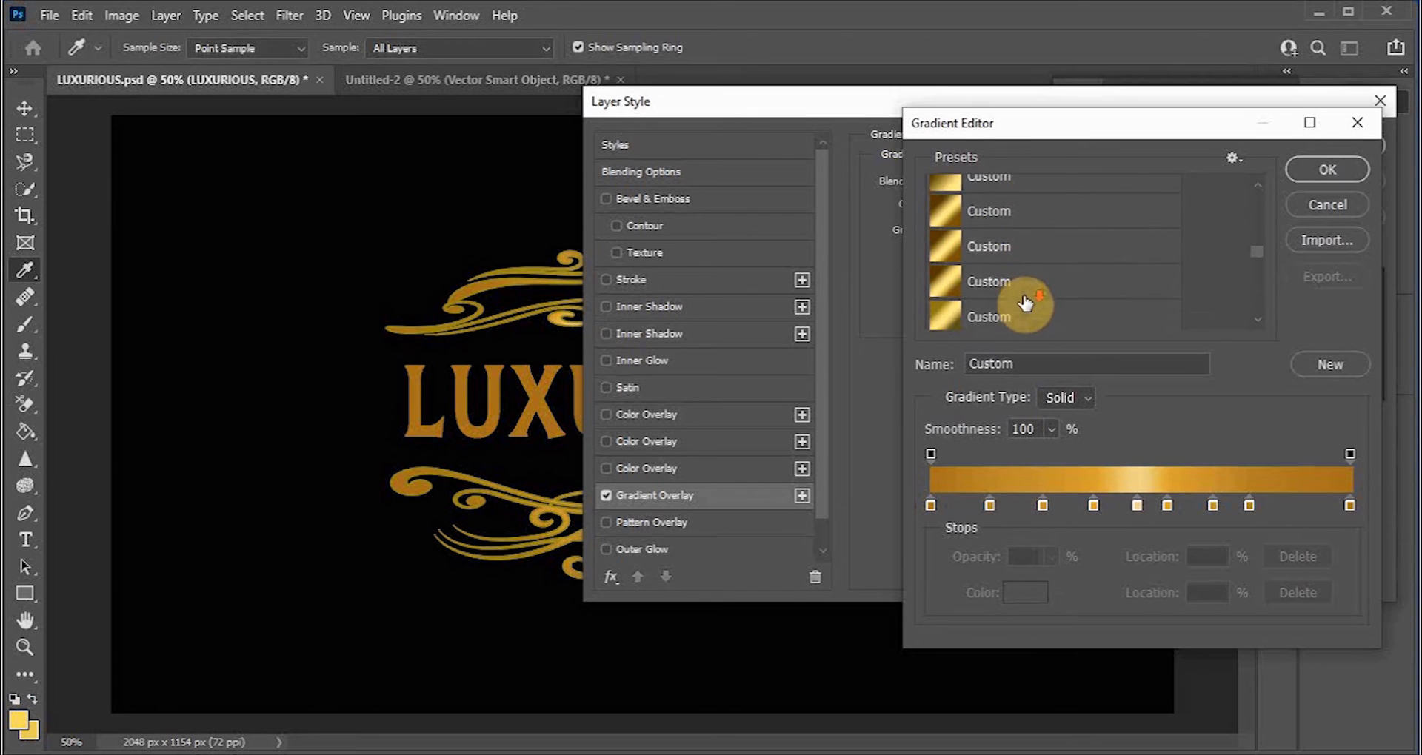
pyautogui.click(966, 317)
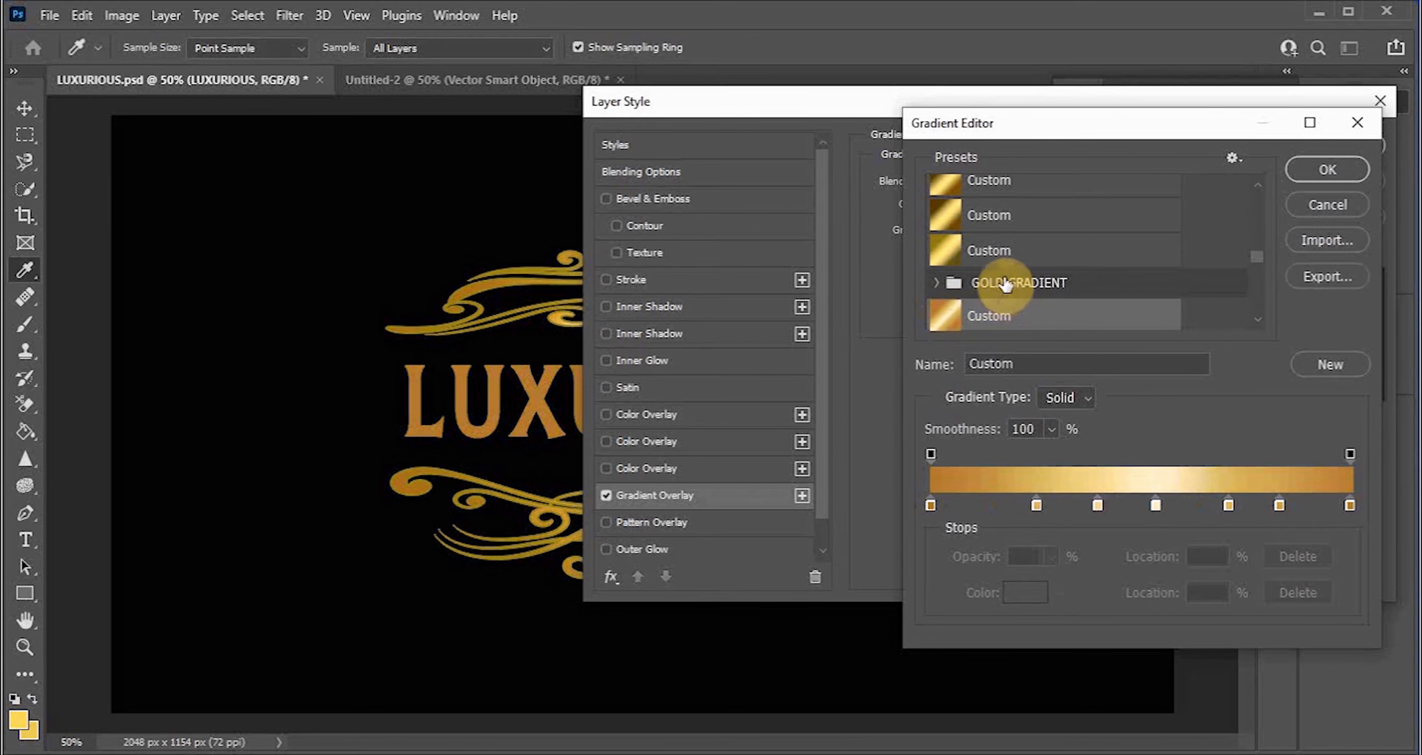
# Step: Browse the custom gradient presets and pick a different gold gradient for the text overlay, then confirm it
pyautogui.scroll(-3, 993, 308)
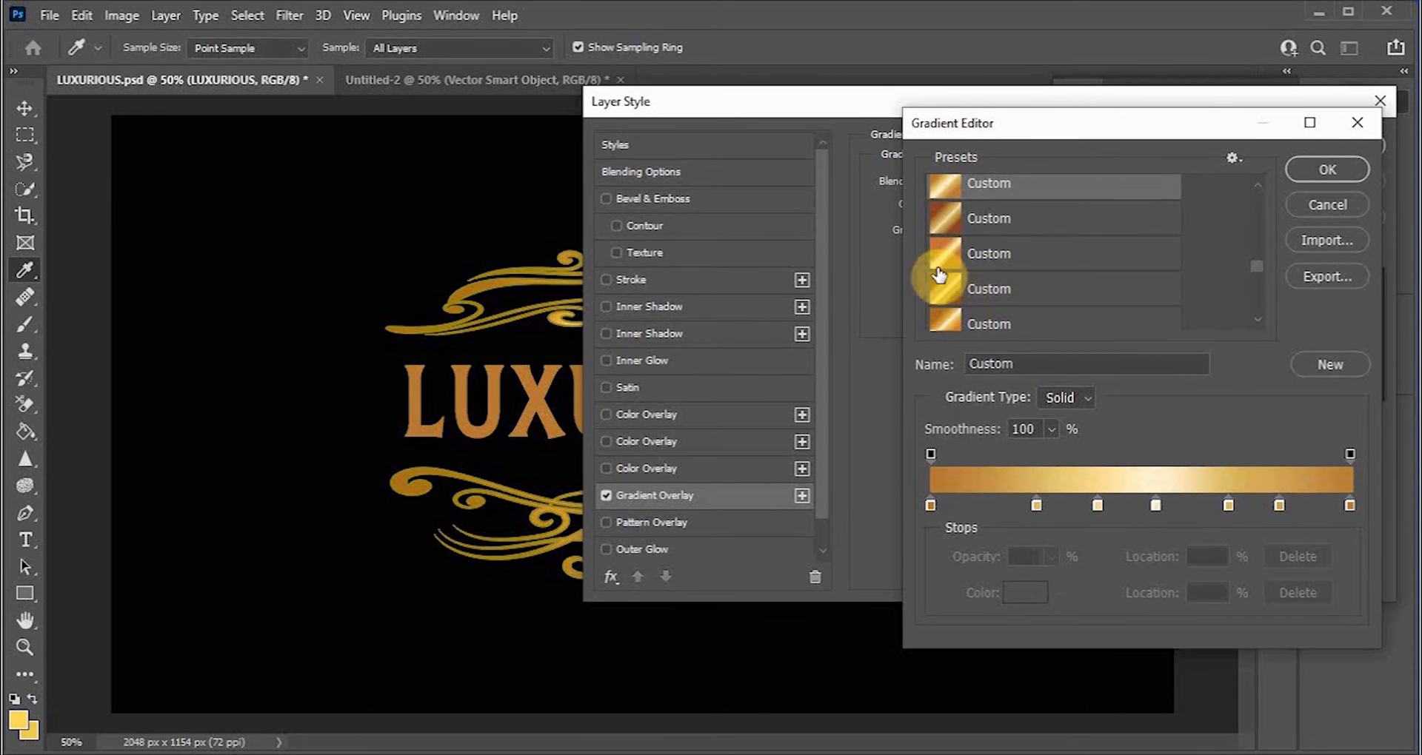
pyautogui.click(944, 250)
pyautogui.click(950, 293)
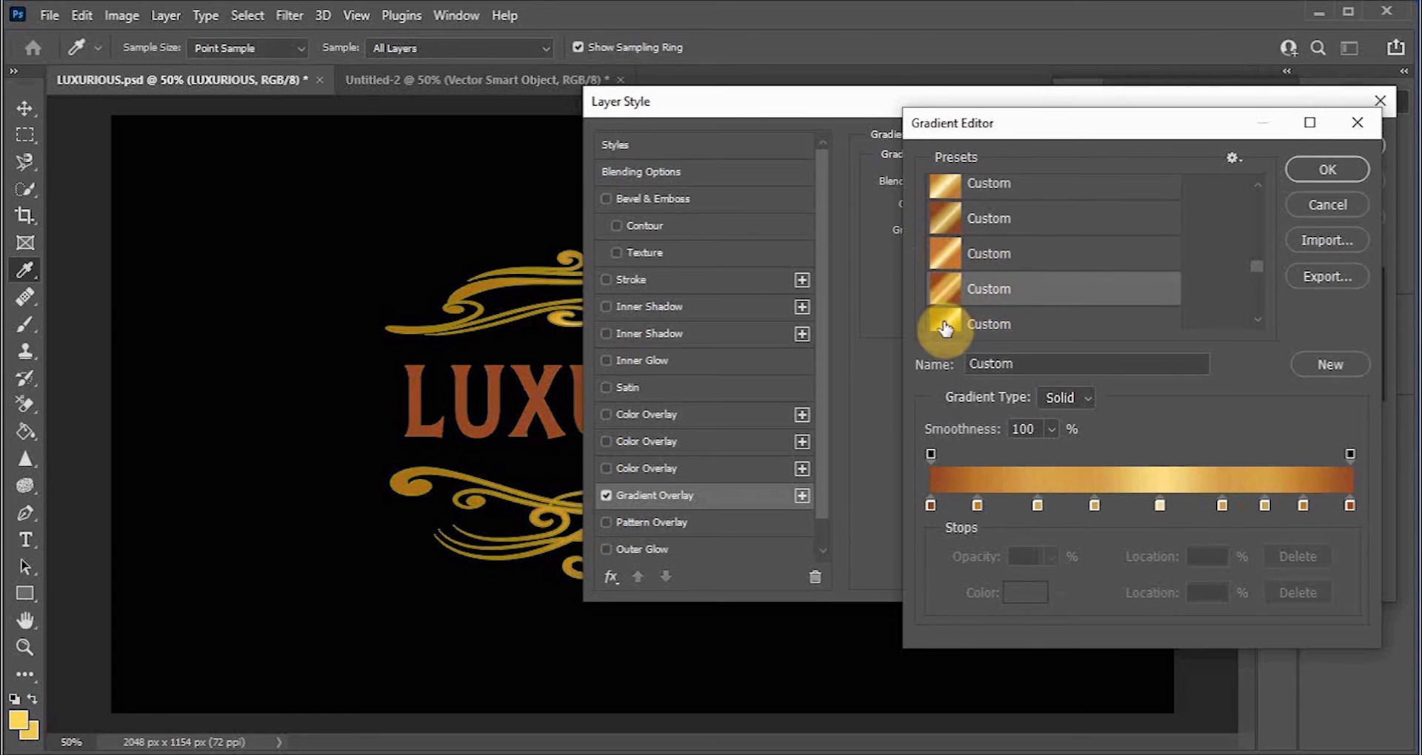
pyautogui.click(952, 322)
pyautogui.scroll(-3, 990, 300)
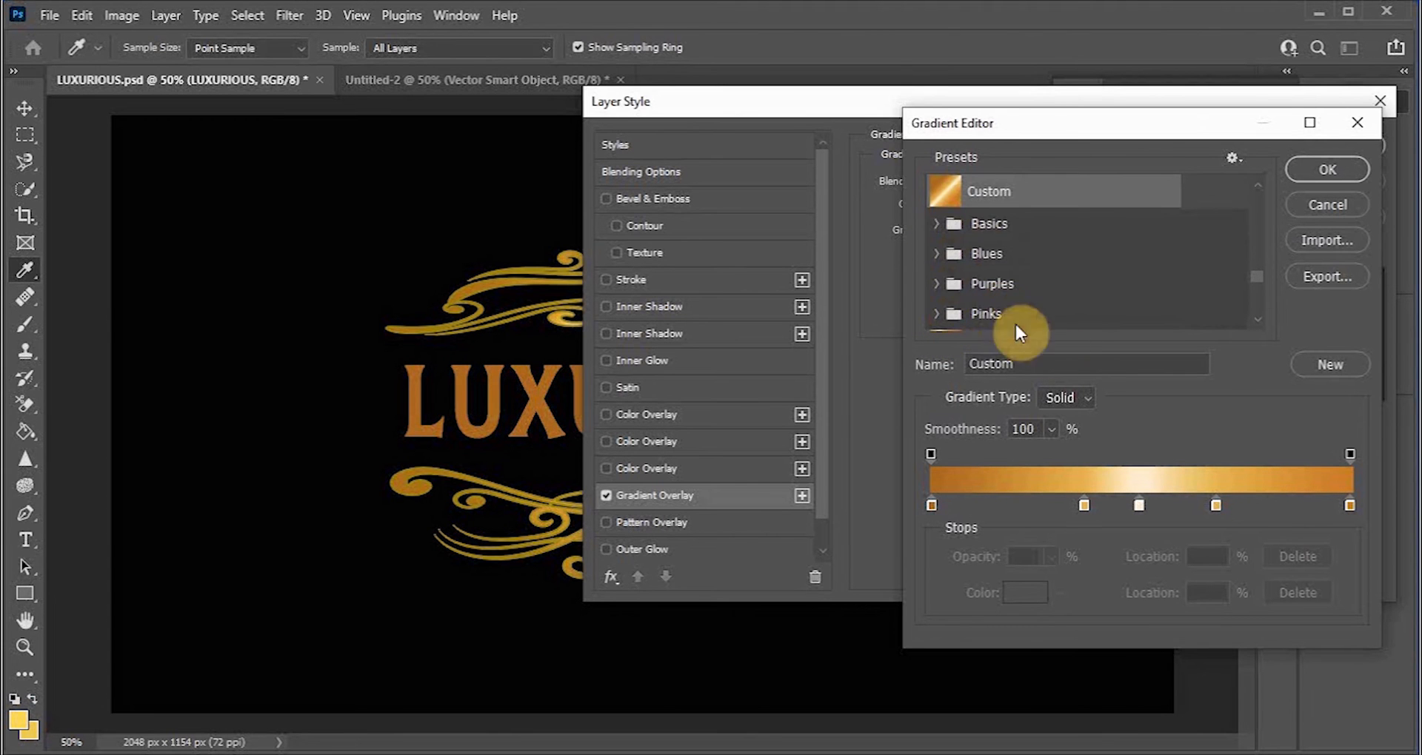
pyautogui.scroll(-5, 955, 296)
pyautogui.scroll(-5, 966, 307)
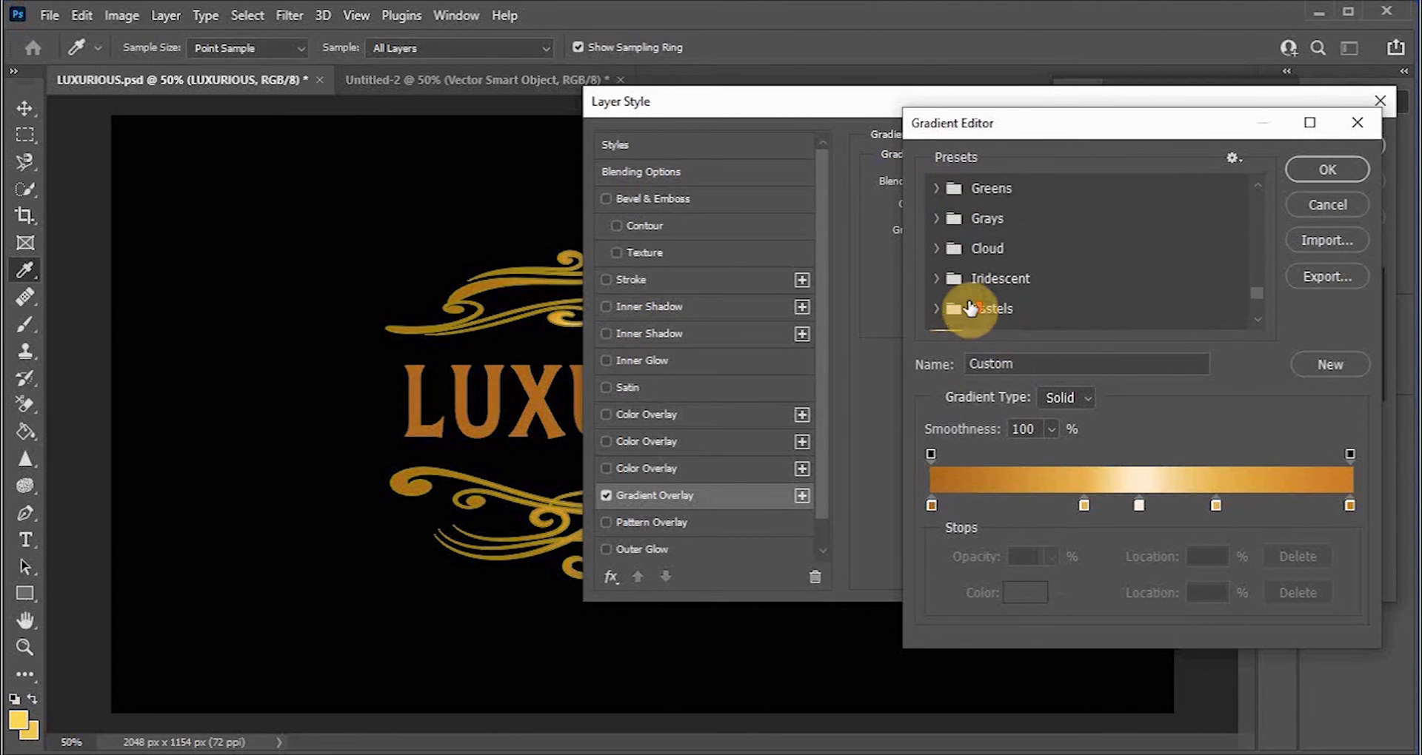
pyautogui.click(944, 253)
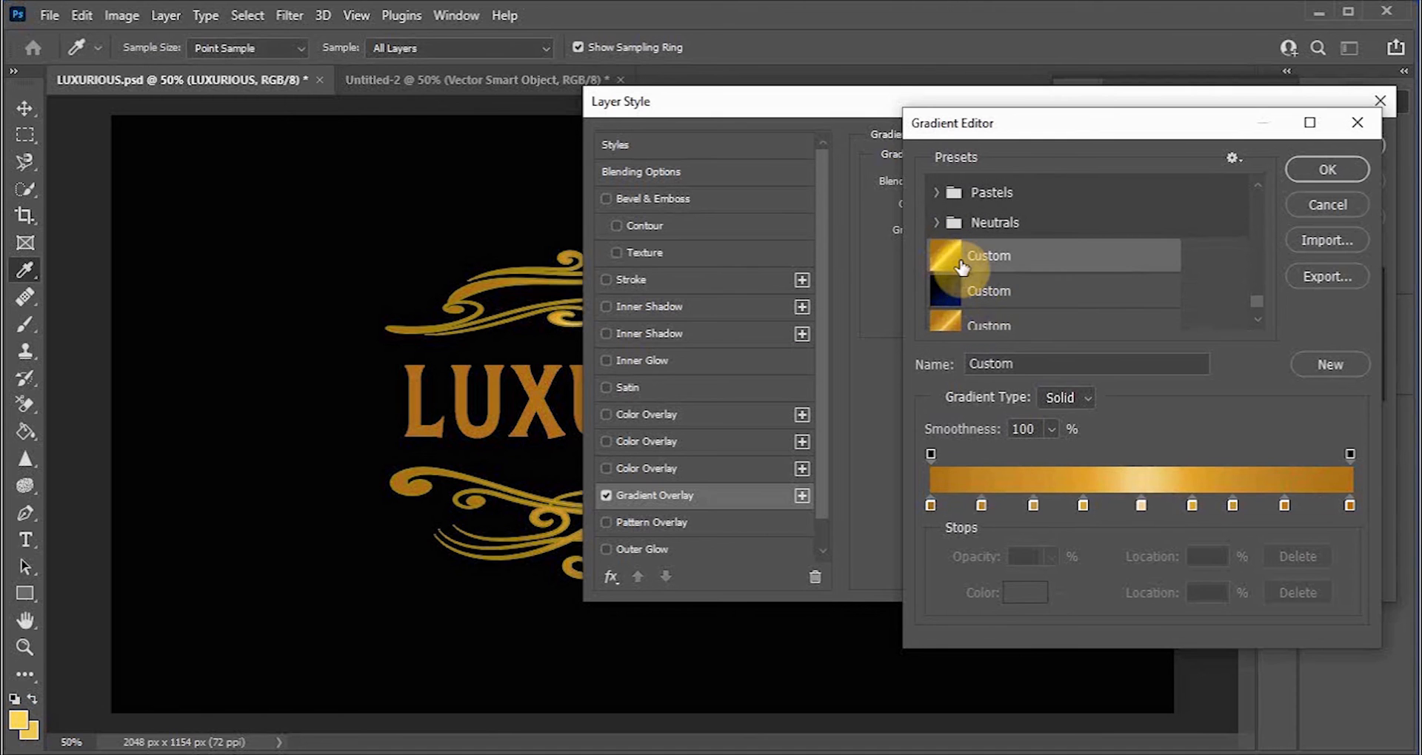
pyautogui.click(972, 328)
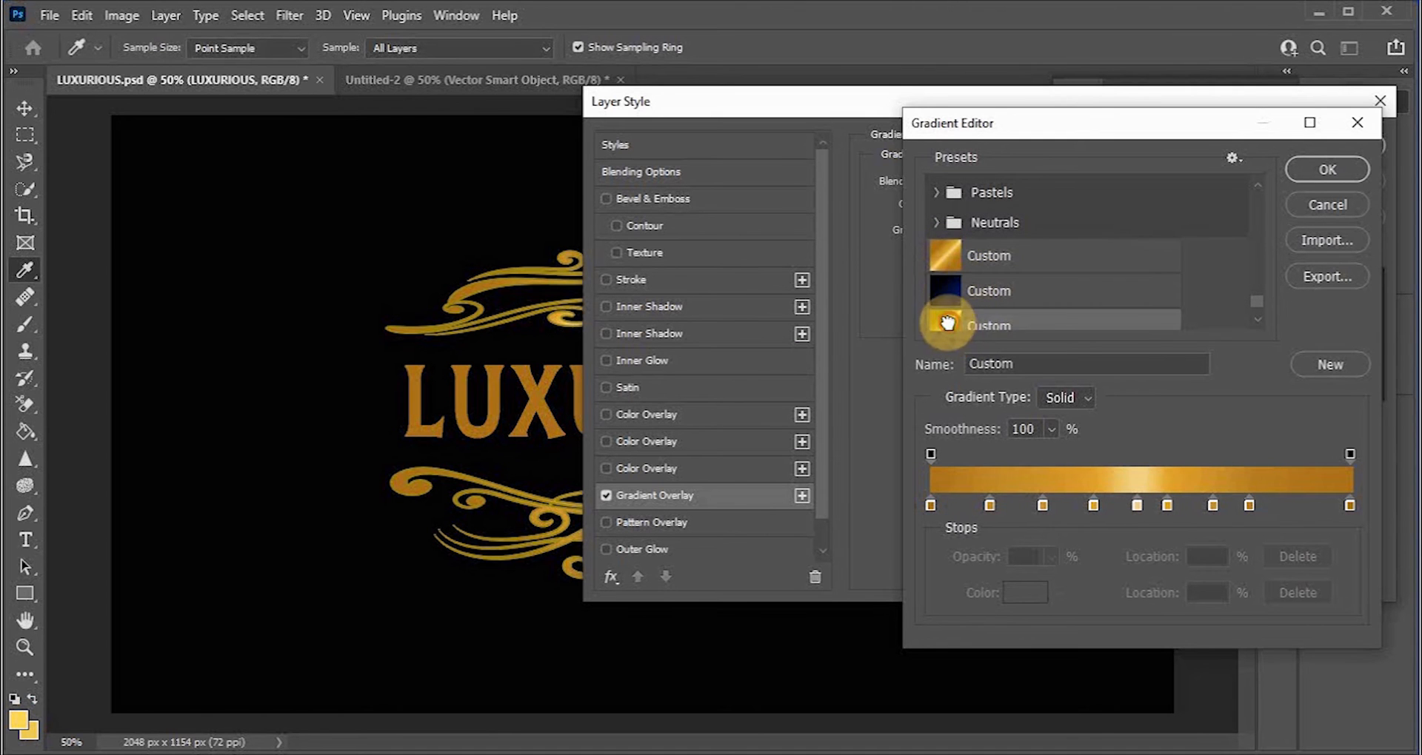
pyautogui.click(1309, 169)
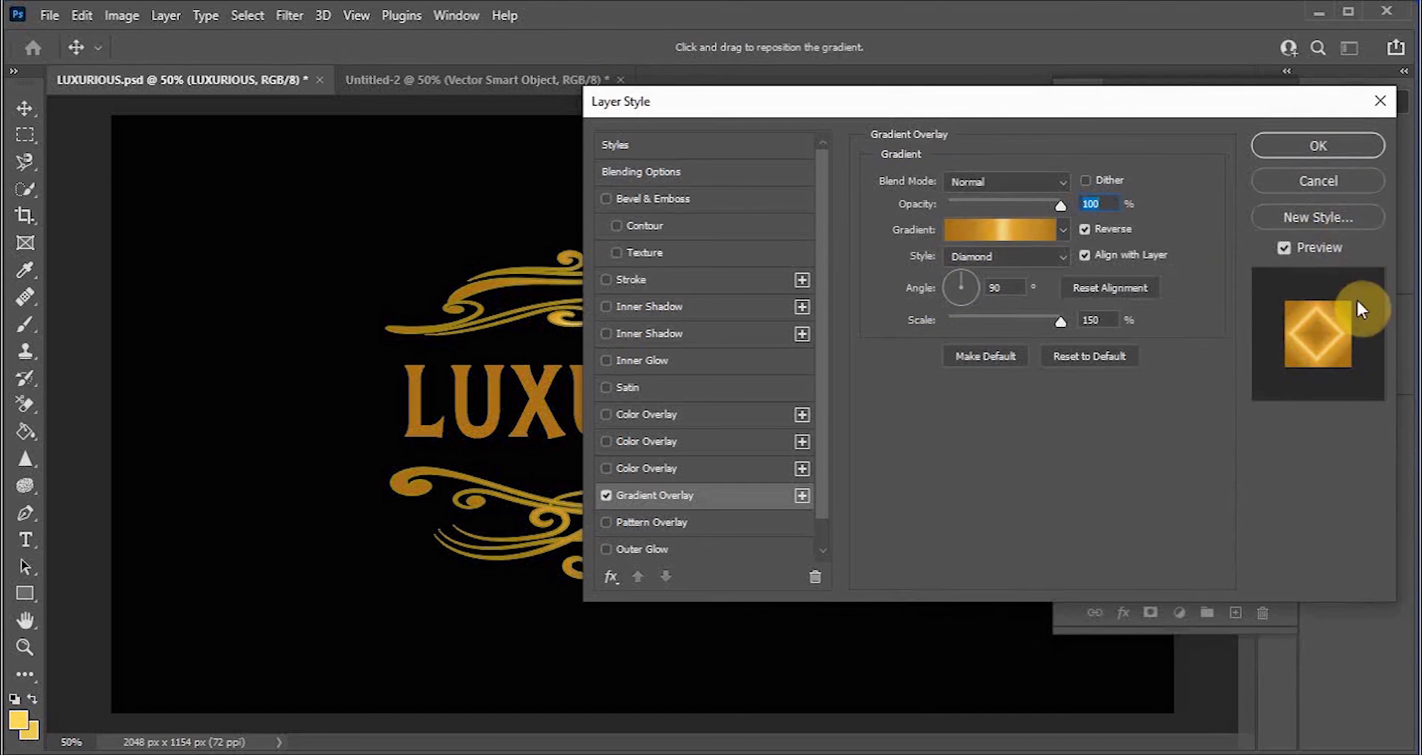
# Step: Change the text's gradient overlay style from Diamond to Linear
pyautogui.click(1055, 262)
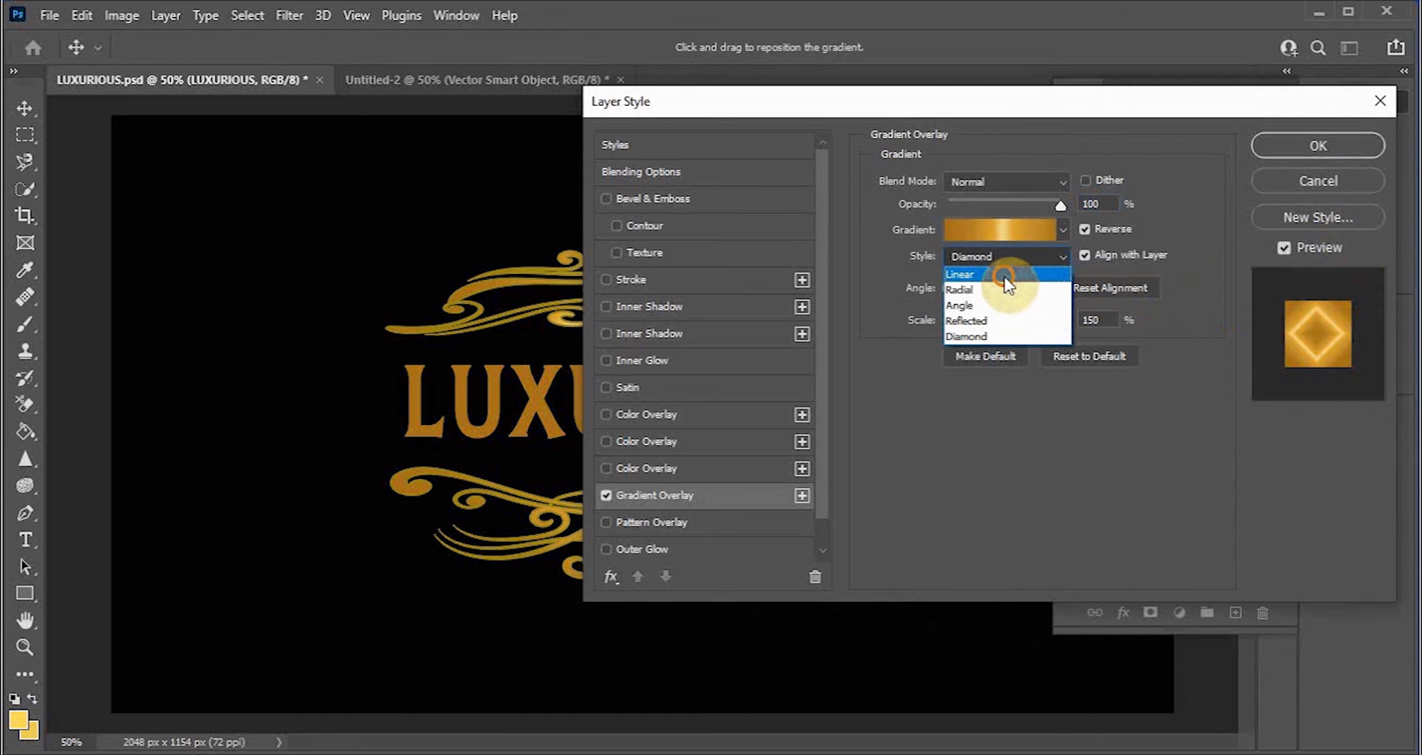
pyautogui.click(1022, 274)
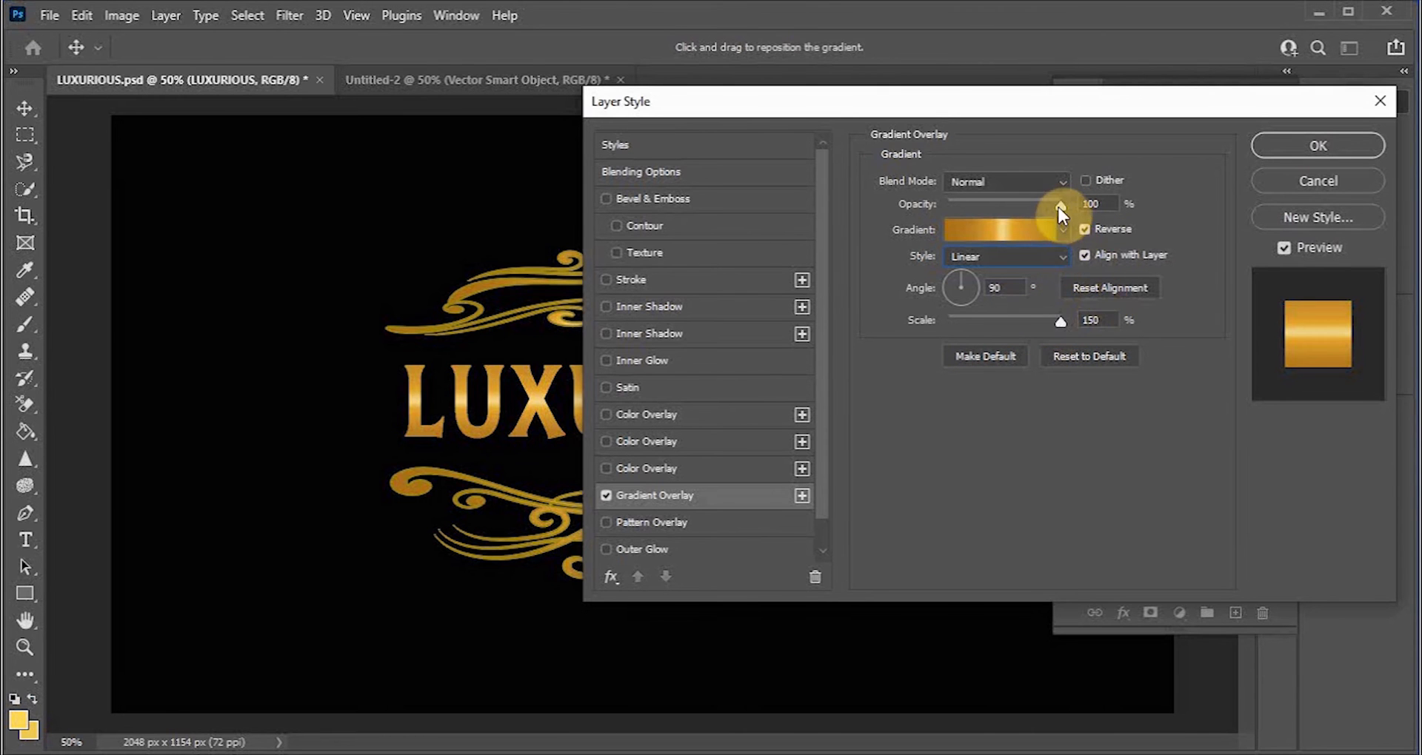
pyautogui.moveTo(1056, 206)
pyautogui.mouseDown()
pyautogui.moveTo(1008, 219)
pyautogui.moveTo(1055, 226)
pyautogui.mouseUp()
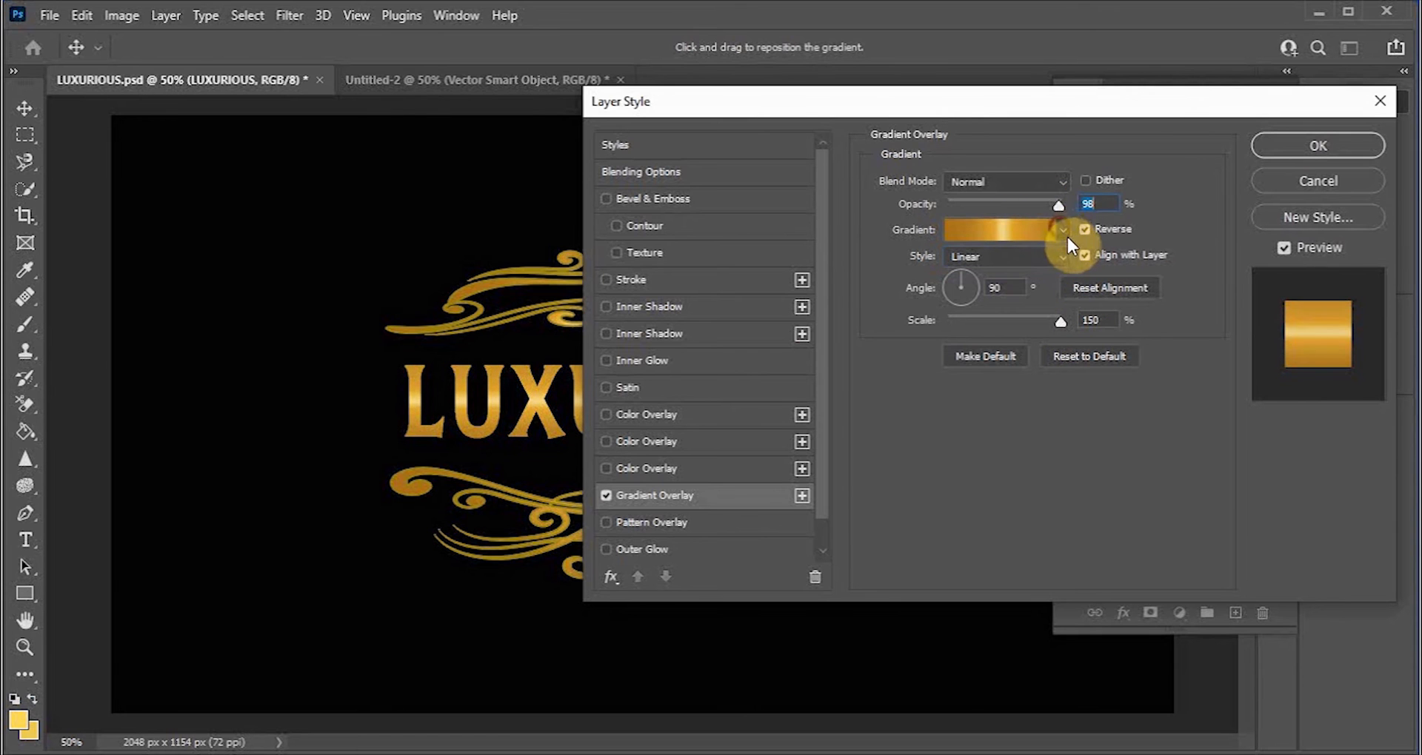
# Step: Set the gradient overlay blend mode to Dissolve and apply the layer style to the text
pyautogui.click(1063, 181)
pyautogui.click(1011, 220)
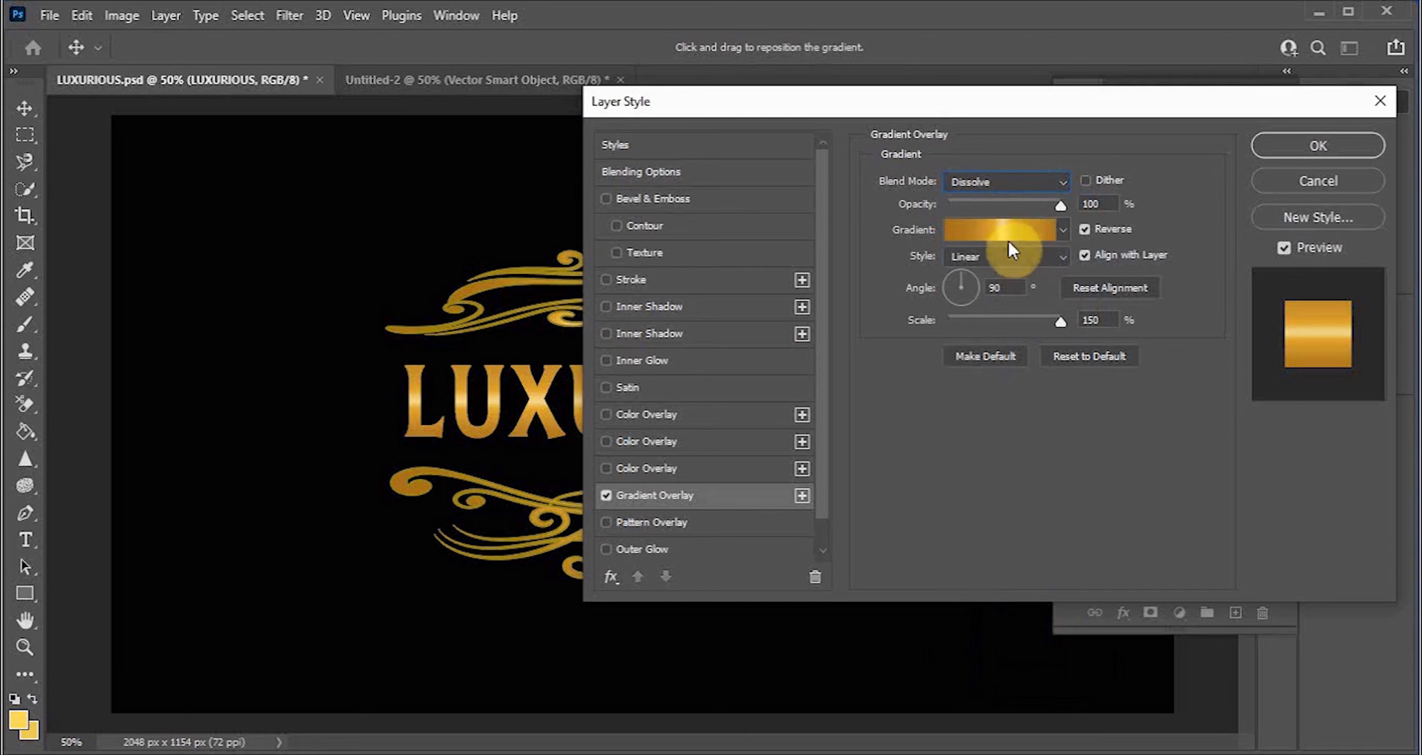
pyautogui.click(1301, 147)
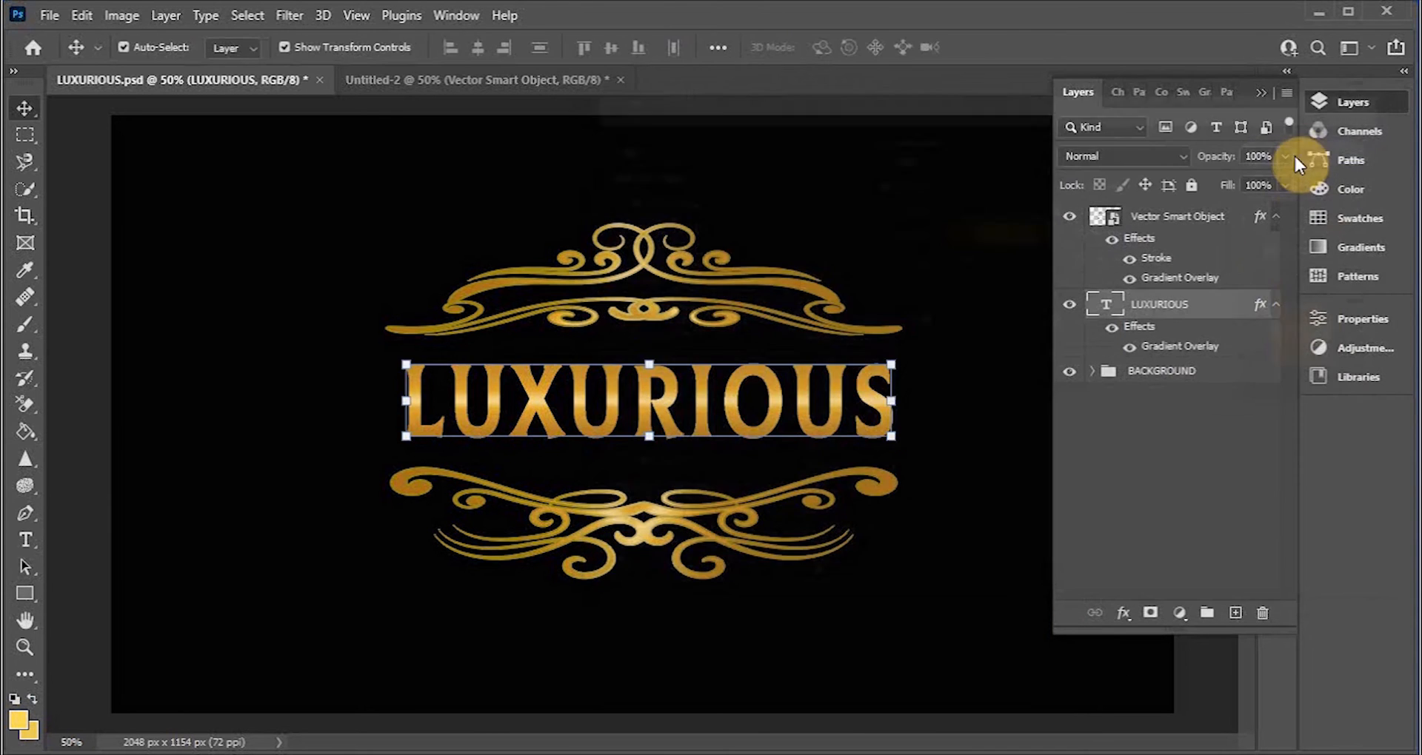
# Step: Add a Stroke effect to the LUXURIOUS text layer and turn off the stroke gradient's Reverse option
pyautogui.click(1125, 614)
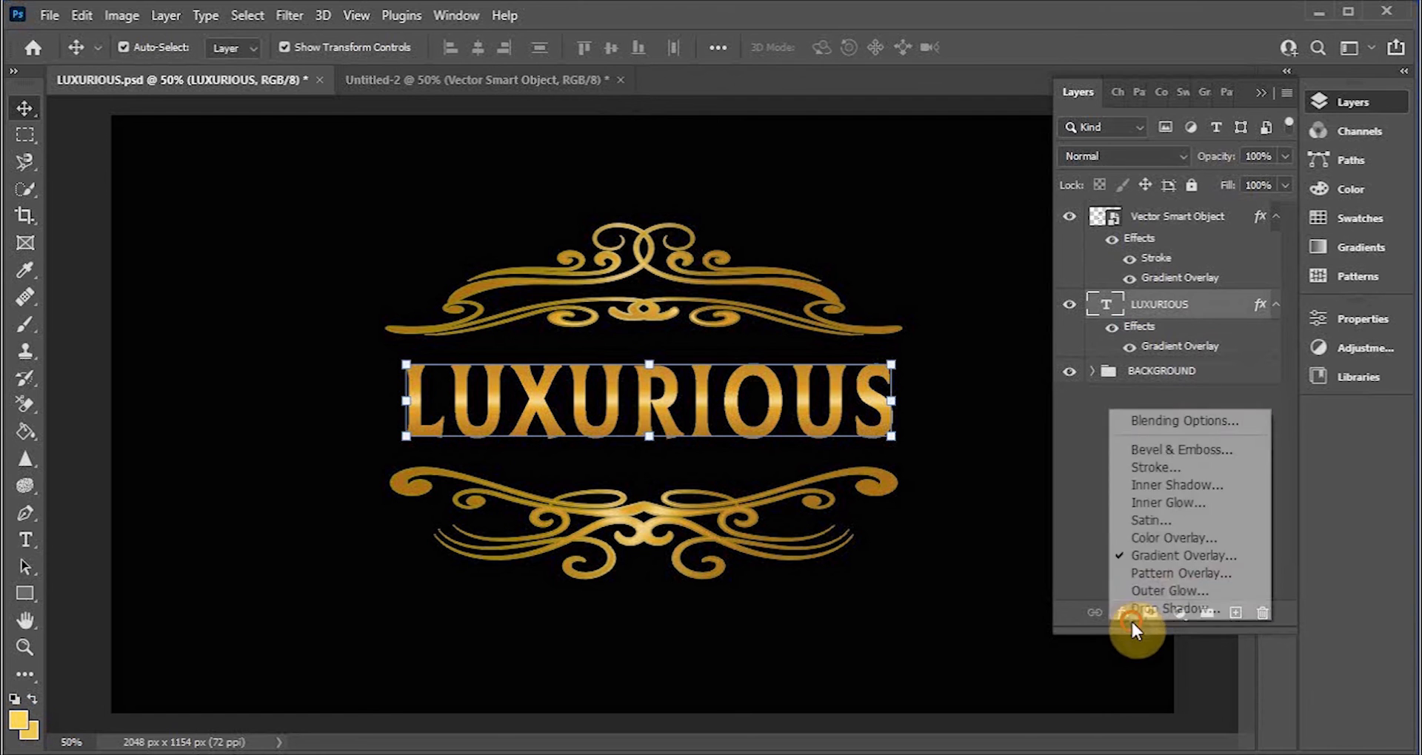
pyautogui.click(1143, 468)
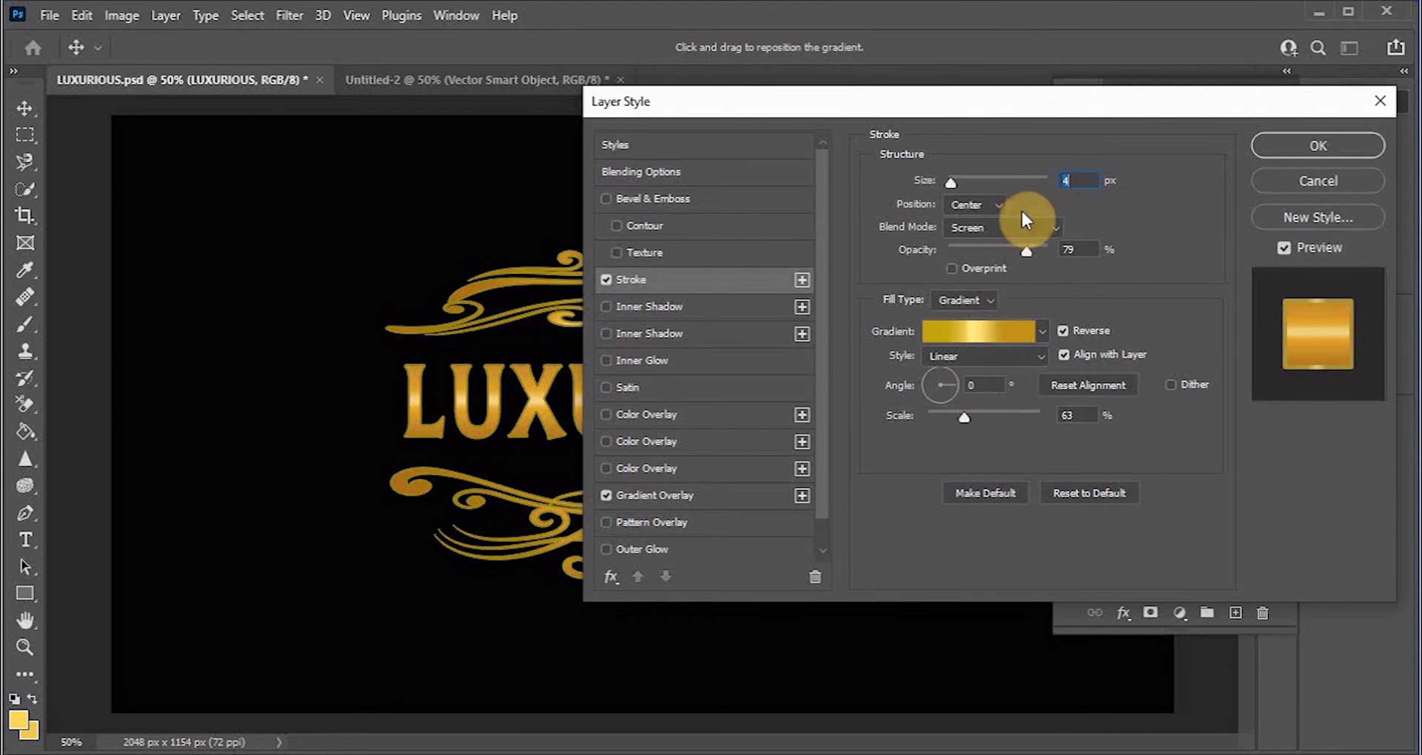
pyautogui.click(1062, 330)
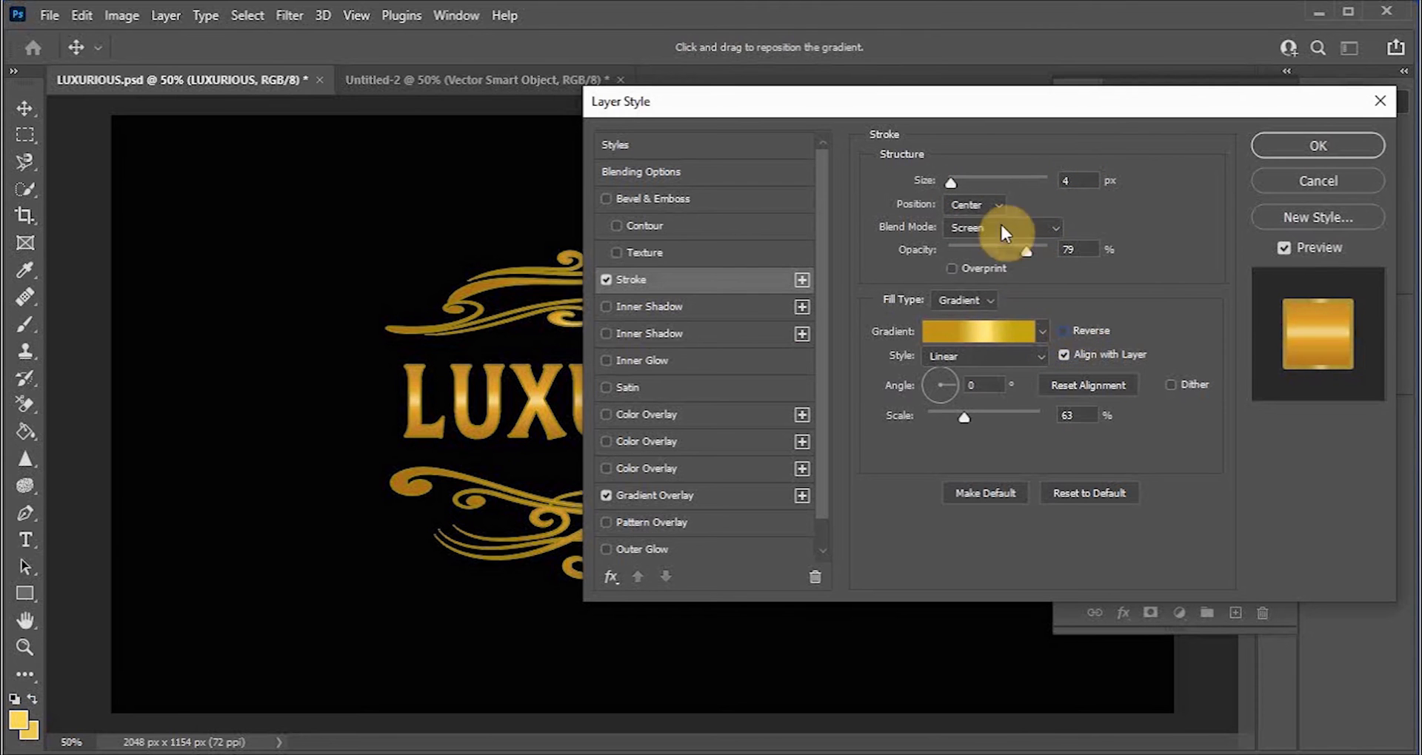
# Step: Open the stroke gradient and recolour the right stop at 80% to a deeper gold, #c59410
pyautogui.click(990, 336)
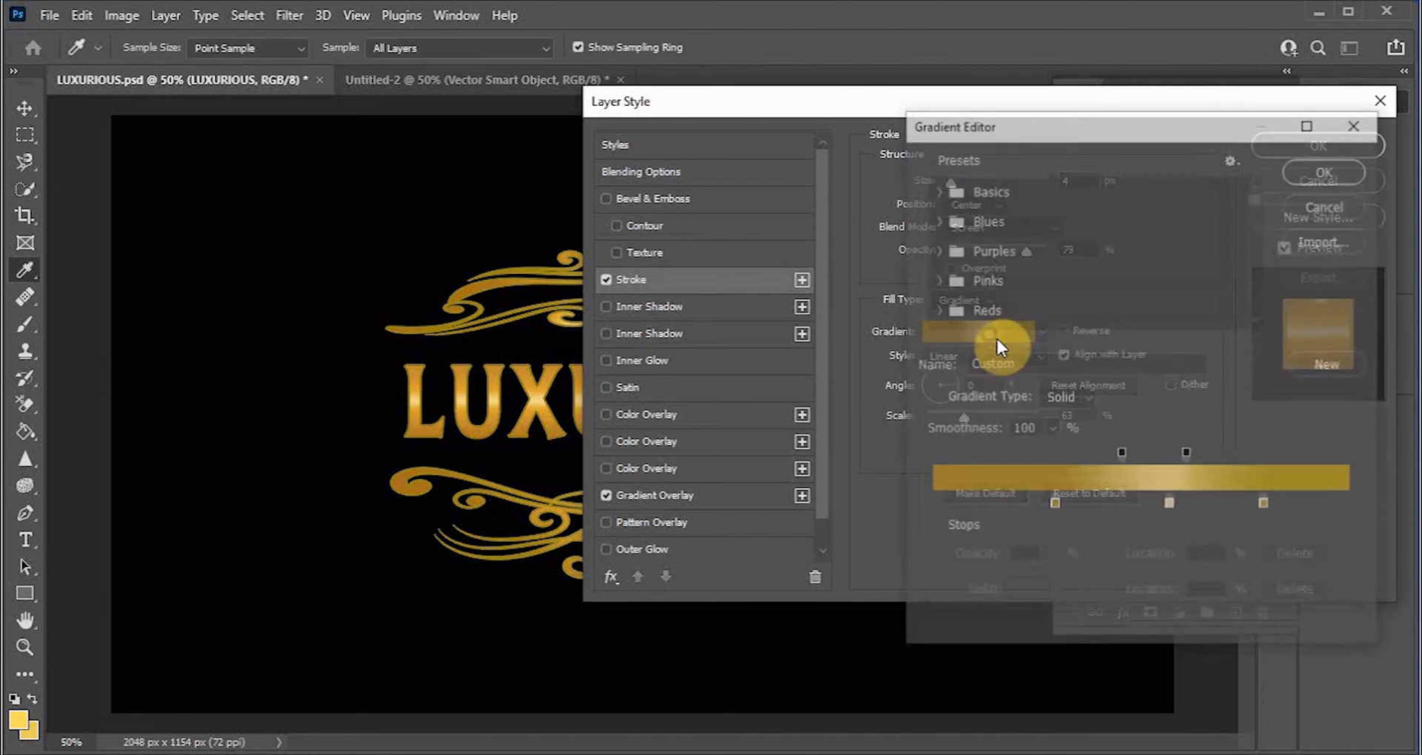
pyautogui.click(1266, 507)
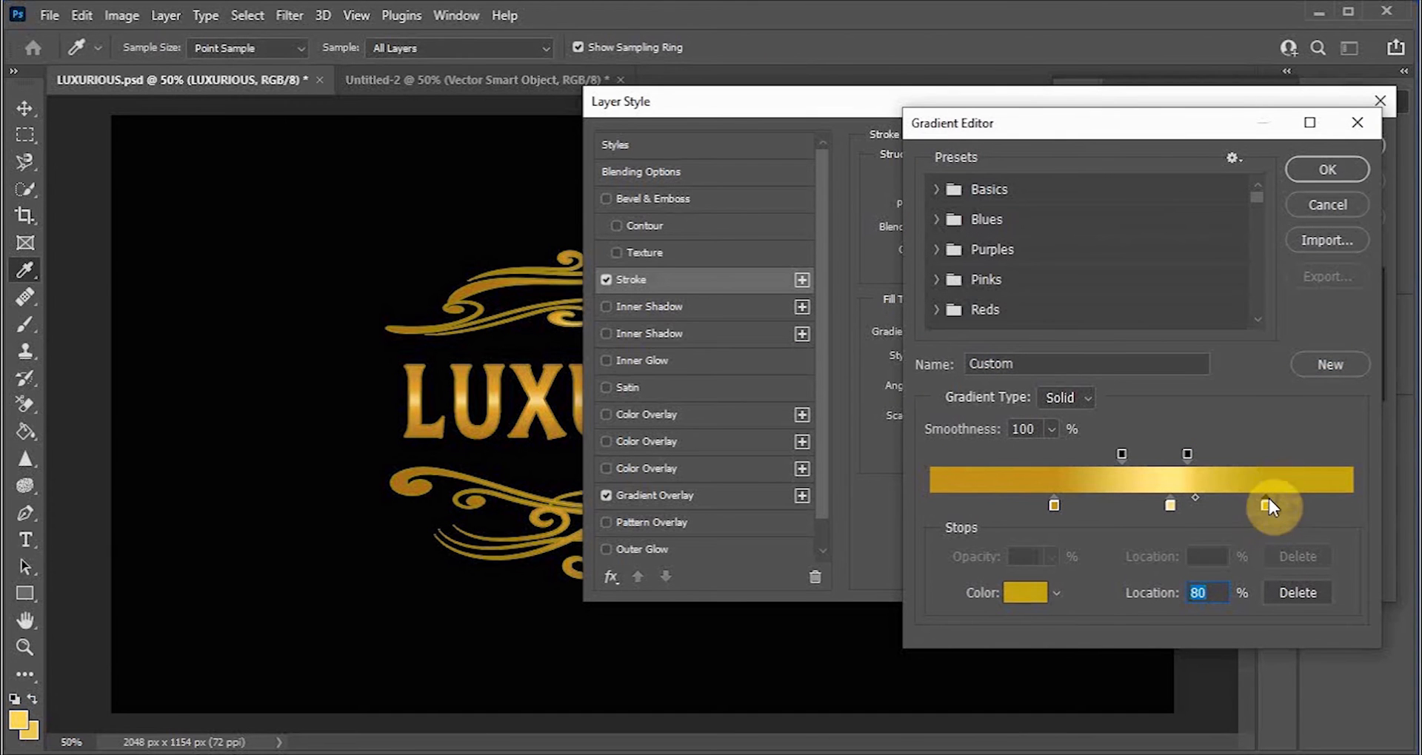
pyautogui.click(1036, 590)
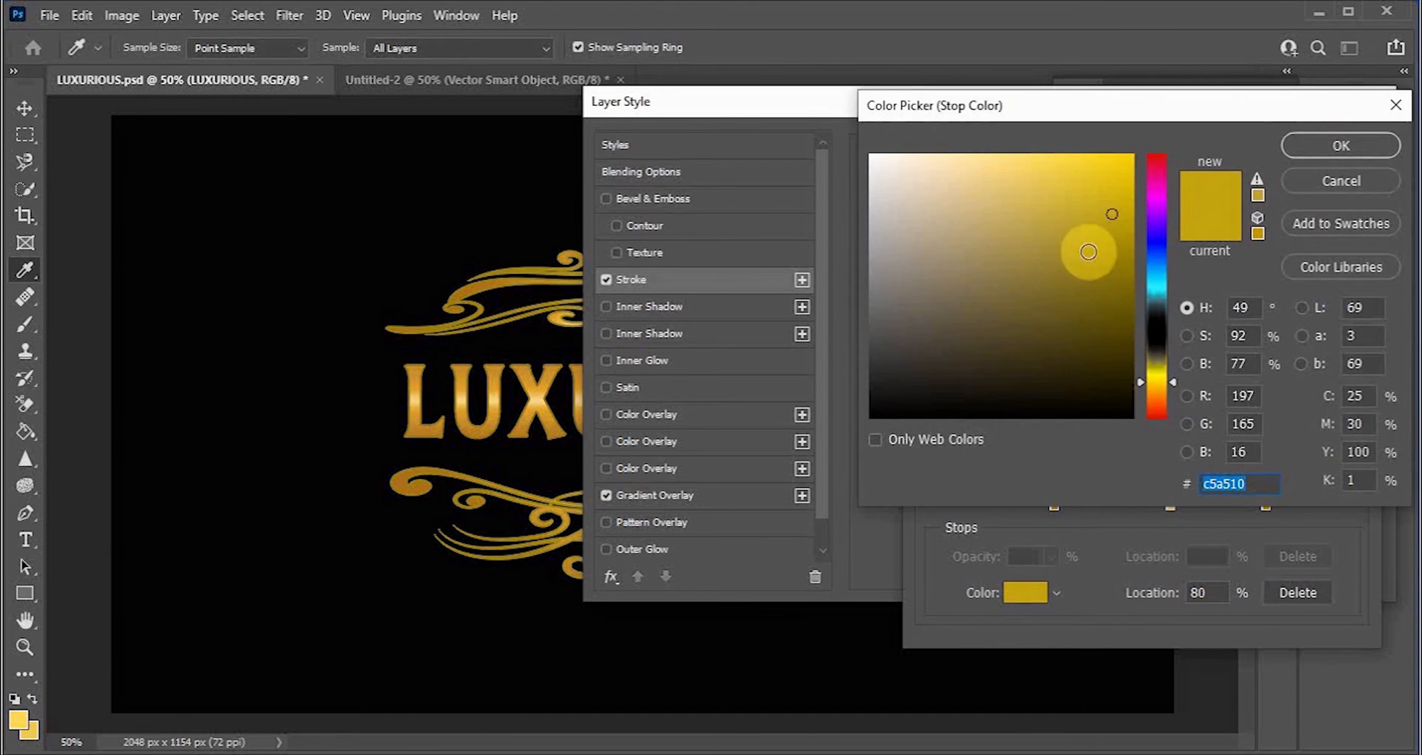
pyautogui.moveTo(1175, 384); pyautogui.dragTo(1173, 379)
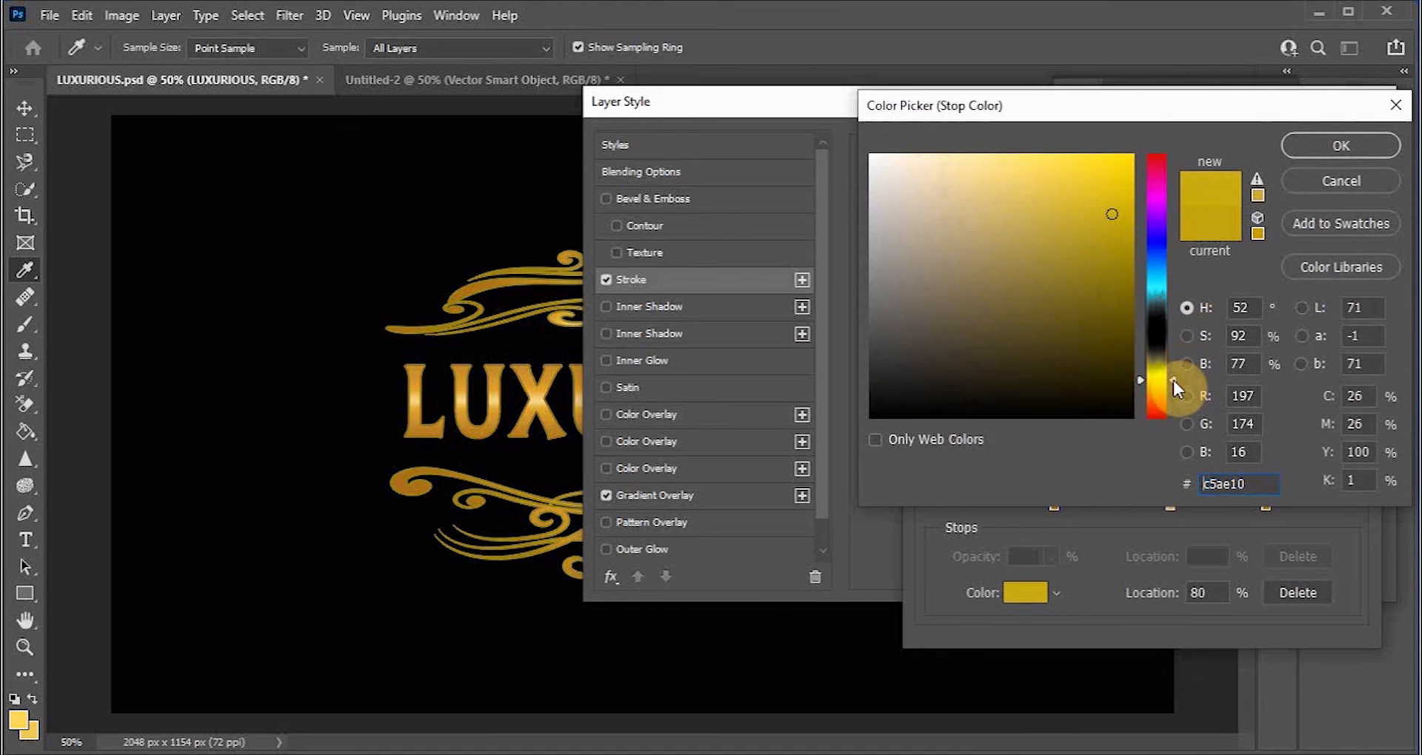
pyautogui.click(1173, 385)
pyautogui.click(1089, 192)
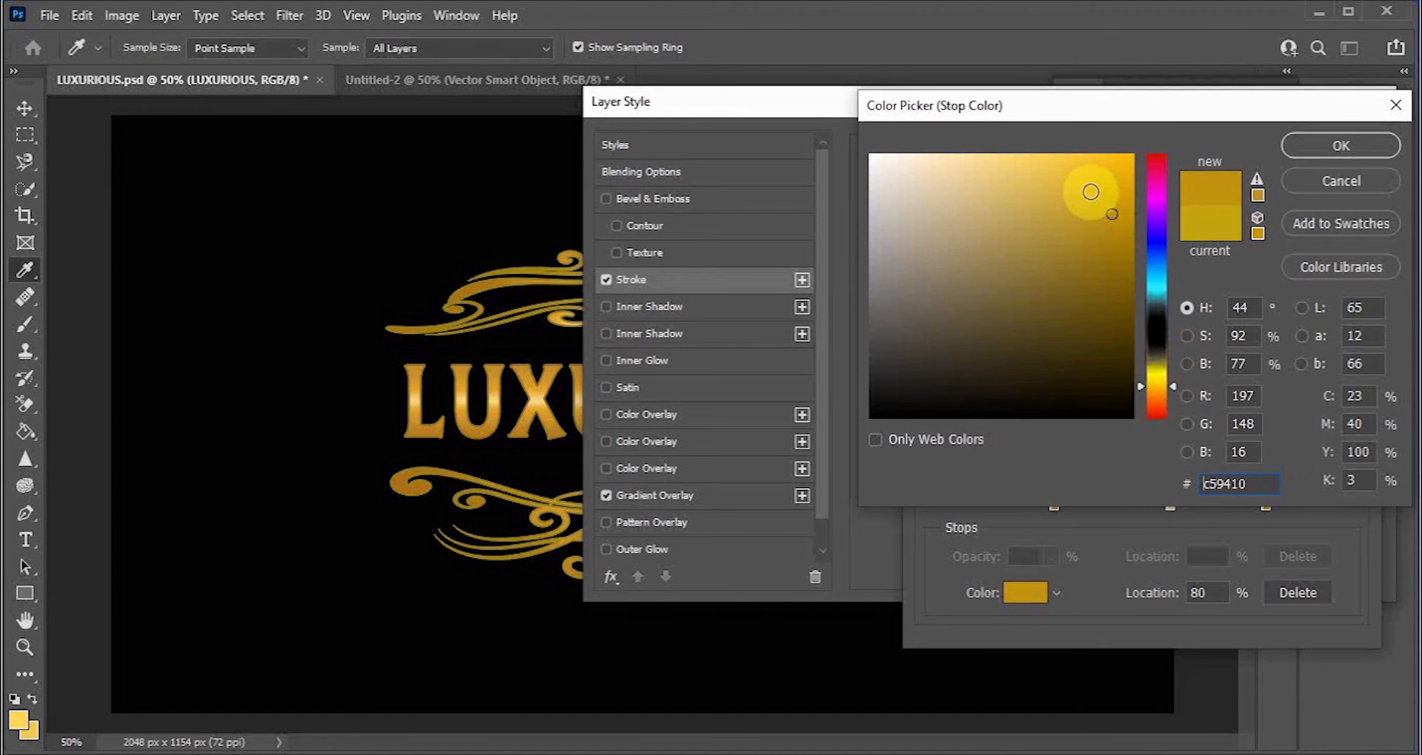
pyautogui.click(1341, 147)
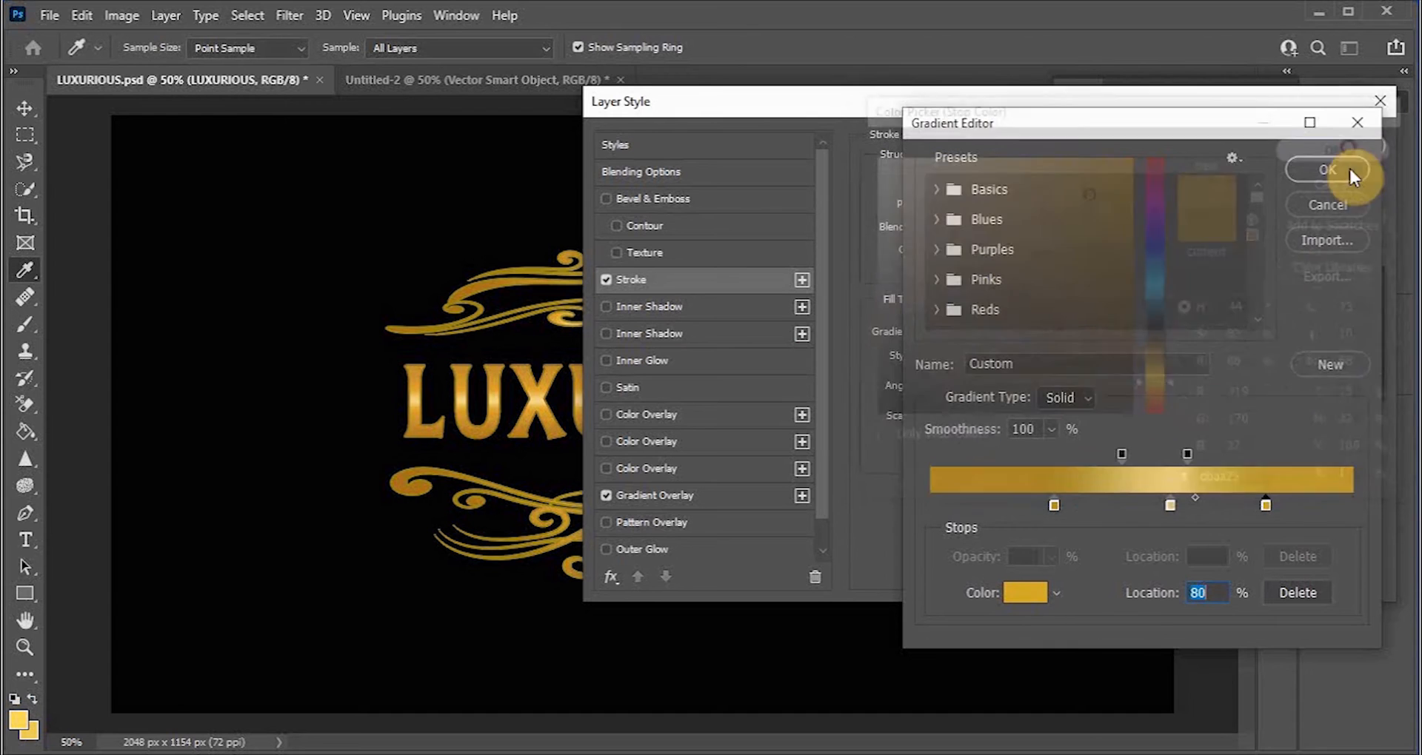
# Step: Recolour the middle gradient stop of the stroke to a golden yellow, #ddbc22
pyautogui.doubleClick(1171, 506)
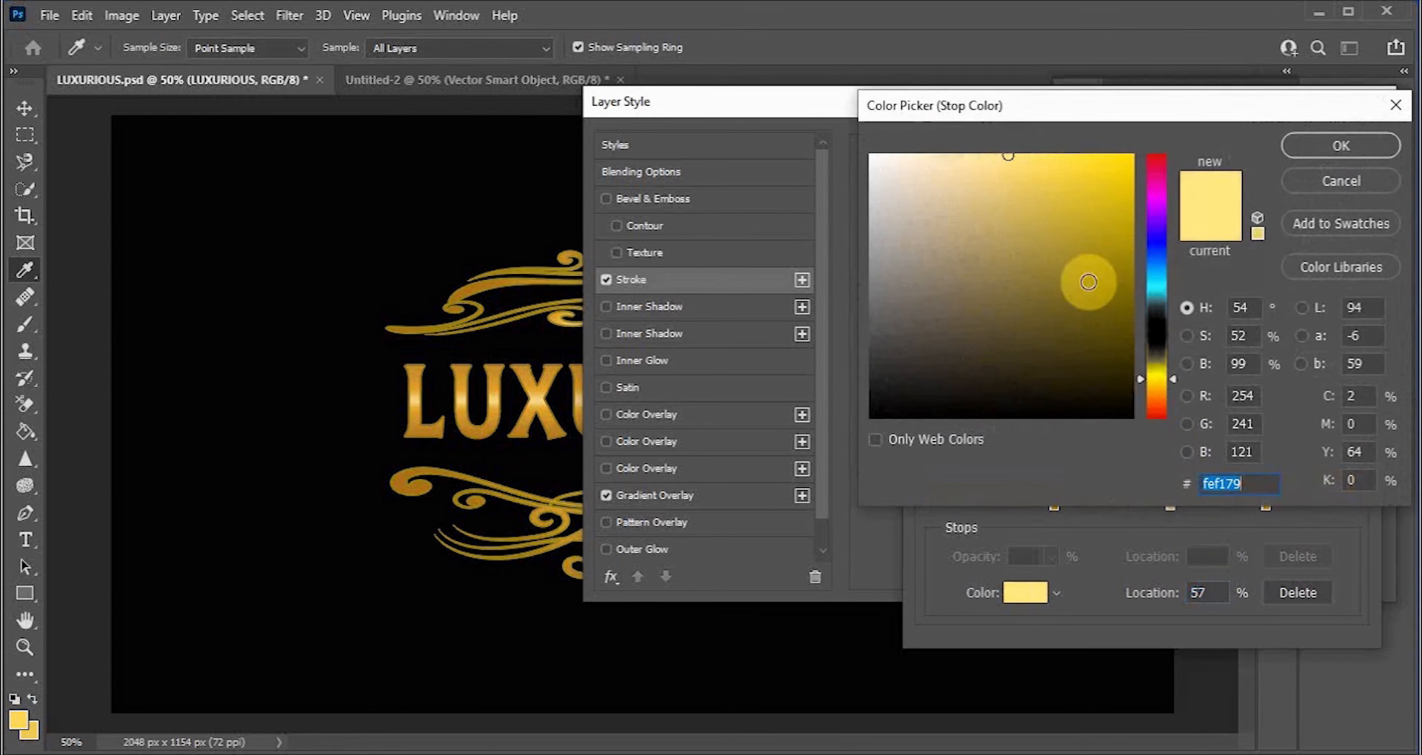
pyautogui.moveTo(1173, 379); pyautogui.dragTo(1174, 382)
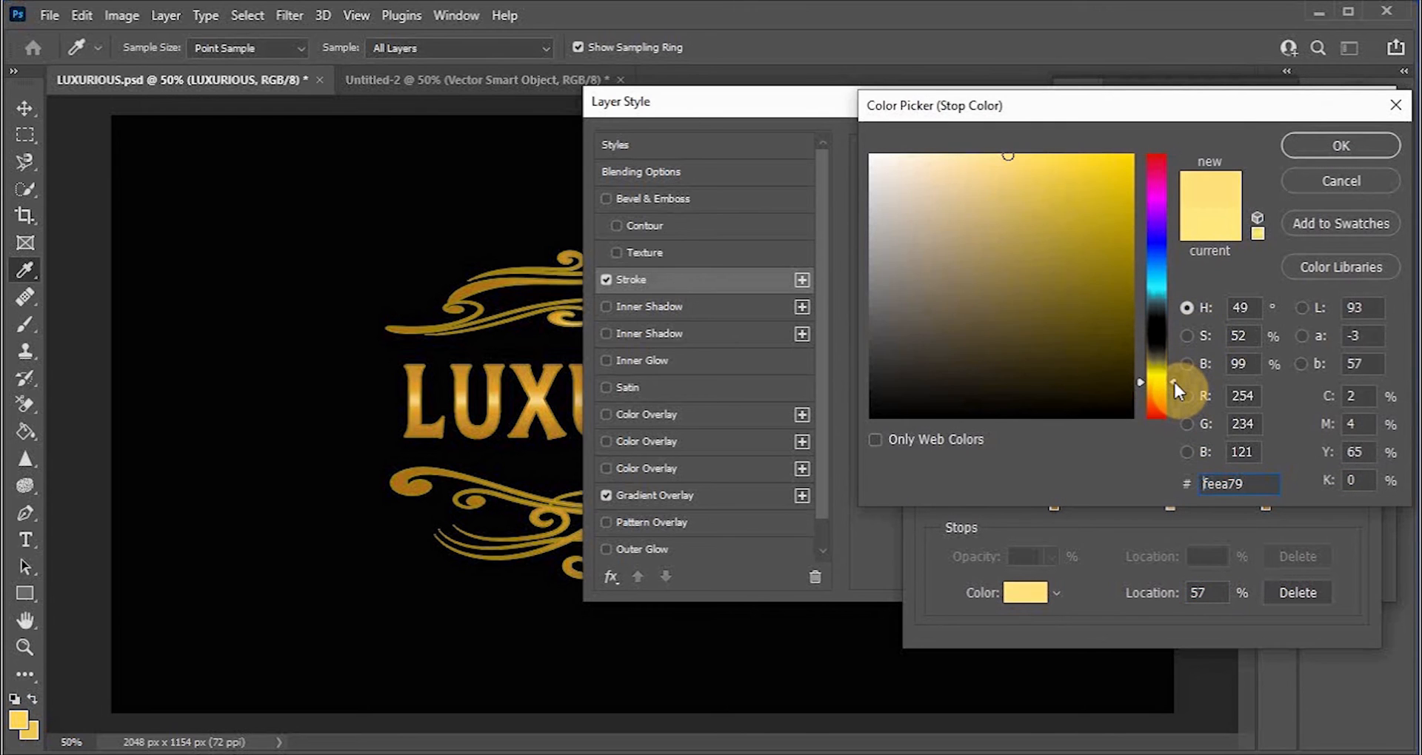
pyautogui.moveTo(1131, 270); pyautogui.dragTo(1093, 190)
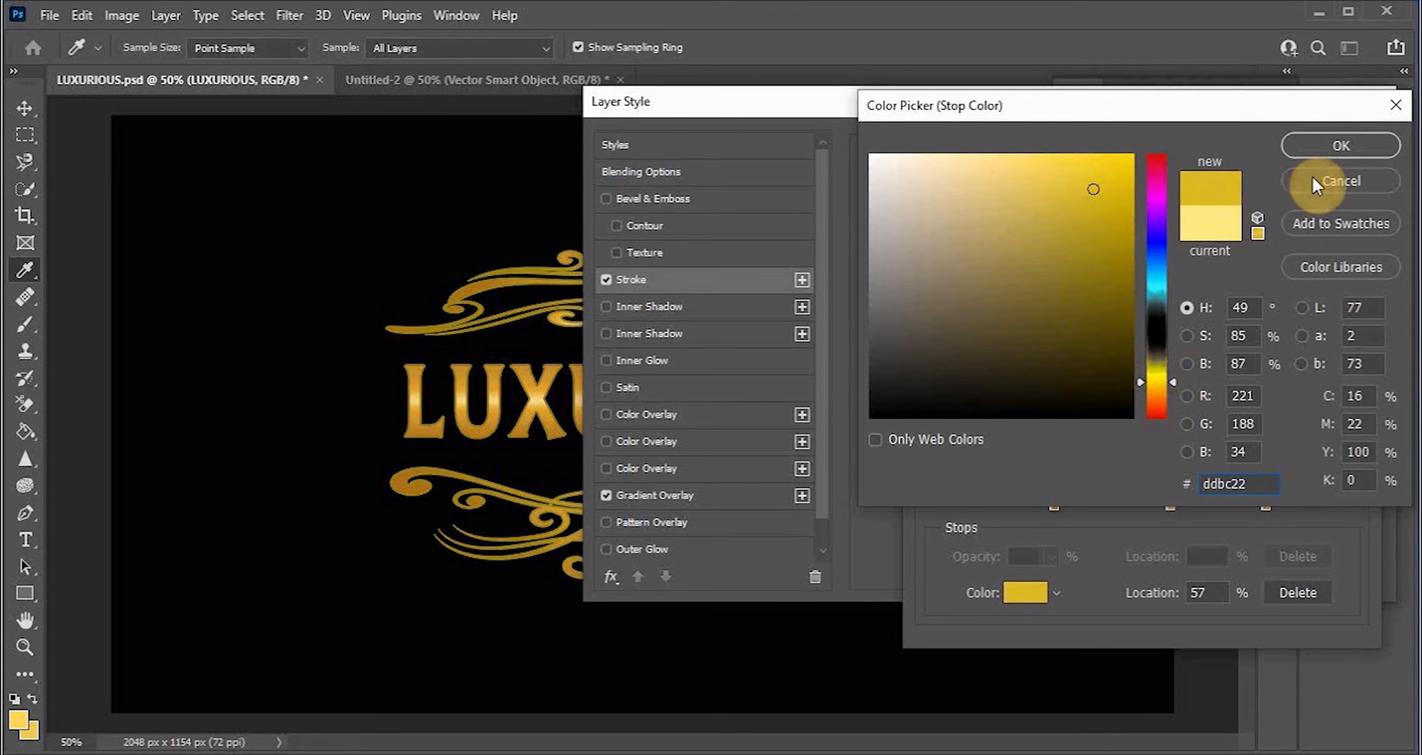
pyautogui.click(1318, 152)
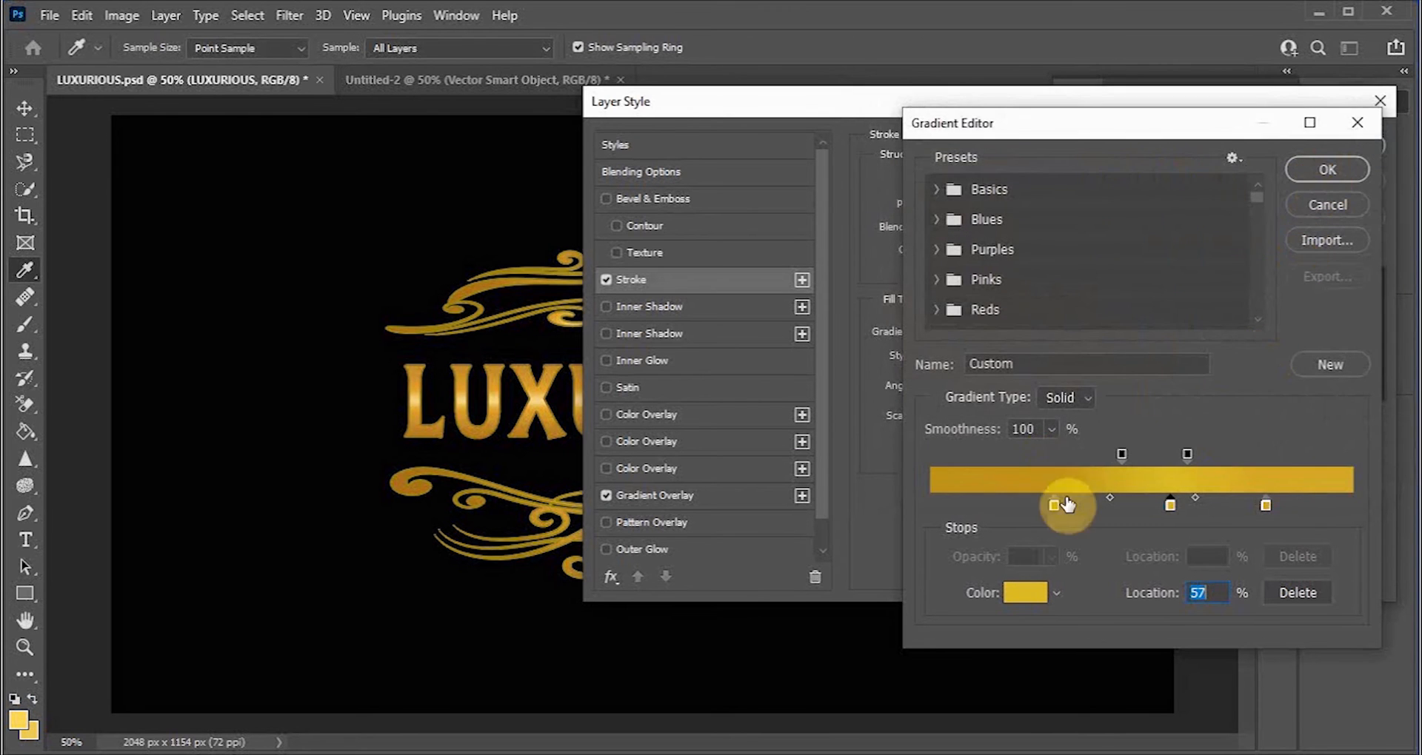
# Step: Move the middle stop to 53%, lighten it to #f7d63b, and confirm the stroke gradient
pyautogui.moveTo(1168, 504); pyautogui.dragTo(1152, 502)
pyautogui.doubleClick(1151, 508)
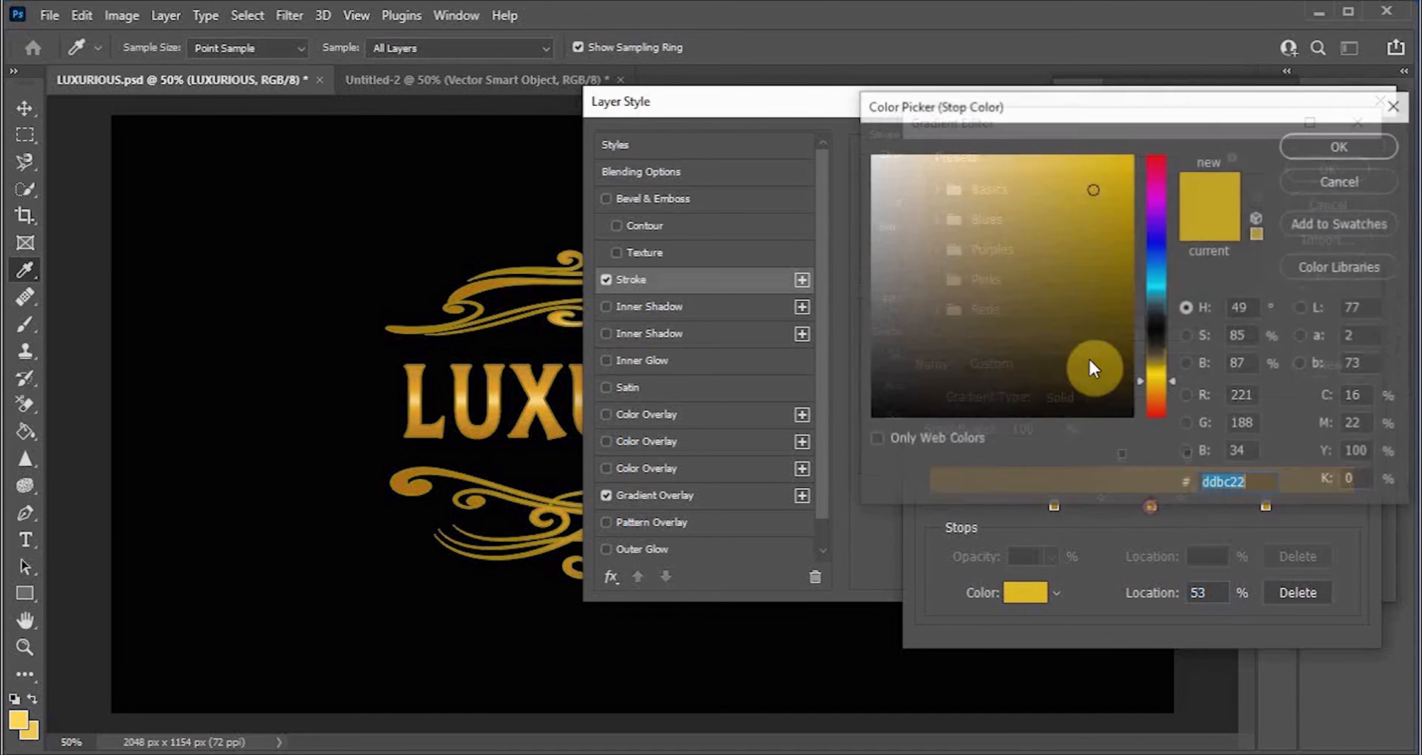
pyautogui.click(1070, 162)
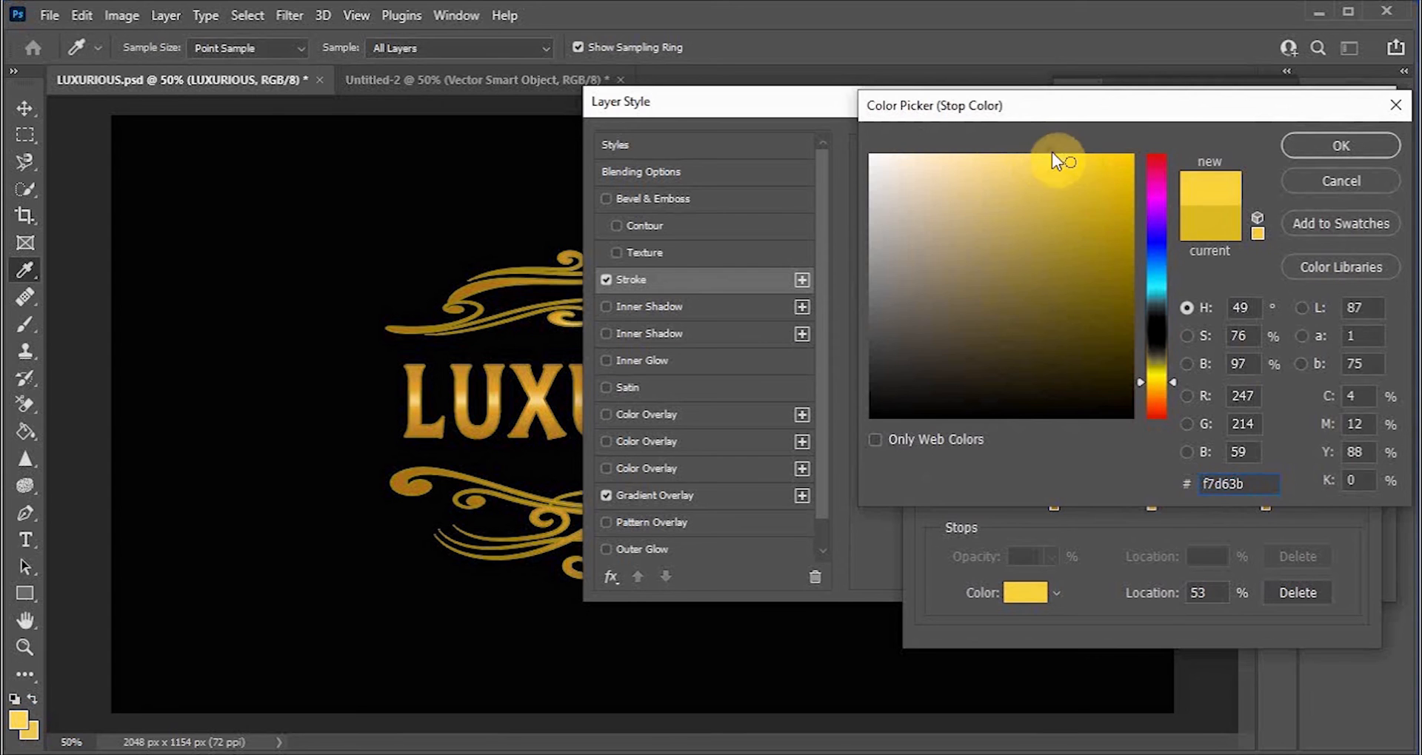
pyautogui.click(1317, 145)
pyautogui.click(1349, 165)
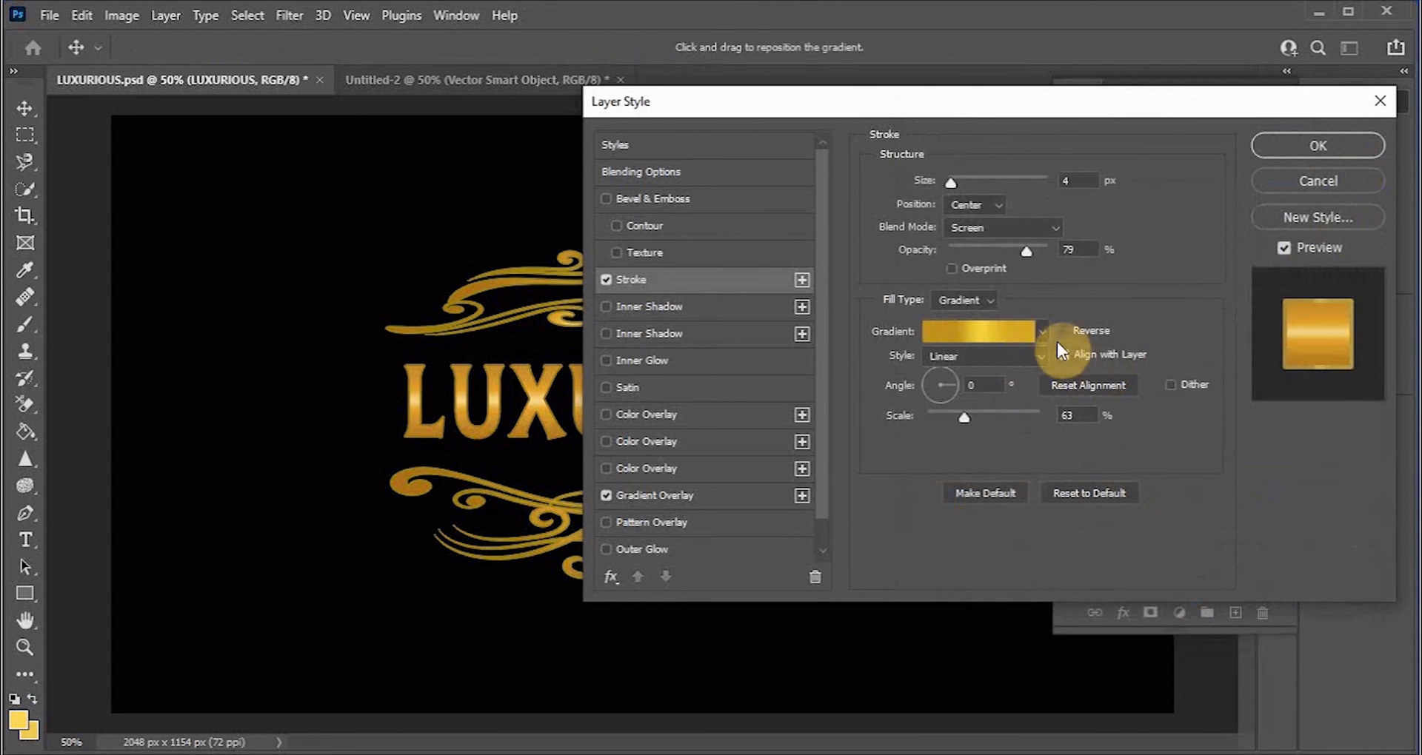
# Step: Apply the stroke layer style to the text
pyautogui.click(1065, 331)
pyautogui.click(1065, 331)
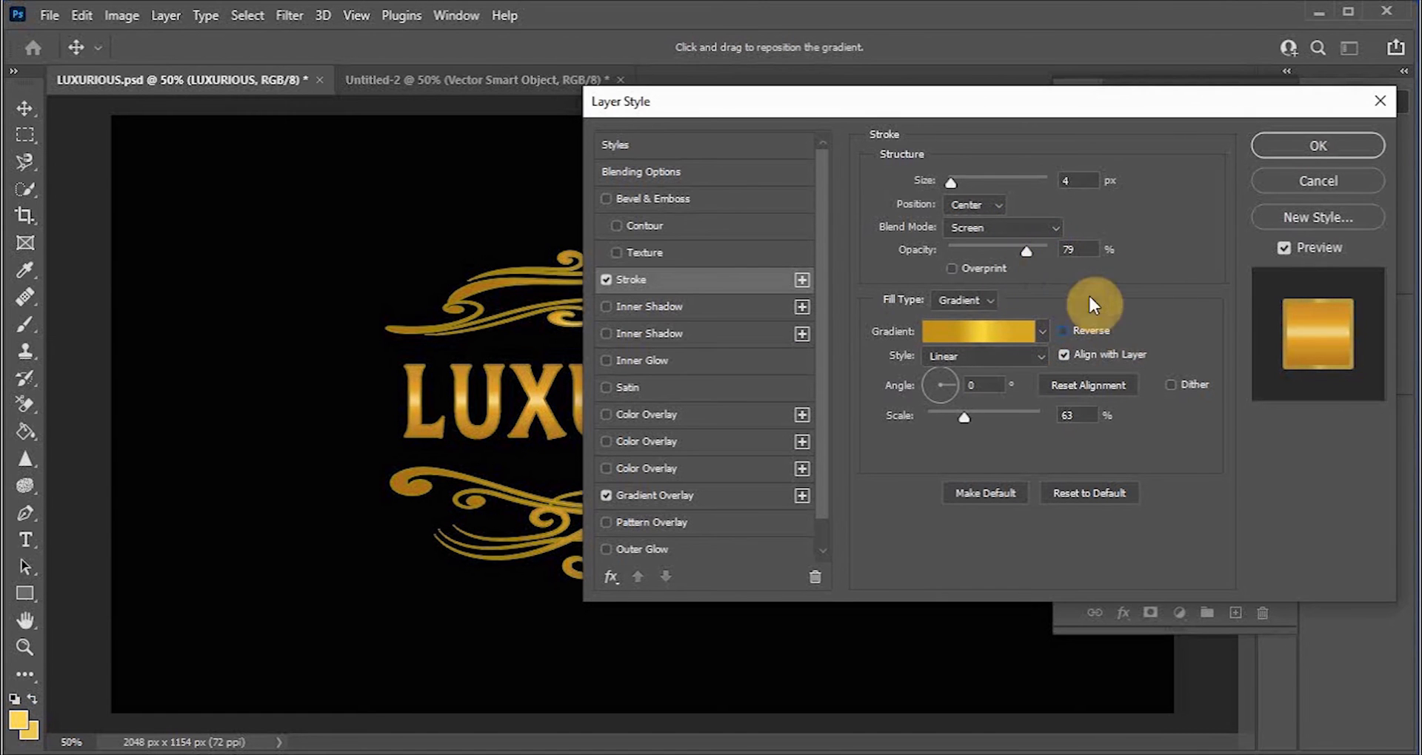
pyautogui.click(1309, 149)
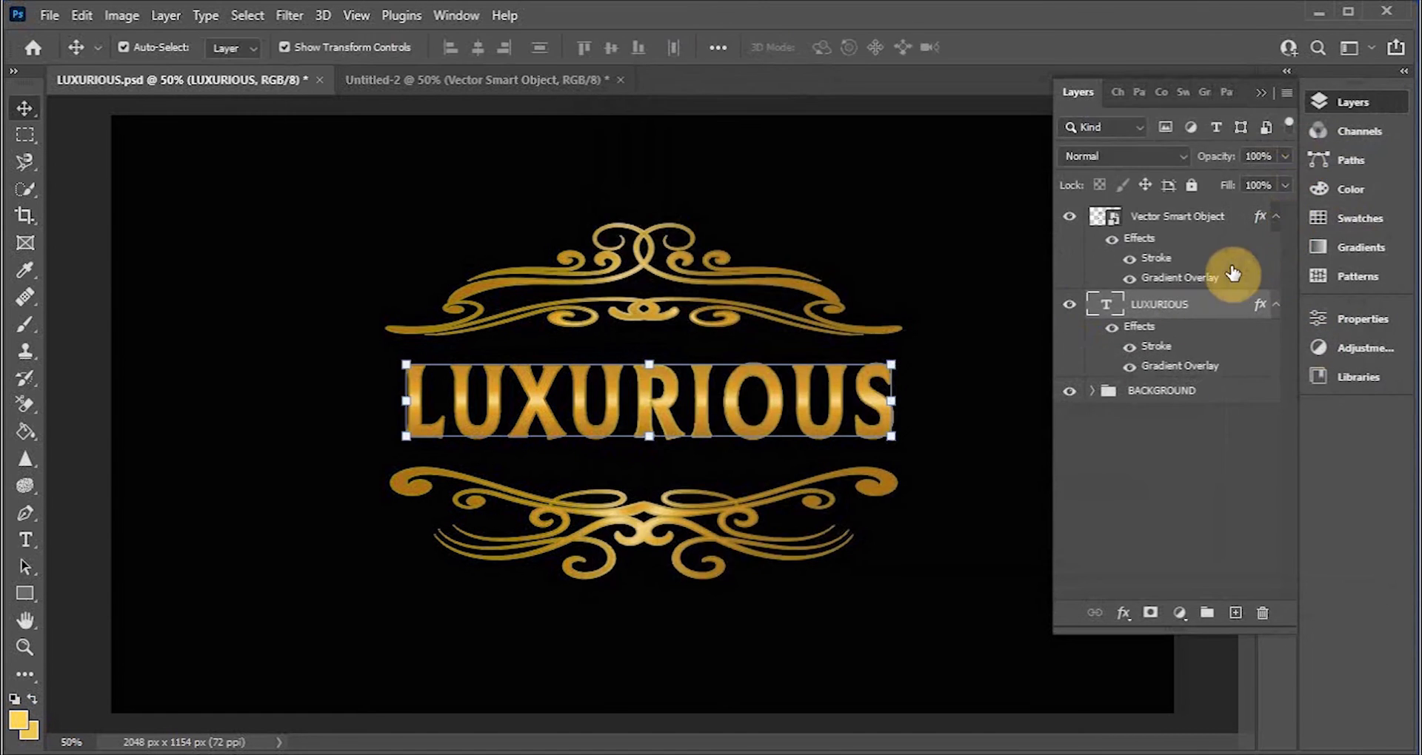
# Step: Add a Bevel & Emboss layer style to the LUXURIOUS text layer
pyautogui.click(956, 401)
pyautogui.click(833, 428)
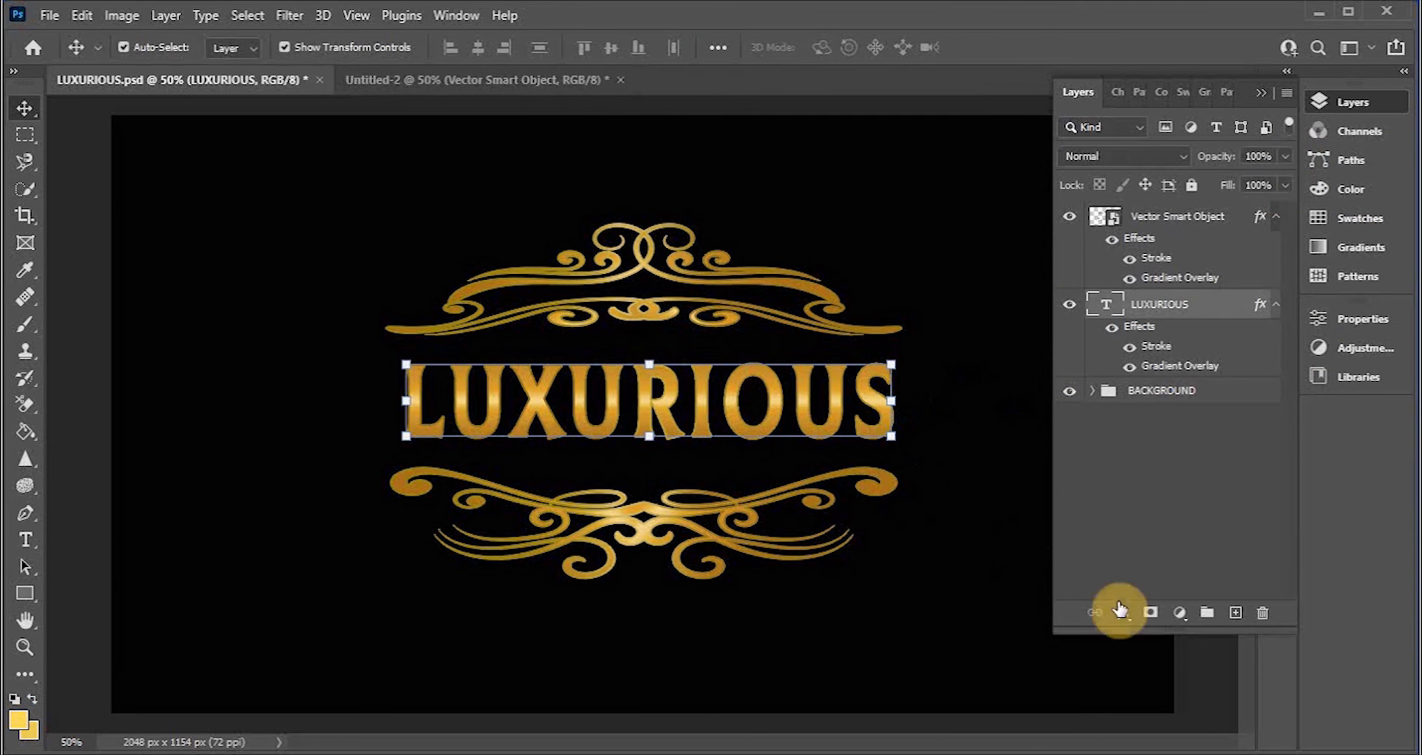
pyautogui.click(1123, 614)
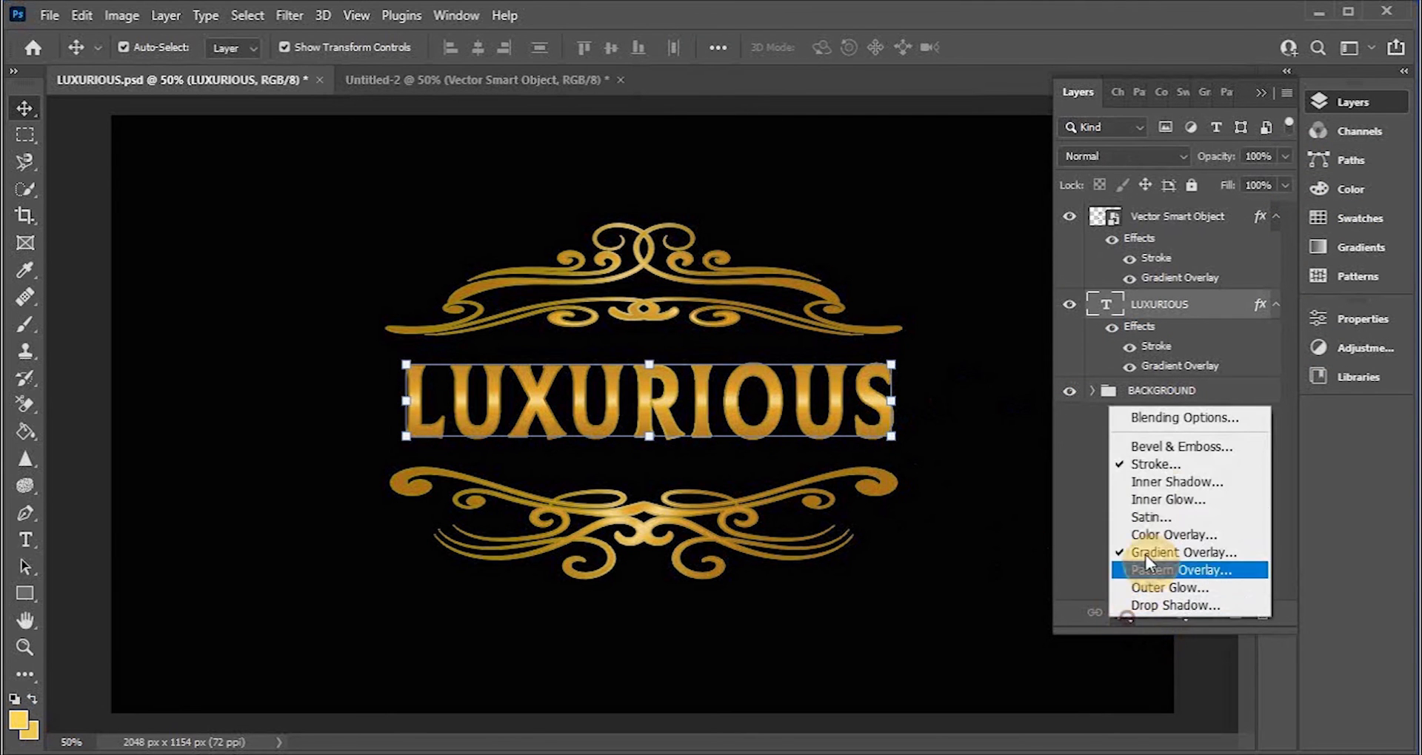
pyautogui.click(1151, 449)
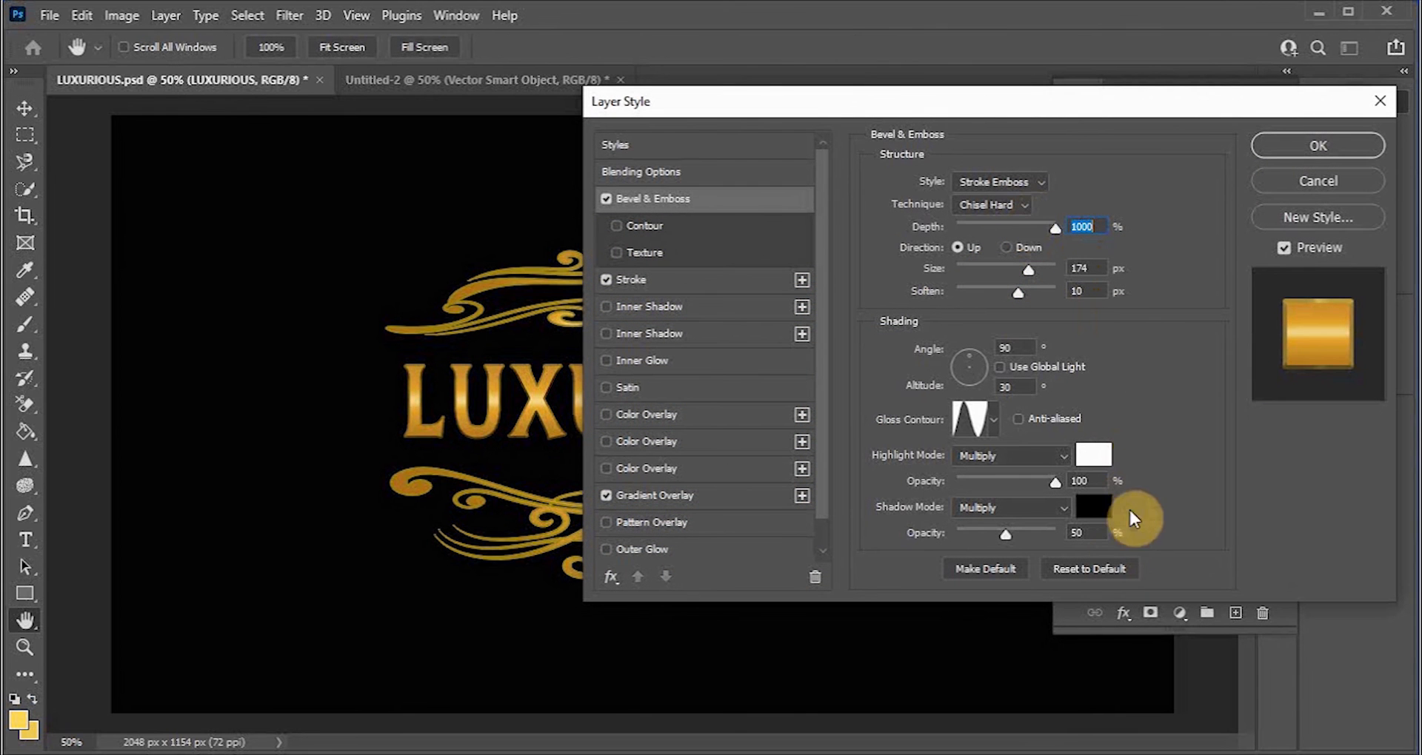
# Step: Set the bevel style to Stroke Emboss, depth to 750% and technique to Chisel Soft
pyautogui.moveTo(1047, 229); pyautogui.dragTo(1041, 237)
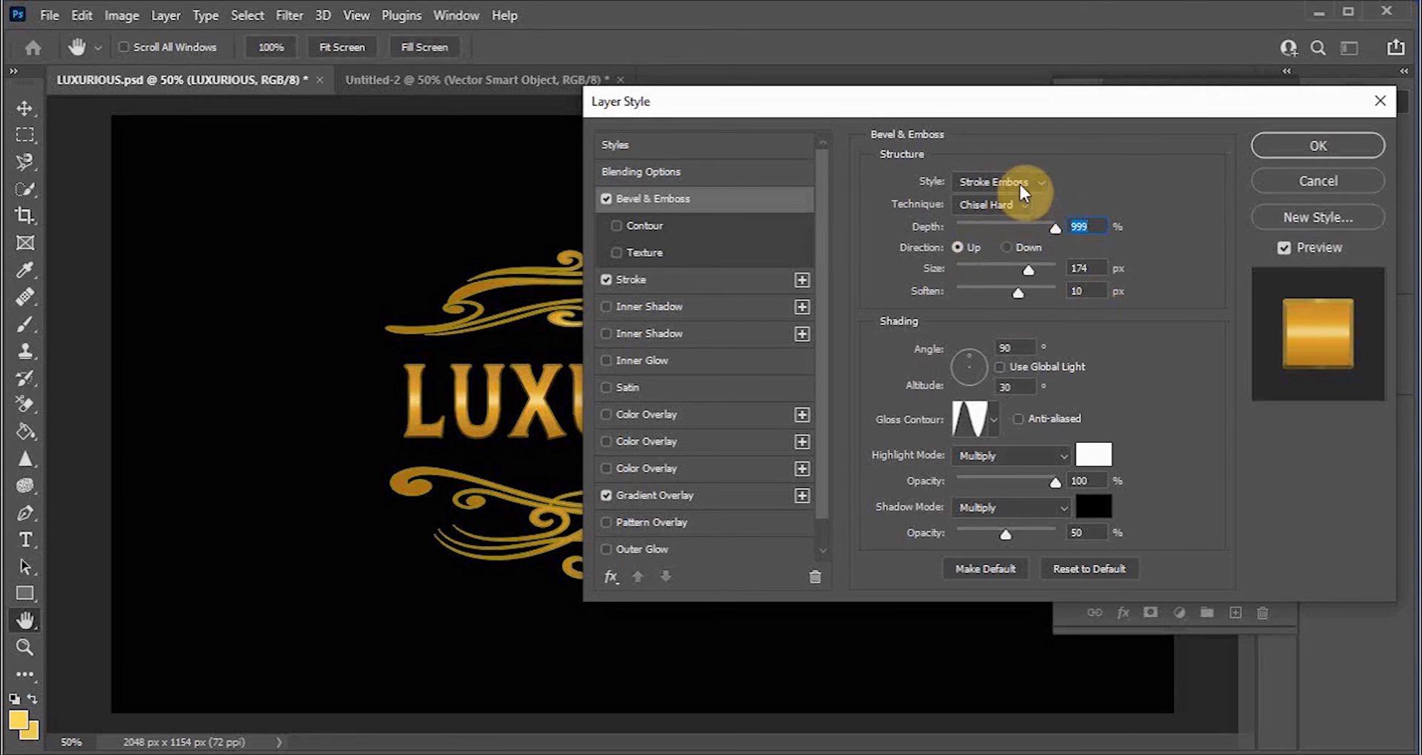
pyautogui.click(1044, 185)
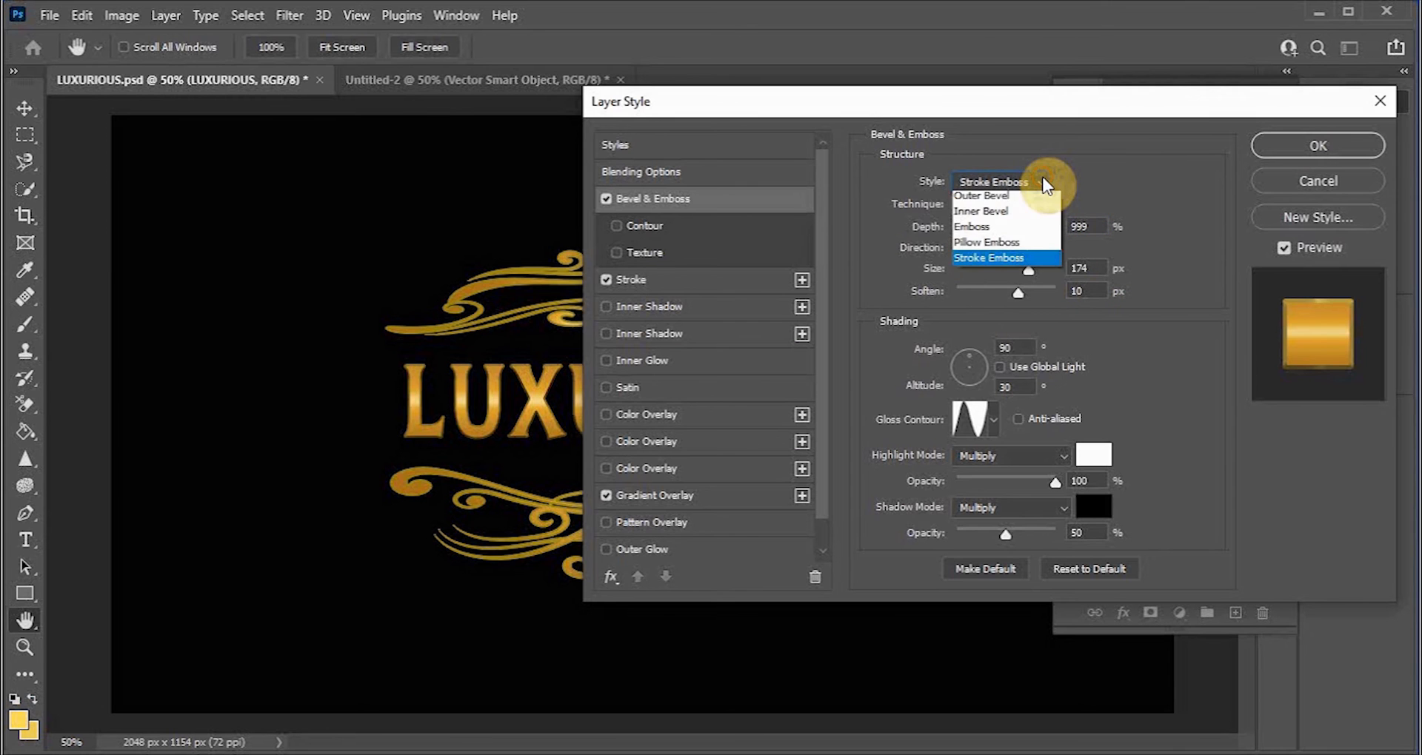
pyautogui.click(994, 263)
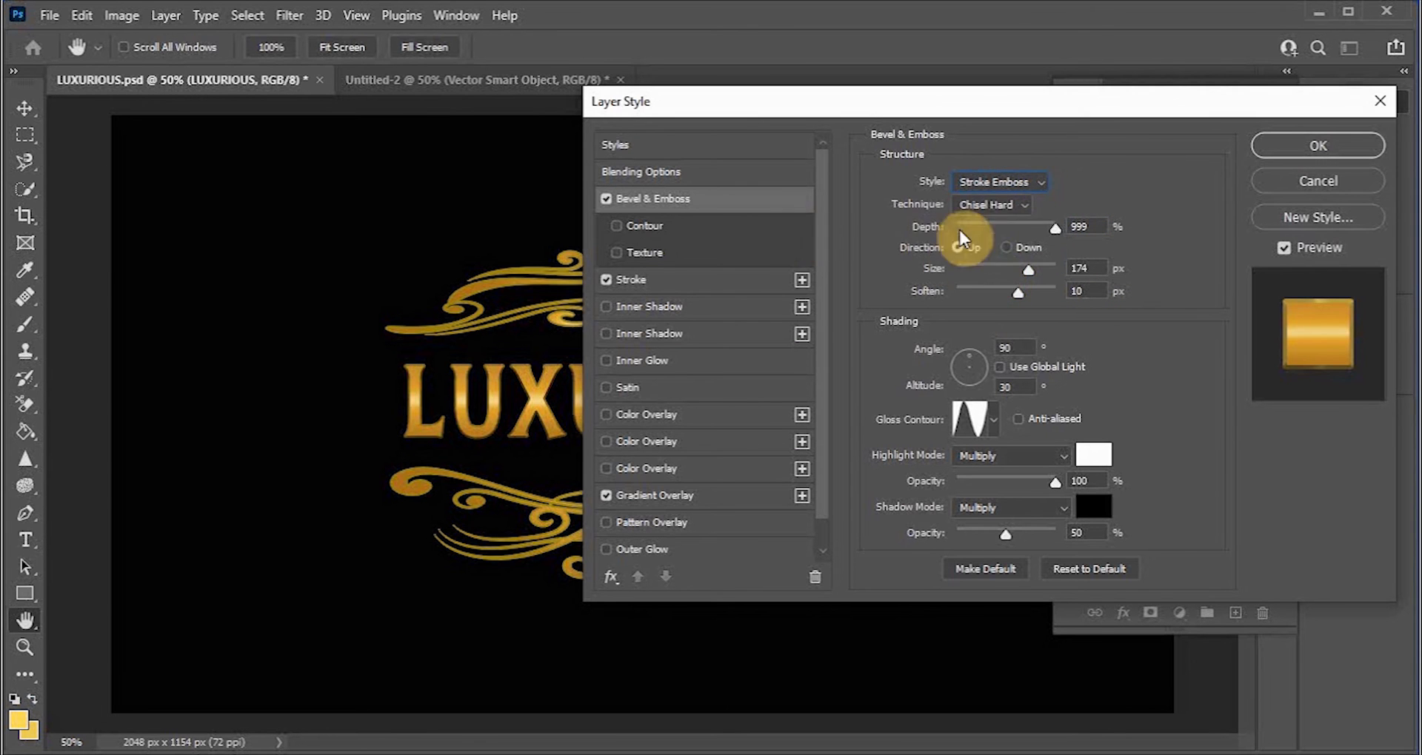
pyautogui.moveTo(1056, 227)
pyautogui.mouseDown()
pyautogui.moveTo(1012, 232)
pyautogui.moveTo(1047, 239)
pyautogui.moveTo(1009, 211)
pyautogui.moveTo(1034, 232)
pyautogui.mouseUp()
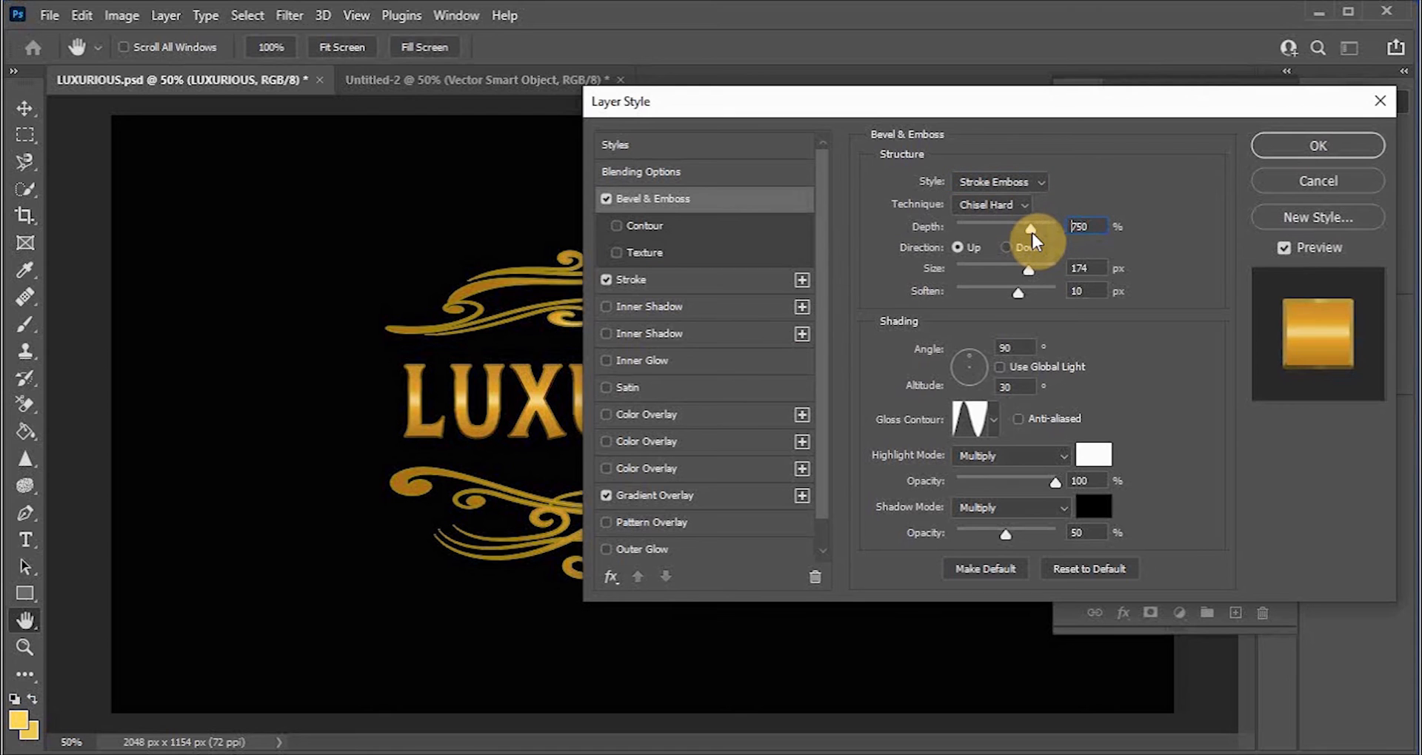
pyautogui.click(1021, 204)
pyautogui.click(1022, 256)
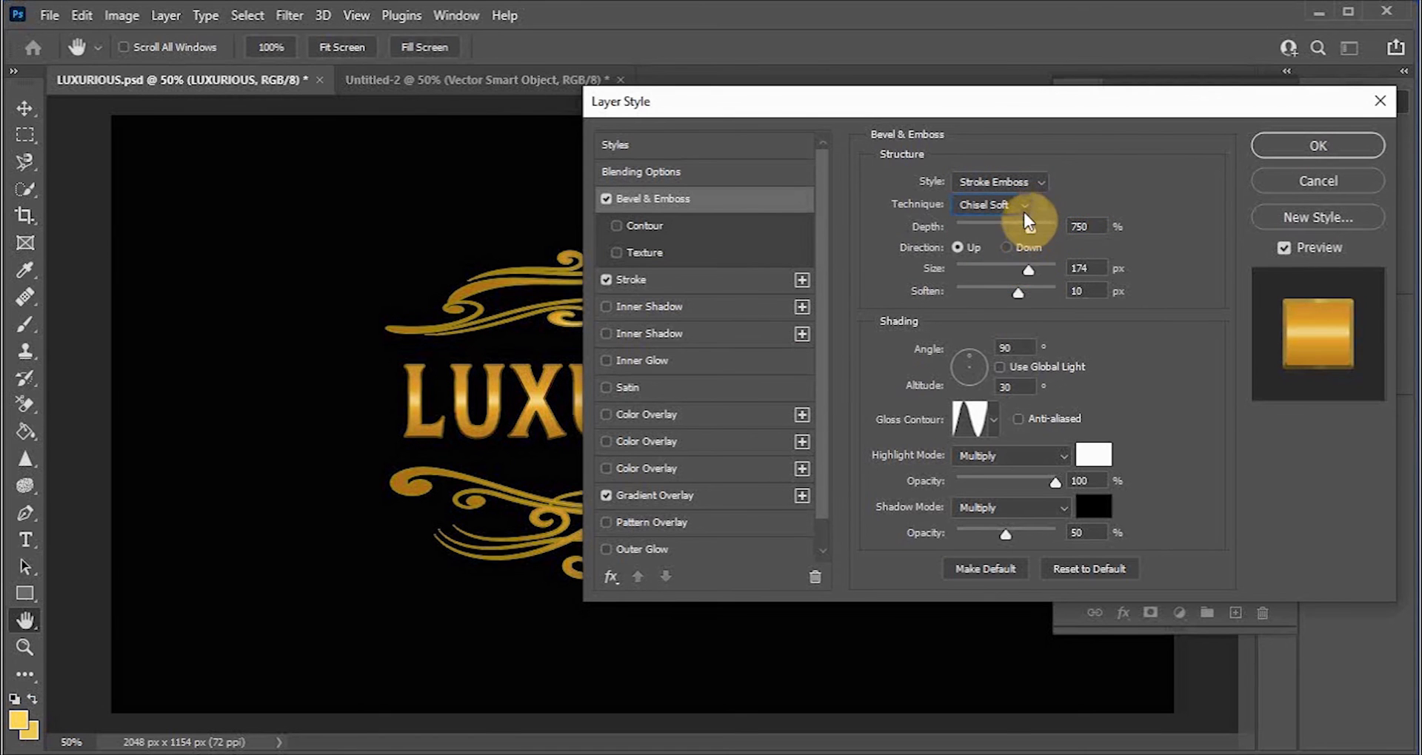
# Step: Keep the bevel direction Up, enable Anti-aliased and pick a multi-peak gloss contour
pyautogui.click(1004, 249)
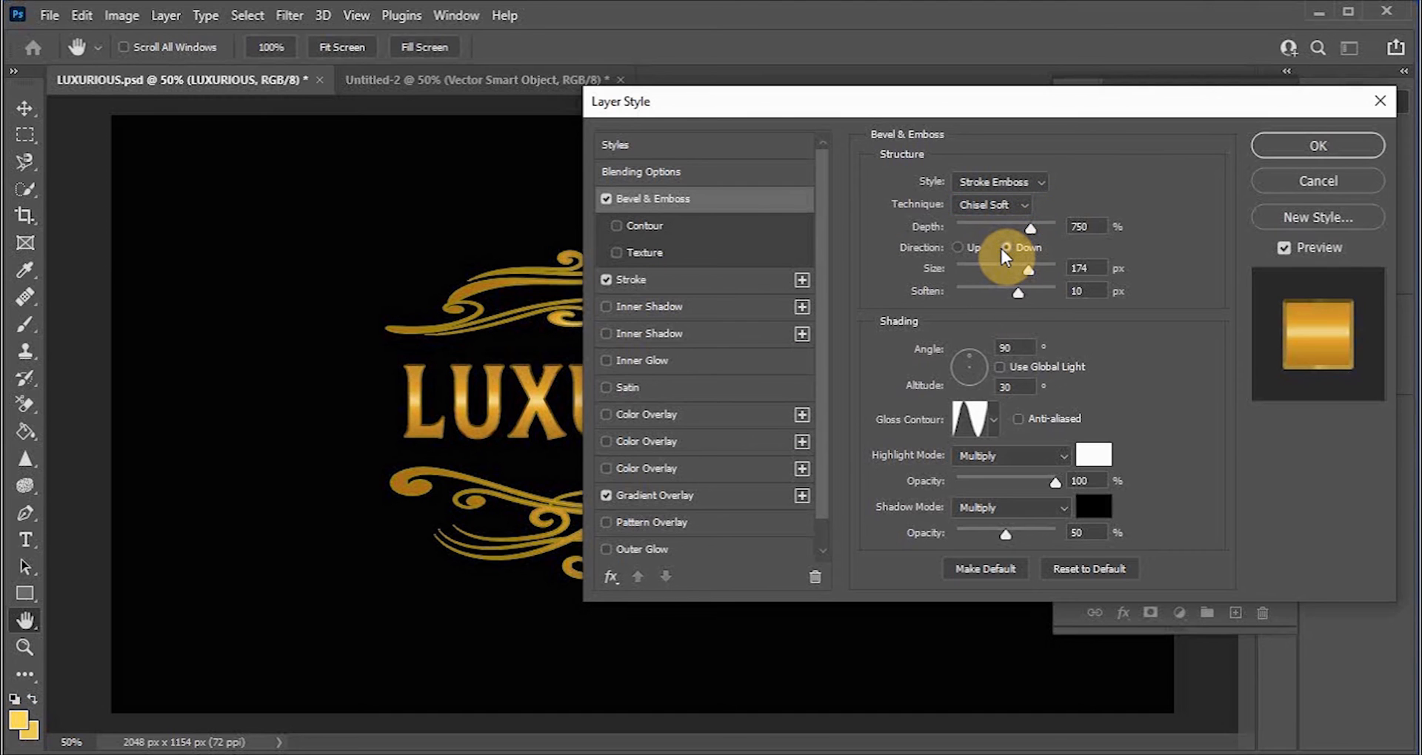
pyautogui.click(958, 246)
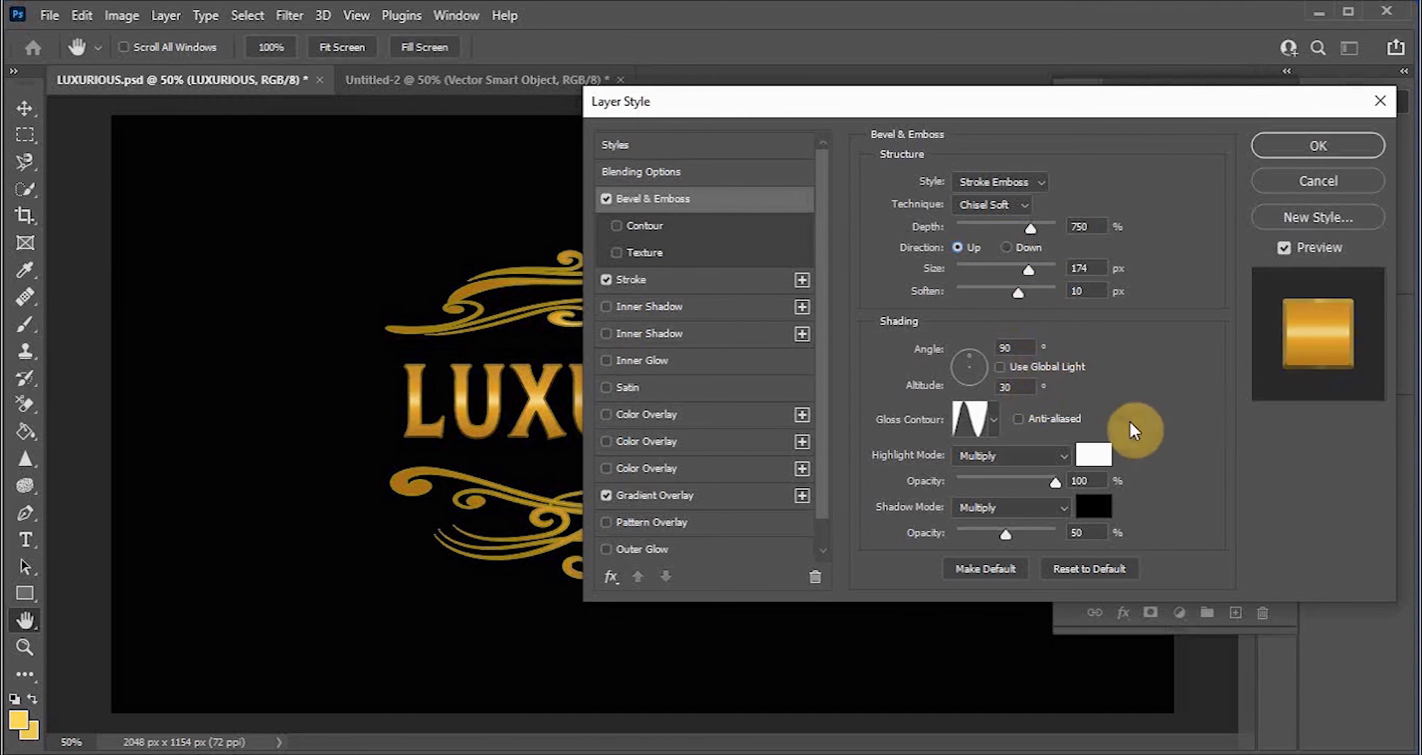
pyautogui.click(1019, 419)
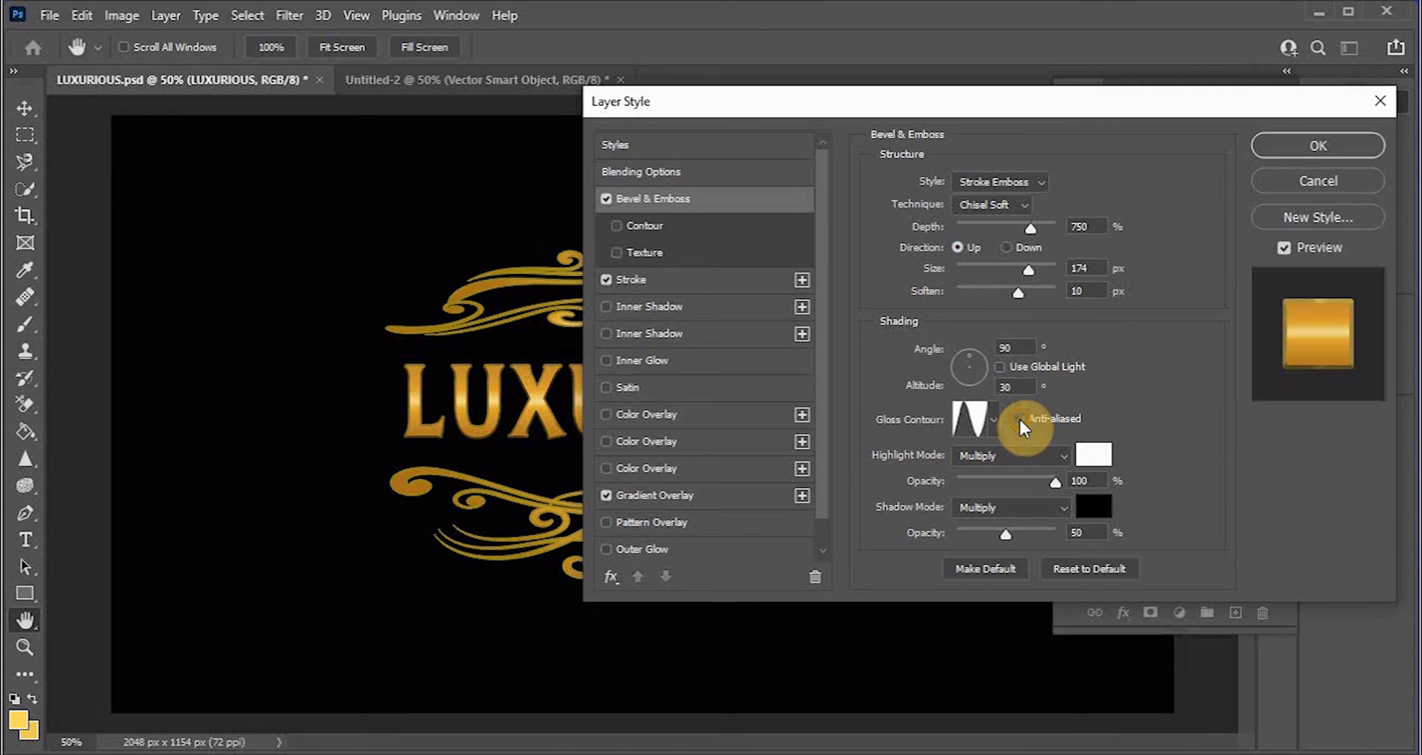
pyautogui.click(994, 422)
pyautogui.click(936, 503)
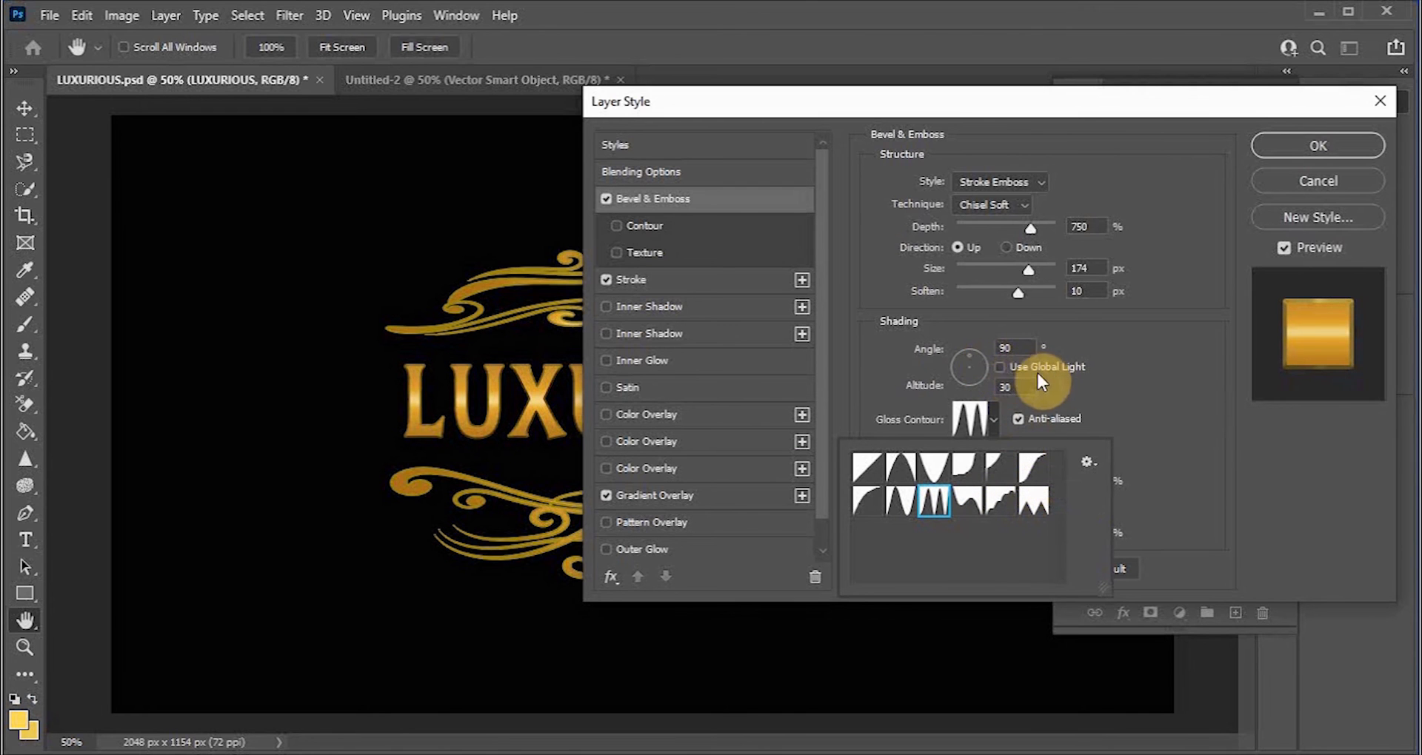
# Step: Set the bevel soften to 16 px, size to 150 px and depth to 1000%
pyautogui.moveTo(1018, 291); pyautogui.dragTo(1059, 291)
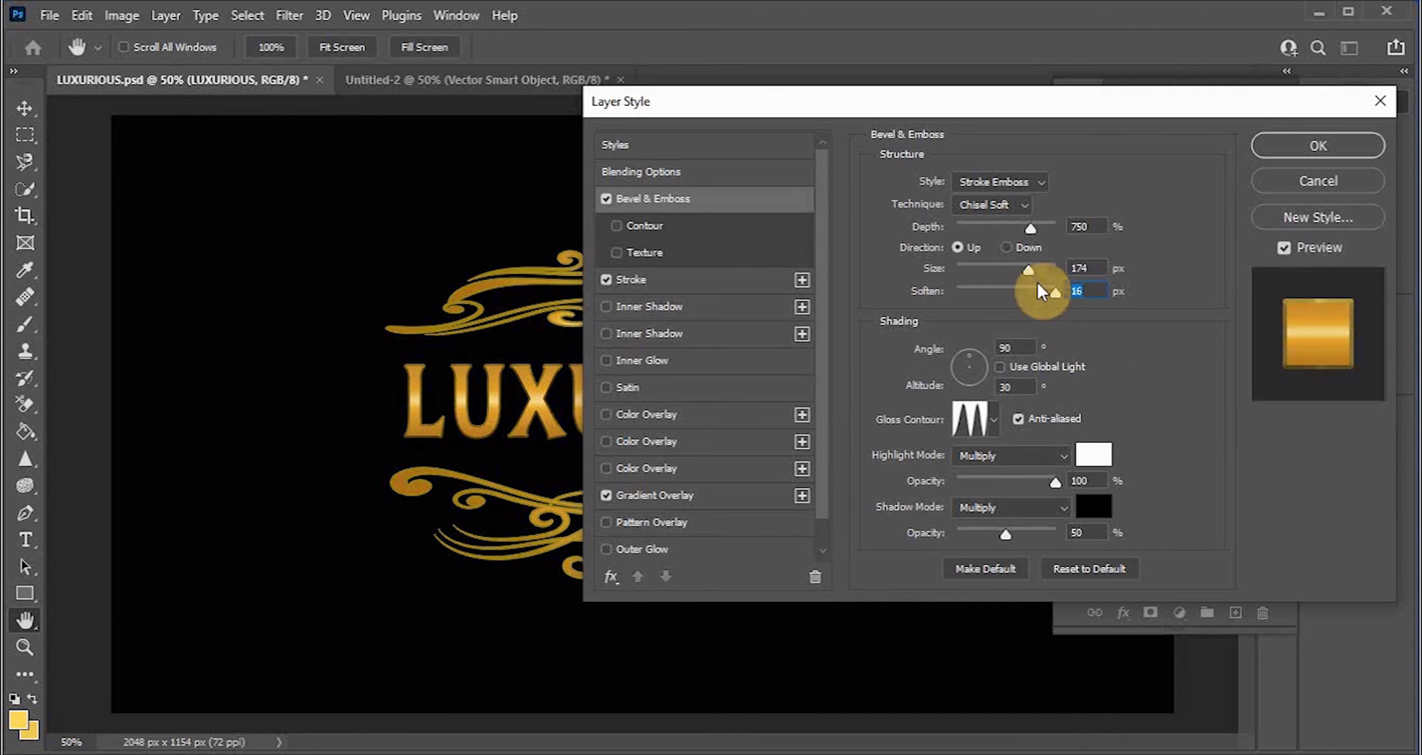
pyautogui.click(1030, 269)
pyautogui.moveTo(1063, 267); pyautogui.dragTo(1021, 271)
pyautogui.click(1020, 271)
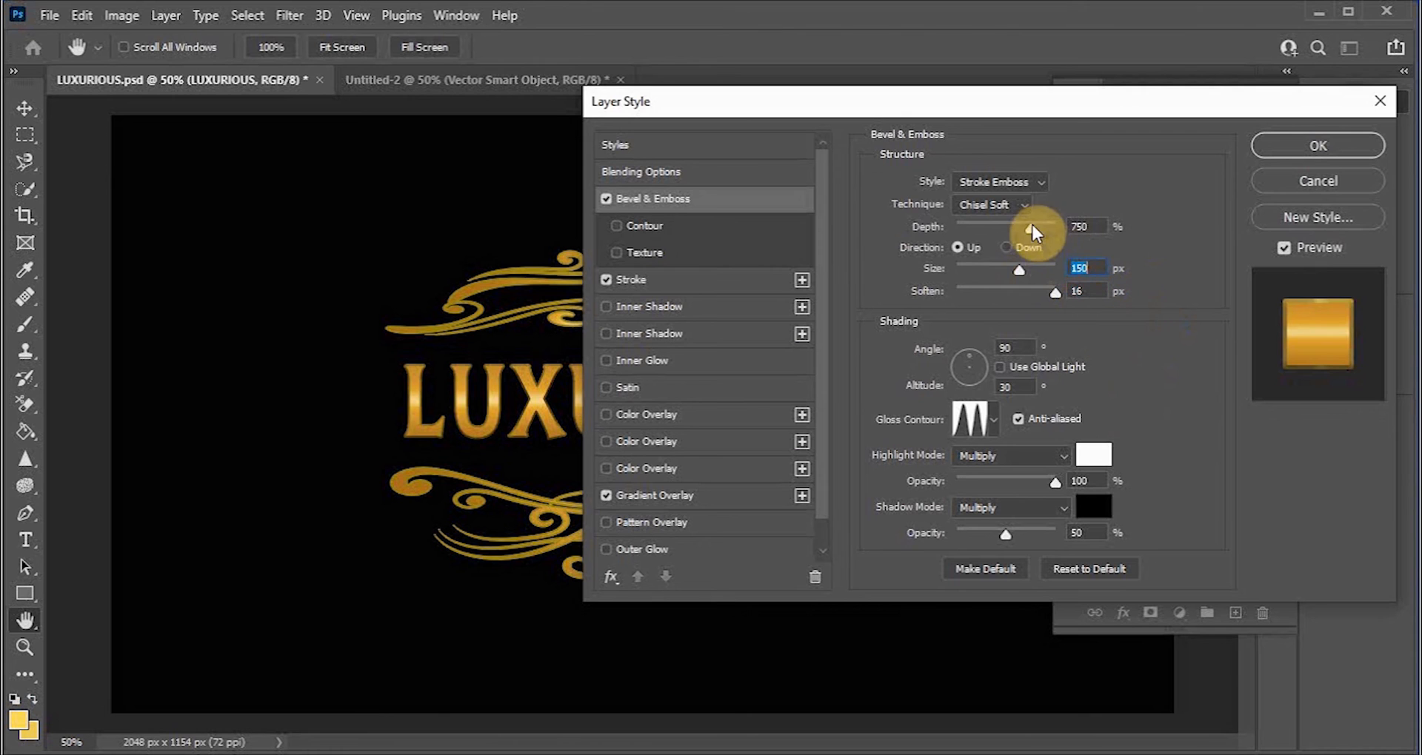
pyautogui.click(1079, 230)
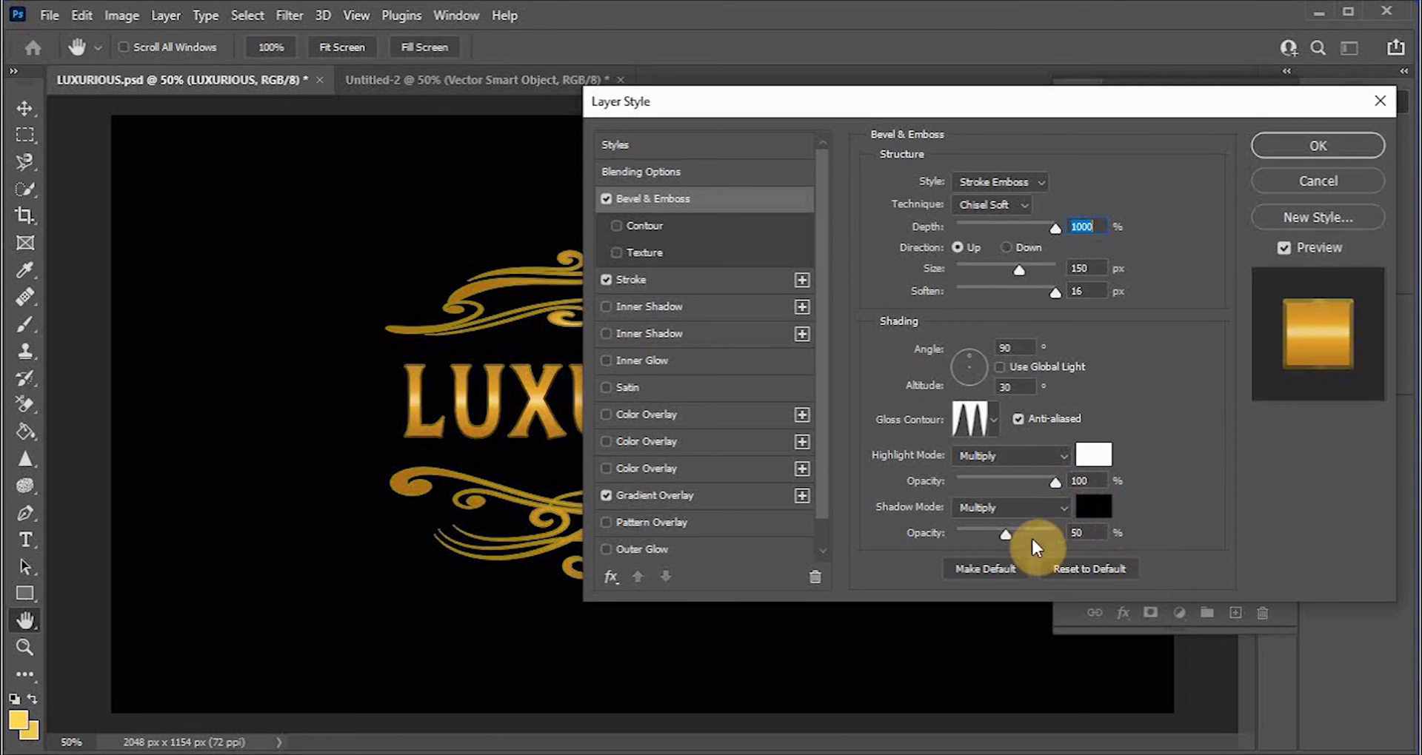
# Step: Set the bevel shadow opacity to 85% and the shadow mode to Normal
pyautogui.moveTo(1006, 531); pyautogui.dragTo(1041, 529)
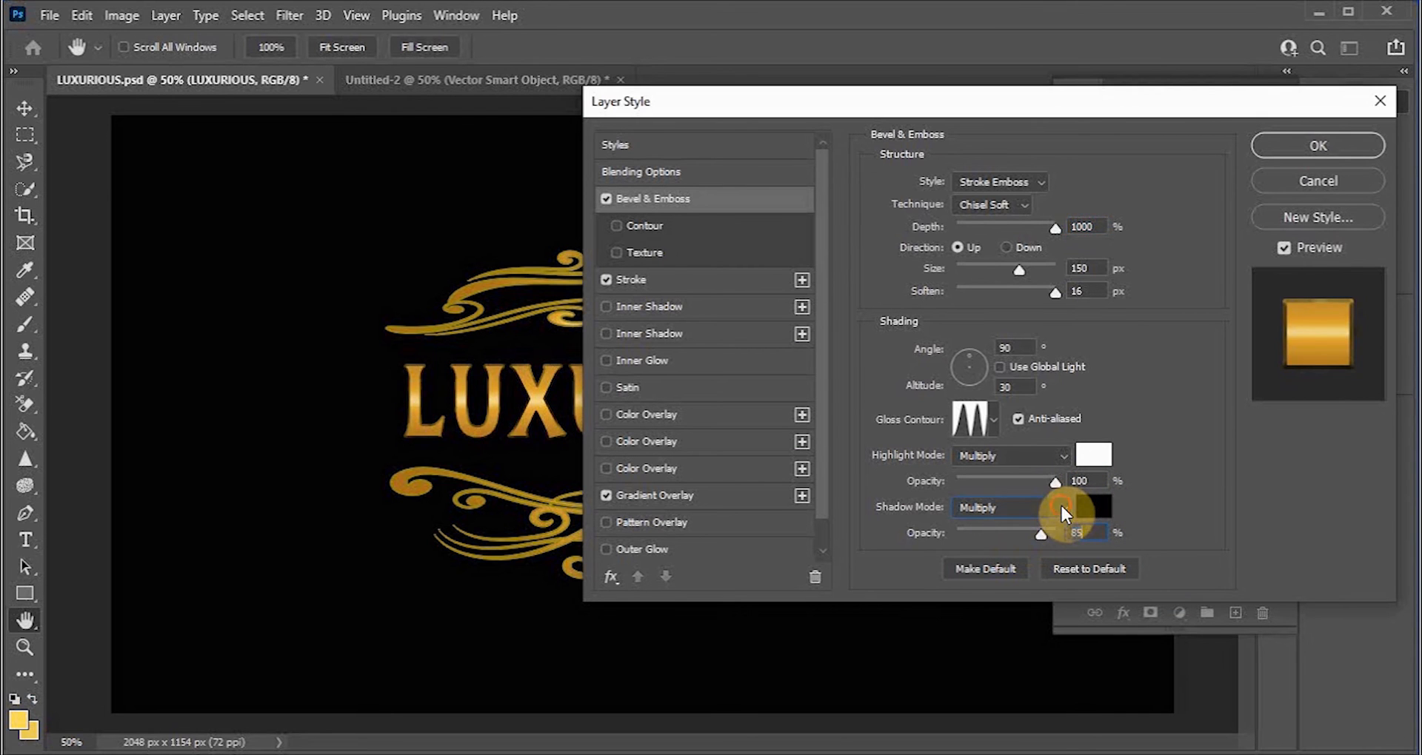
pyautogui.click(1060, 506)
pyautogui.click(972, 257)
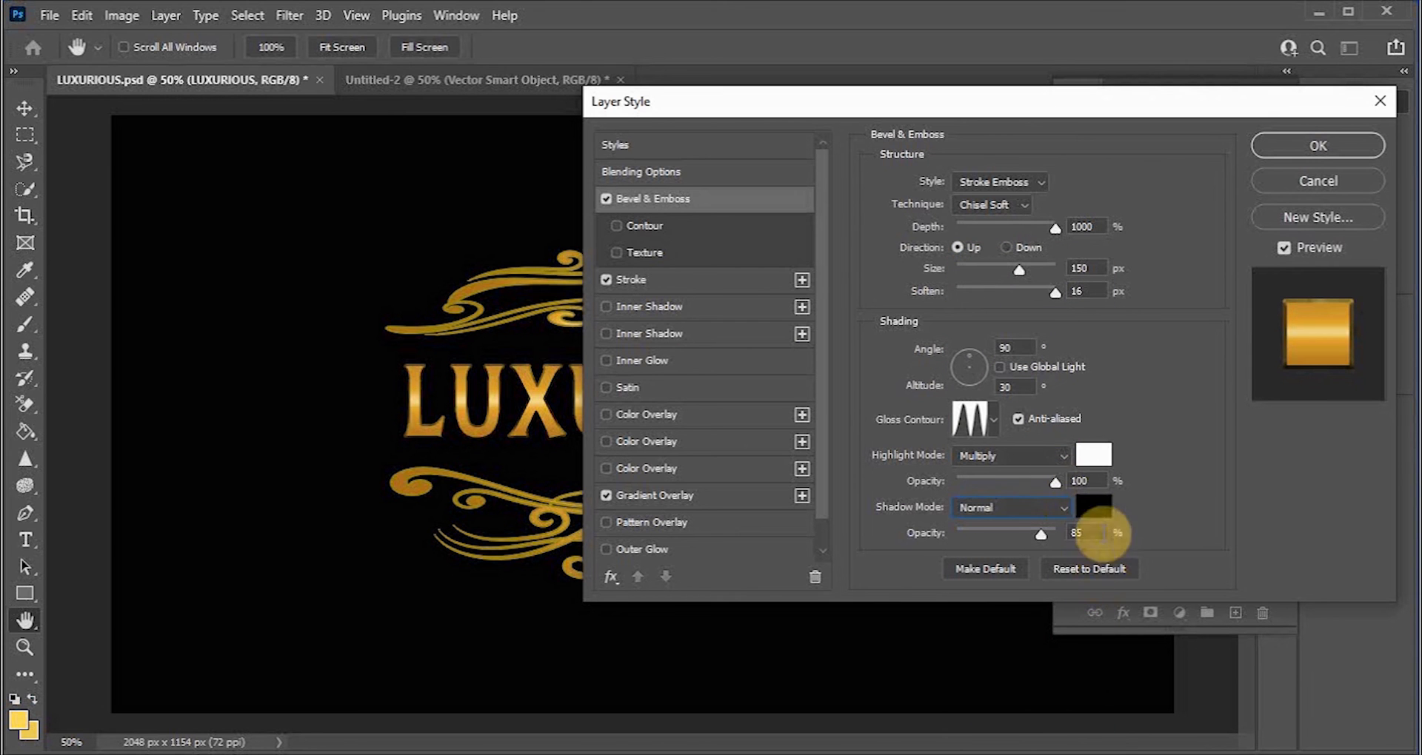
# Step: Change the bevel shadow colour to a bright gold, #facb3a
pyautogui.click(1096, 511)
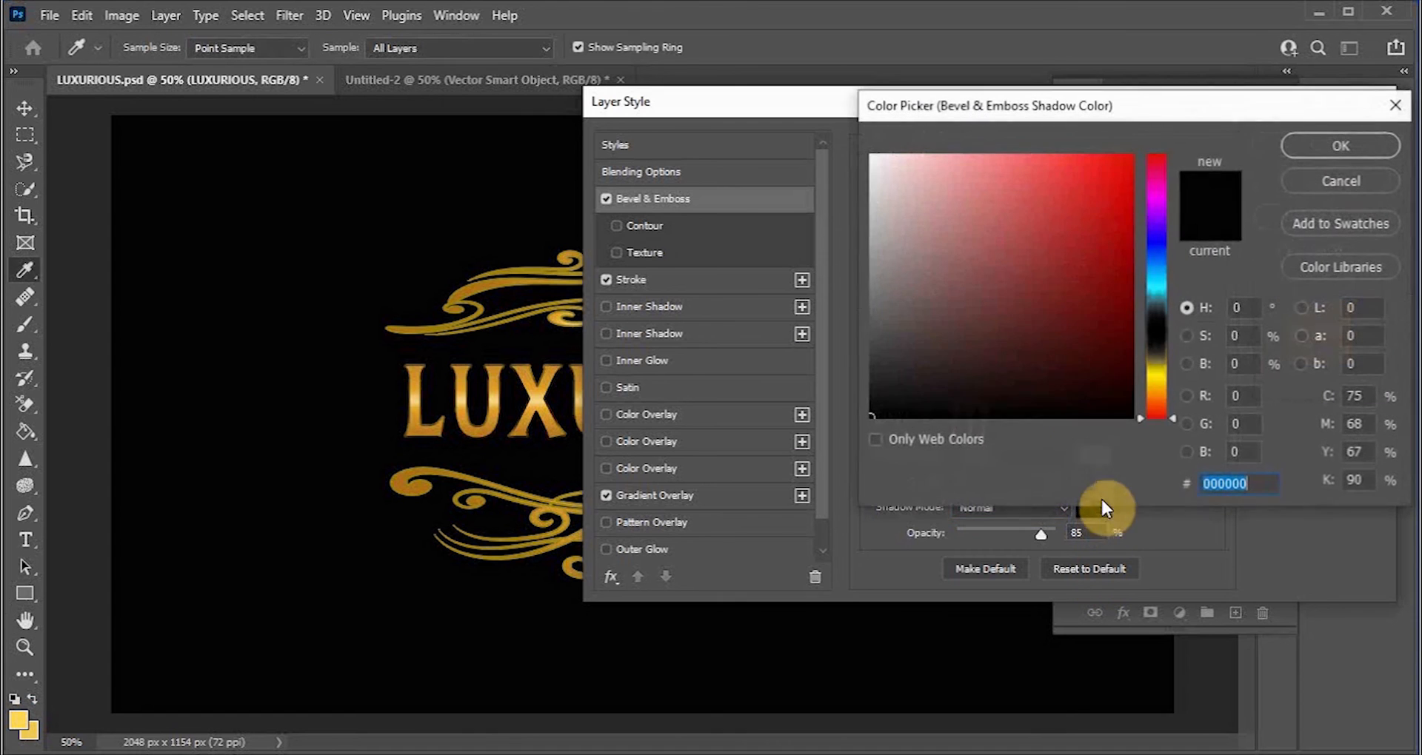
pyautogui.click(1162, 375)
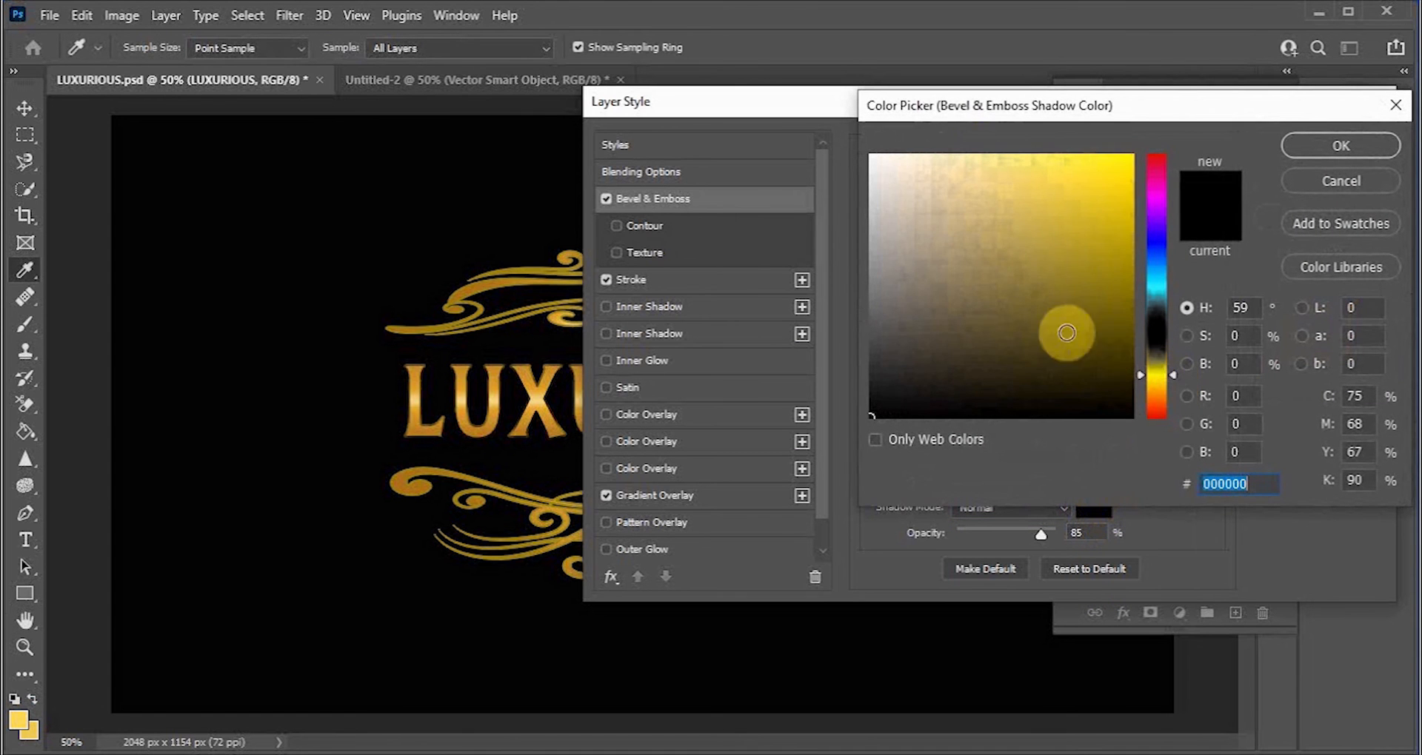
pyautogui.click(1162, 383)
pyautogui.moveTo(1044, 163)
pyautogui.mouseDown()
pyautogui.moveTo(1085, 171)
pyautogui.moveTo(1112, 208)
pyautogui.mouseUp()
pyautogui.click(1112, 255)
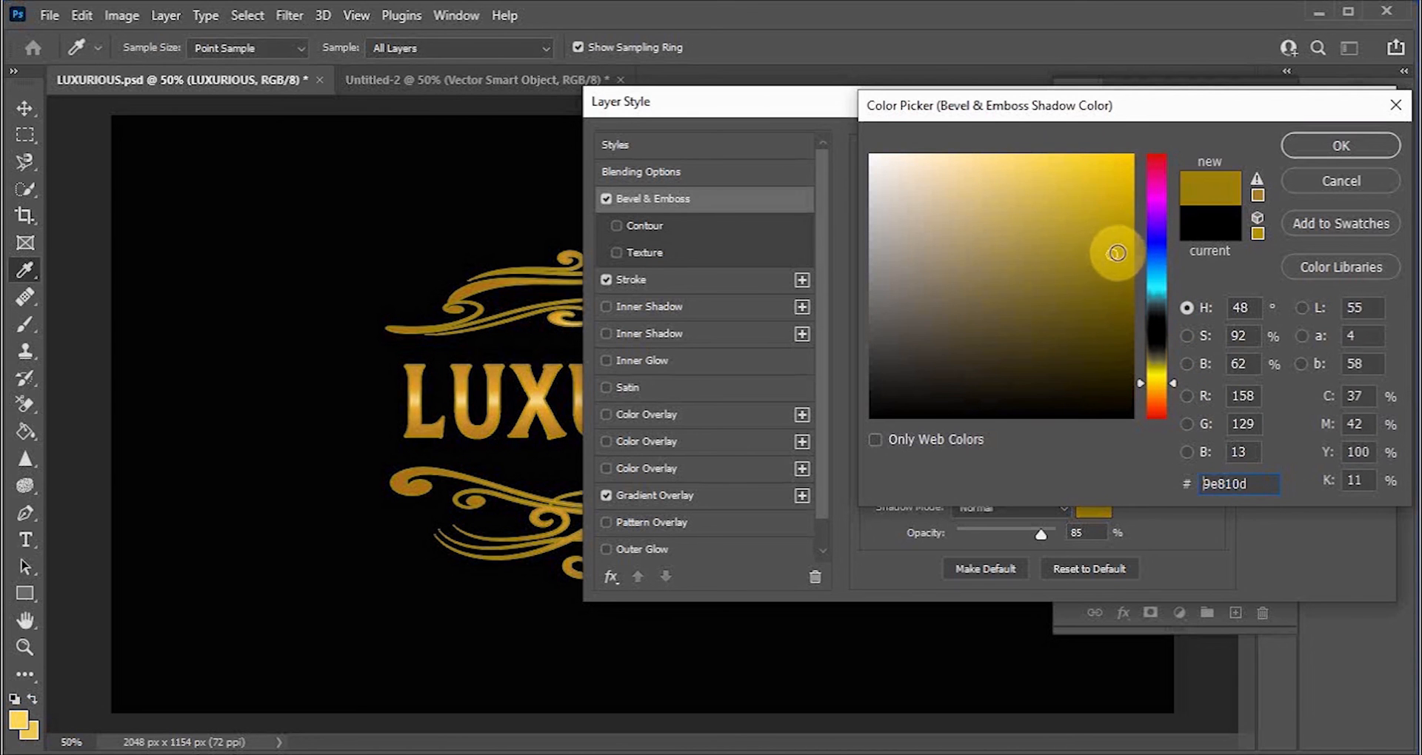
pyautogui.click(1119, 205)
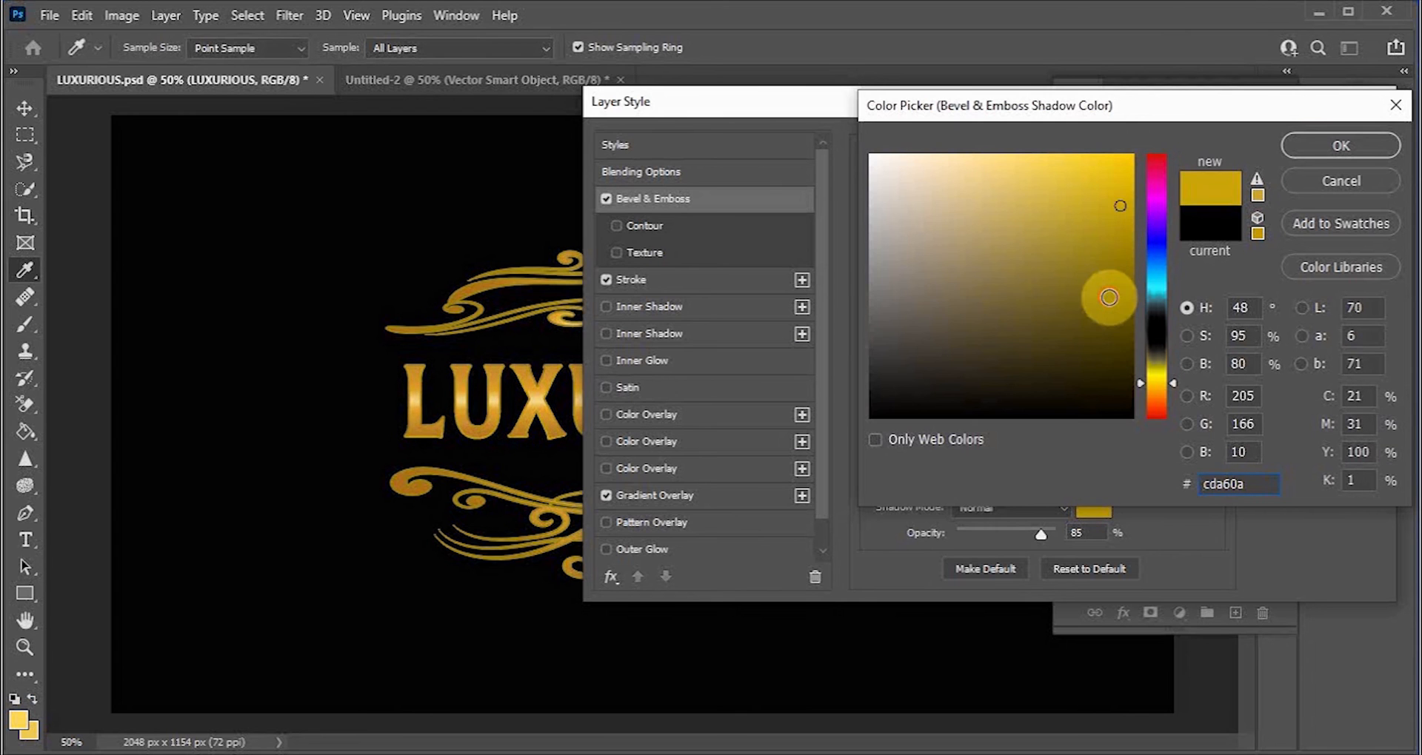
pyautogui.click(1109, 297)
pyautogui.click(1020, 168)
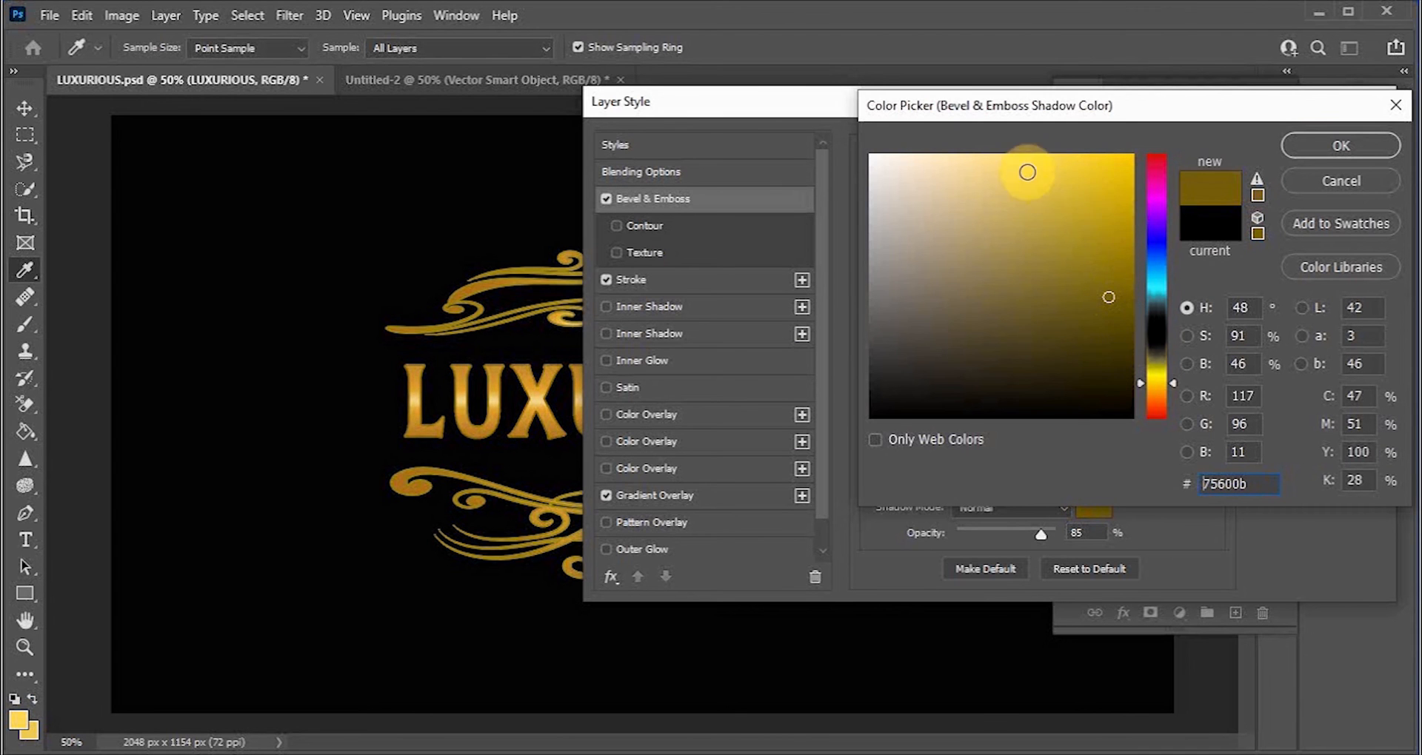
pyautogui.click(1060, 198)
pyautogui.click(1090, 168)
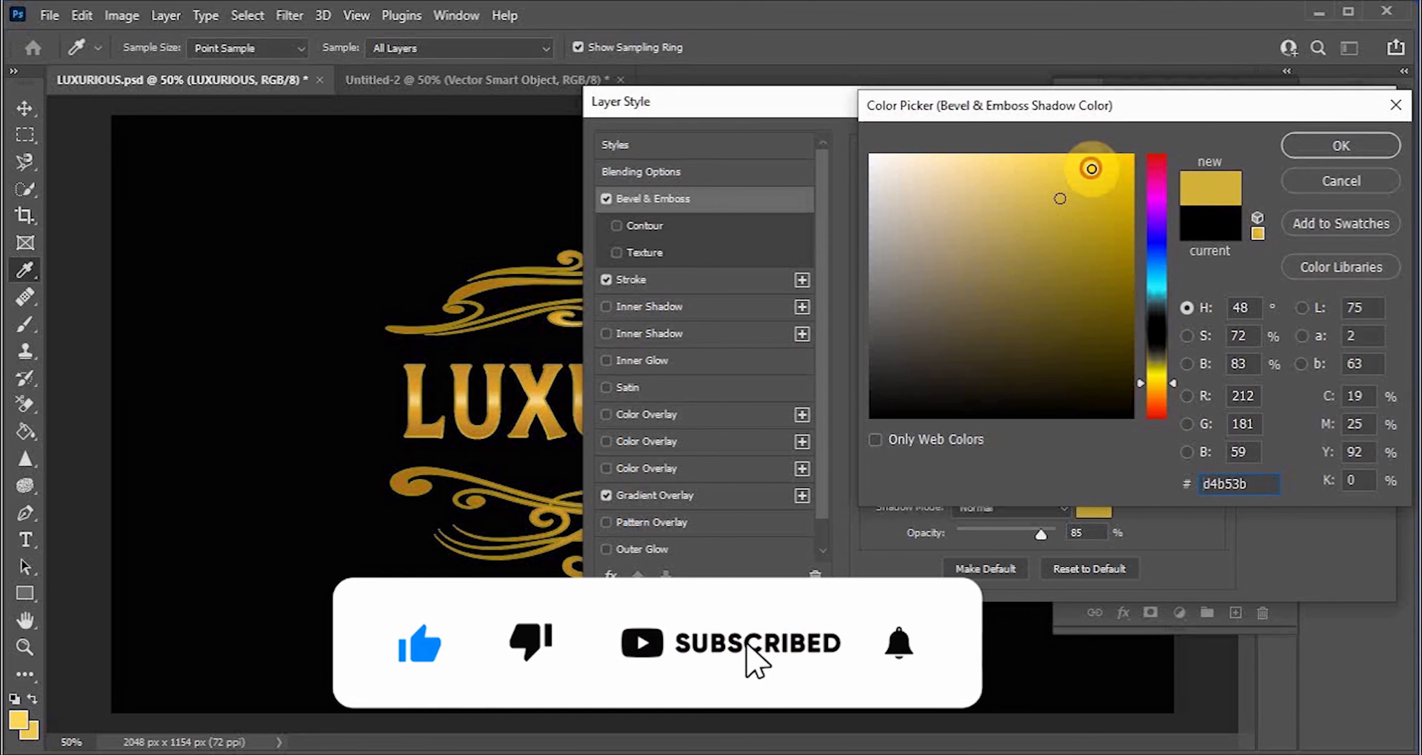
pyautogui.moveTo(1173, 382); pyautogui.dragTo(1176, 387)
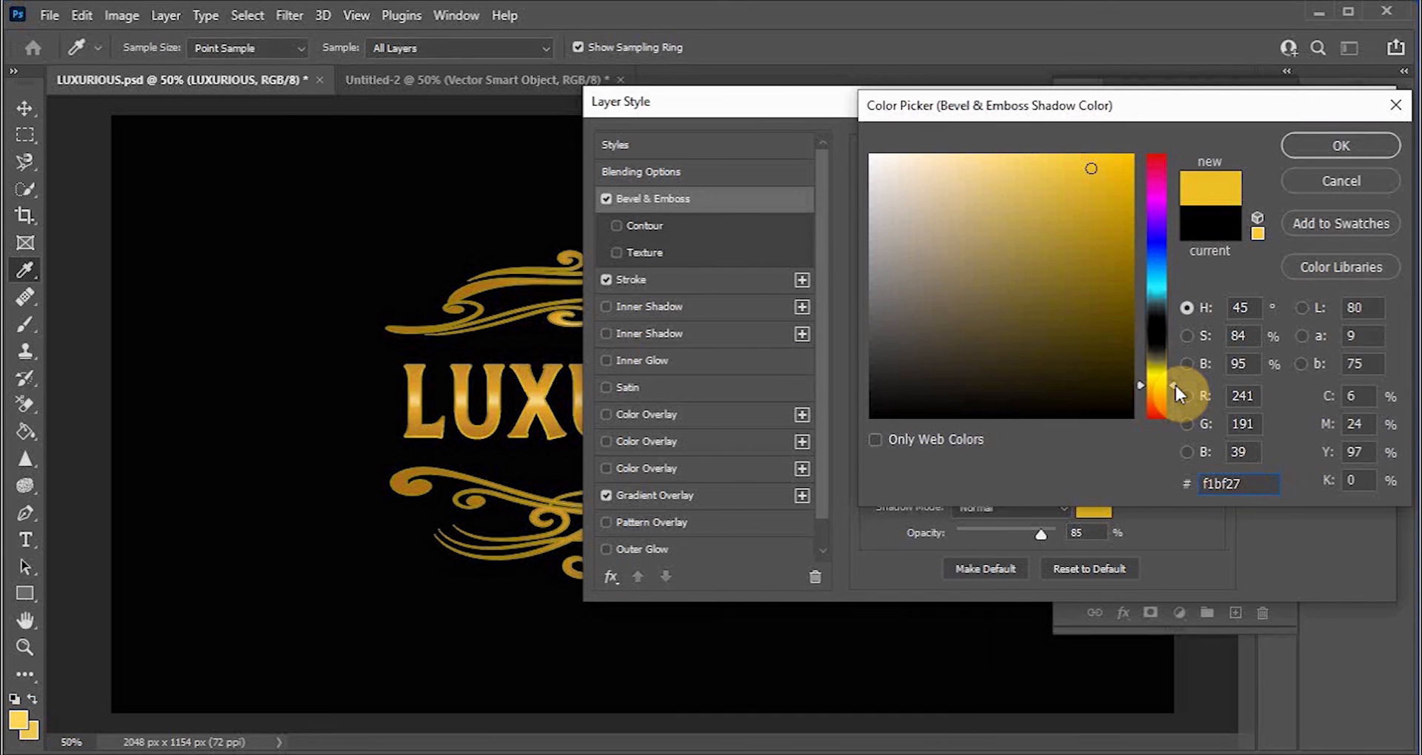
pyautogui.click(1113, 161)
pyautogui.click(1072, 159)
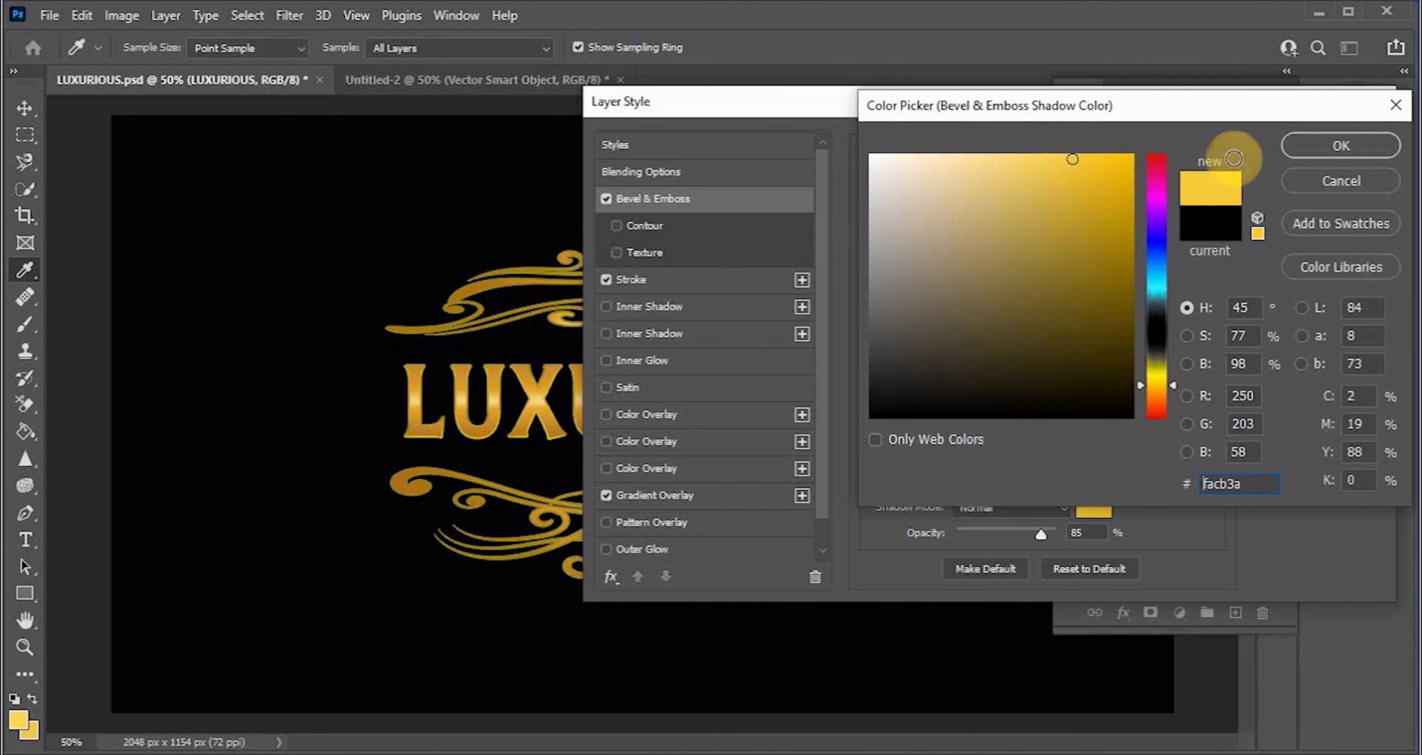
pyautogui.click(1319, 143)
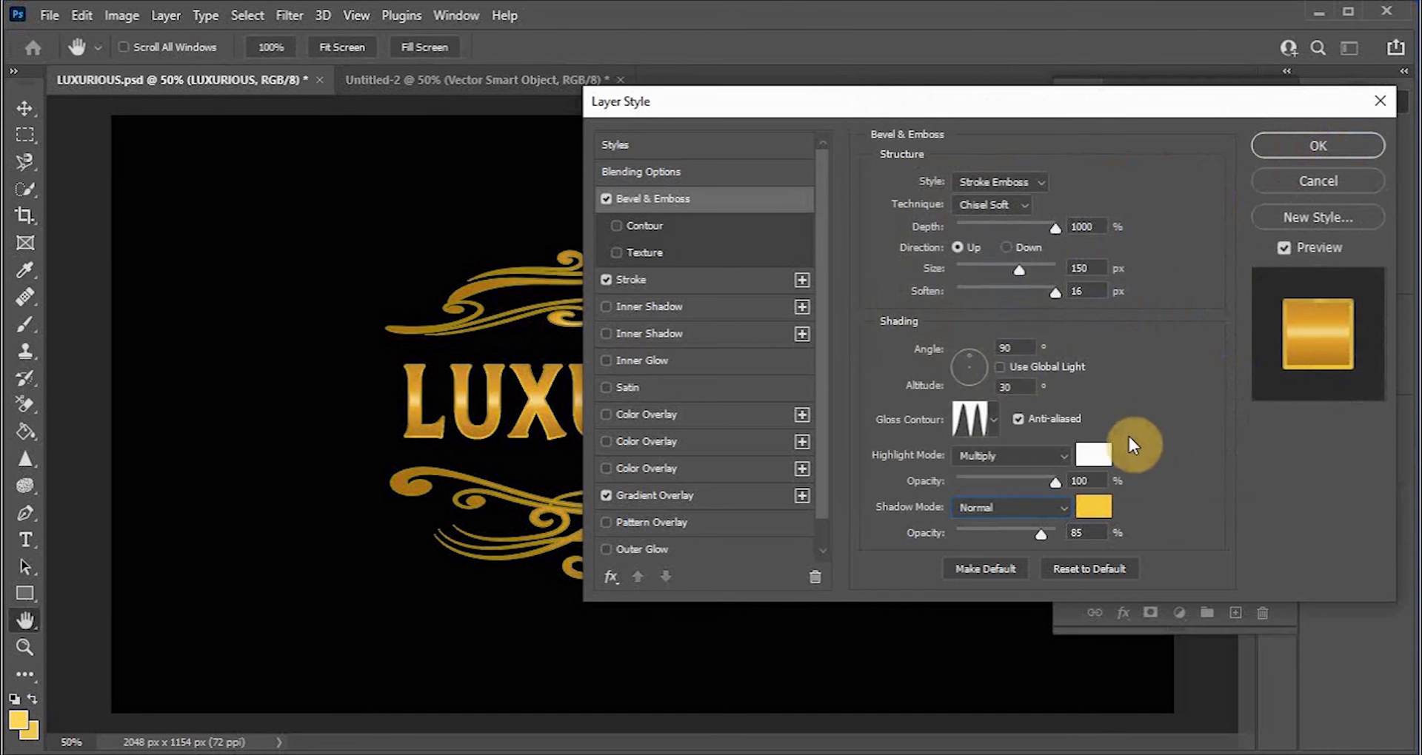
# Step: Set the highlight opacity to 68% and the highlight mode to Exclusion
pyautogui.moveTo(1055, 483); pyautogui.dragTo(1024, 486)
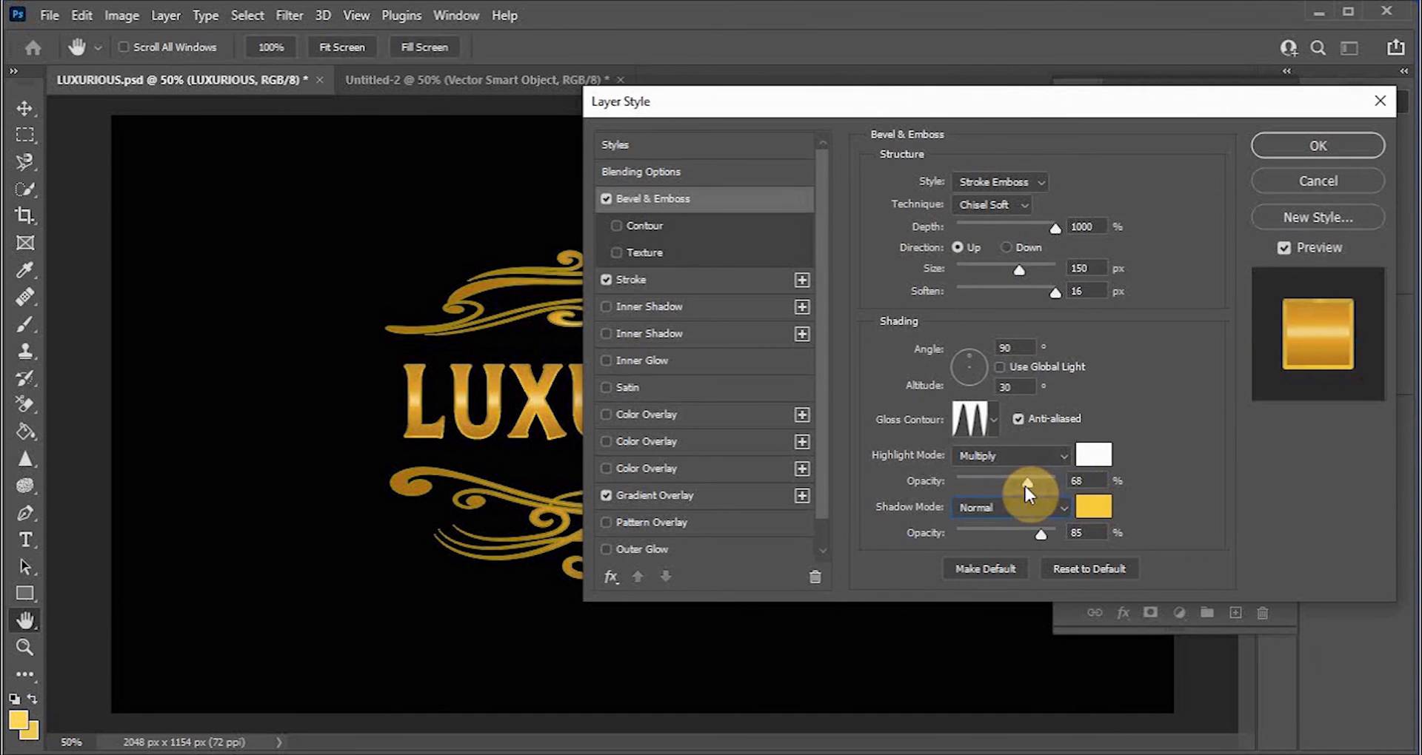
pyautogui.click(1059, 453)
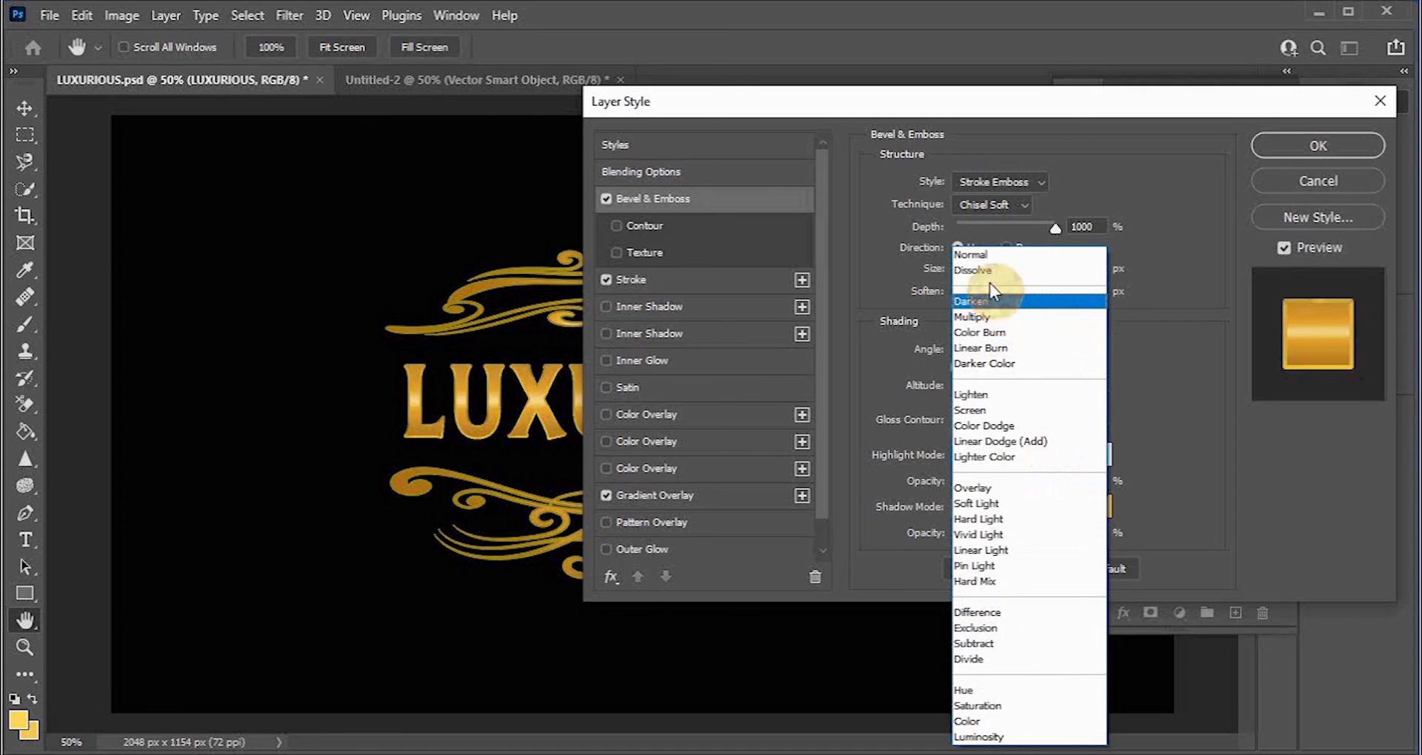
pyautogui.click(990, 274)
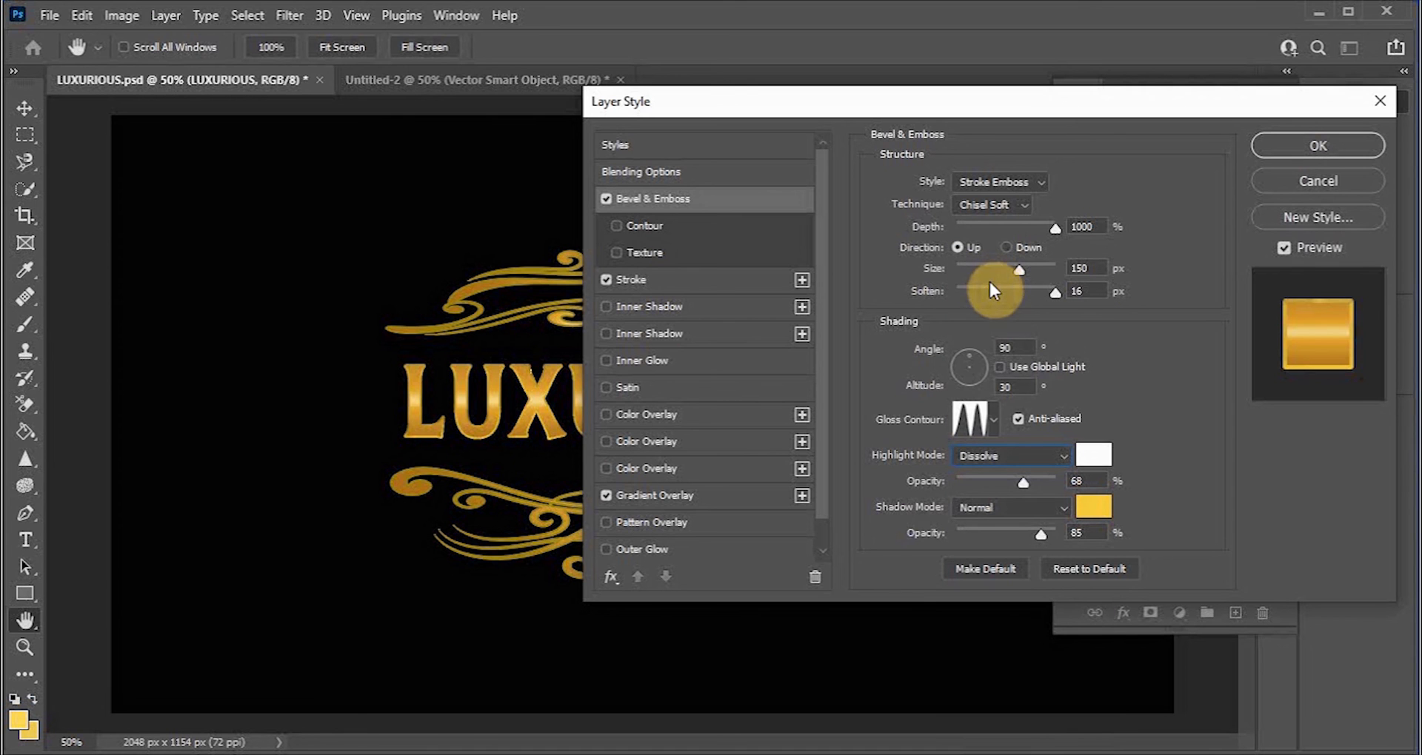
pyautogui.click(1024, 453)
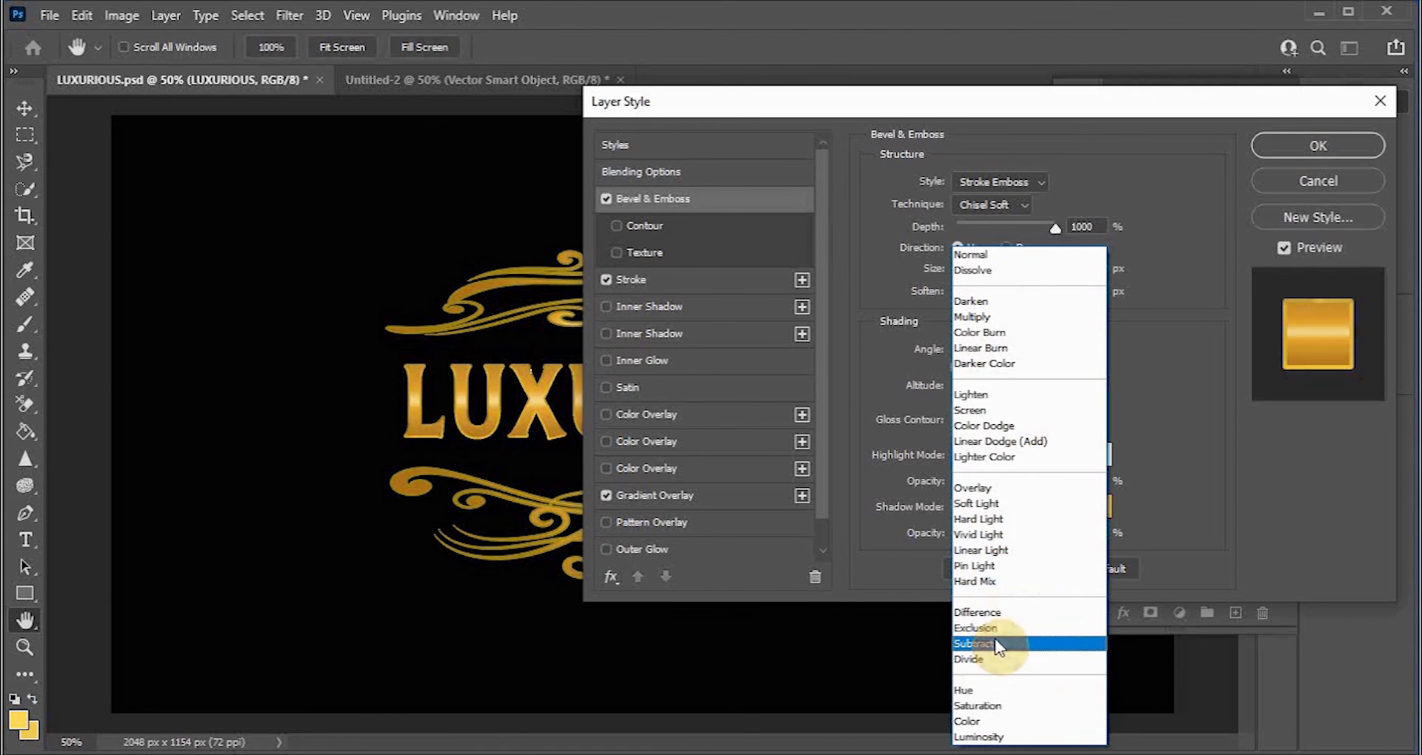
pyautogui.click(980, 628)
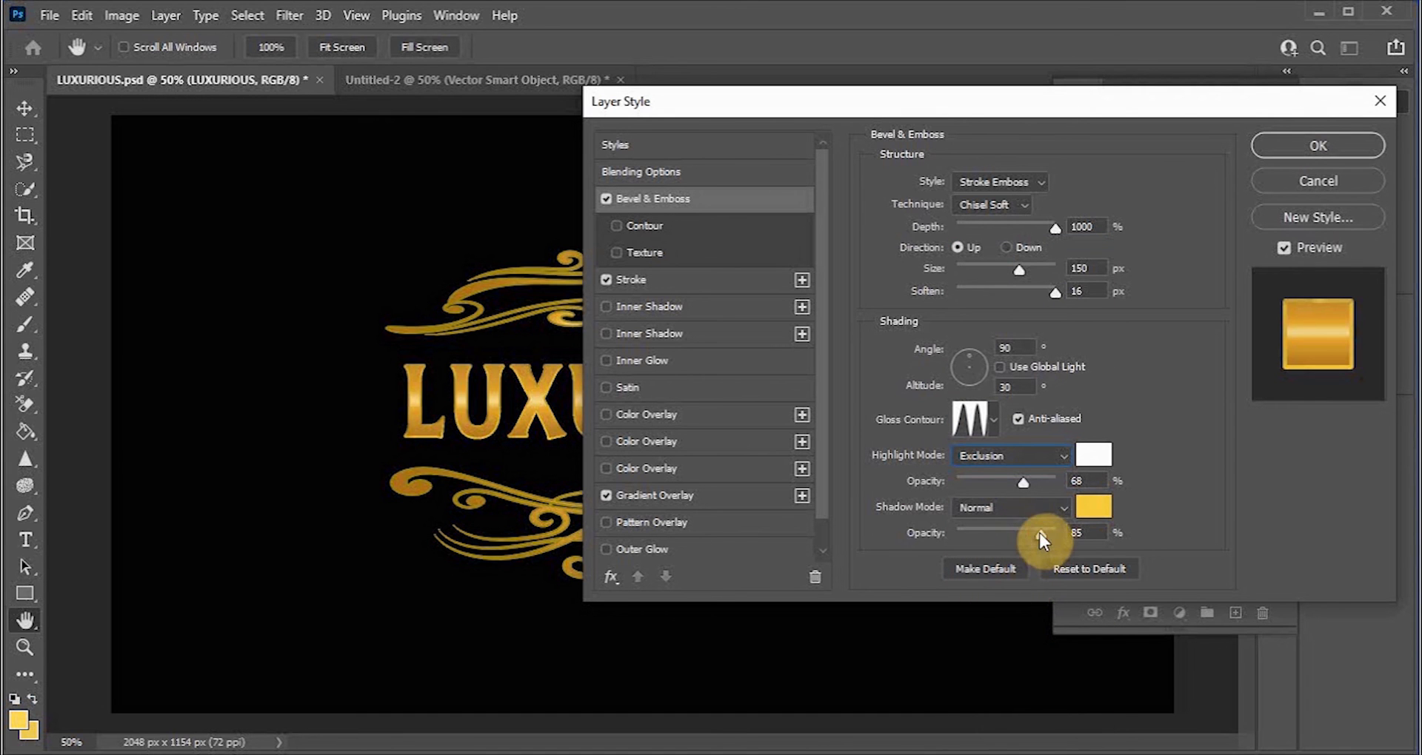
# Step: Set the shadow opacity to 91% and the shadow mode to Vivid Light
pyautogui.moveTo(1029, 533); pyautogui.dragTo(1015, 534)
pyautogui.click(1069, 507)
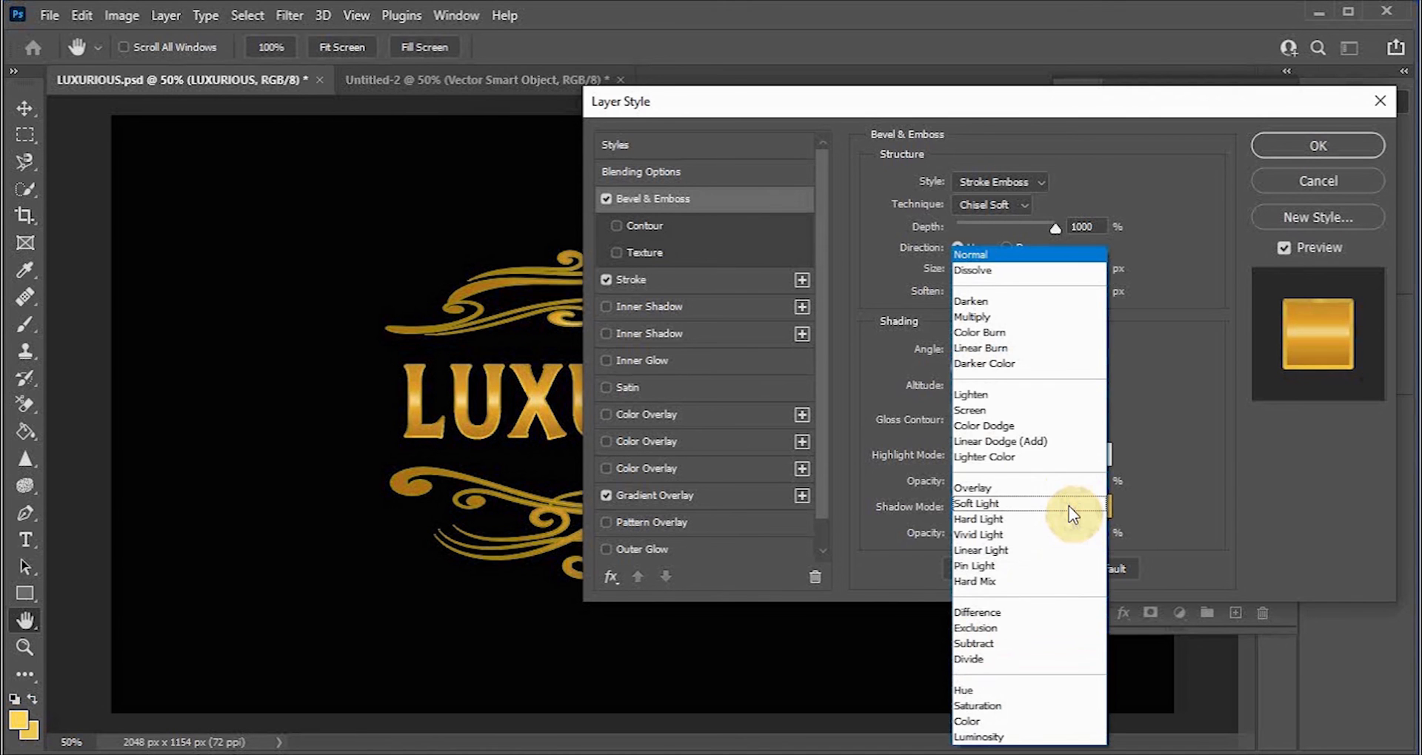
pyautogui.click(998, 628)
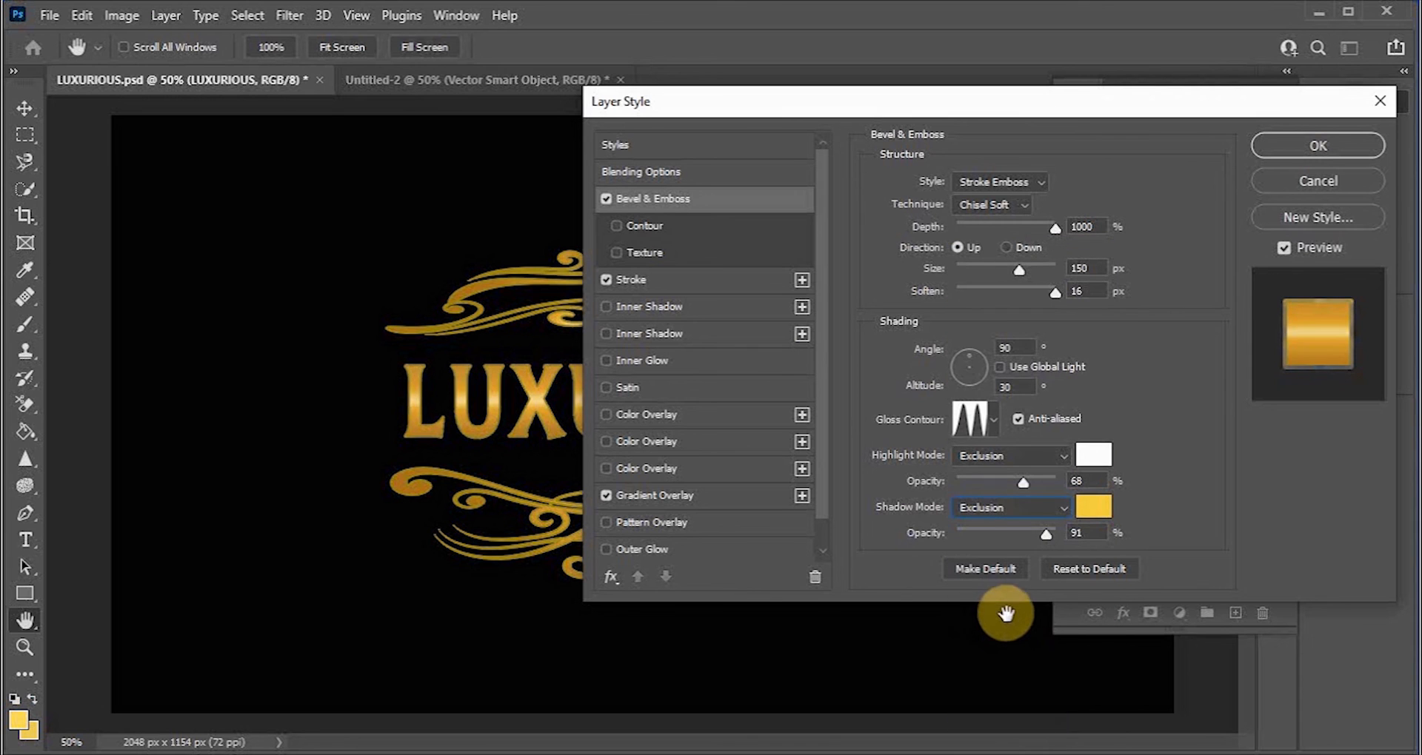
pyautogui.click(1065, 511)
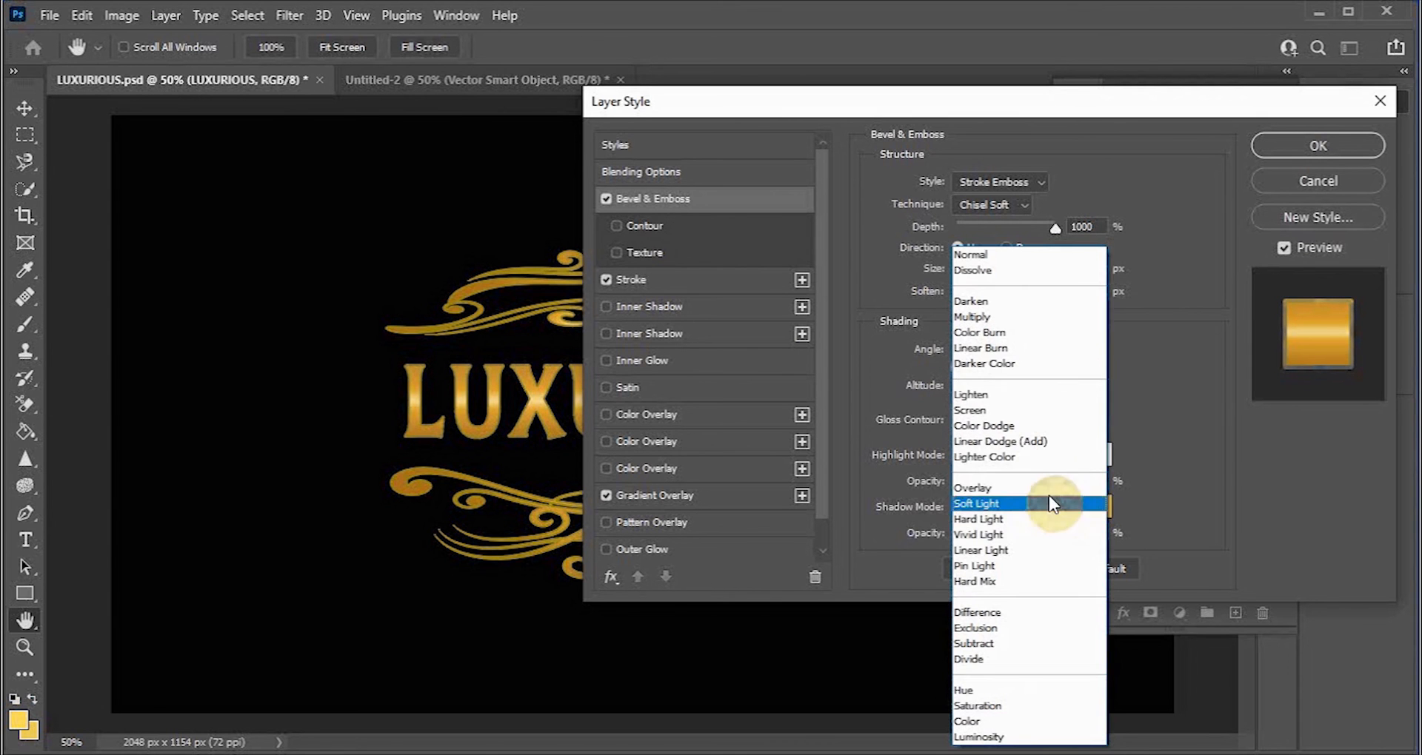
pyautogui.click(997, 530)
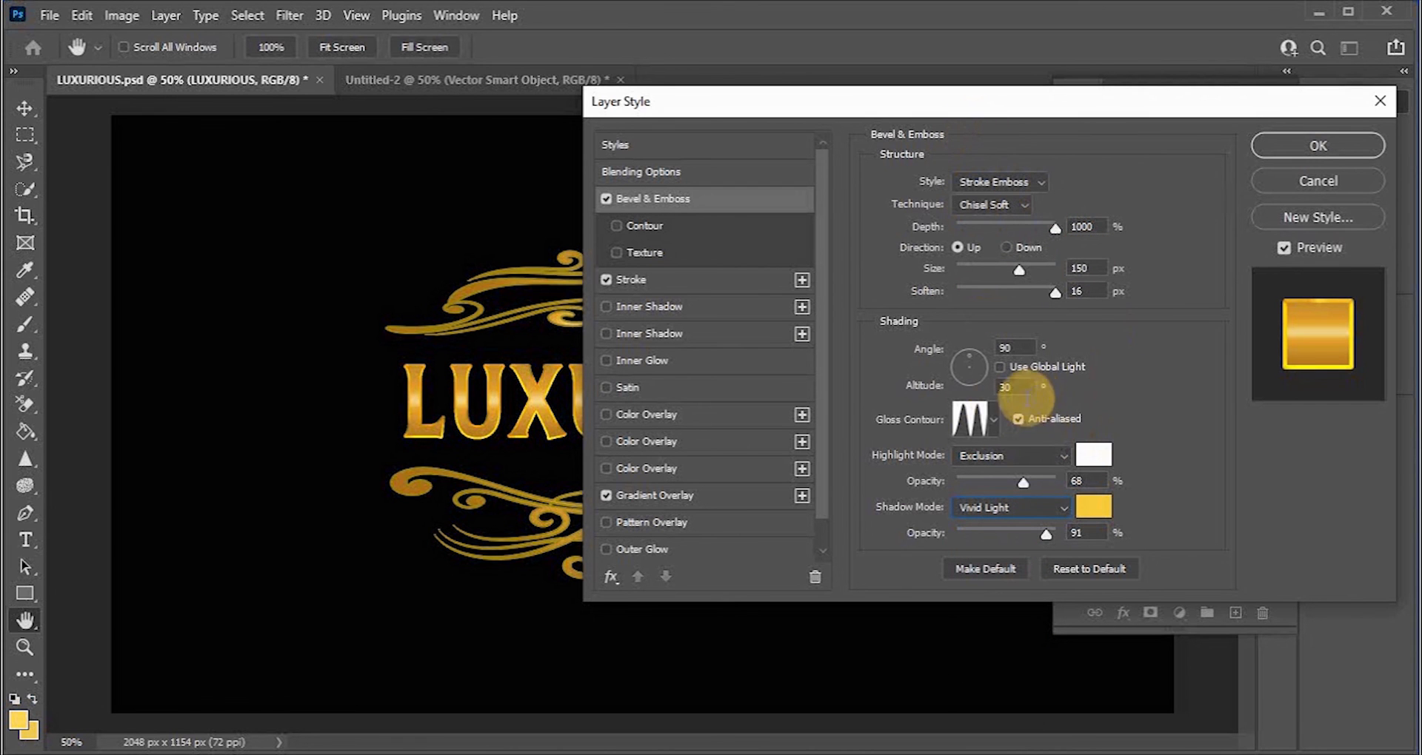
# Step: Set the bevel shadow mode to Screen and the shadow opacity to 69%
pyautogui.moveTo(1032, 477); pyautogui.dragTo(992, 471)
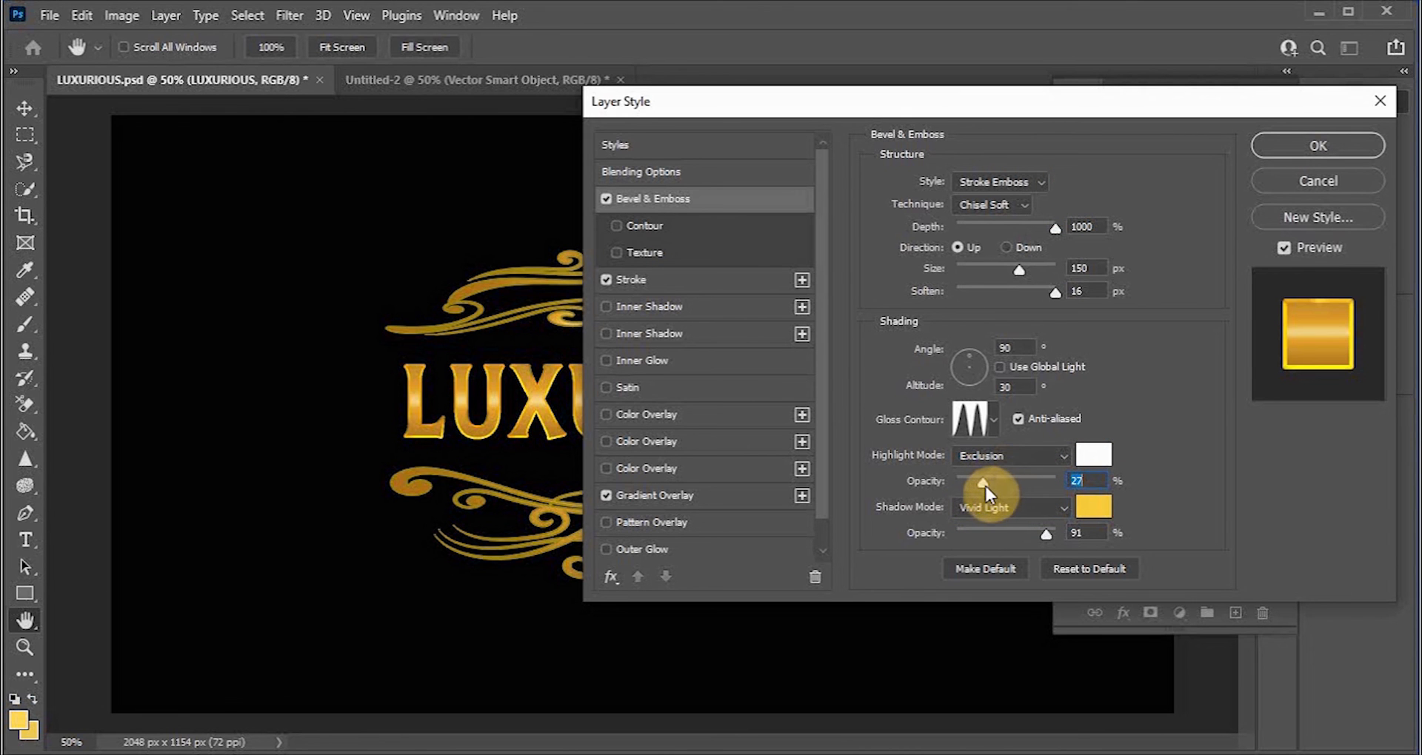
pyautogui.click(1059, 508)
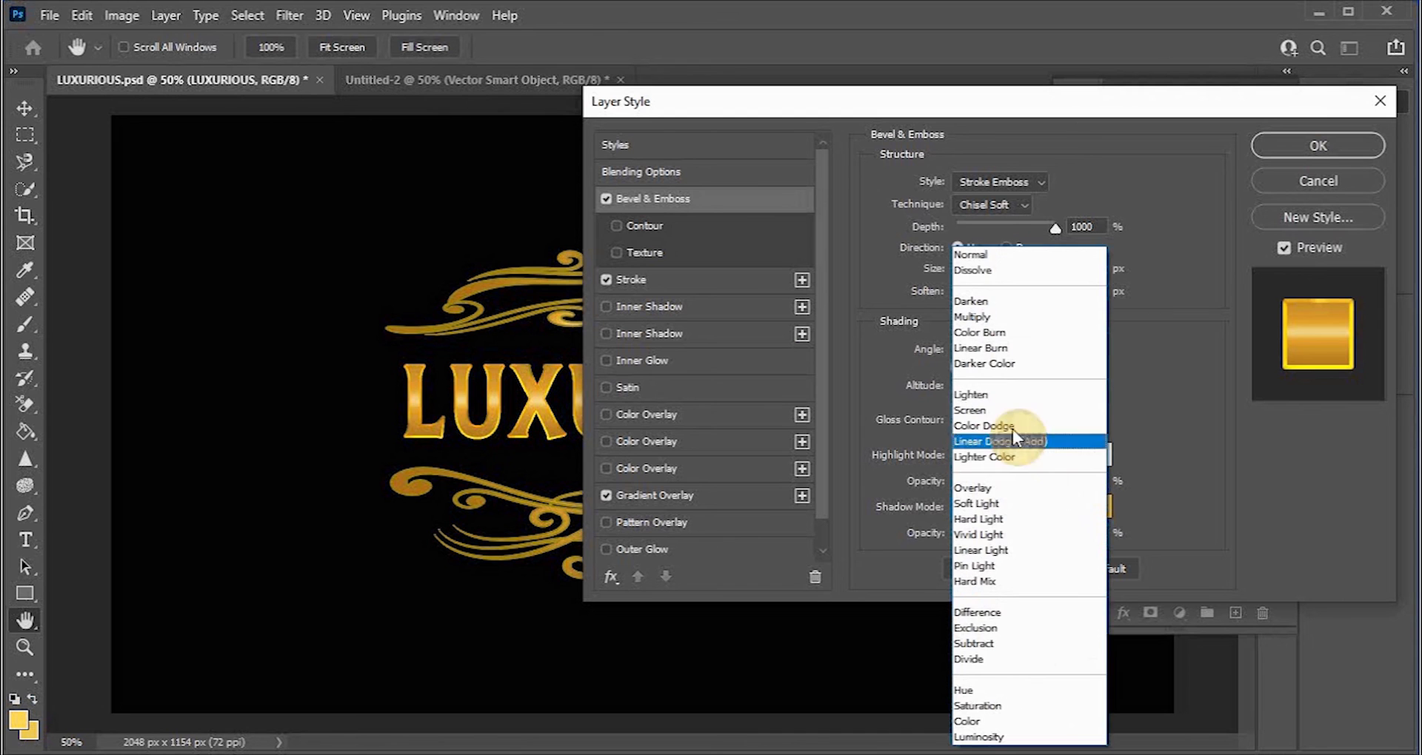
pyautogui.click(1001, 410)
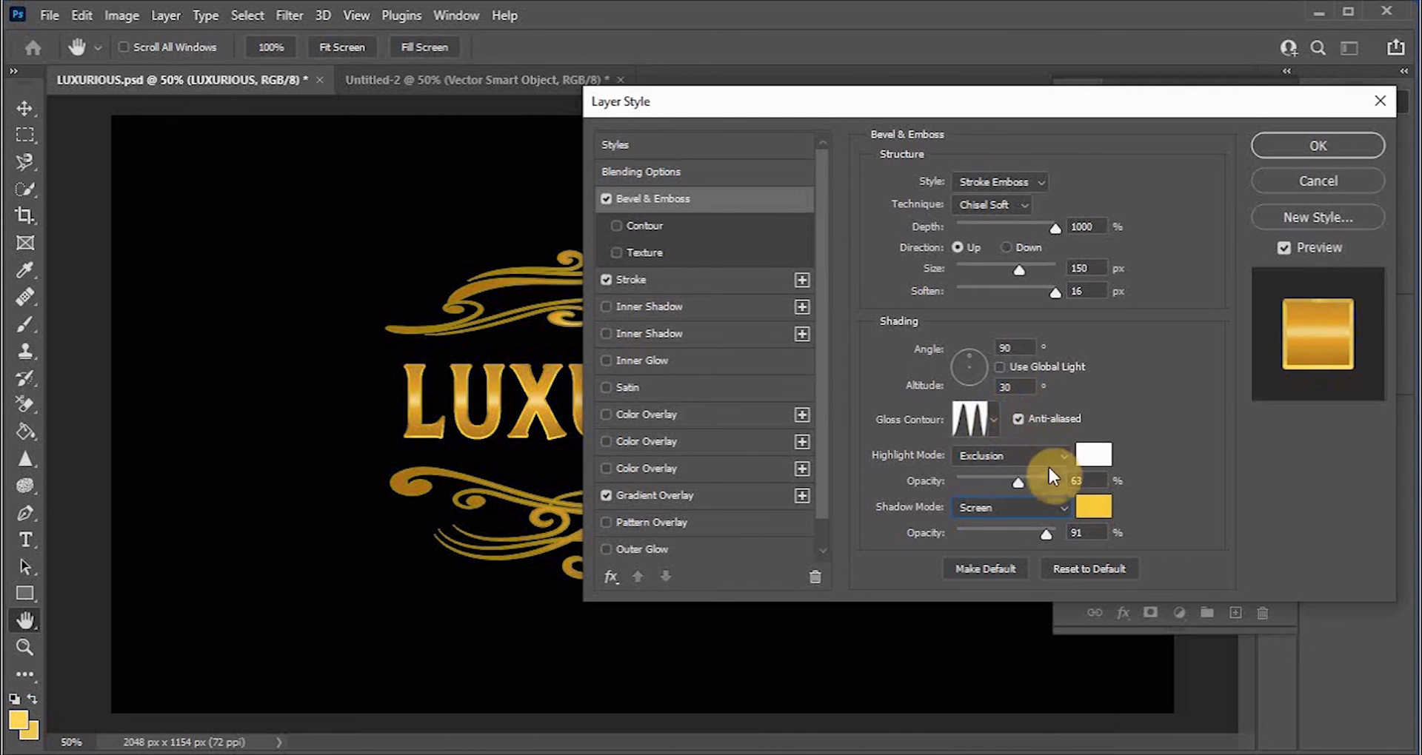
pyautogui.moveTo(1047, 535); pyautogui.dragTo(1028, 531)
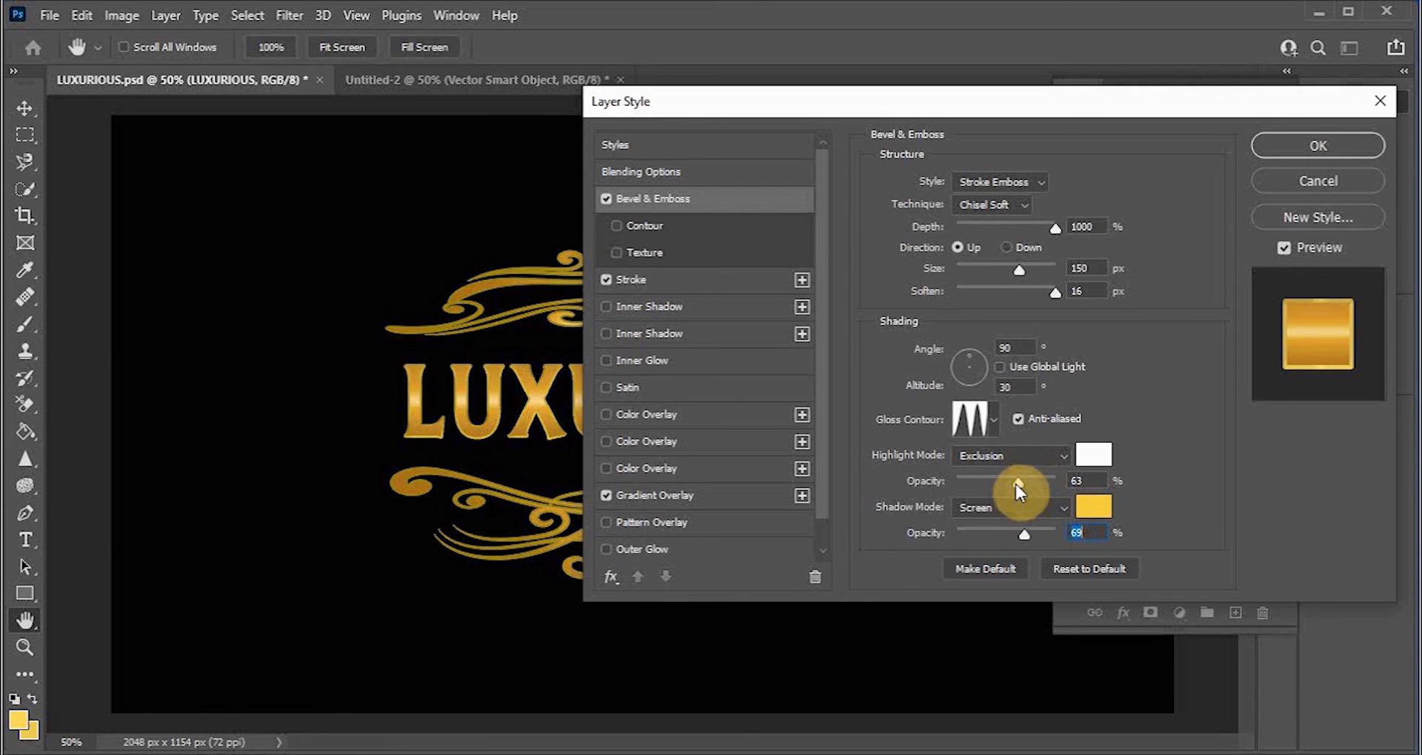
# Step: Set the bevel highlight opacity to 100% and apply the text's layer style
pyautogui.click(1071, 482)
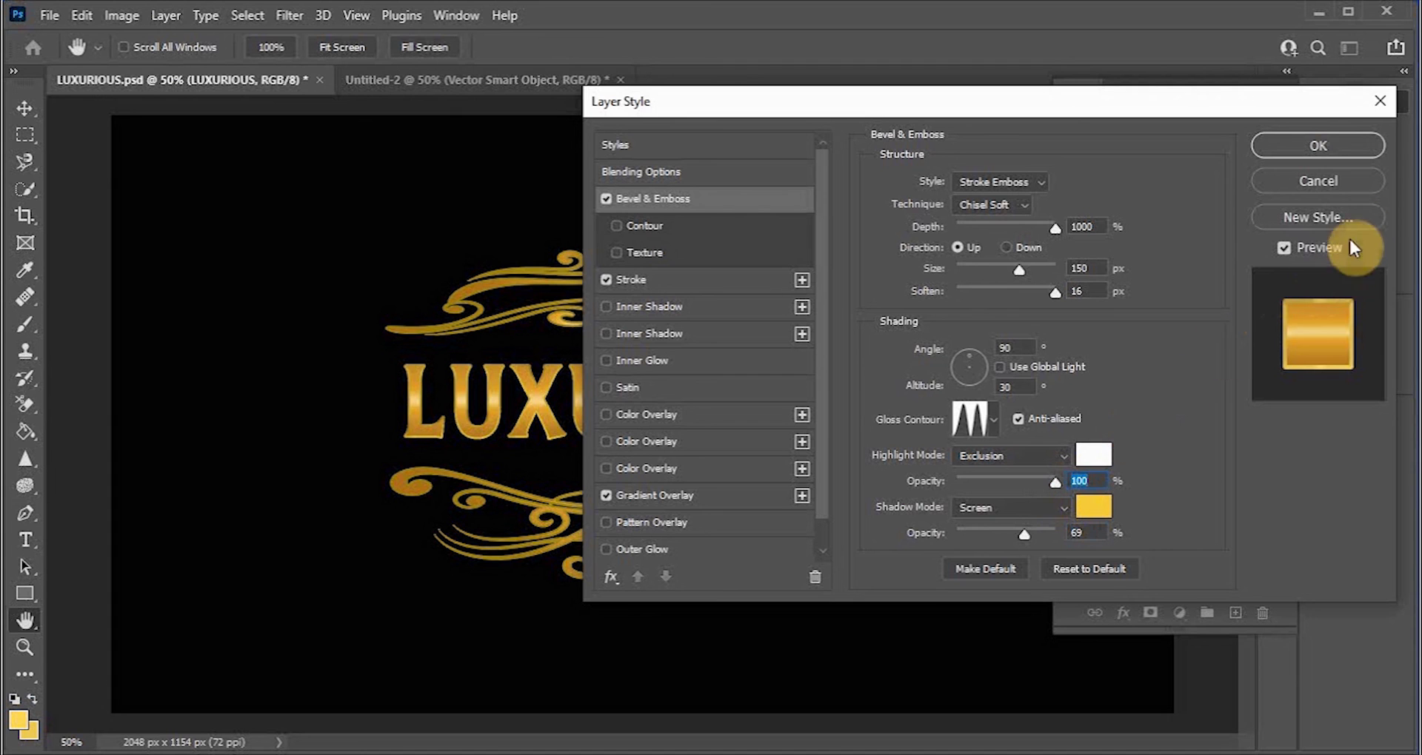
pyautogui.click(1335, 154)
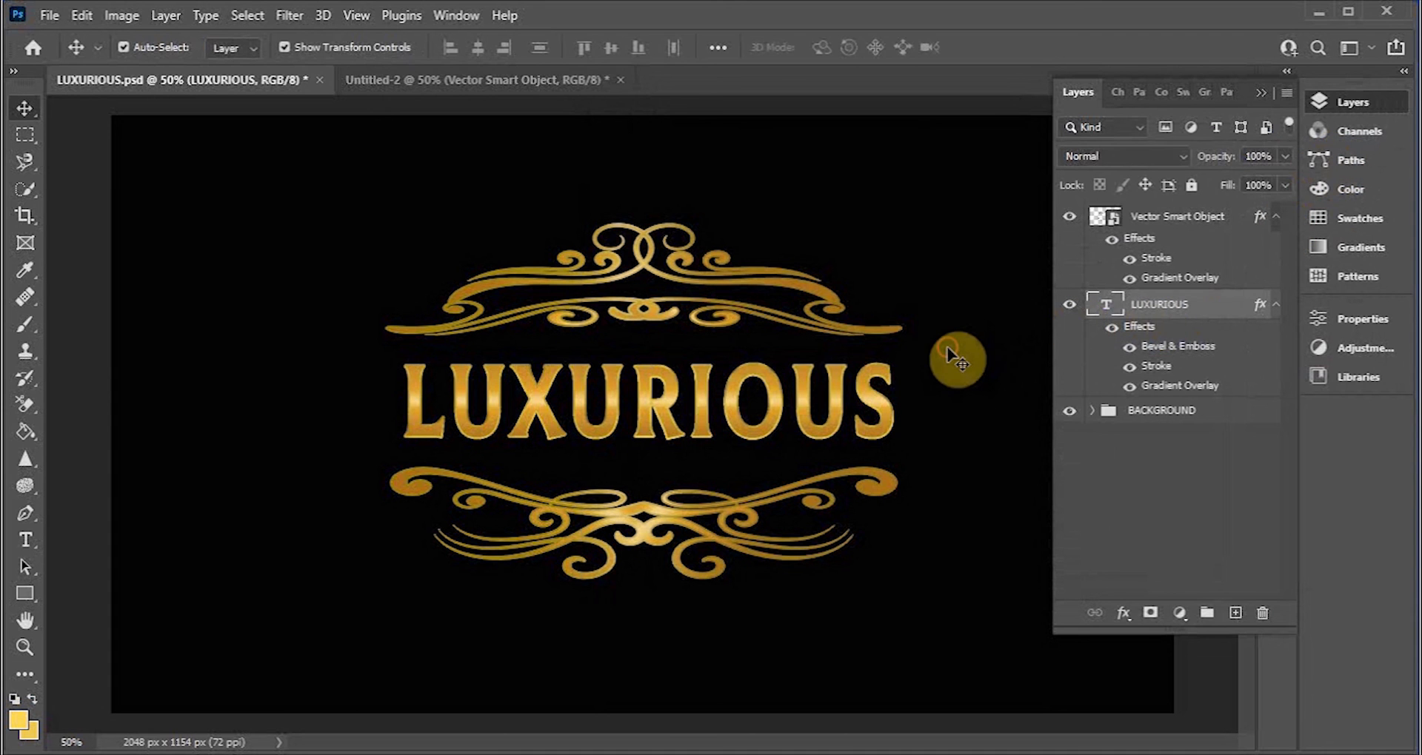
# Step: Select the ornamental border layer, add a Bevel & Emboss effect and reset it to default settings
pyautogui.click(826, 429)
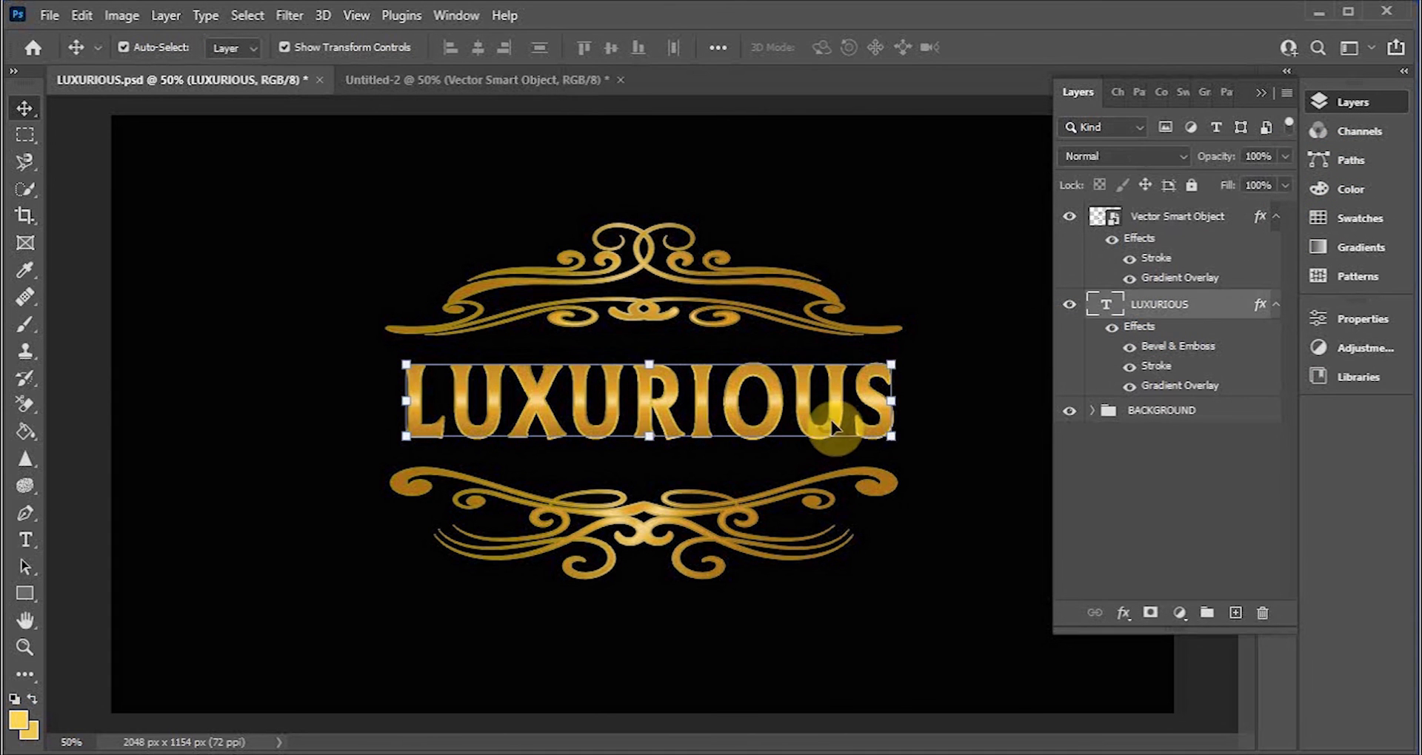
pyautogui.click(811, 299)
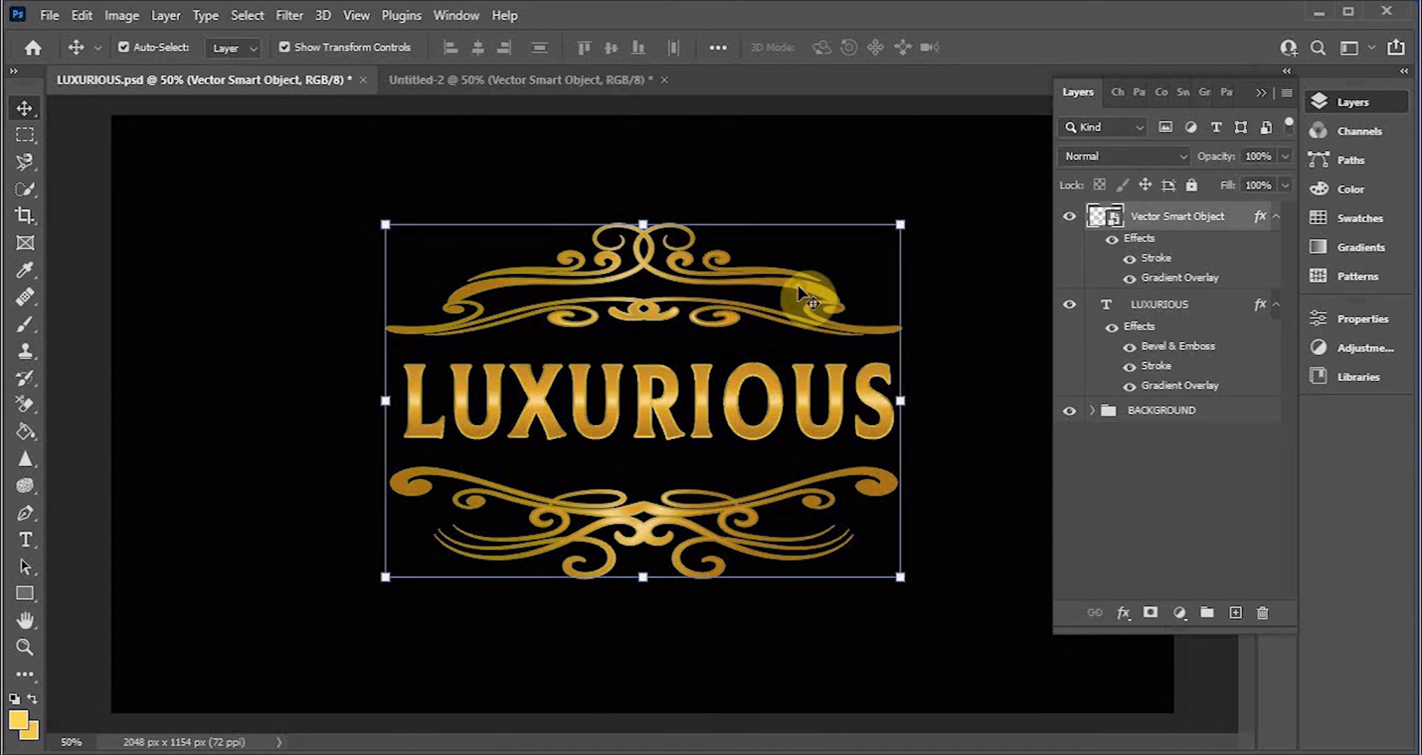
pyautogui.click(1124, 614)
pyautogui.click(1155, 447)
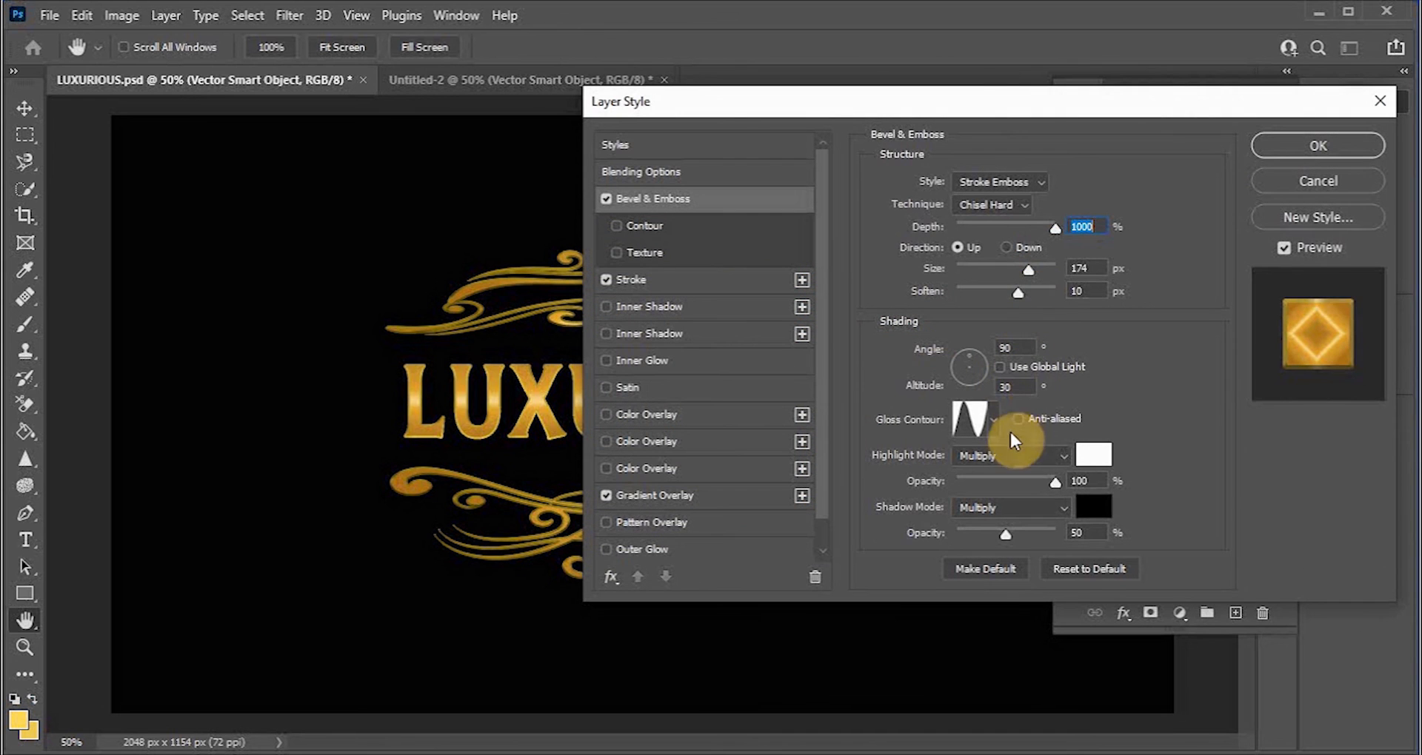
pyautogui.click(1074, 567)
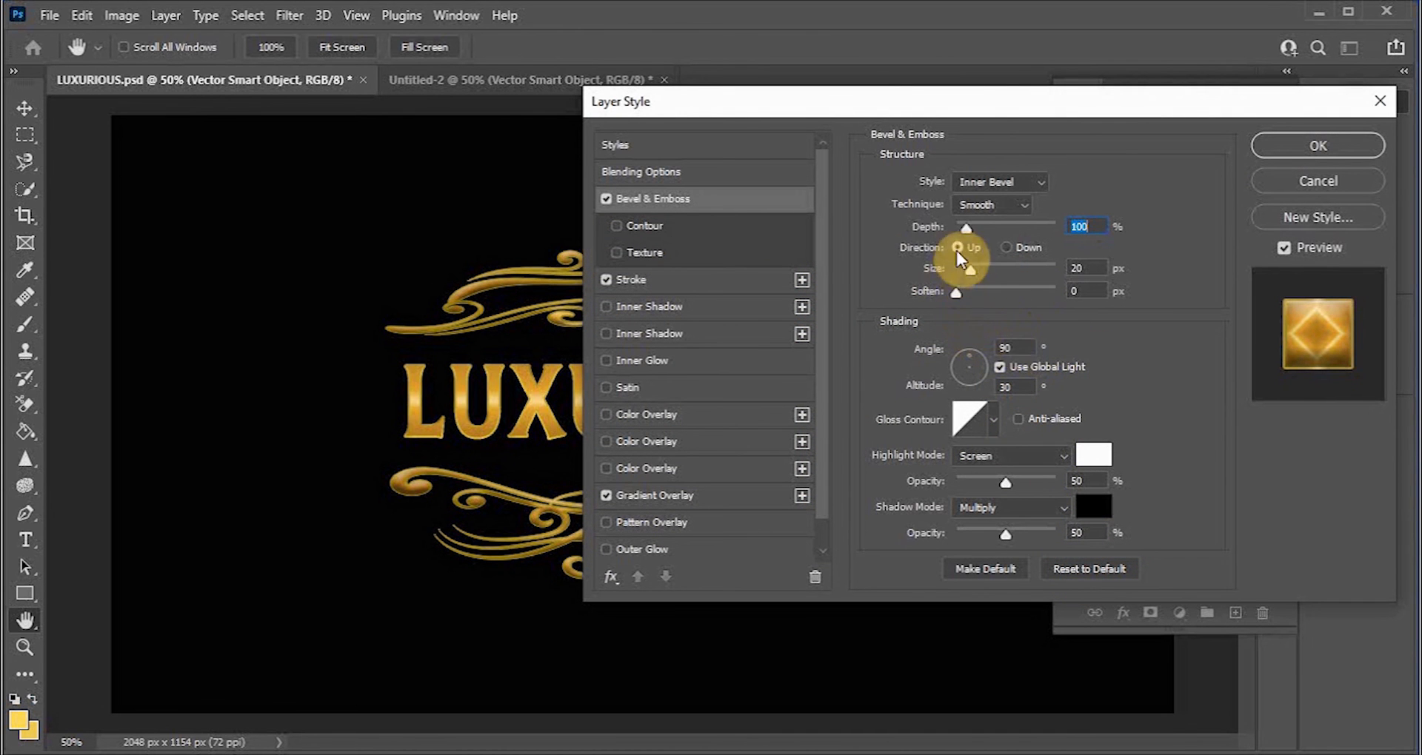
# Step: Set the border's bevel style to Stroke Emboss and the technique to Chisel Hard
pyautogui.click(1037, 181)
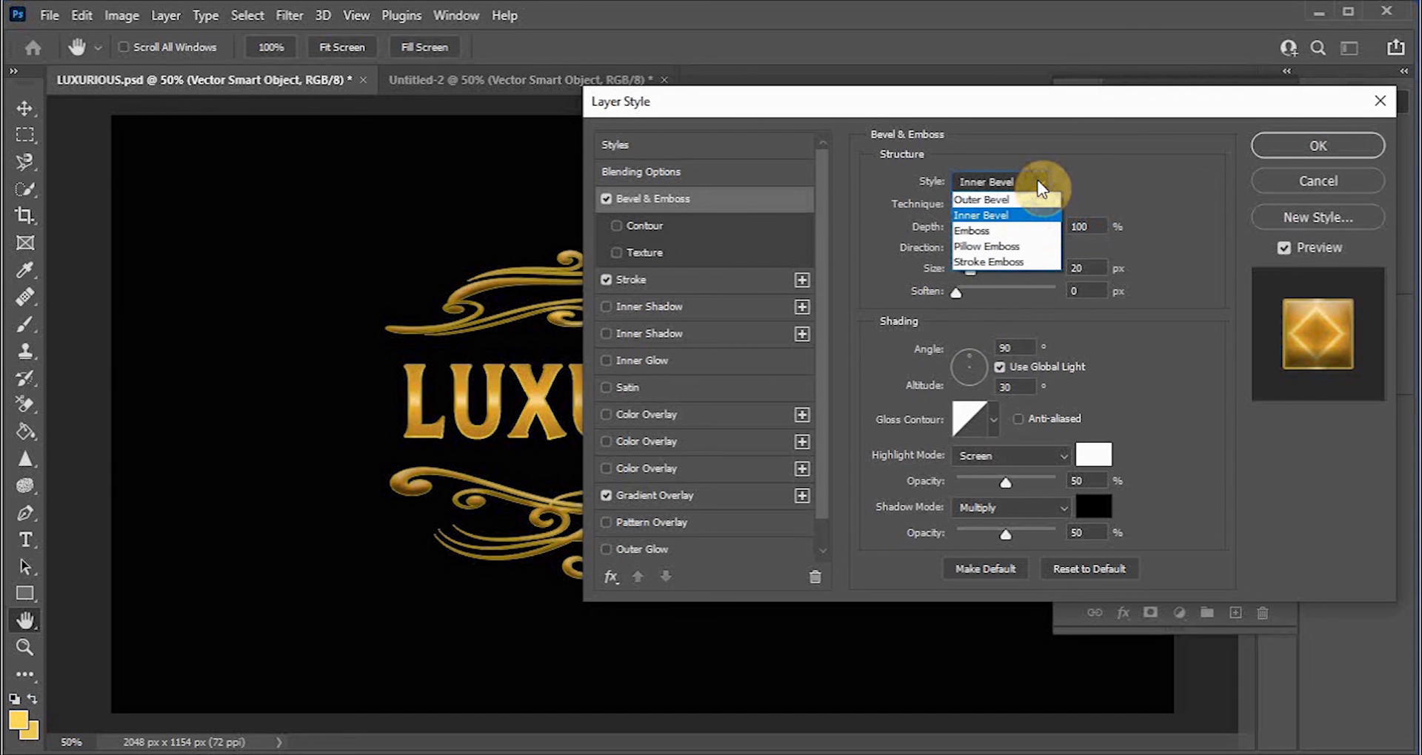
pyautogui.click(1003, 261)
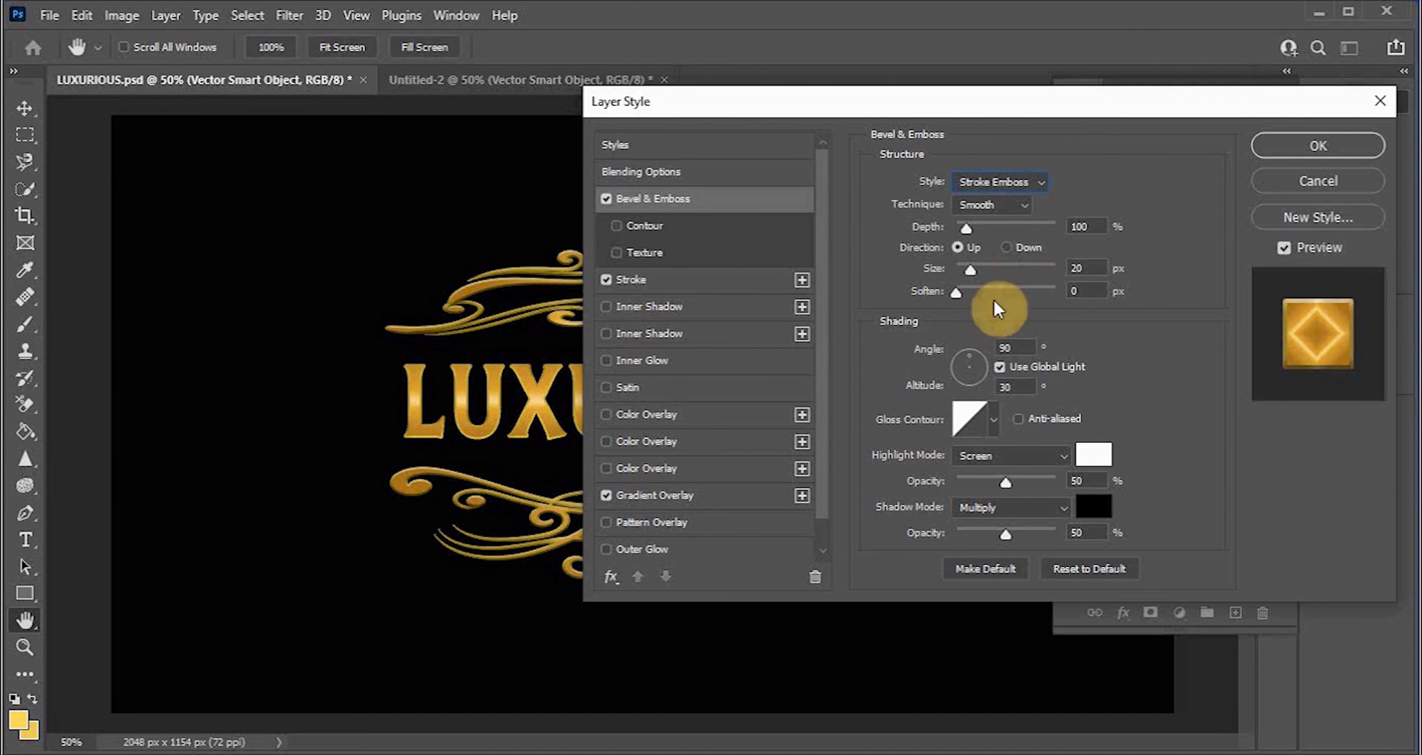
pyautogui.click(1020, 204)
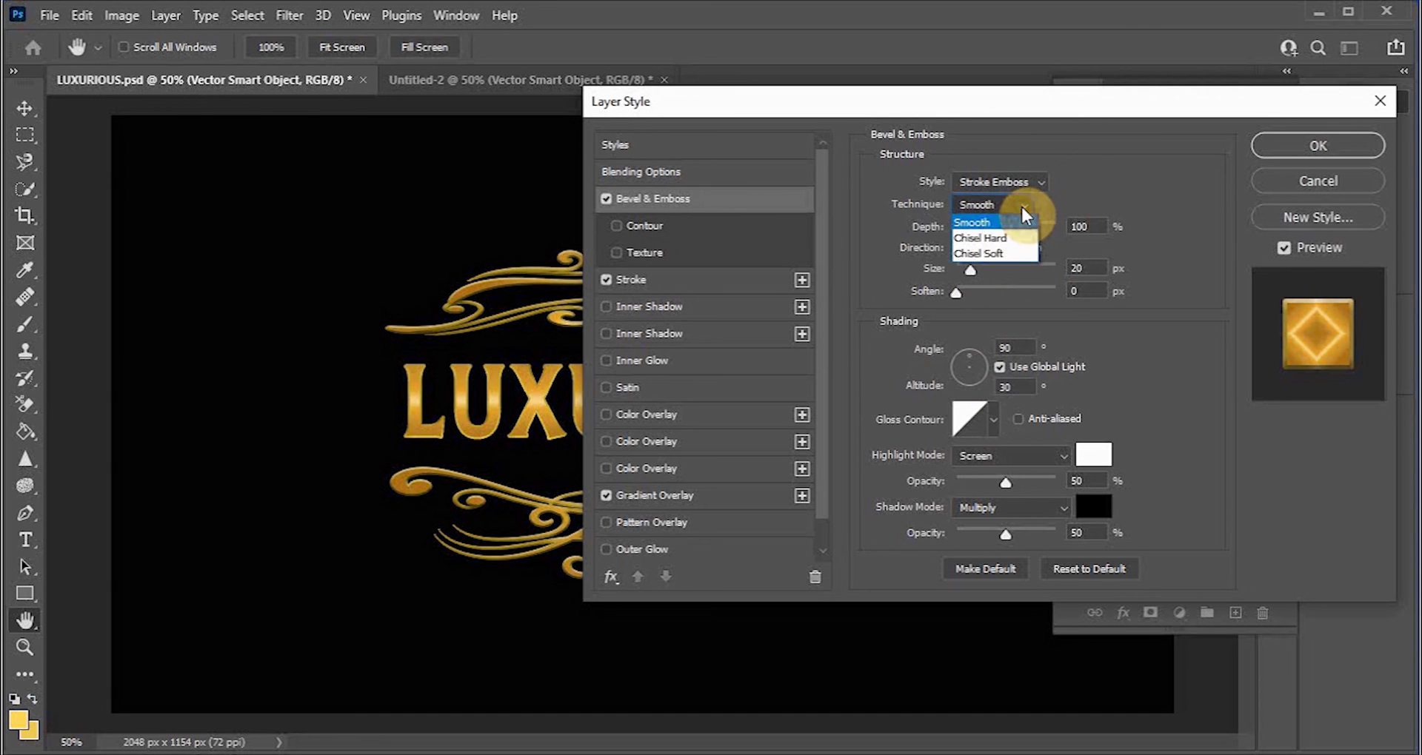
pyautogui.click(1014, 233)
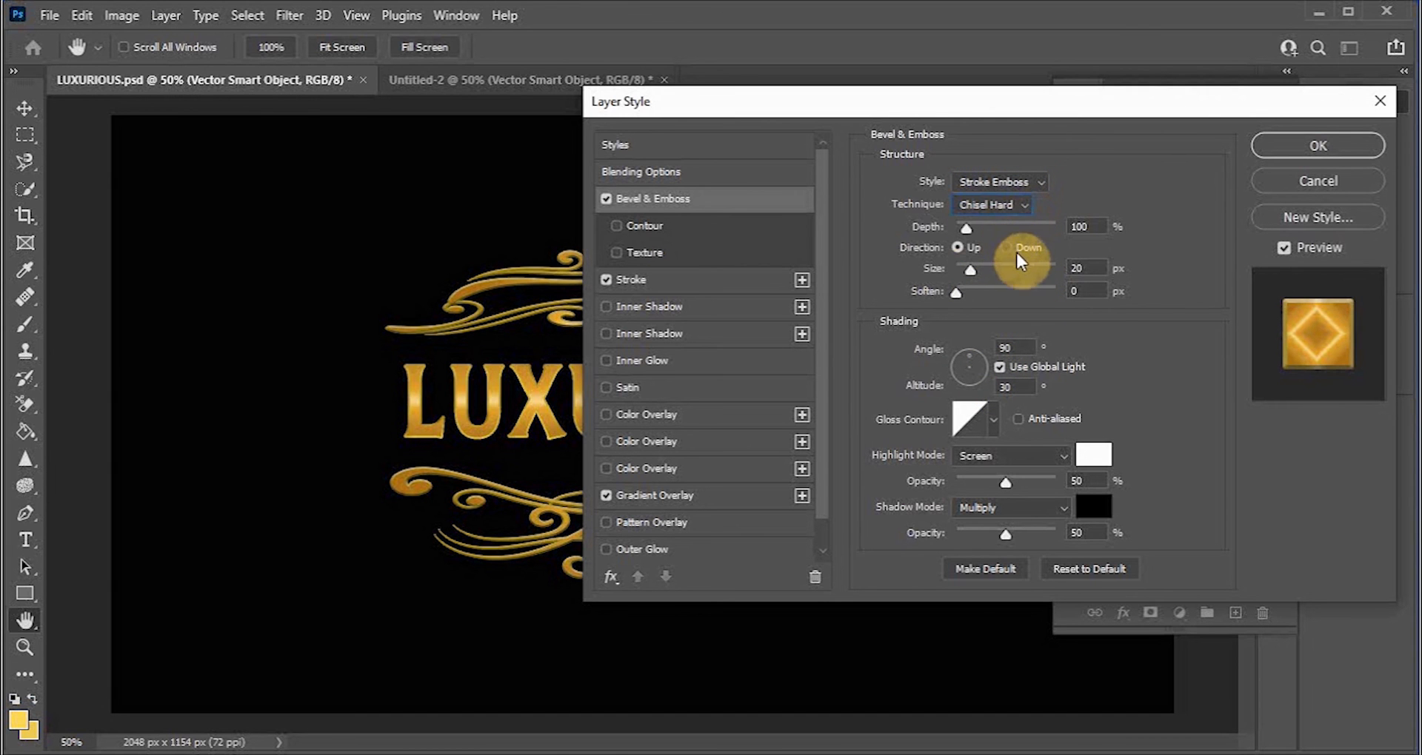
# Step: Choose the multi-peak gloss contour for the border bevel and turn on anti-aliasing
pyautogui.click(994, 421)
pyautogui.click(932, 501)
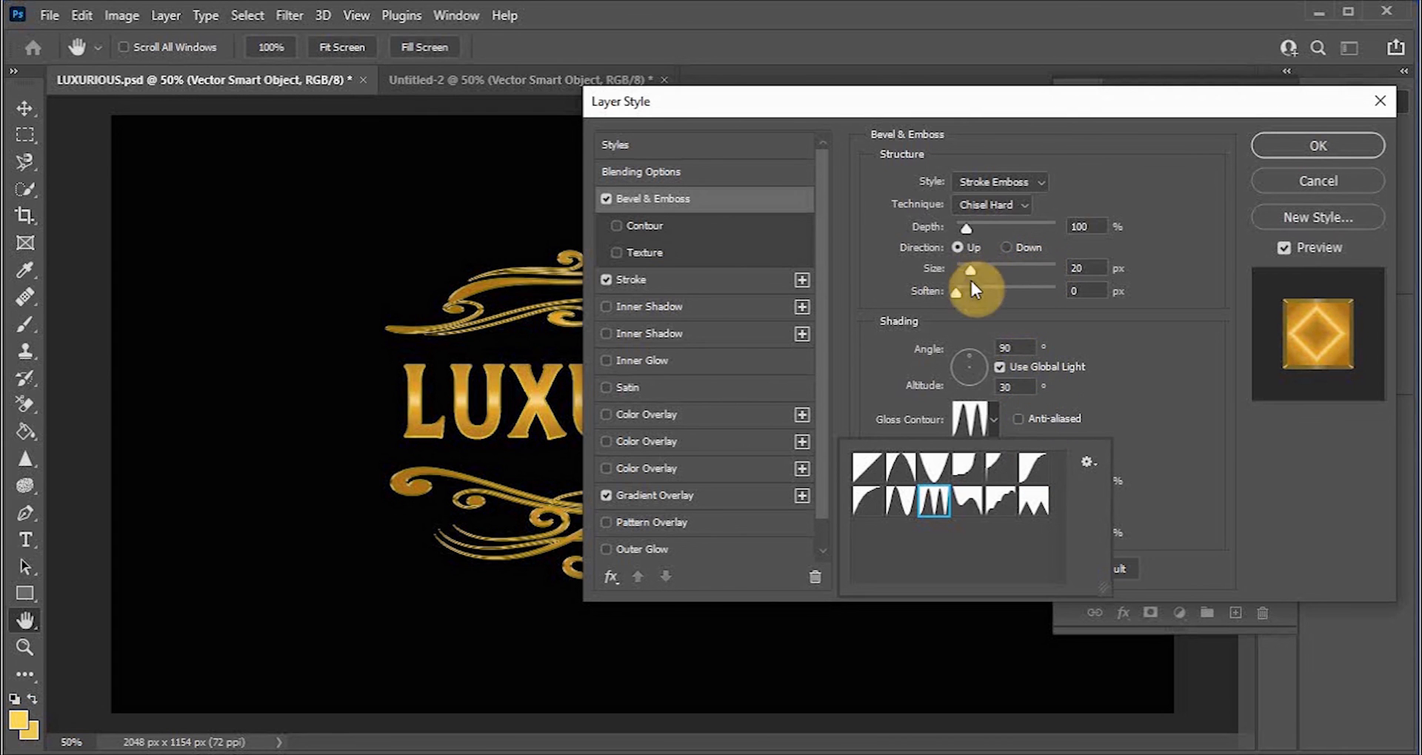
pyautogui.click(1038, 422)
pyautogui.click(1018, 418)
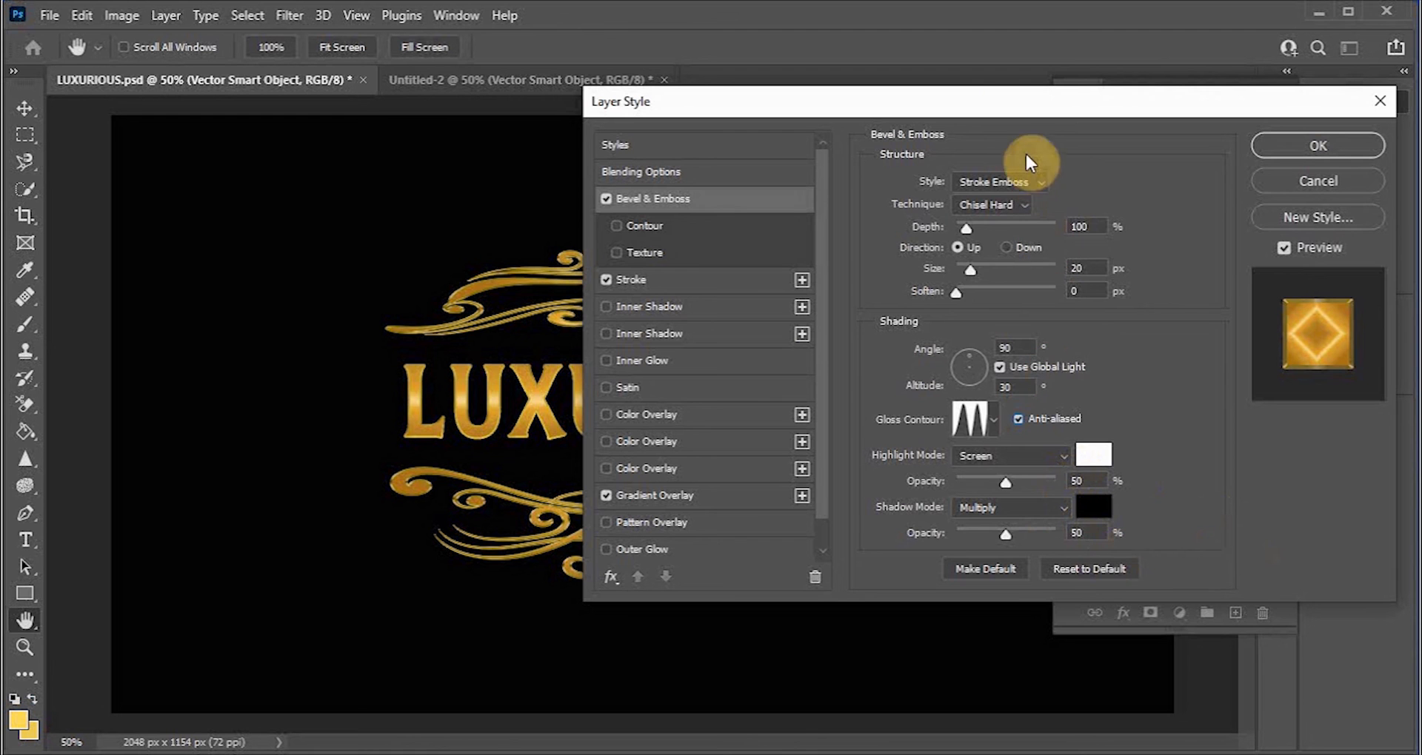
# Step: Set the border bevel's size to 0 px and its depth to 1%
pyautogui.moveTo(1010, 105); pyautogui.dragTo(1118, 53)
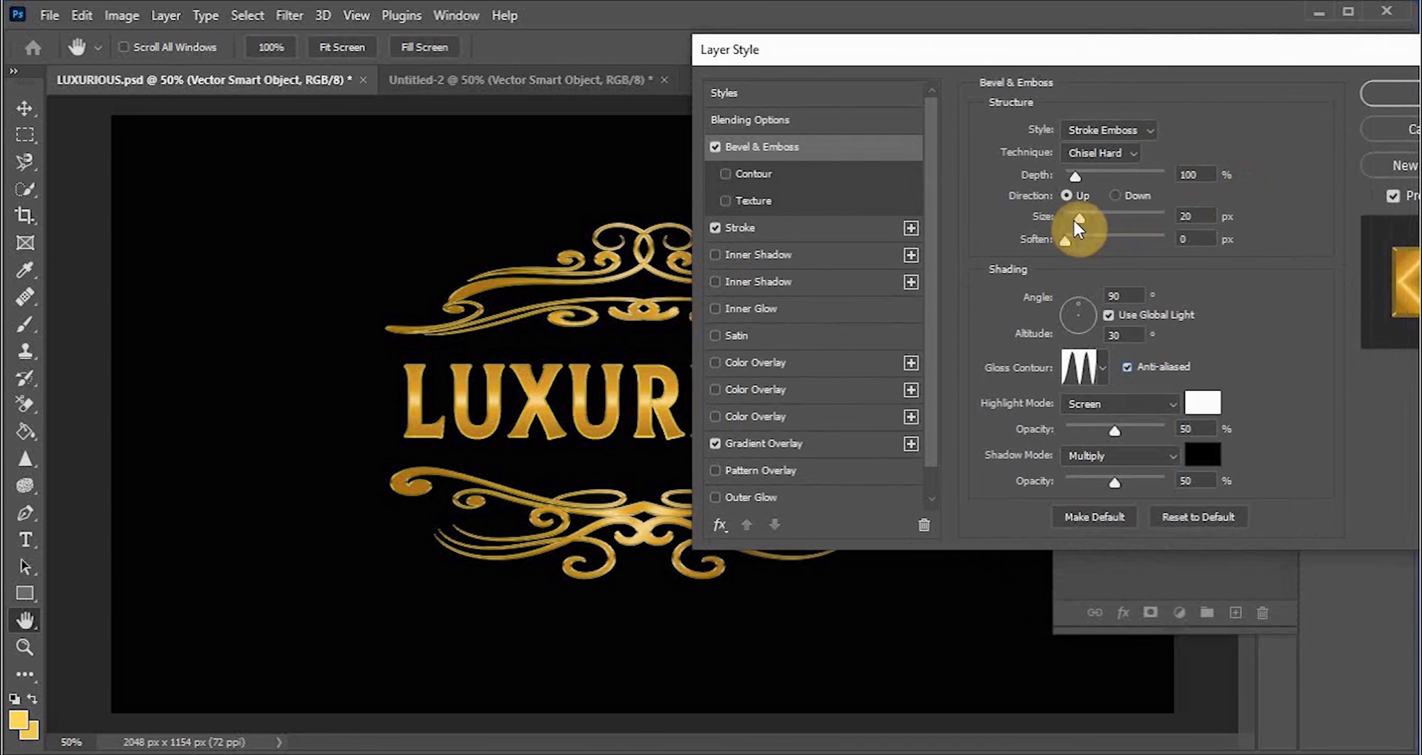
pyautogui.moveTo(1080, 213); pyautogui.dragTo(1063, 216)
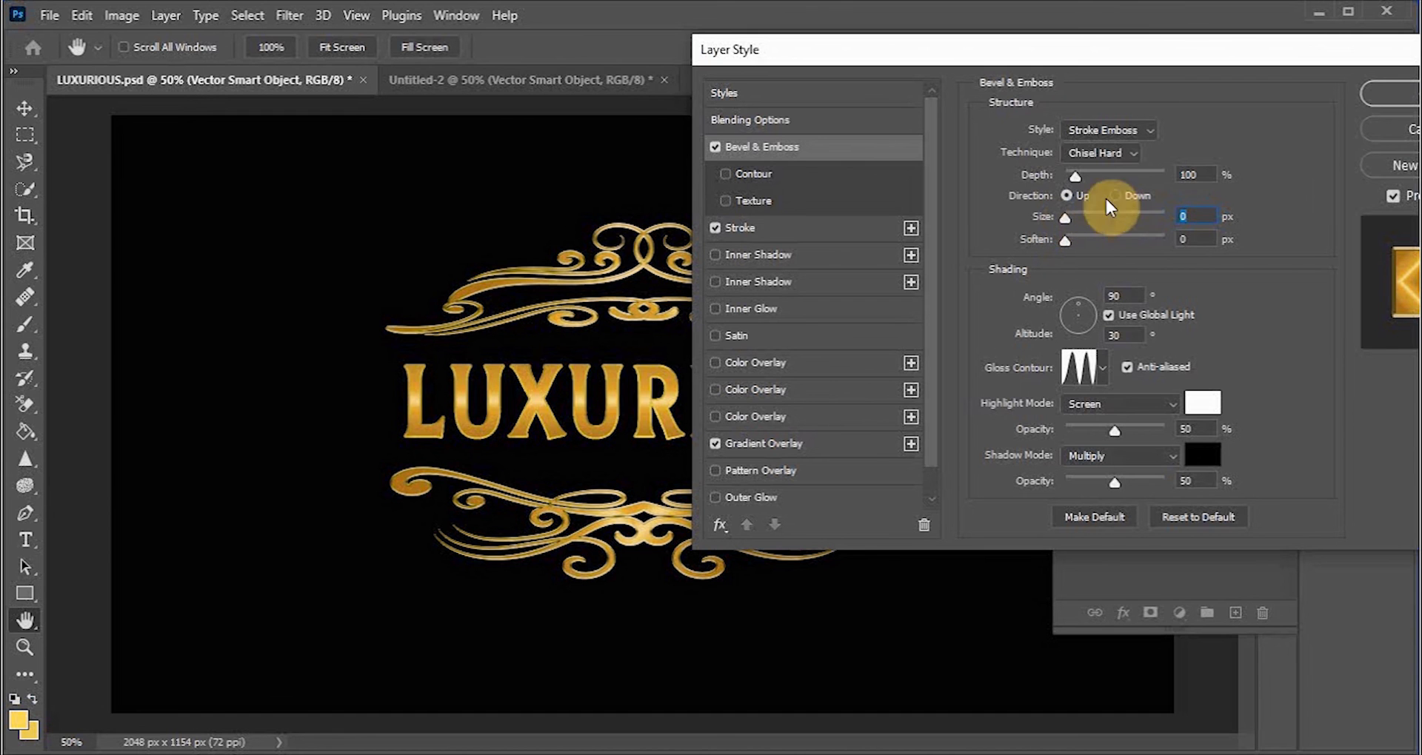
pyautogui.moveTo(1079, 175); pyautogui.dragTo(1060, 176)
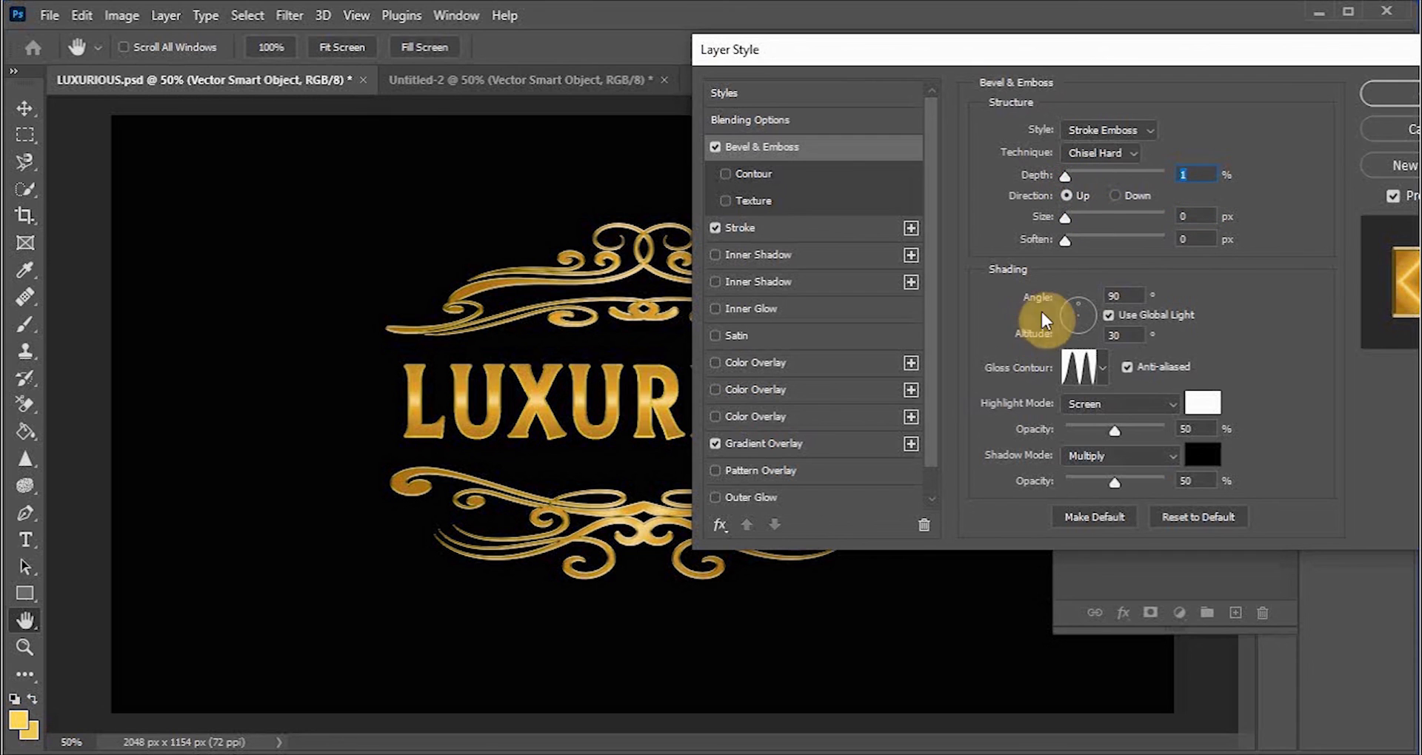
# Step: Set the border bevel's highlight opacity to 18% and shadow opacity to 26%, then apply the style
pyautogui.moveTo(1115, 432); pyautogui.dragTo(1084, 430)
pyautogui.moveTo(1114, 489); pyautogui.dragTo(1090, 483)
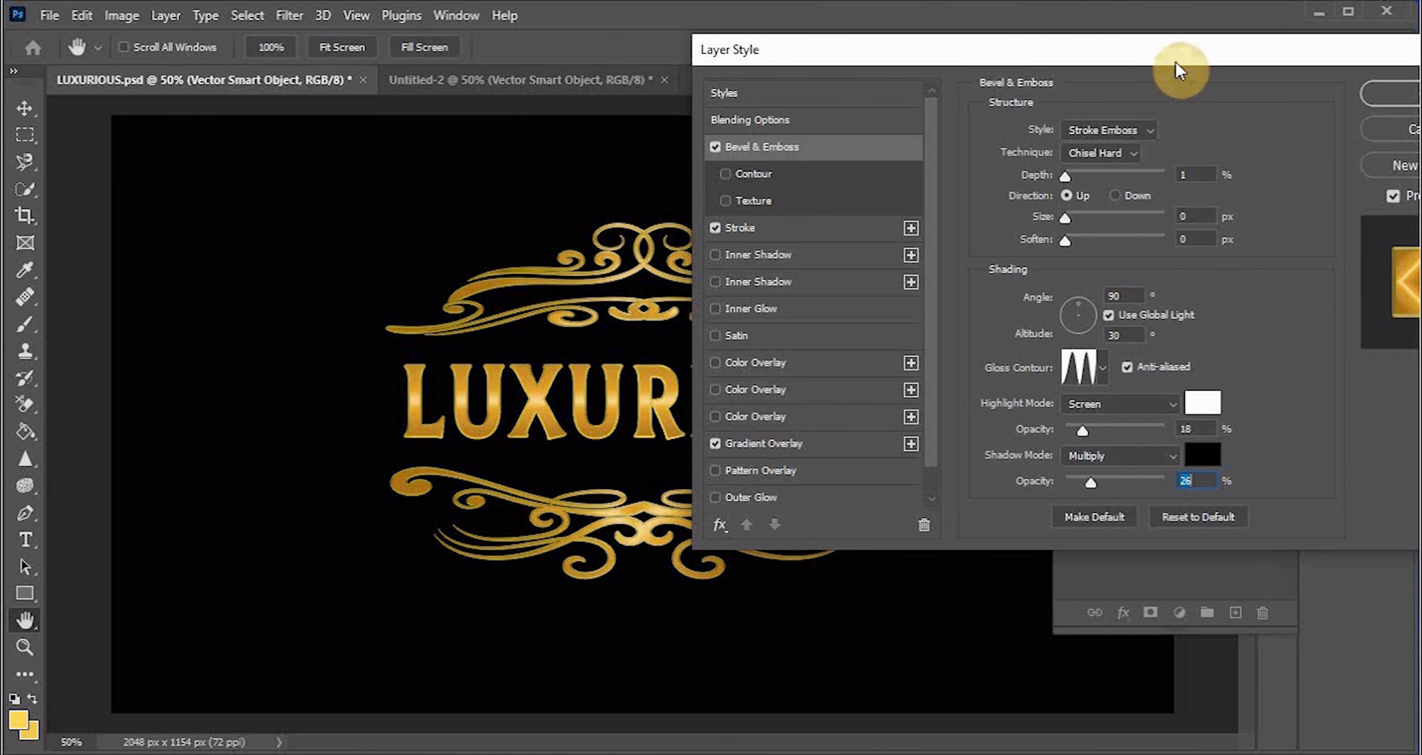
pyautogui.moveTo(1171, 65); pyautogui.dragTo(1068, 46)
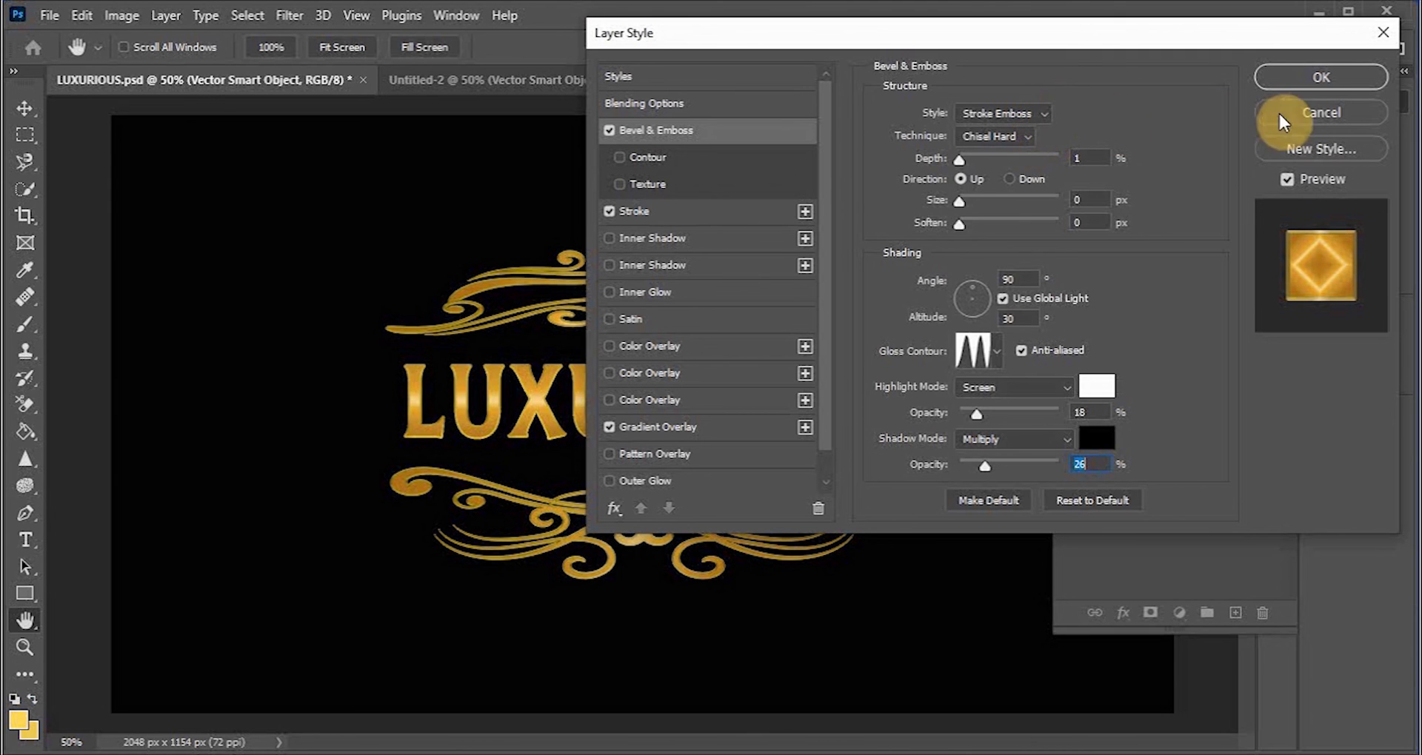
pyautogui.click(1323, 79)
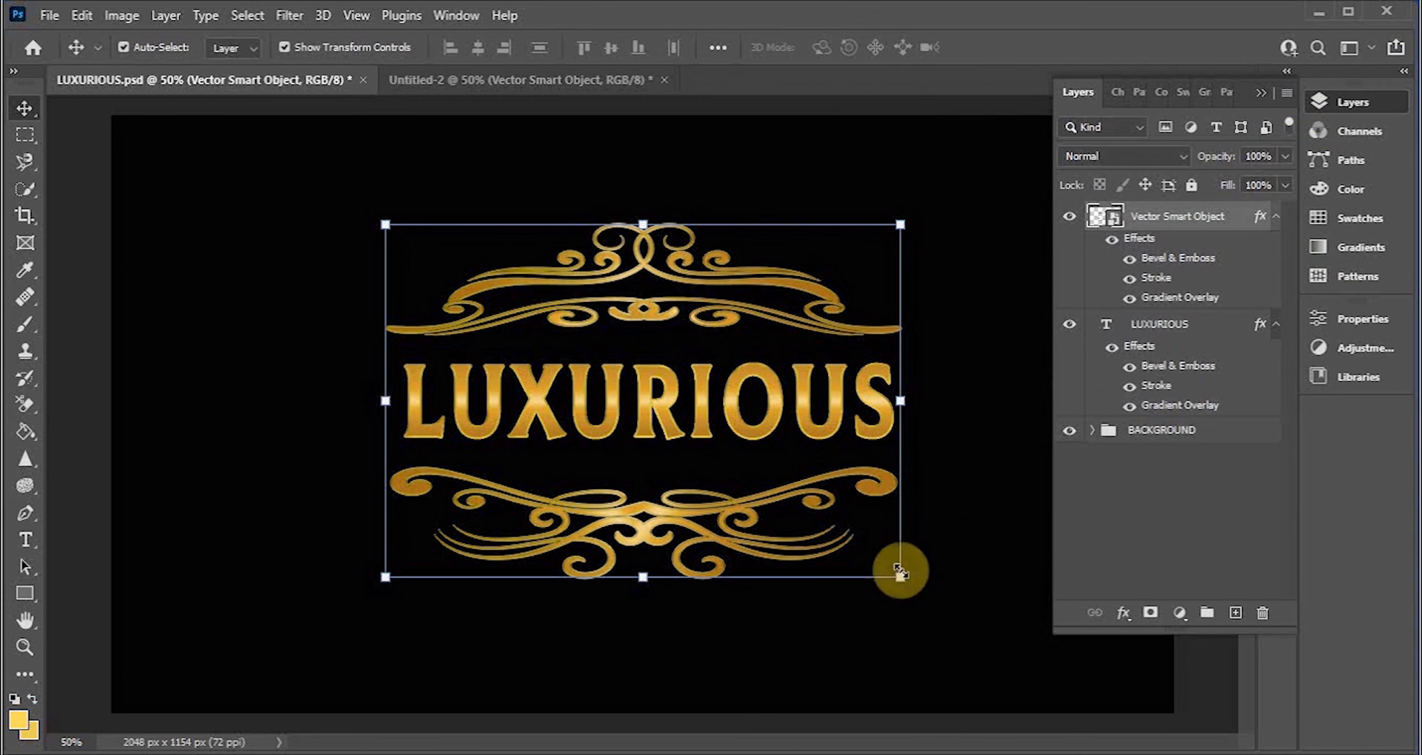
# Step: Scale the LUXURIOUS text up proportionally to about 111%
pyautogui.click(1035, 613)
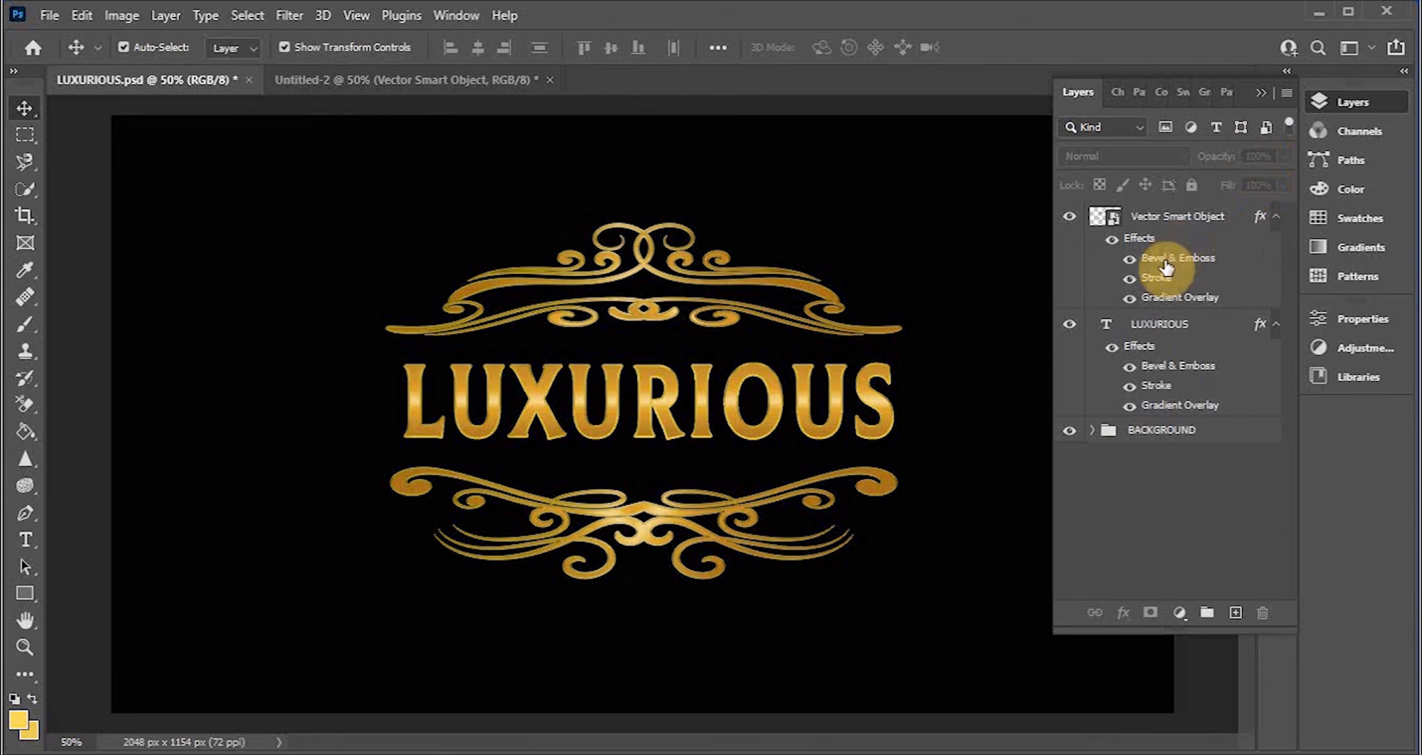
pyautogui.click(827, 422)
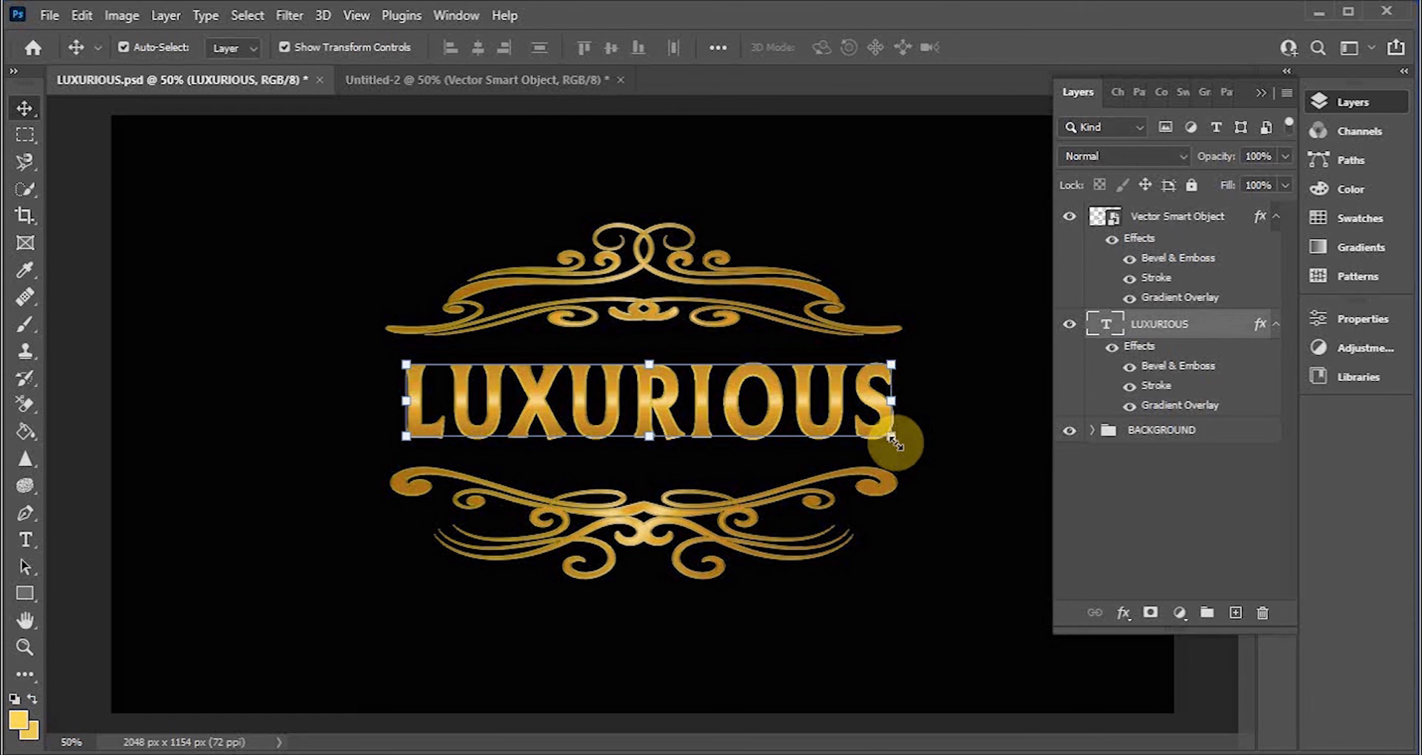
pyautogui.moveTo(894, 442)
pyautogui.mouseDown()
pyautogui.moveTo(917, 454)
pyautogui.moveTo(900, 455)
pyautogui.moveTo(905, 467)
pyautogui.moveTo(910, 454)
pyautogui.mouseUp()
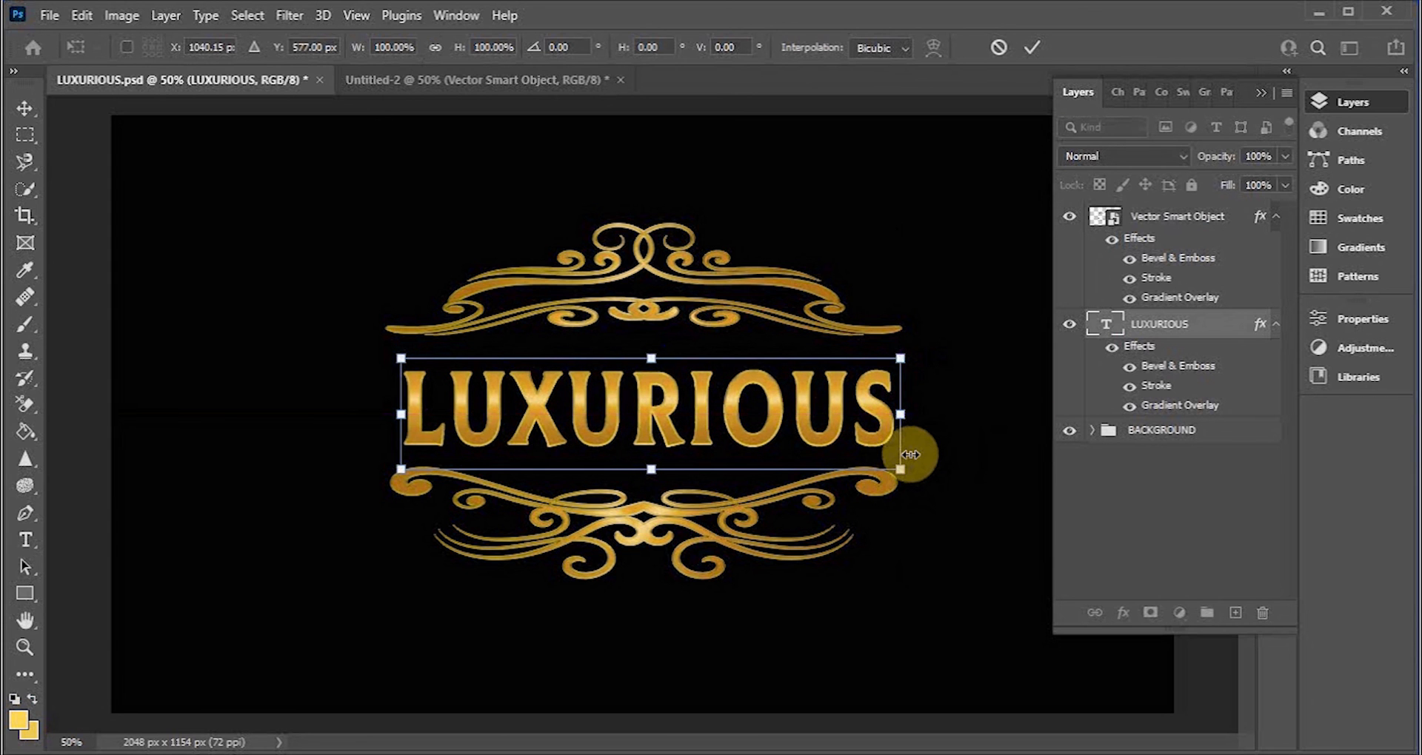
pyautogui.moveTo(901, 413); pyautogui.dragTo(955, 414)
pyautogui.moveTo(852, 437); pyautogui.dragTo(820, 438)
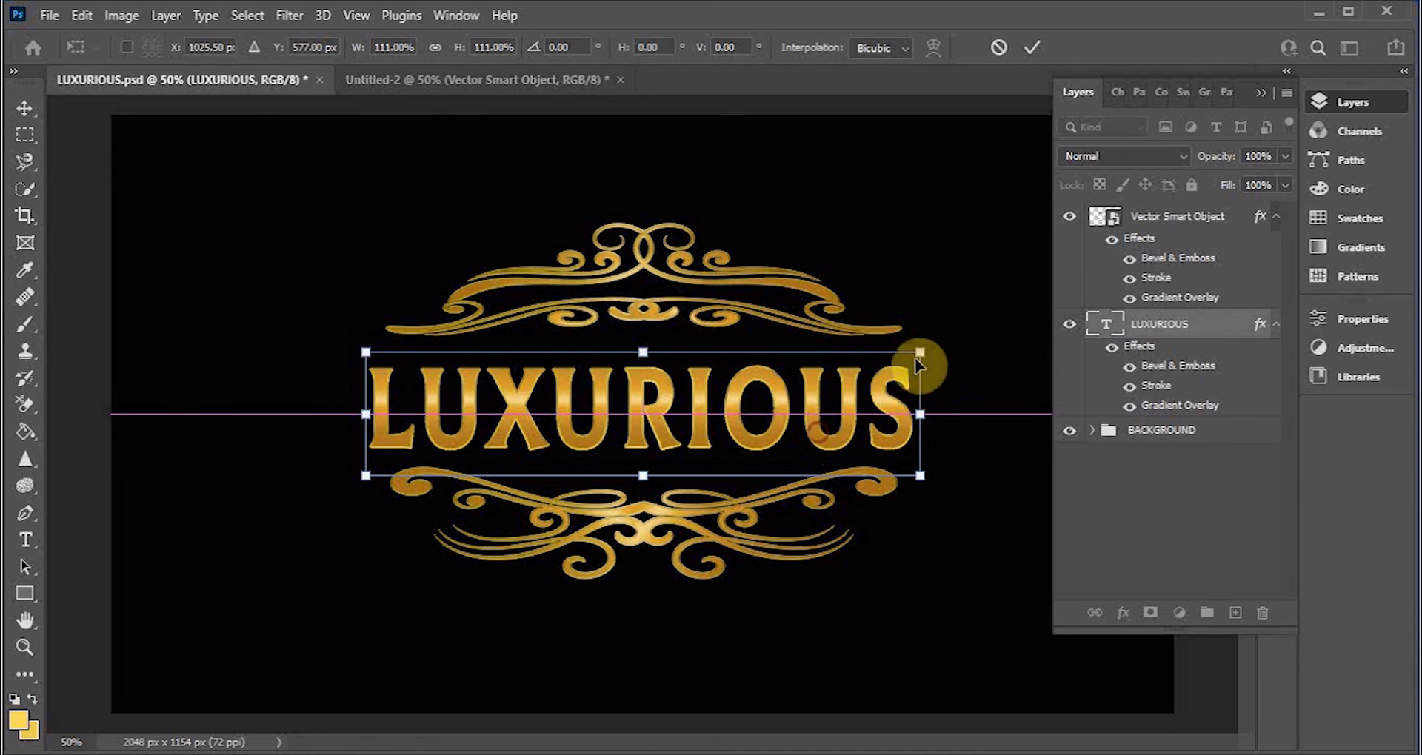
pyautogui.click(1031, 47)
# Step: Stretch the LUXURIOUS text again to about 104% width and 109% height
pyautogui.click(970, 199)
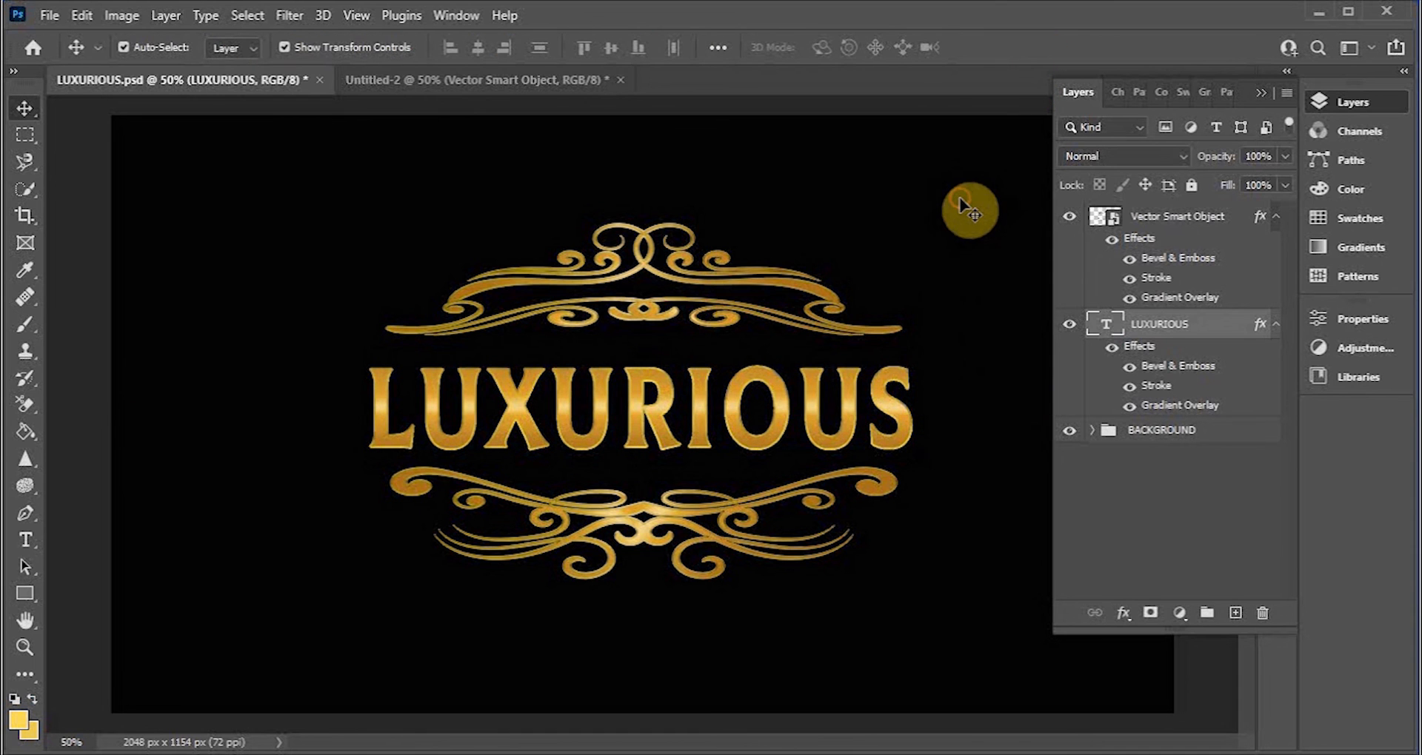
pyautogui.click(781, 425)
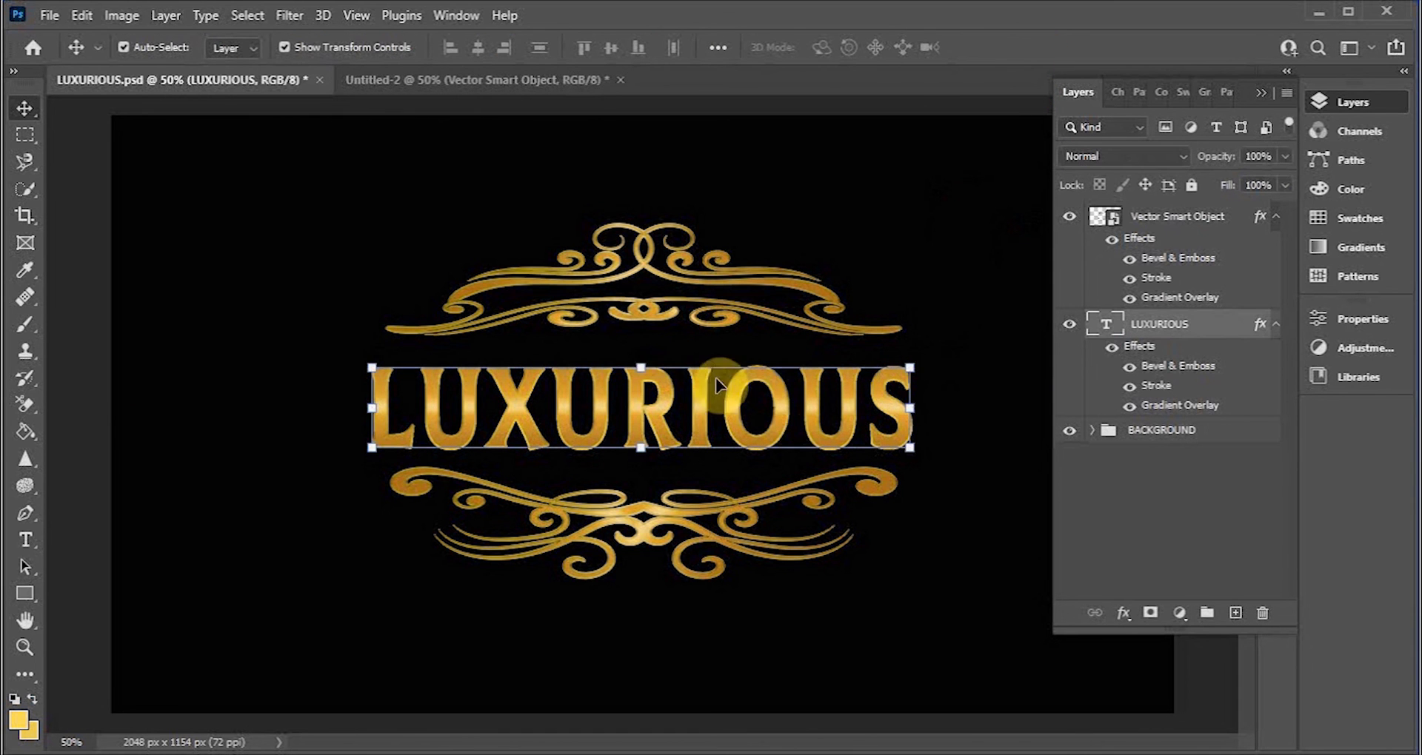
pyautogui.moveTo(638, 375); pyautogui.dragTo(642, 363)
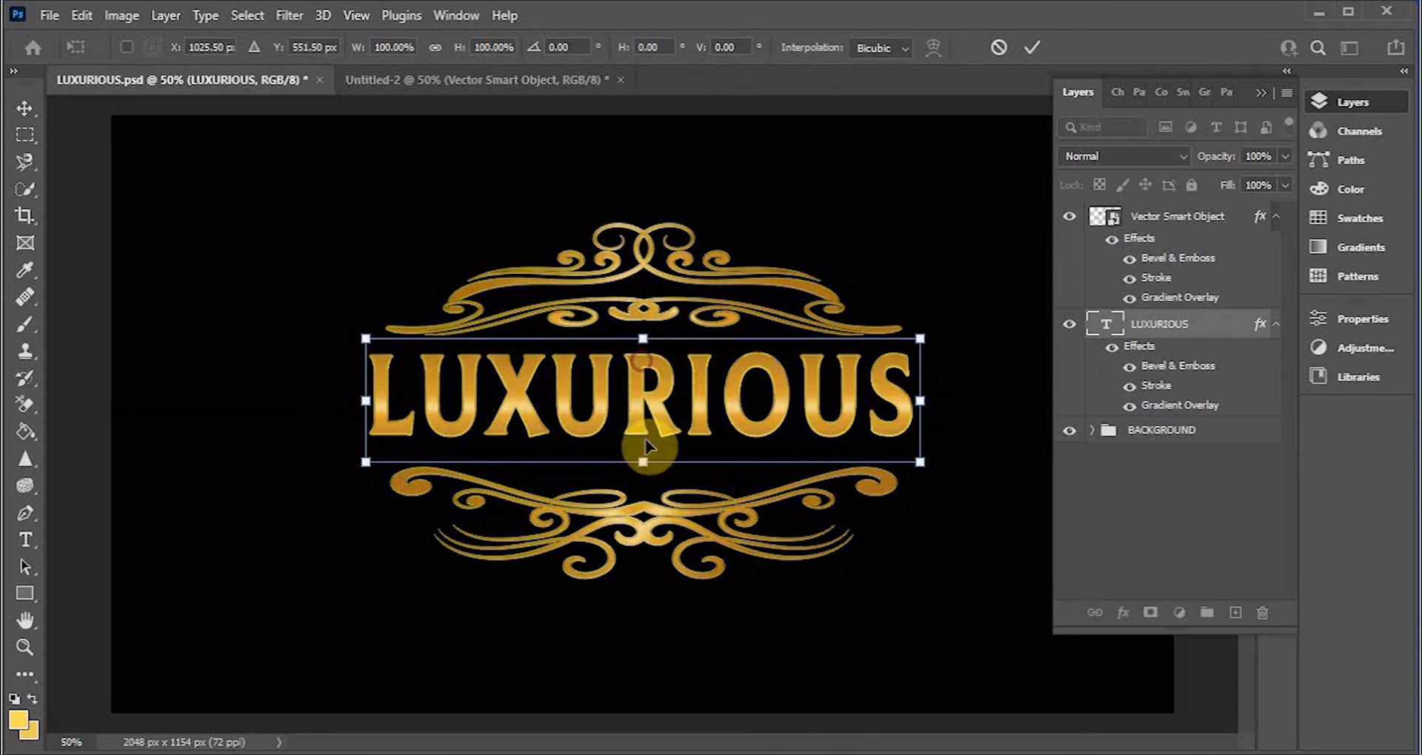
pyautogui.moveTo(642, 463); pyautogui.dragTo(641, 475)
pyautogui.moveTo(938, 412); pyautogui.dragTo(821, 430)
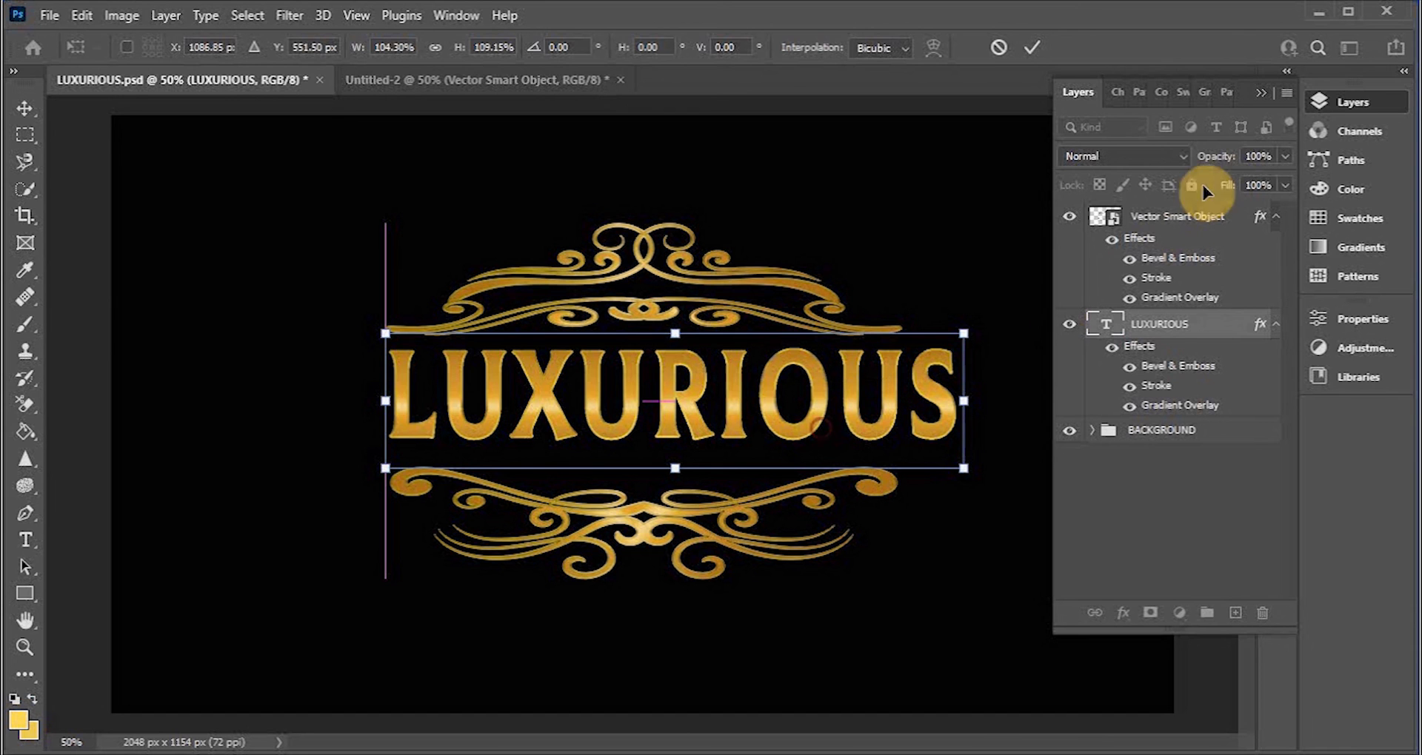
pyautogui.click(1258, 94)
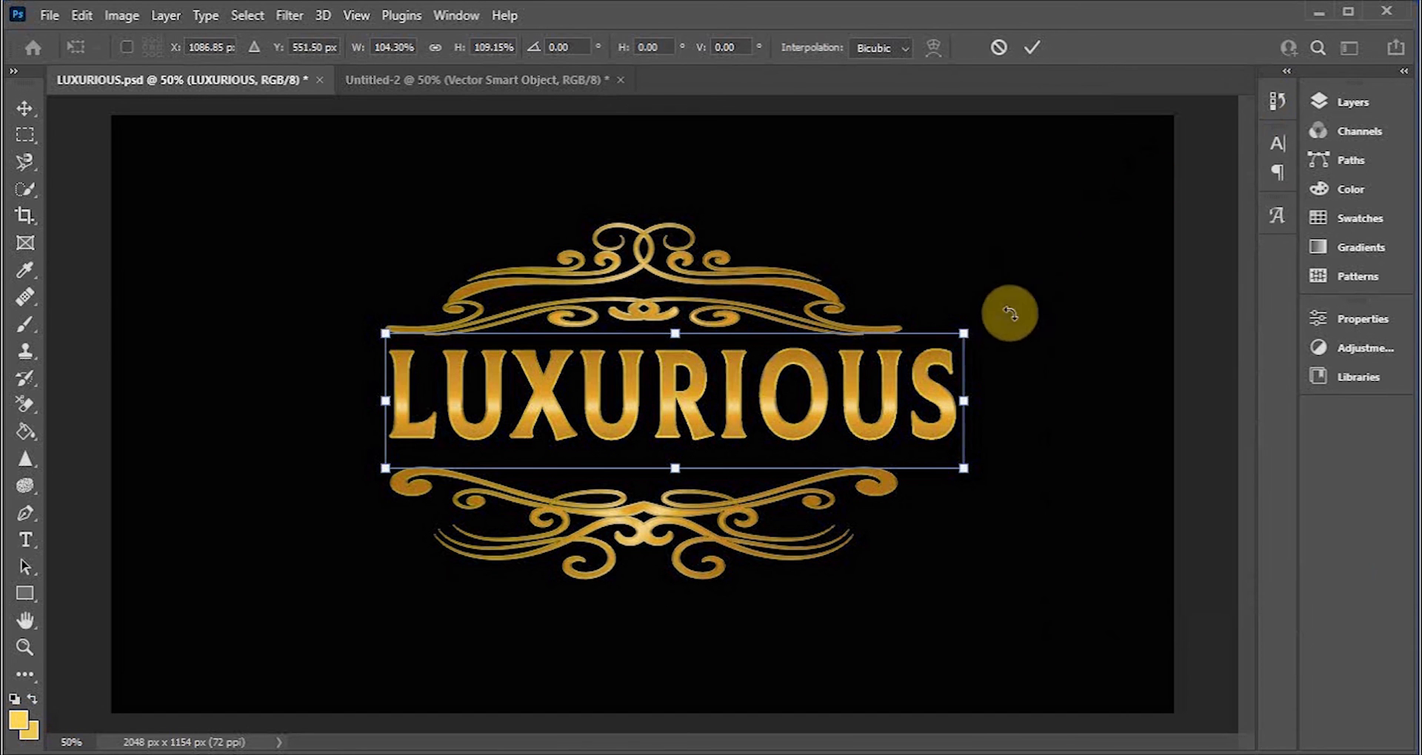
pyautogui.click(1033, 47)
# Step: Move the LUXURIOUS text slightly to the left
pyautogui.click(1044, 280)
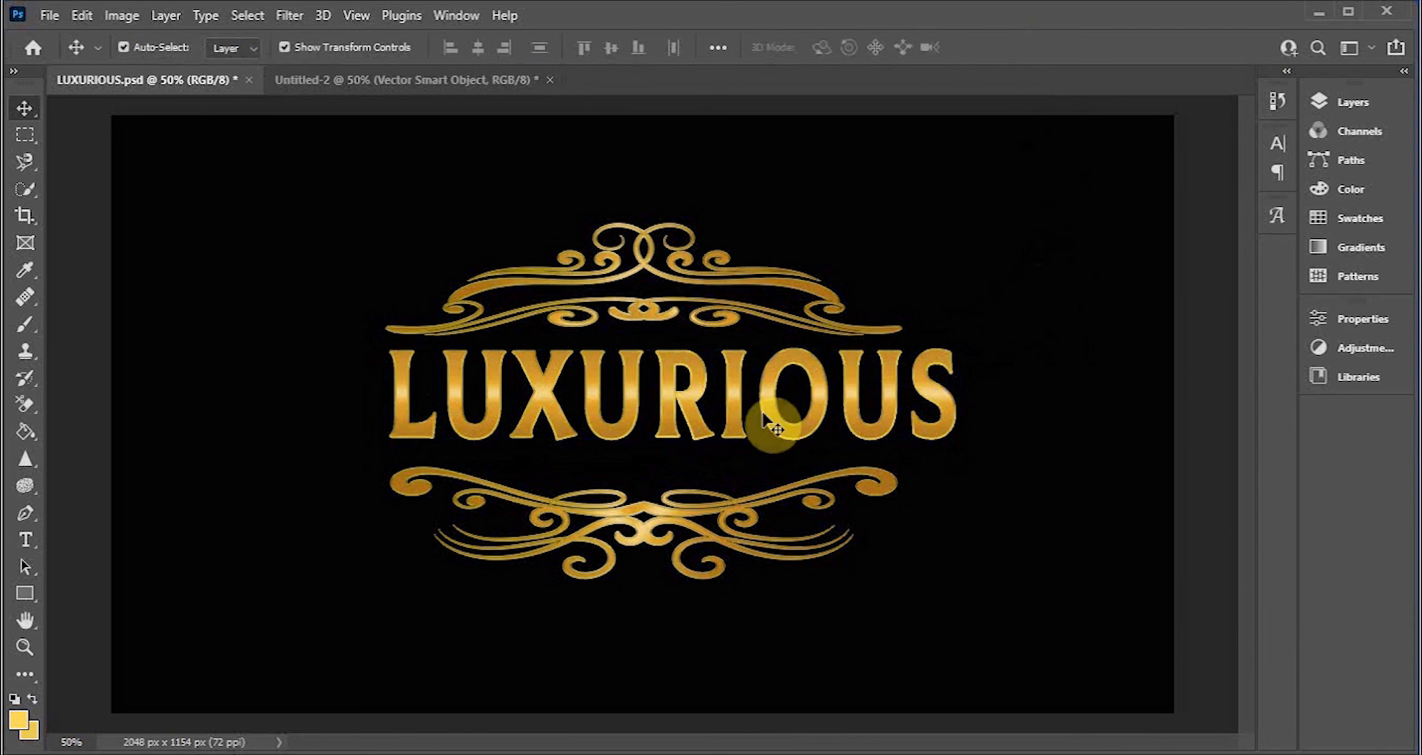
pyautogui.moveTo(731, 411); pyautogui.dragTo(697, 407)
# Step: Select the ornamental border and nudge it slightly to the right to centre it around the text
pyautogui.click(934, 273)
pyautogui.click(798, 290)
pyautogui.moveTo(798, 291)
pyautogui.mouseDown()
pyautogui.moveTo(766, 296)
pyautogui.moveTo(829, 295)
pyautogui.moveTo(716, 294)
pyautogui.moveTo(774, 296)
pyautogui.moveTo(786, 281)
pyautogui.mouseUp()
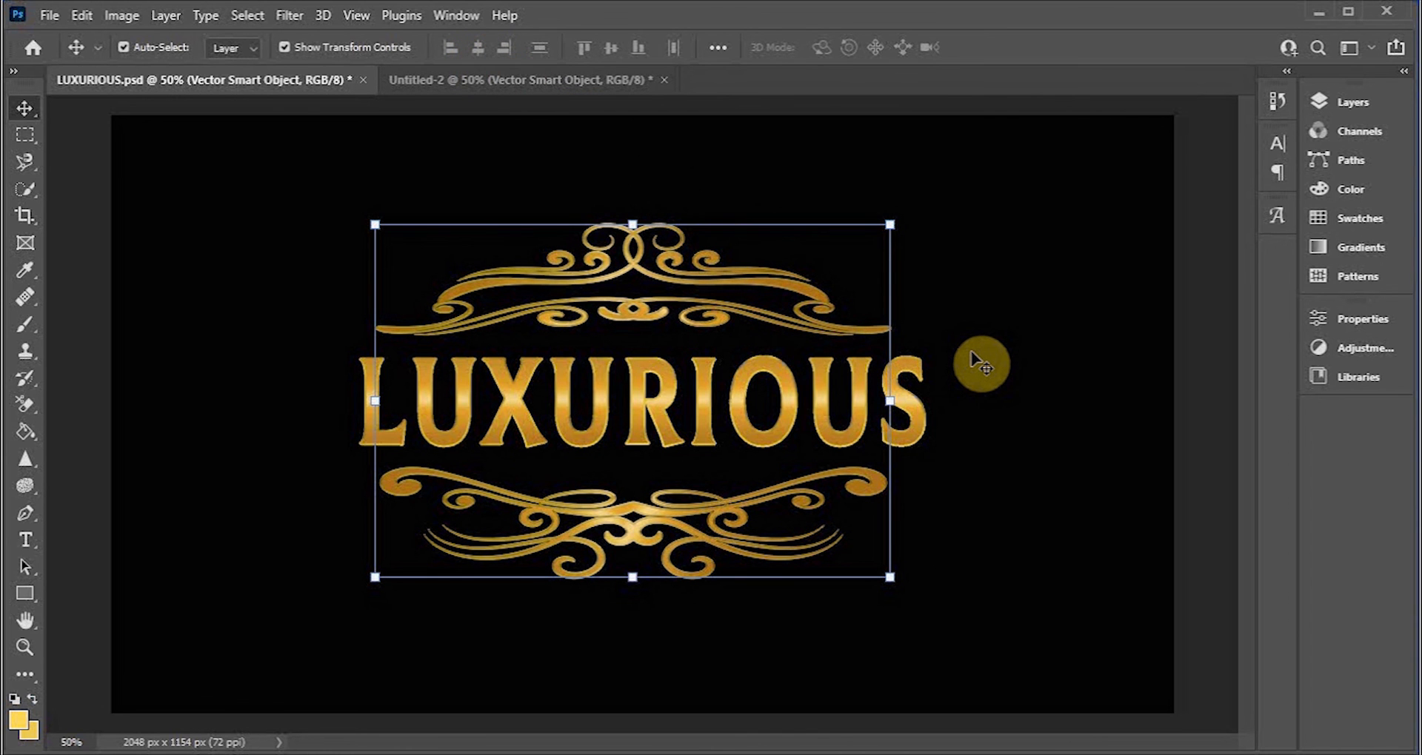
pyautogui.press('Right')
pyautogui.press('Right')
pyautogui.press('Right')
pyautogui.press('Right')
pyautogui.press('Right')
pyautogui.press('Right')
pyautogui.press('Right')
pyautogui.press('Right')
pyautogui.press('Right')
pyautogui.press('Right')
pyautogui.press('Right')
pyautogui.press('Right')
pyautogui.press('Right')
pyautogui.press('Right')
pyautogui.press('Right')
pyautogui.press('Right')
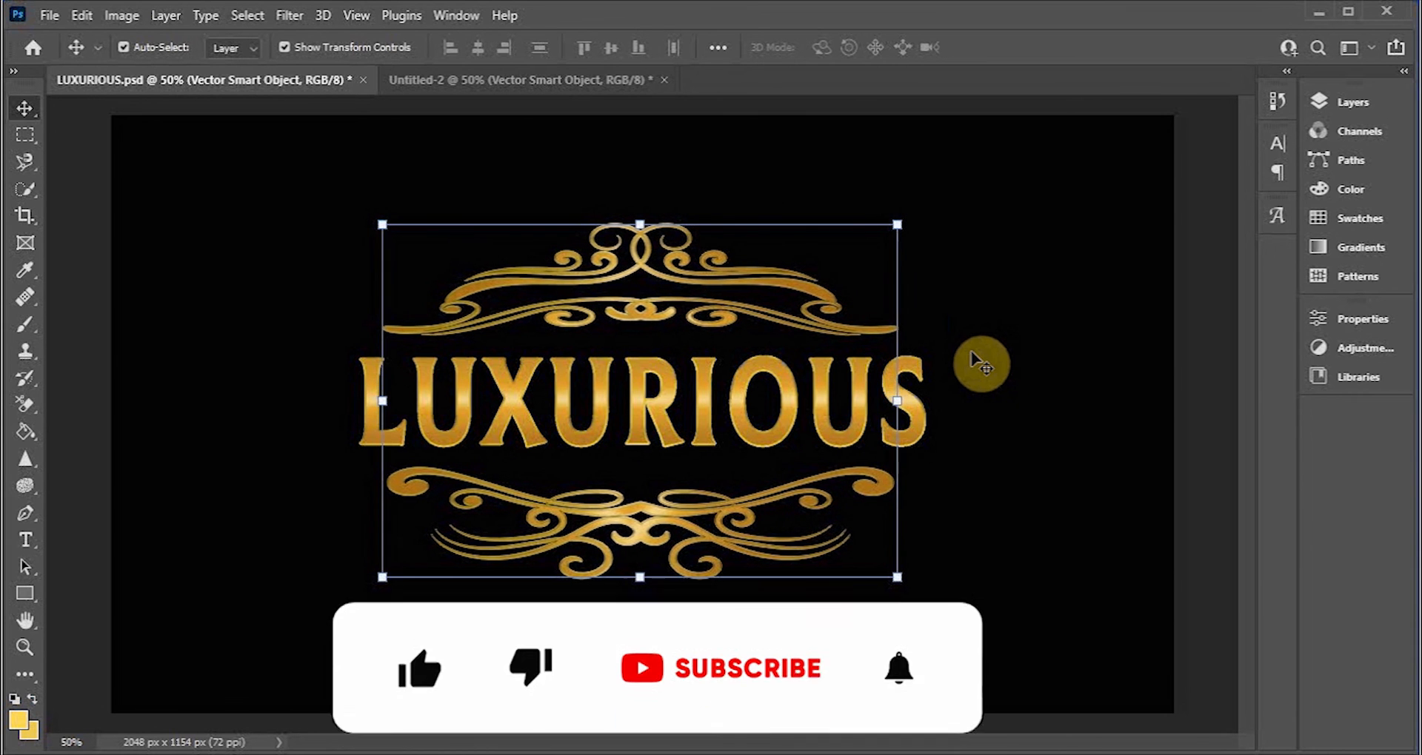
pyautogui.press('Right')
pyautogui.press('Right')
pyautogui.press('Right')
pyautogui.press('Right')
pyautogui.press('Right')
pyautogui.press('Right')
pyautogui.press('Right')
pyautogui.press('Right')
pyautogui.press('Right')
pyautogui.press('Right')
pyautogui.press('Right')
pyautogui.press('Right')
pyautogui.press('Right')
pyautogui.press('Right')
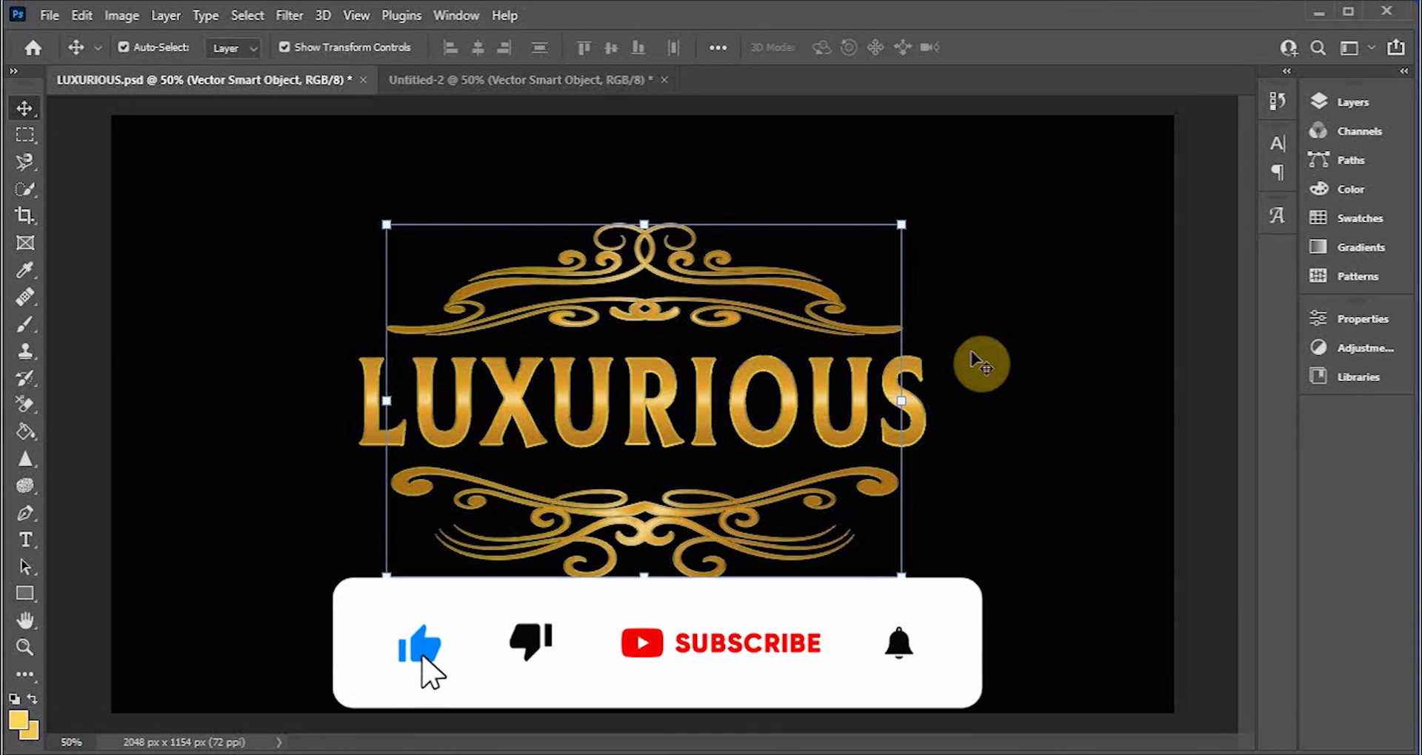
# Step: Shrink the LUXURIOUS text to about 94% width and 91% height and shift it slightly right and up
pyautogui.click(1033, 299)
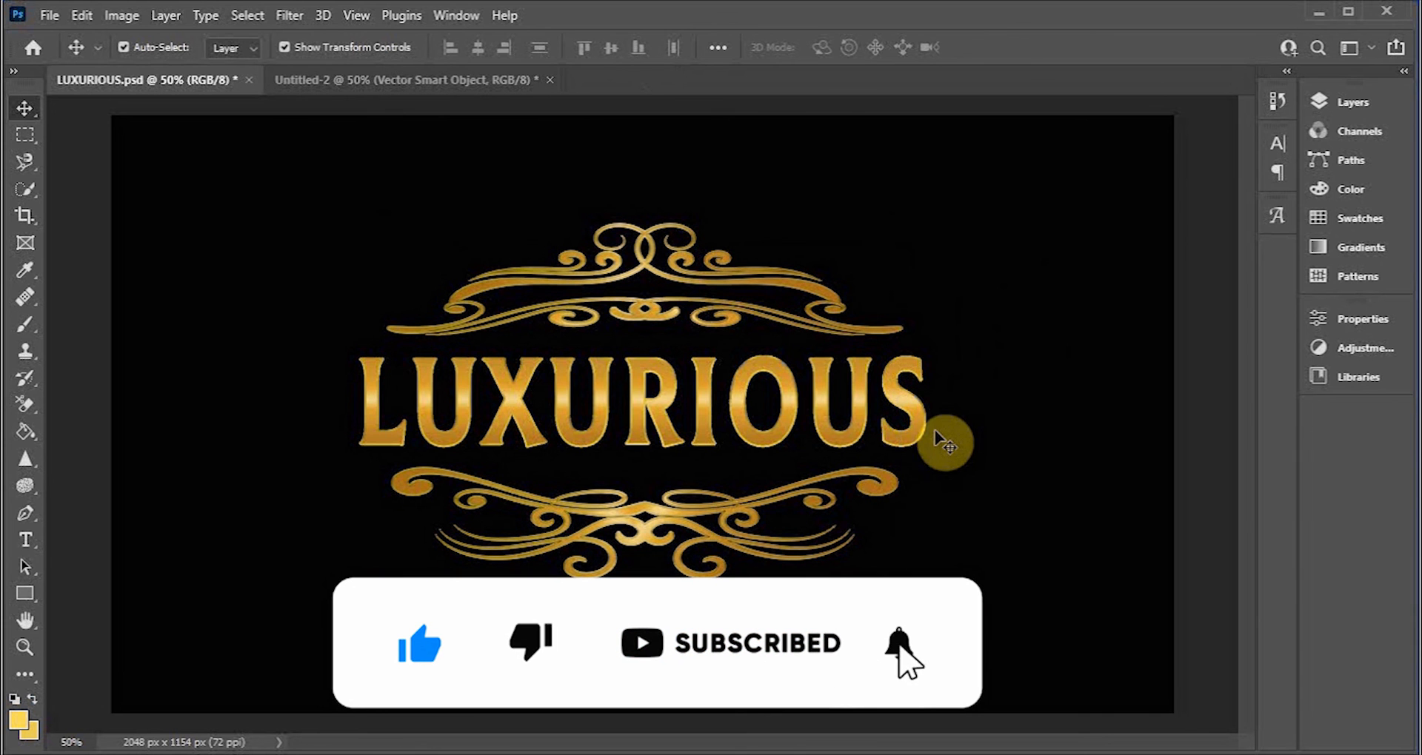
pyautogui.click(762, 437)
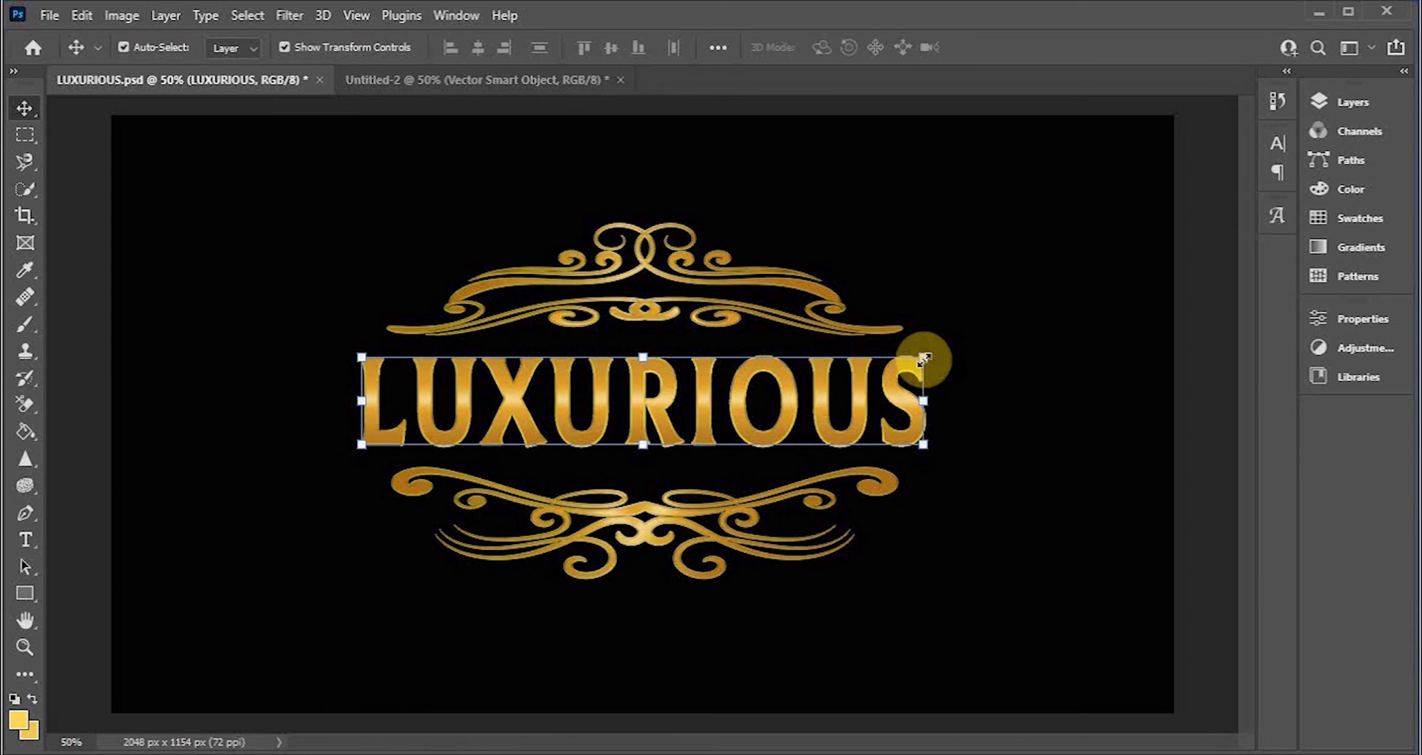
pyautogui.moveTo(922, 358); pyautogui.dragTo(903, 359)
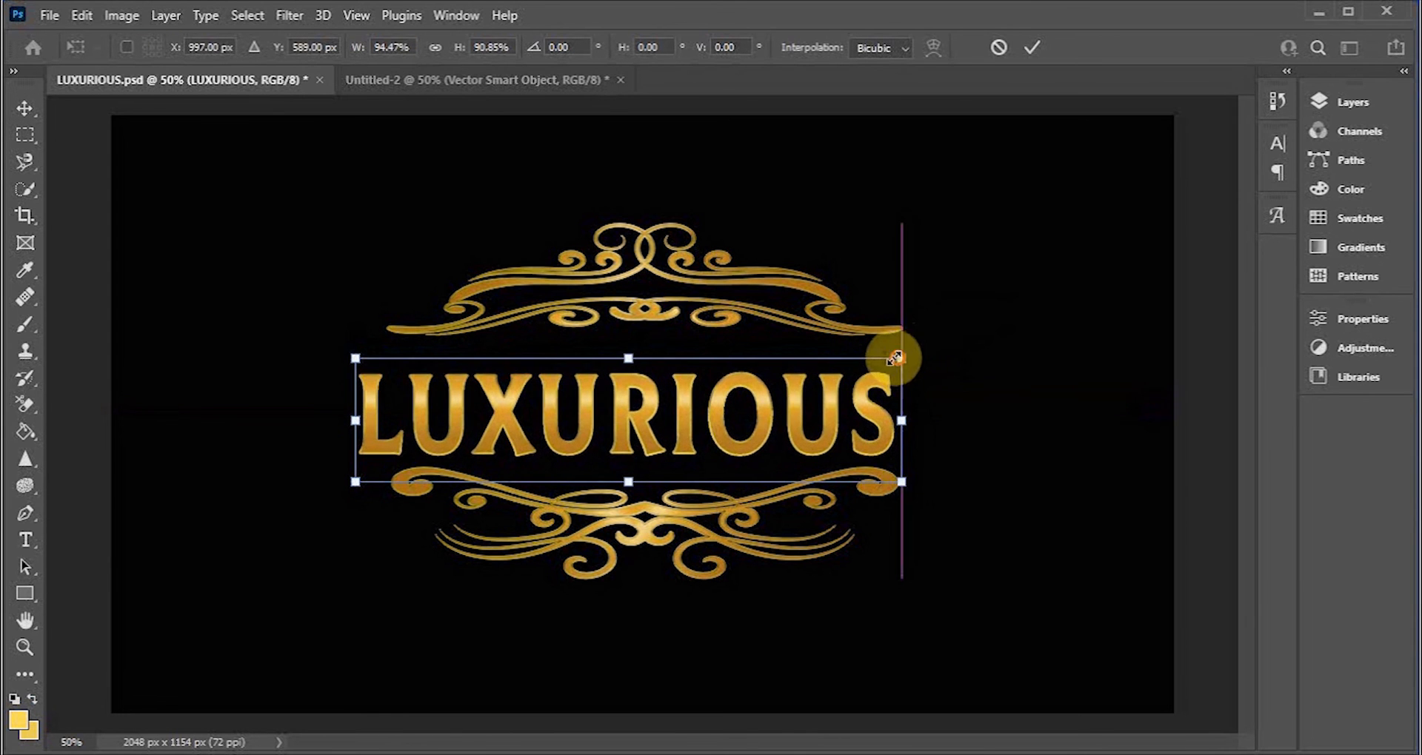
pyautogui.moveTo(761, 438); pyautogui.dragTo(778, 425)
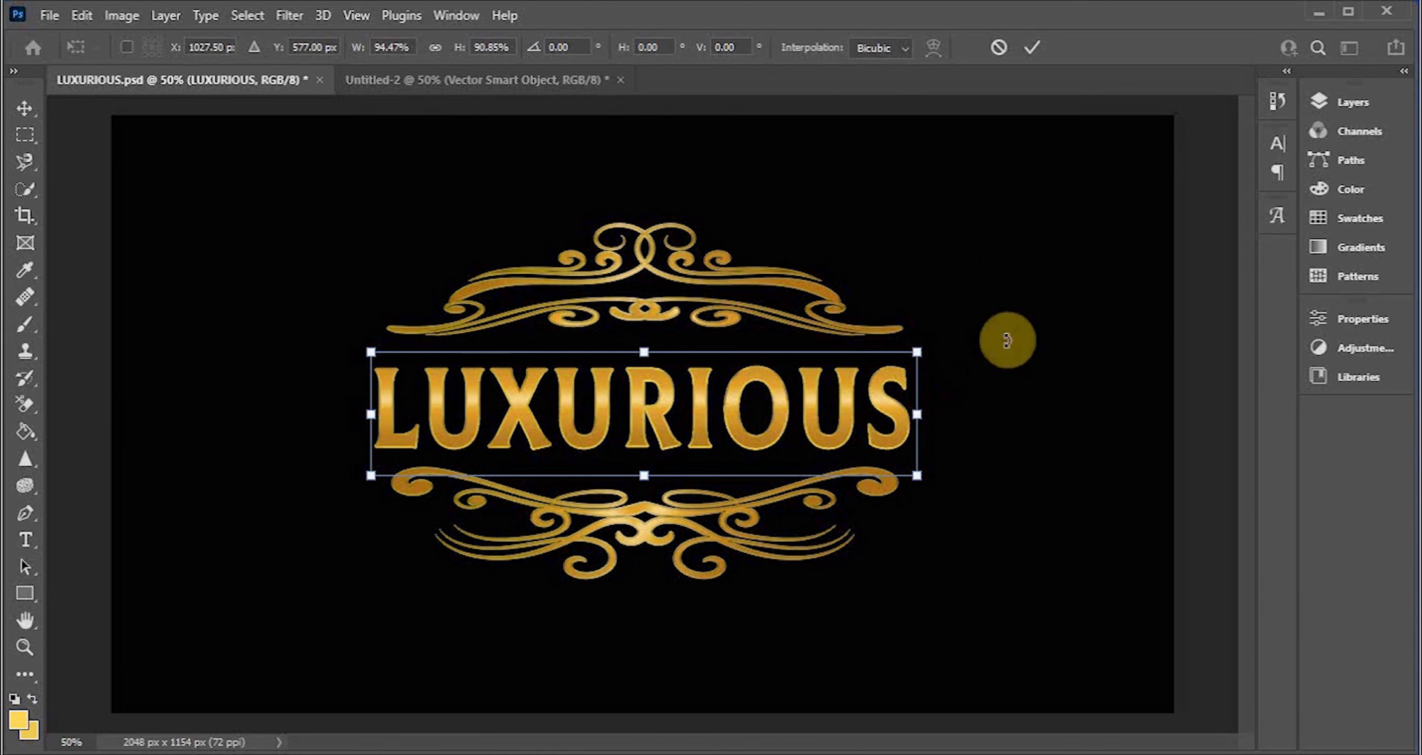
pyautogui.click(1028, 52)
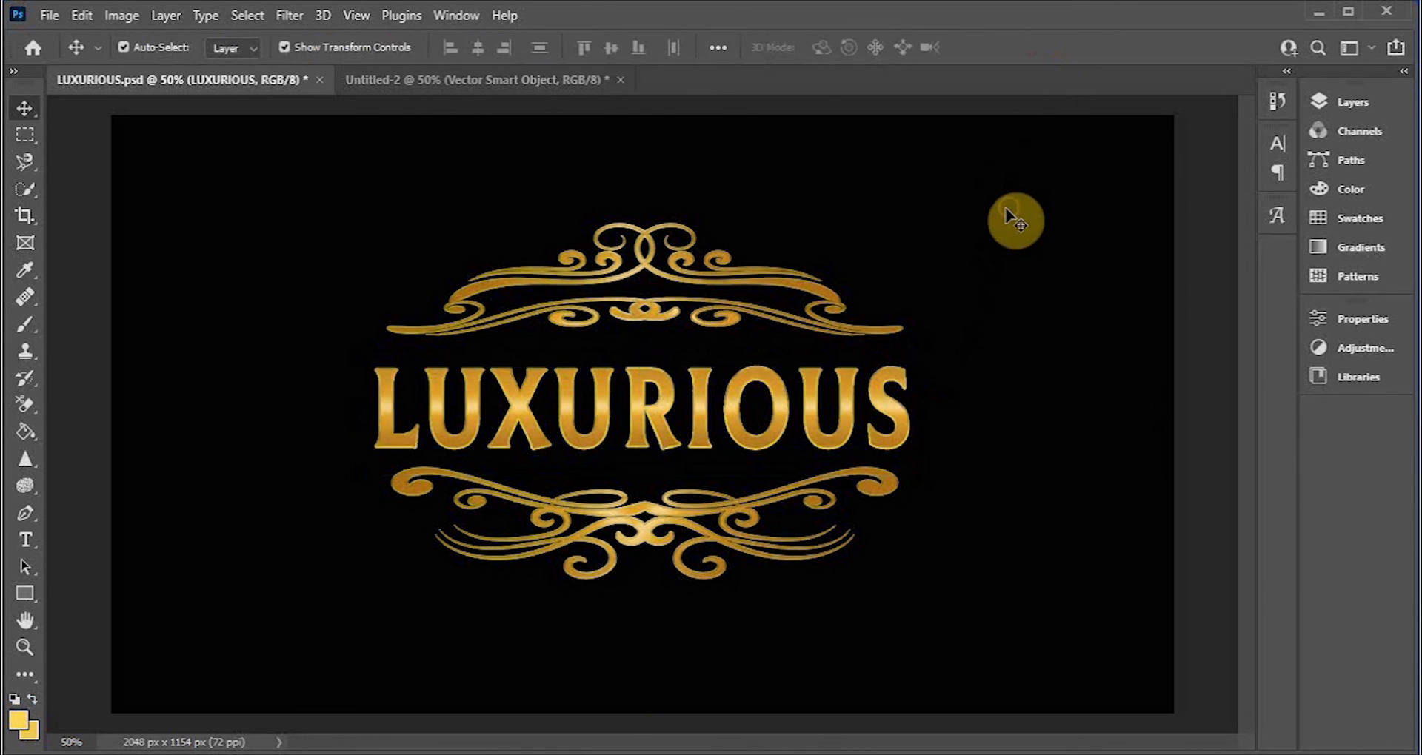
# Step: Select the ornamental border and nudge it slightly to the left to centre it around the text
pyautogui.click(645, 272)
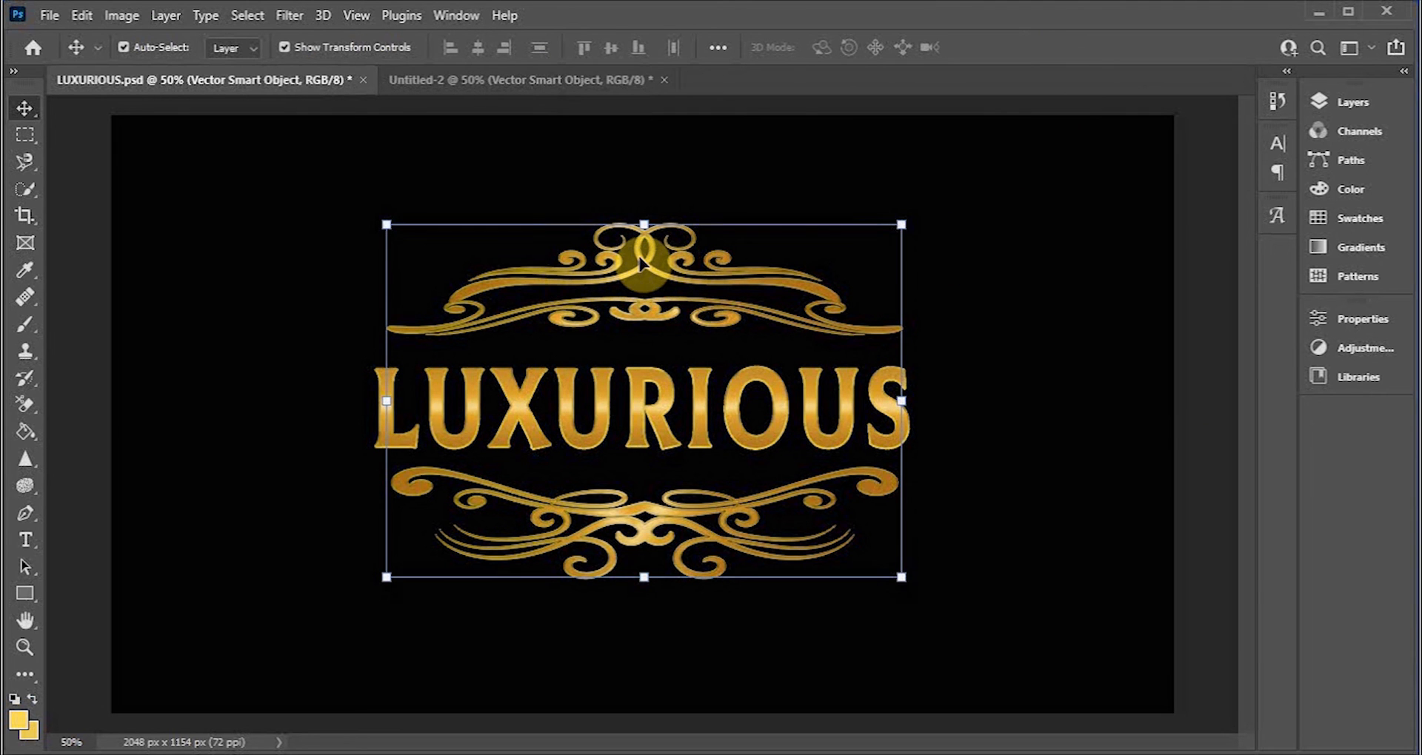
pyautogui.press('Left')
pyautogui.press('Left')
pyautogui.press('Left')
pyautogui.press('Left')
pyautogui.press('Left')
pyautogui.press('Left')
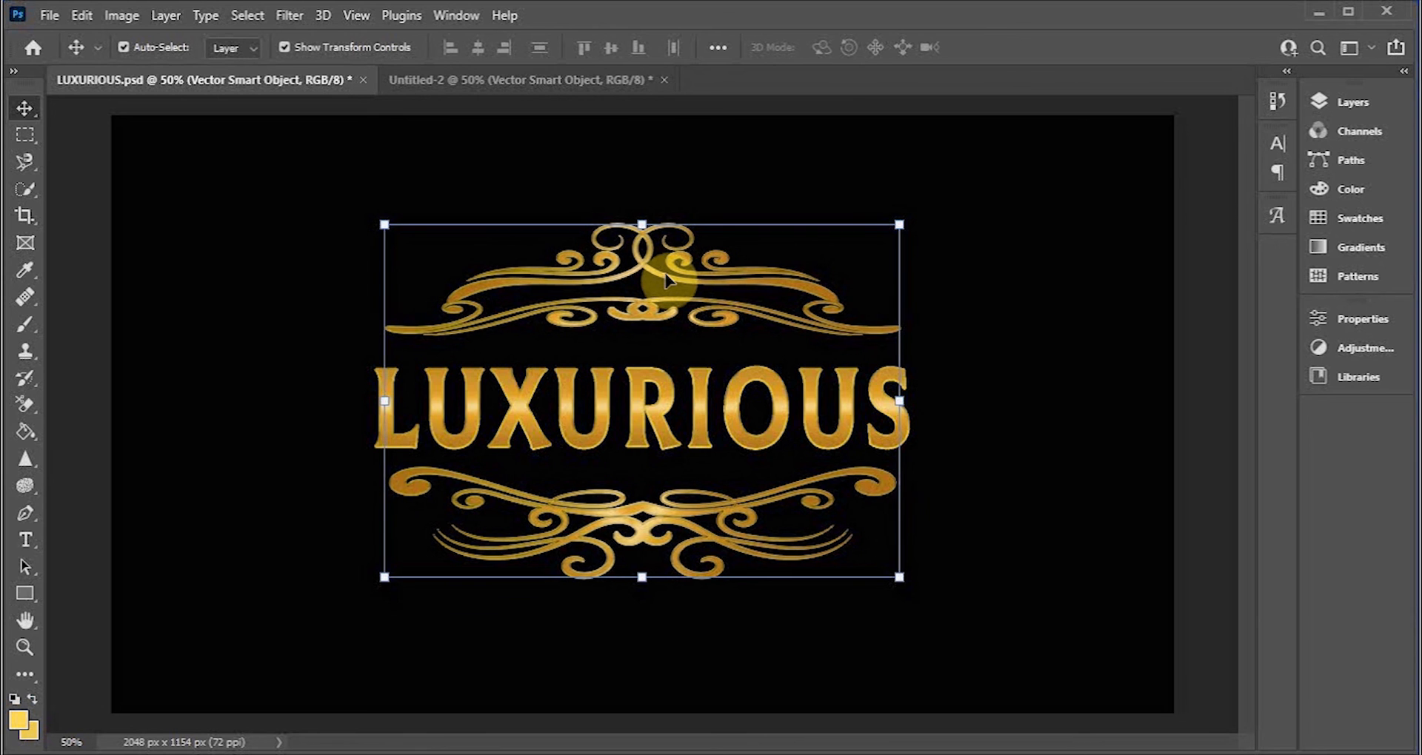
pyautogui.click(994, 342)
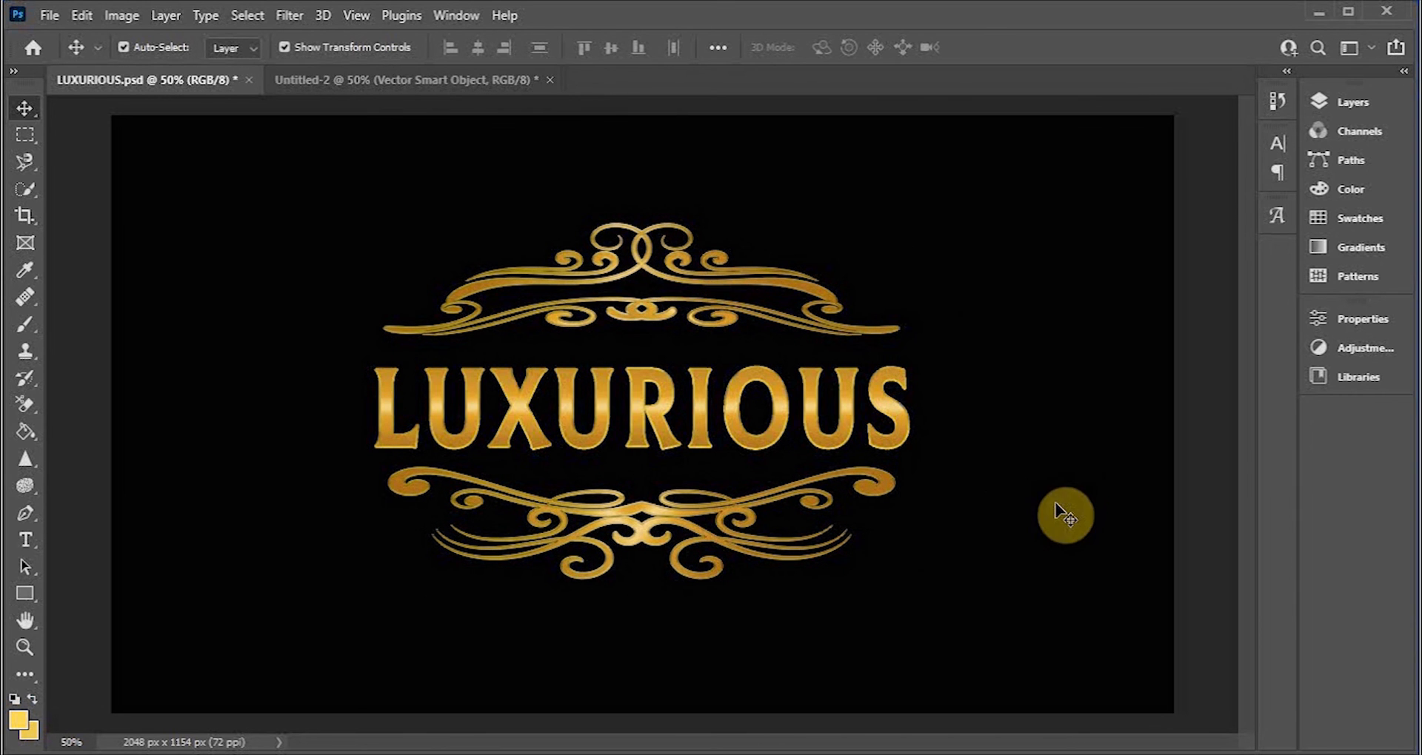